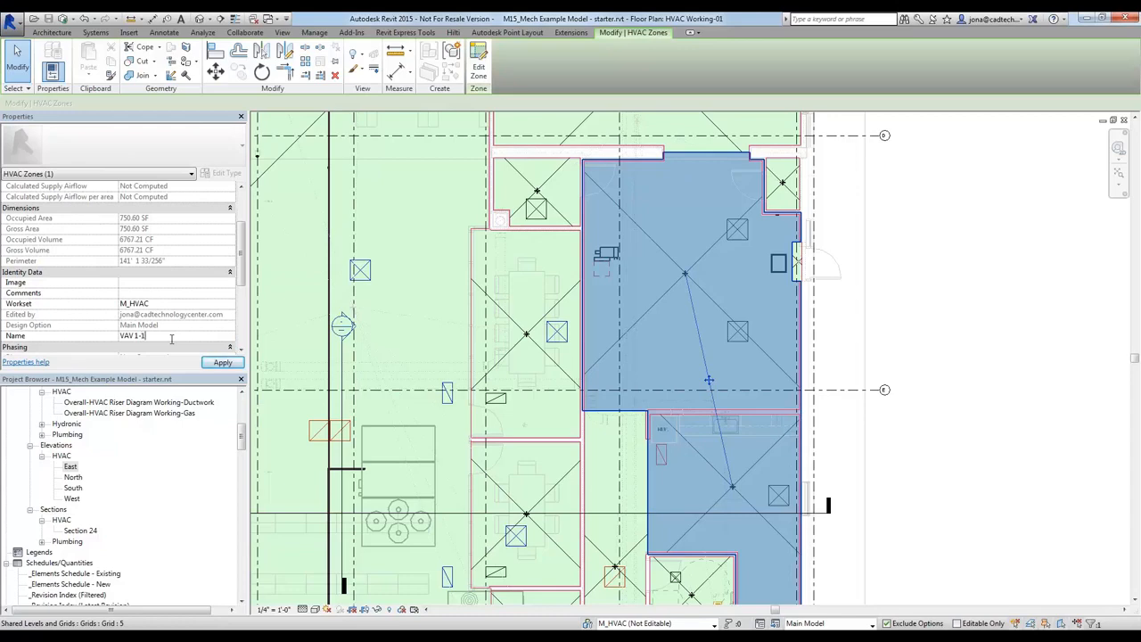
Deselect the HVAC zone and start a gbXML export of the project, checking its building type and location settings
click(958, 280)
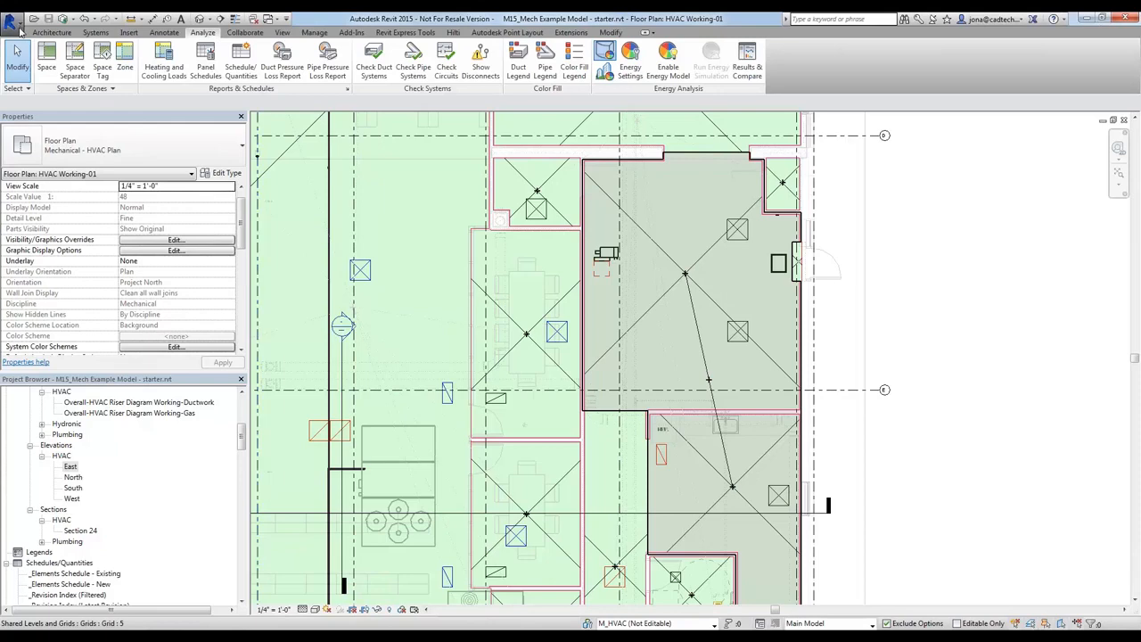
click(18, 26)
mouse_move(32, 187)
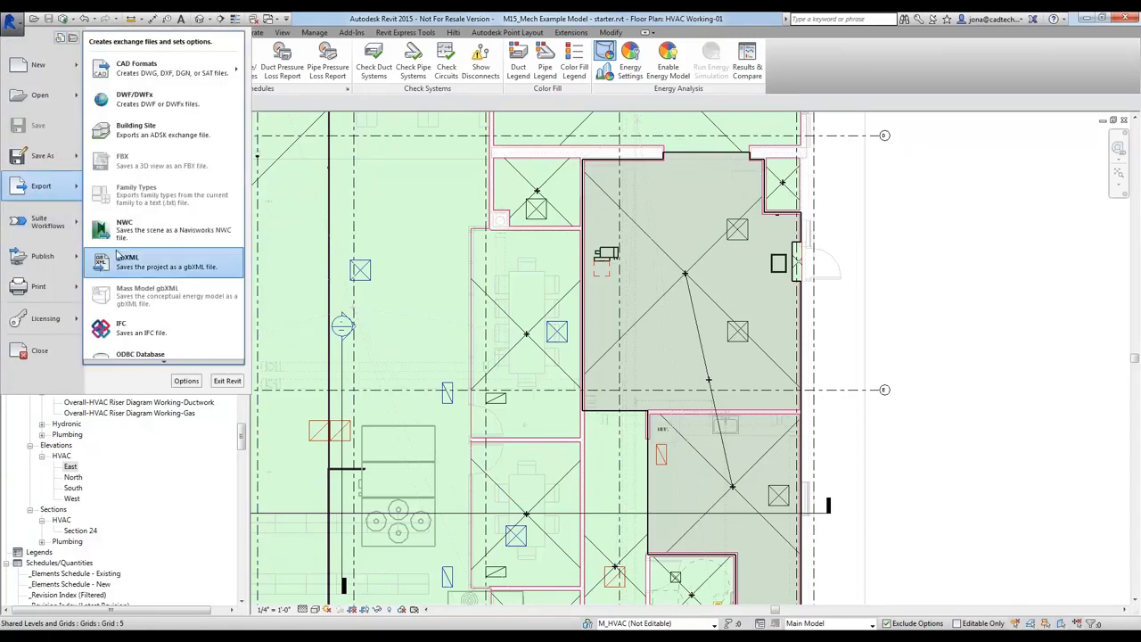
click(134, 267)
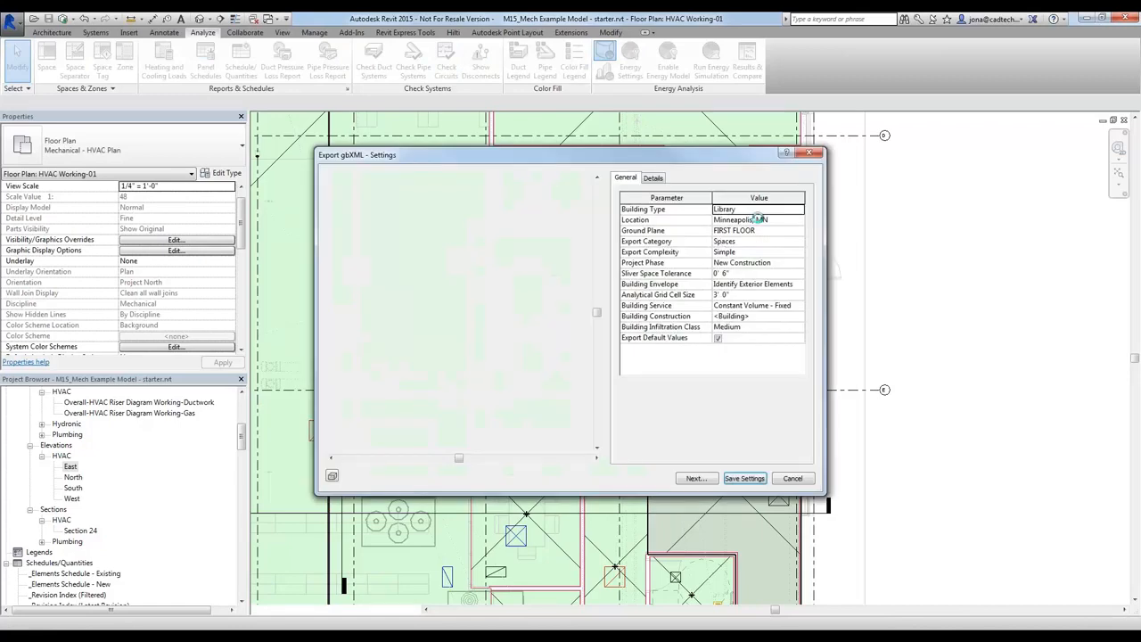
click(784, 210)
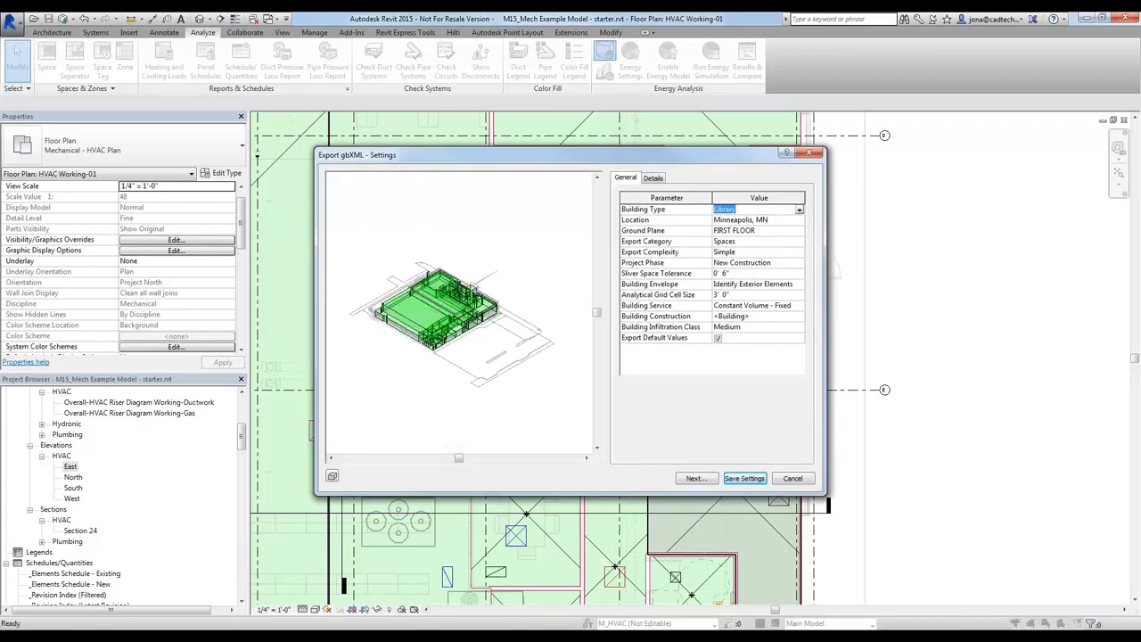
click(755, 222)
Review the analytic constructions, such as the roof's, in the export's Building Construction settings and accept them
click(758, 316)
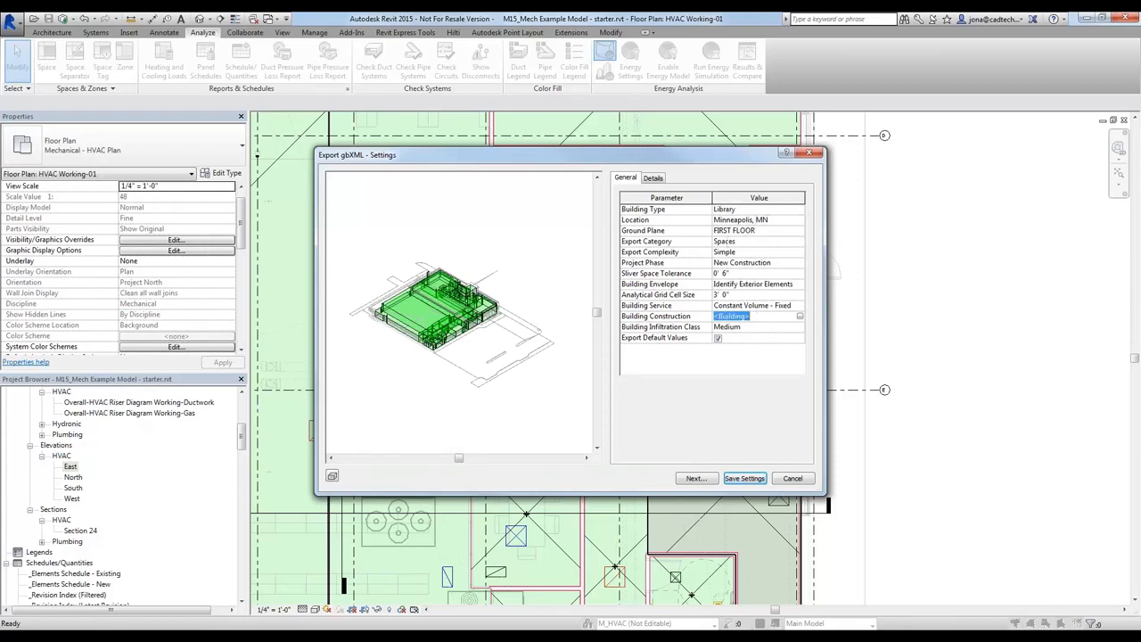
click(799, 317)
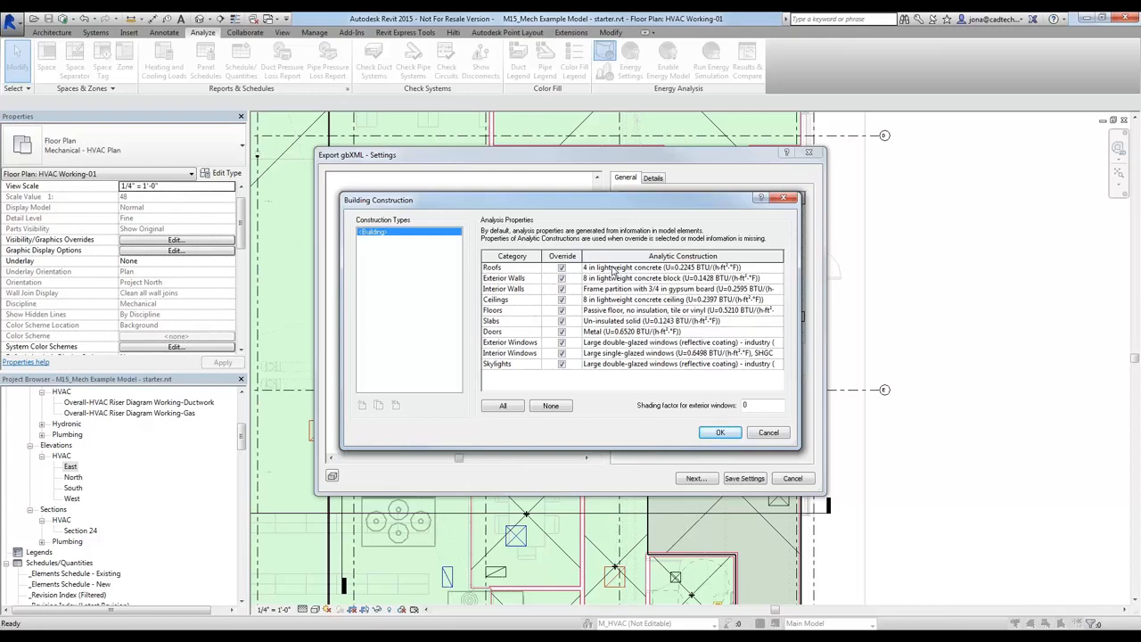
click(629, 269)
click(718, 432)
Export the energy model as M15_Mech Example Model - starter.xml into the Webinar - Project Process folder
click(695, 478)
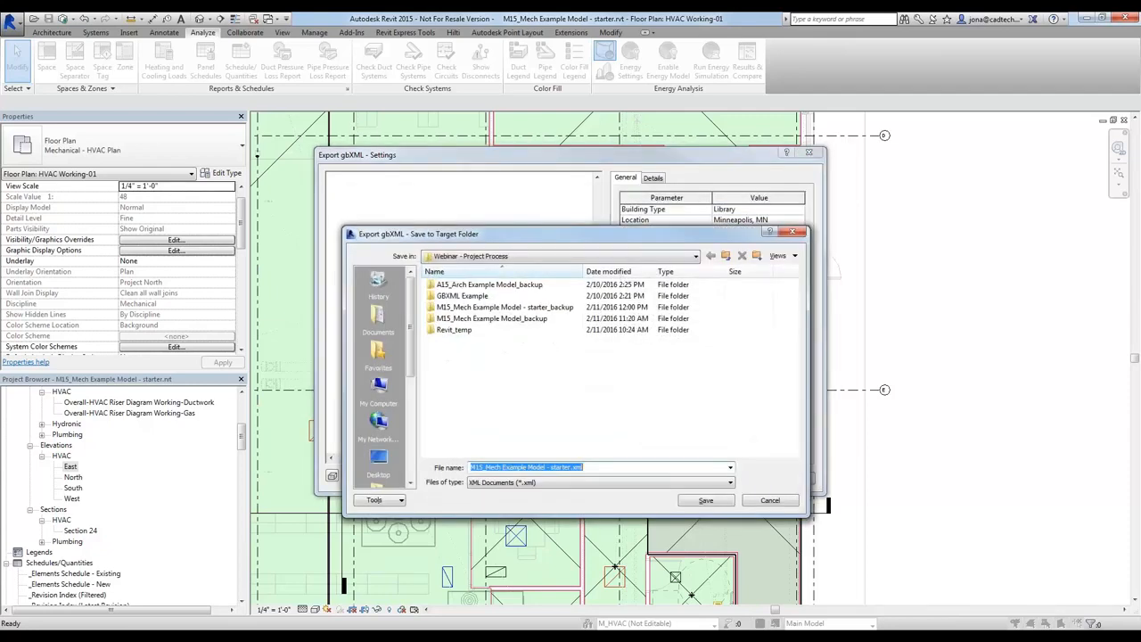
click(753, 501)
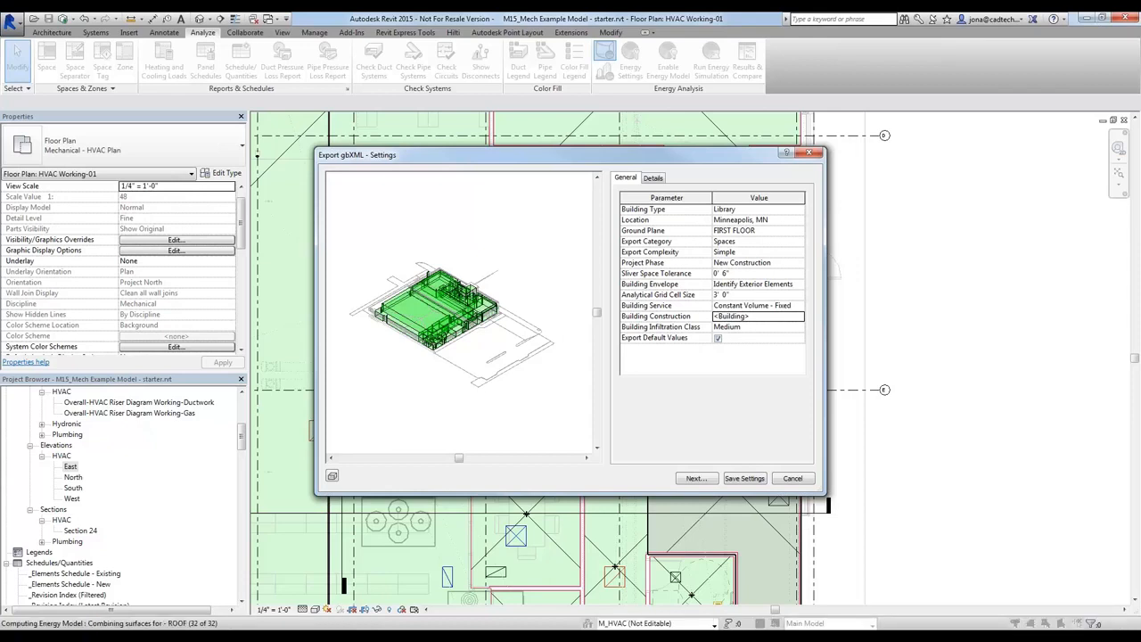
key(Escape)
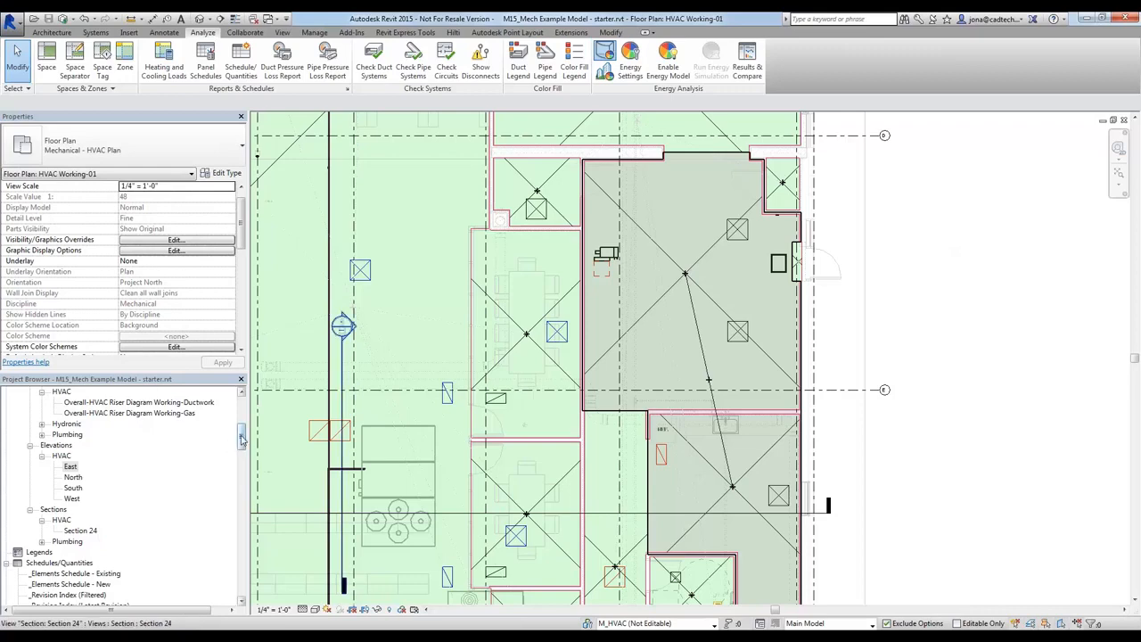
Locate the M_Design space airflow schedules in the project's list of schedules
drag(242, 441, 247, 471)
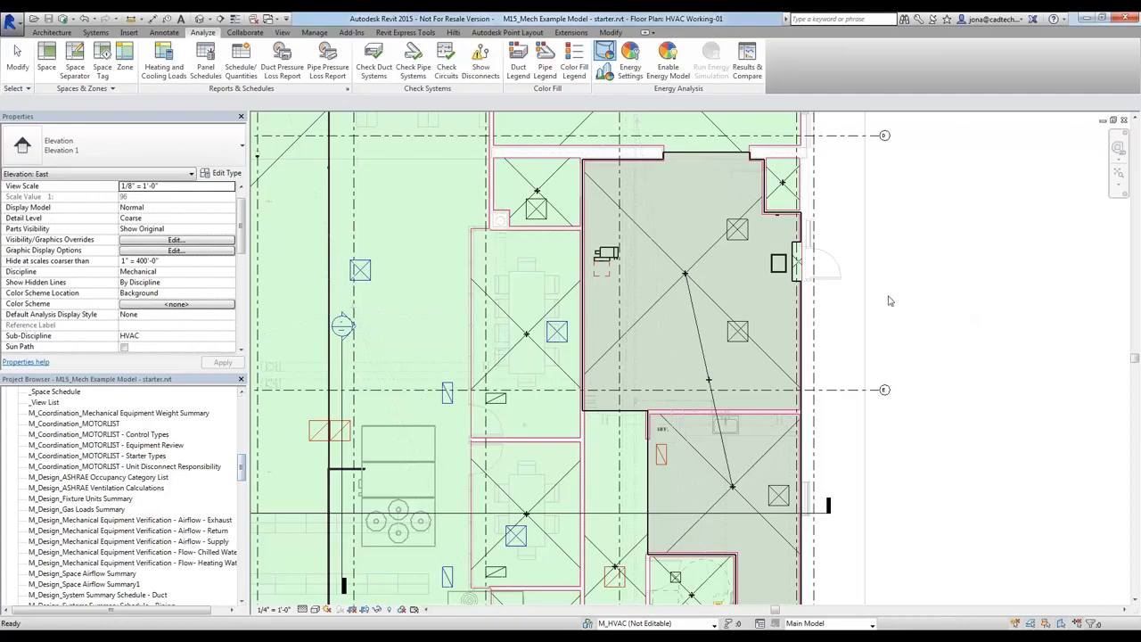
click(317, 637)
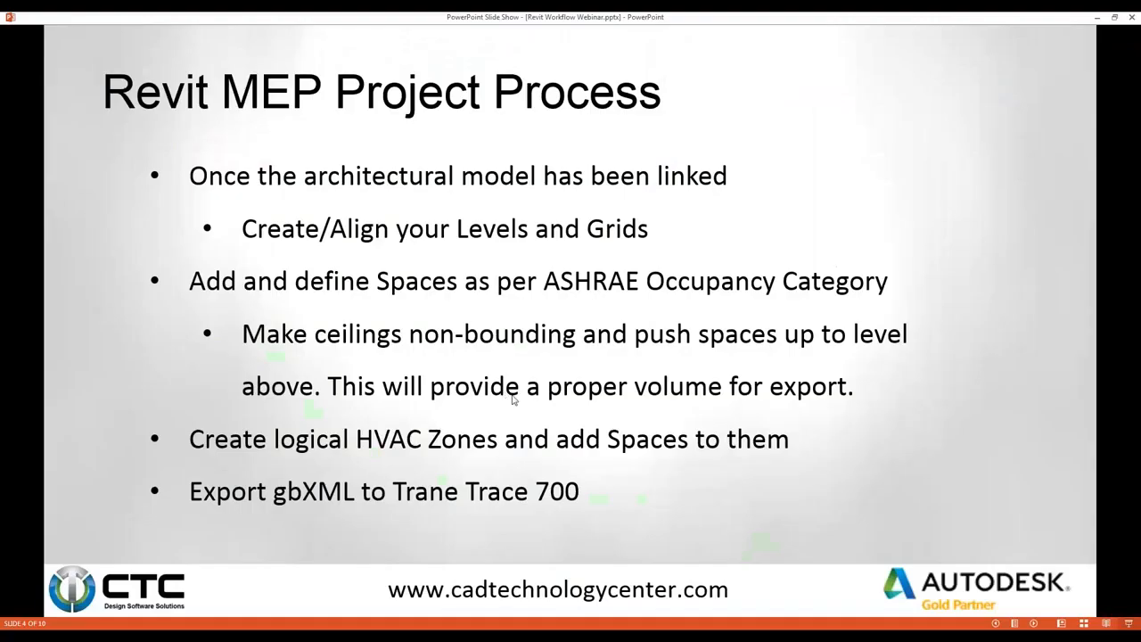
click(531, 433)
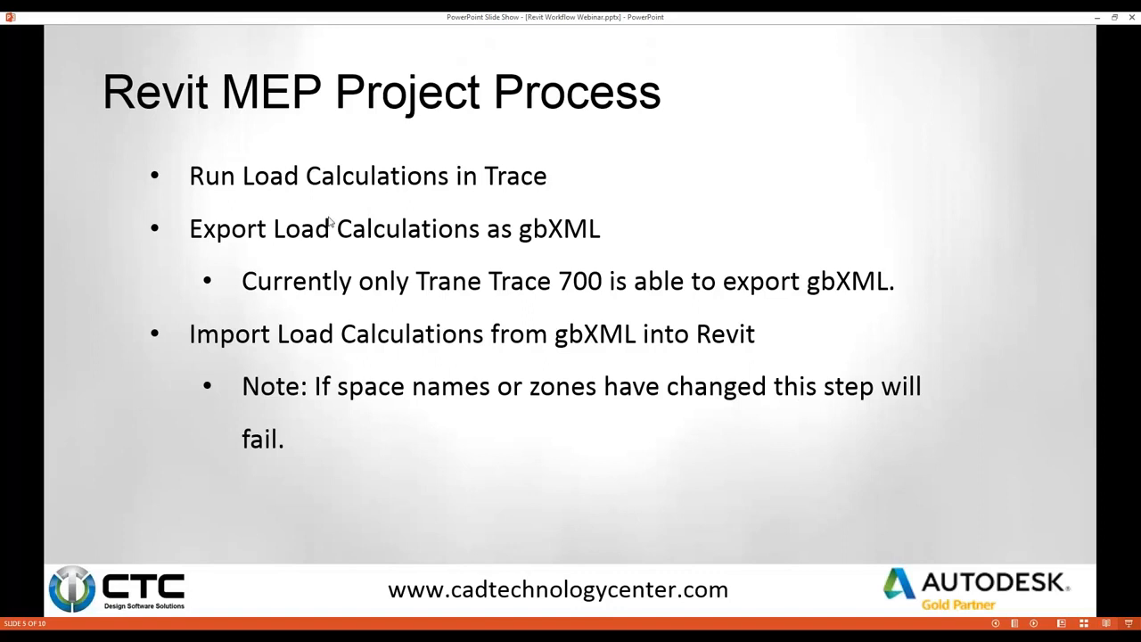
click(291, 230)
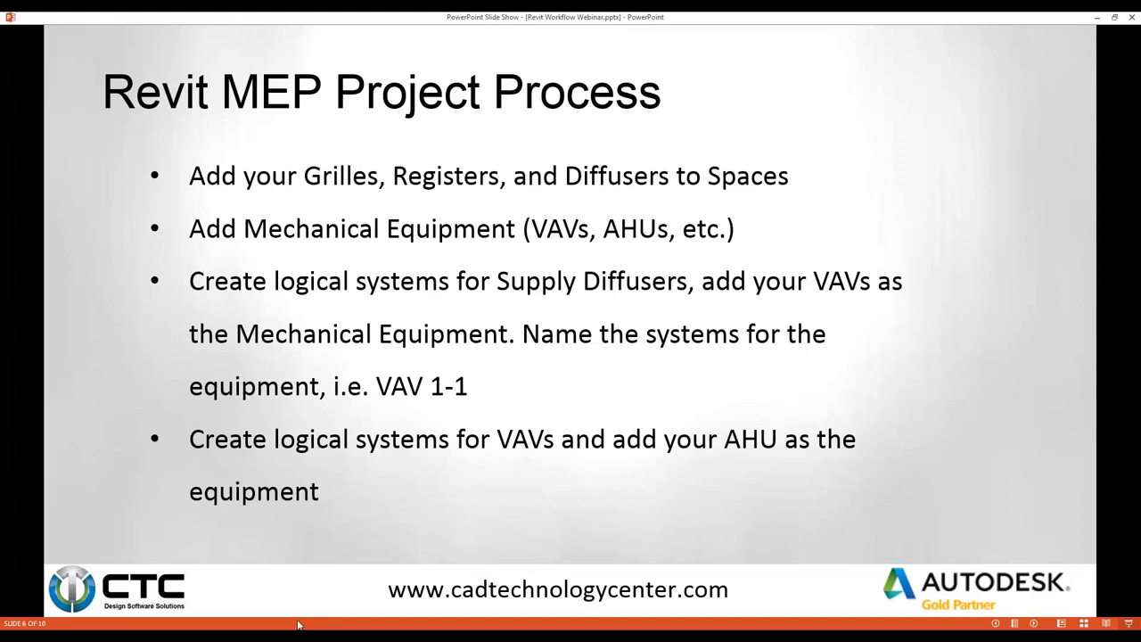
key(Left)
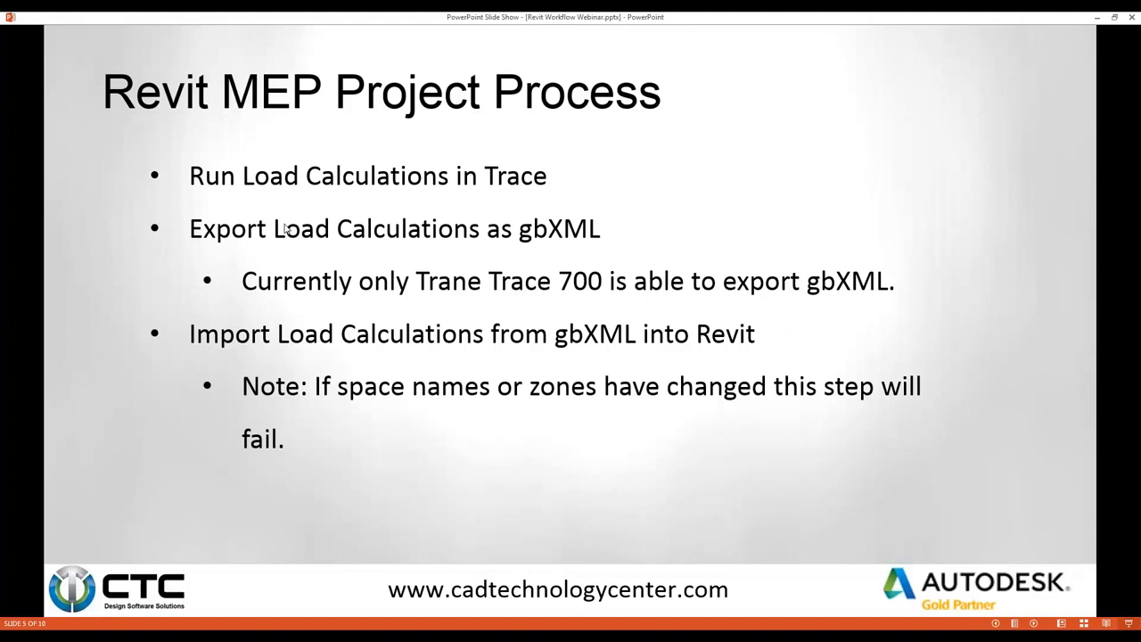
key(Right)
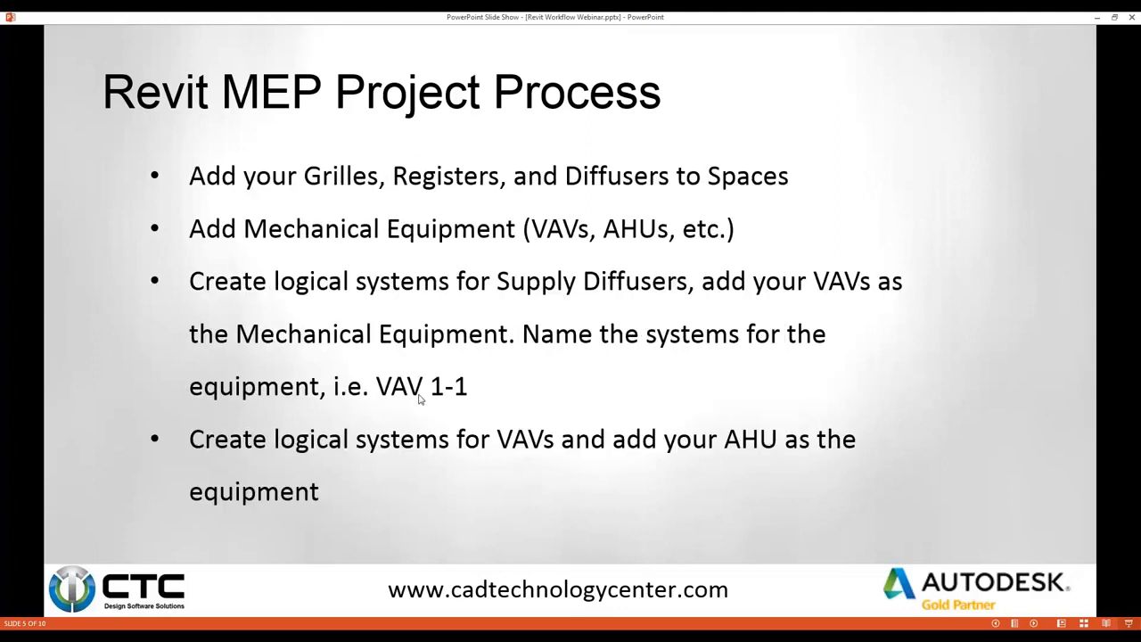
key(Left)
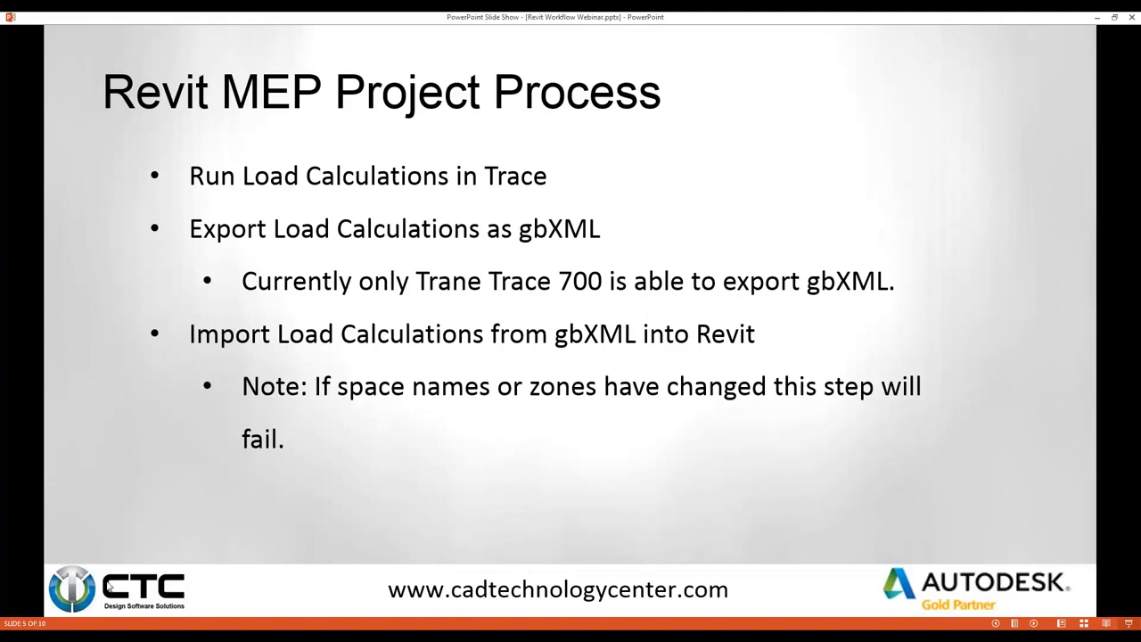
key(alt+Tab)
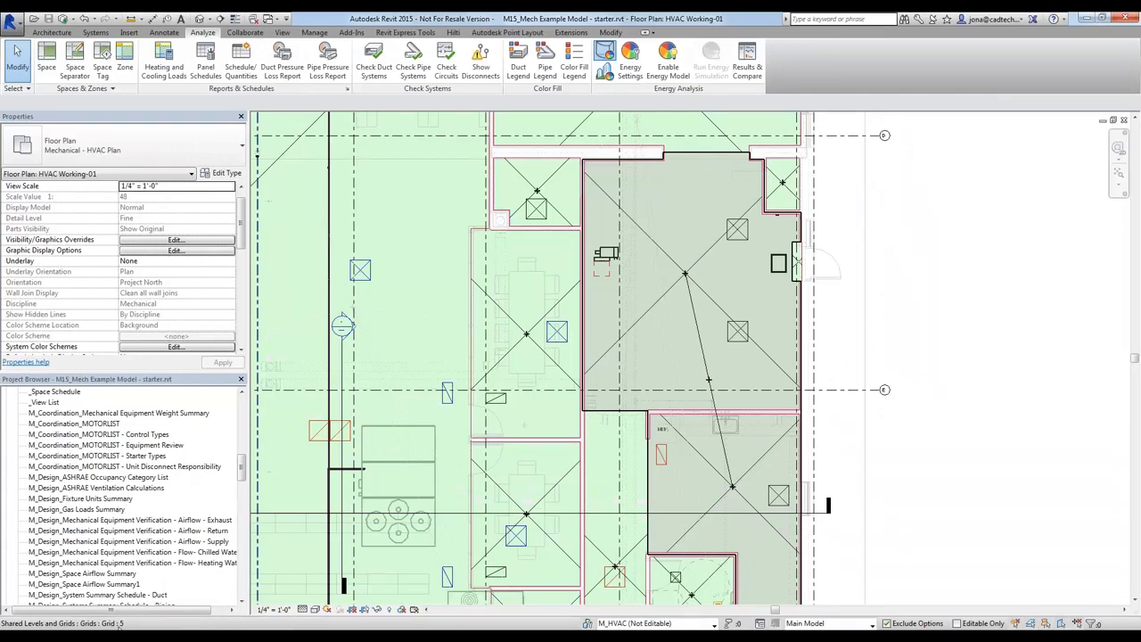
Open the M_Design_Space Airflow Summary1 schedule and examine its space location, area, air terminal, and actual, calculated and difference supply airflow columns
double_click(129, 585)
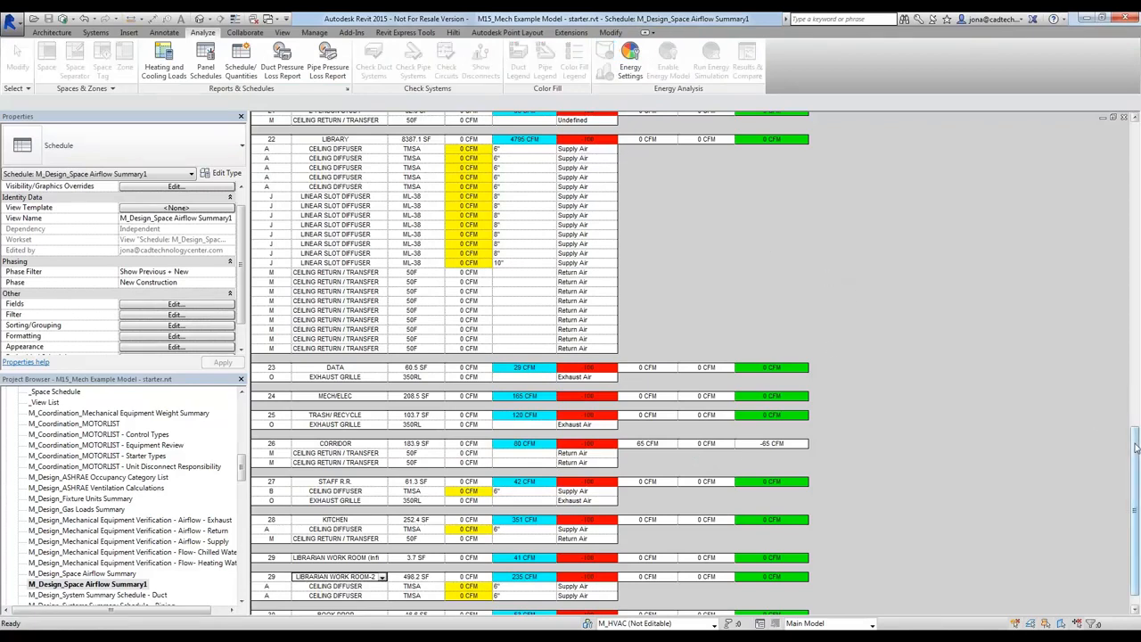
drag(1135, 448, 1130, 135)
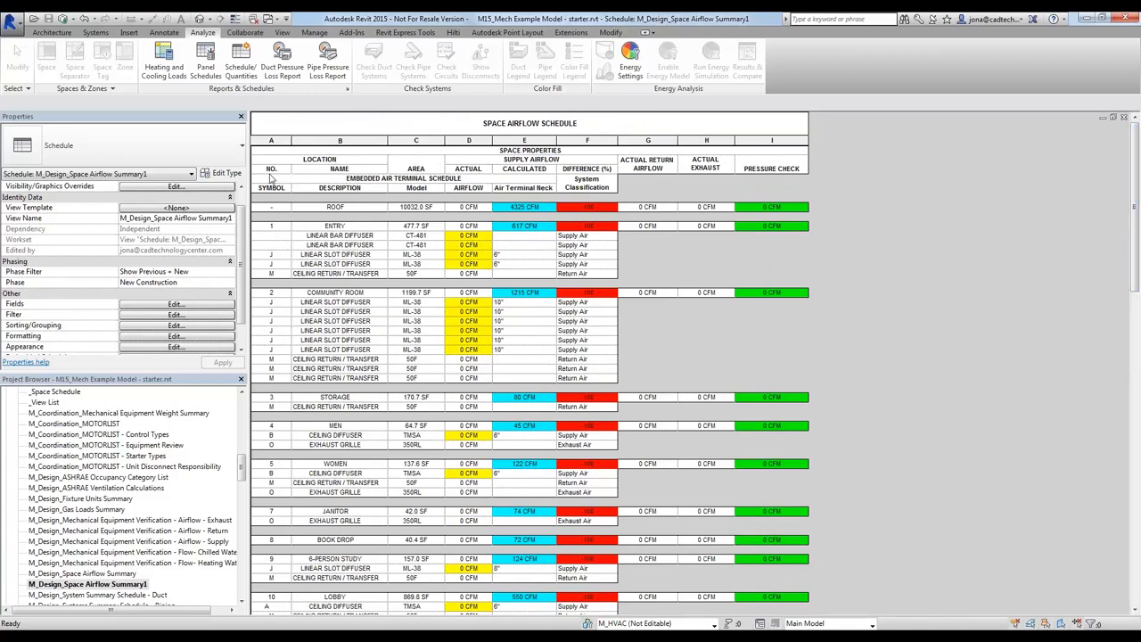
click(282, 161)
click(281, 160)
click(418, 228)
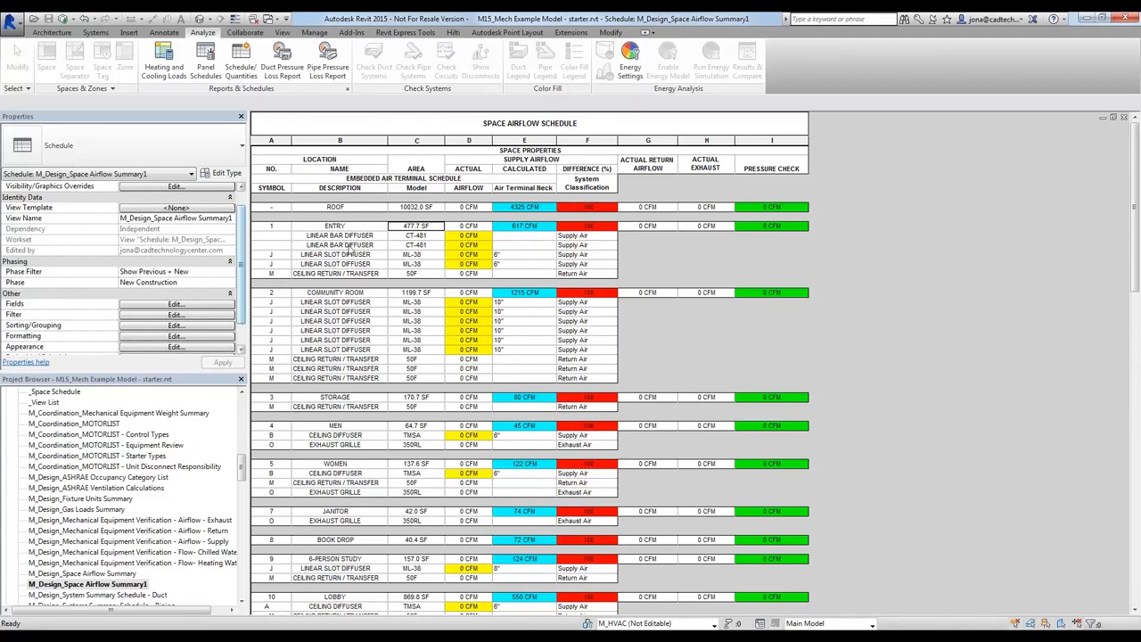
click(340, 264)
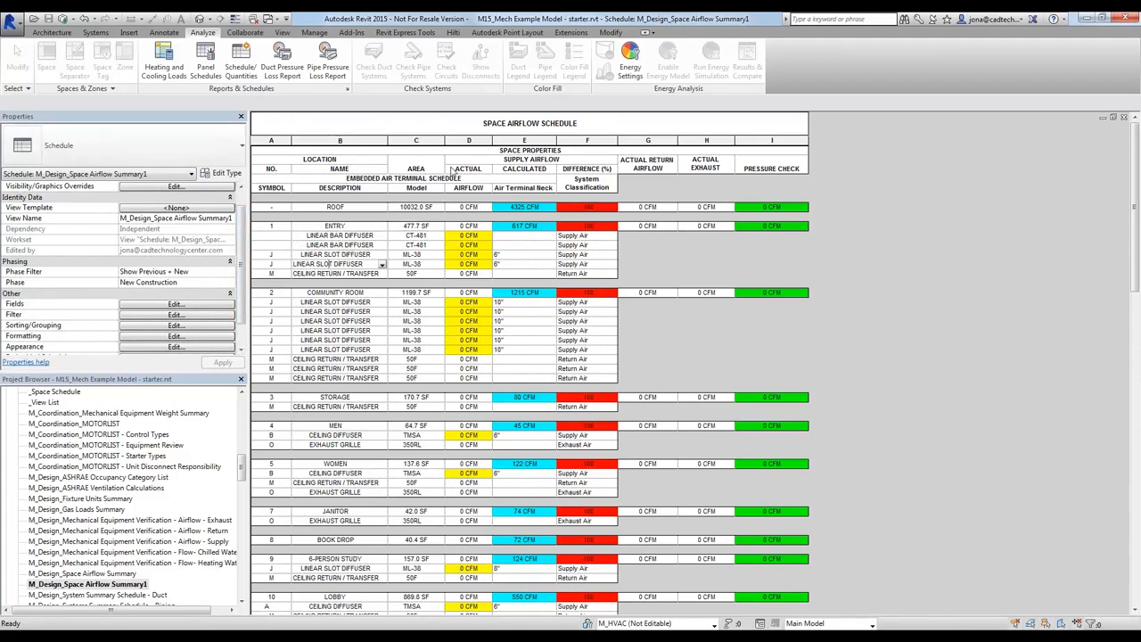
click(461, 172)
click(505, 172)
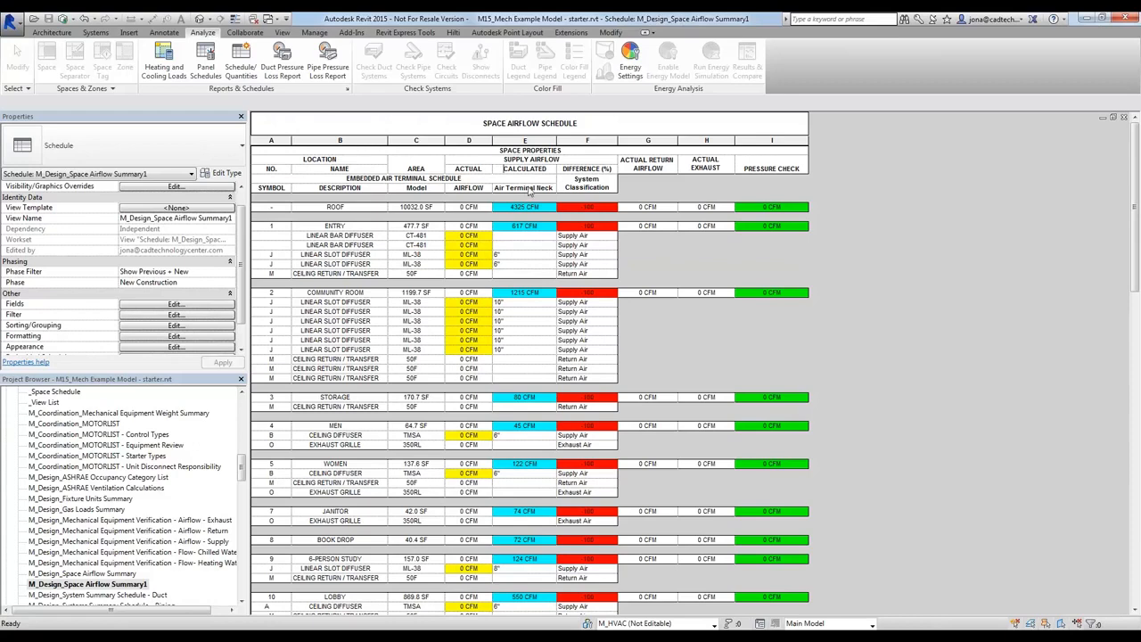
click(580, 169)
Import all calculated airflow, cooling and heating load results for spaces and zones from M14_Mech Example Model.xml in the GBXML Example folder
click(134, 32)
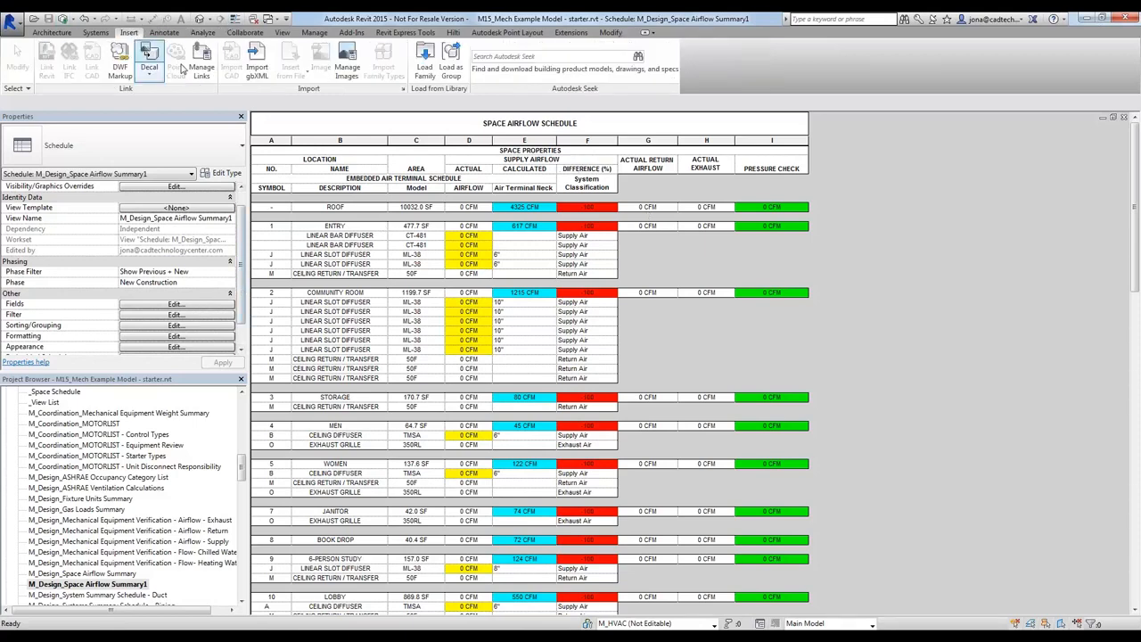
click(256, 66)
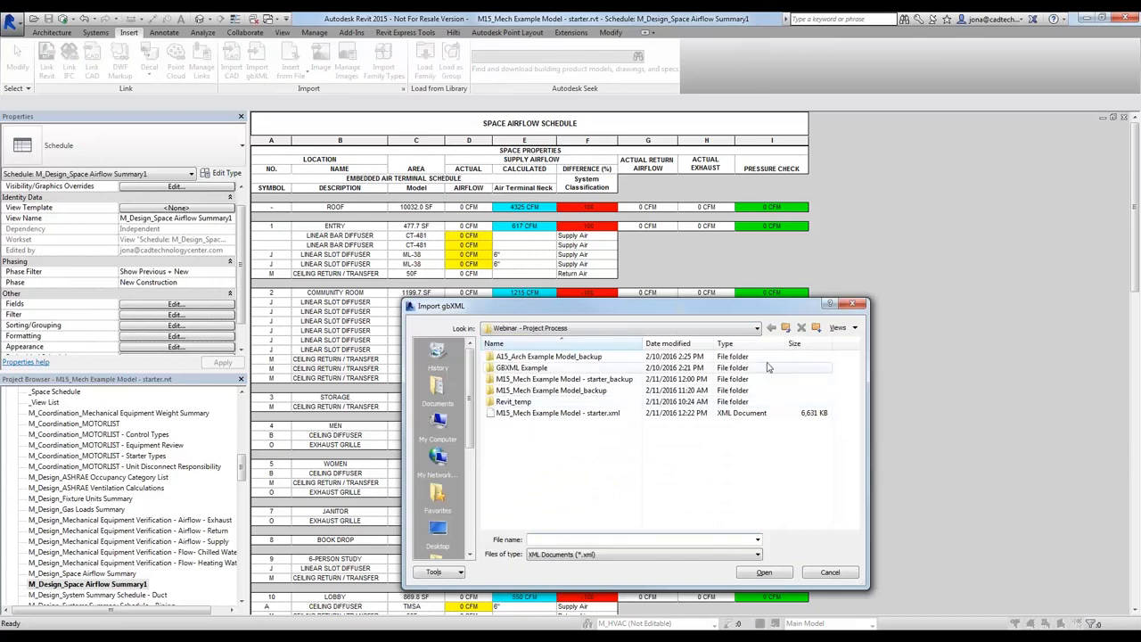
double_click(521, 367)
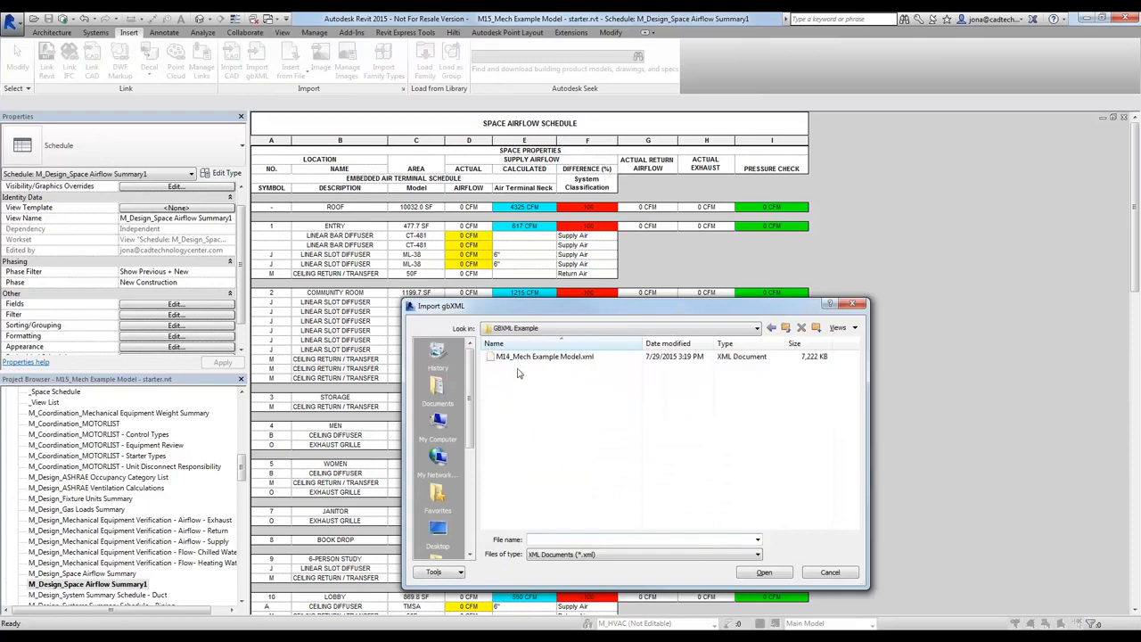
click(536, 357)
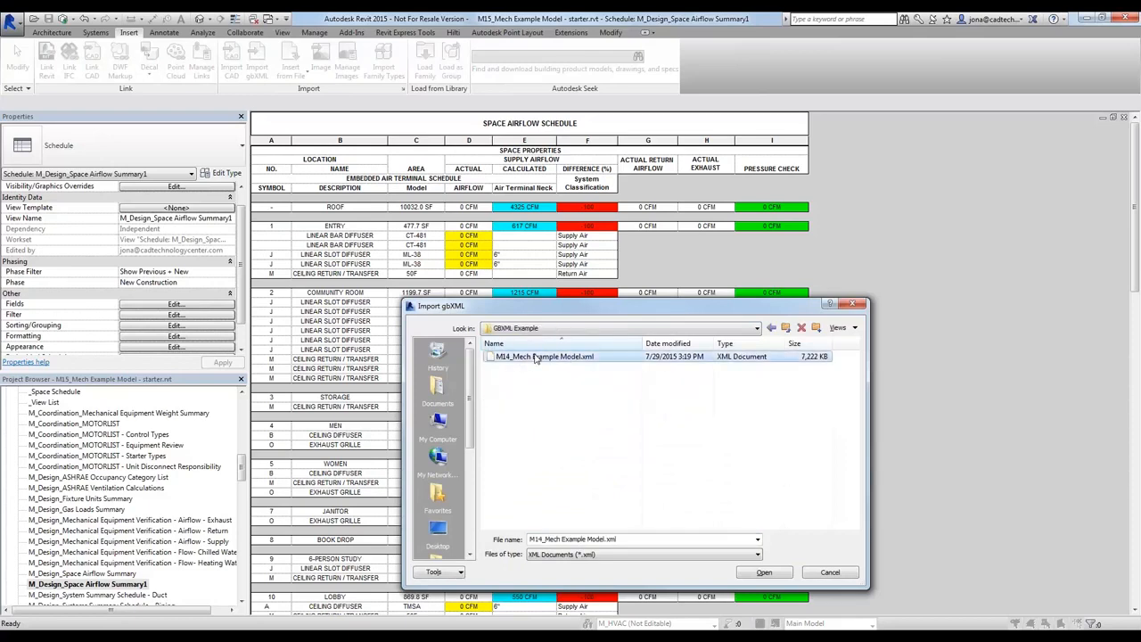
click(762, 574)
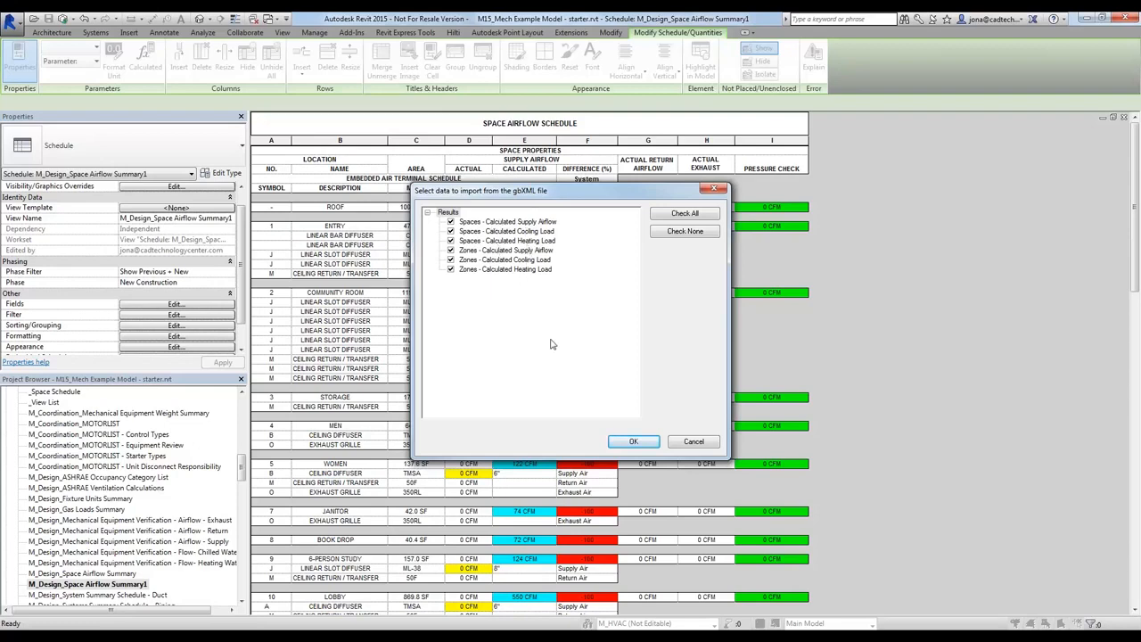
click(628, 441)
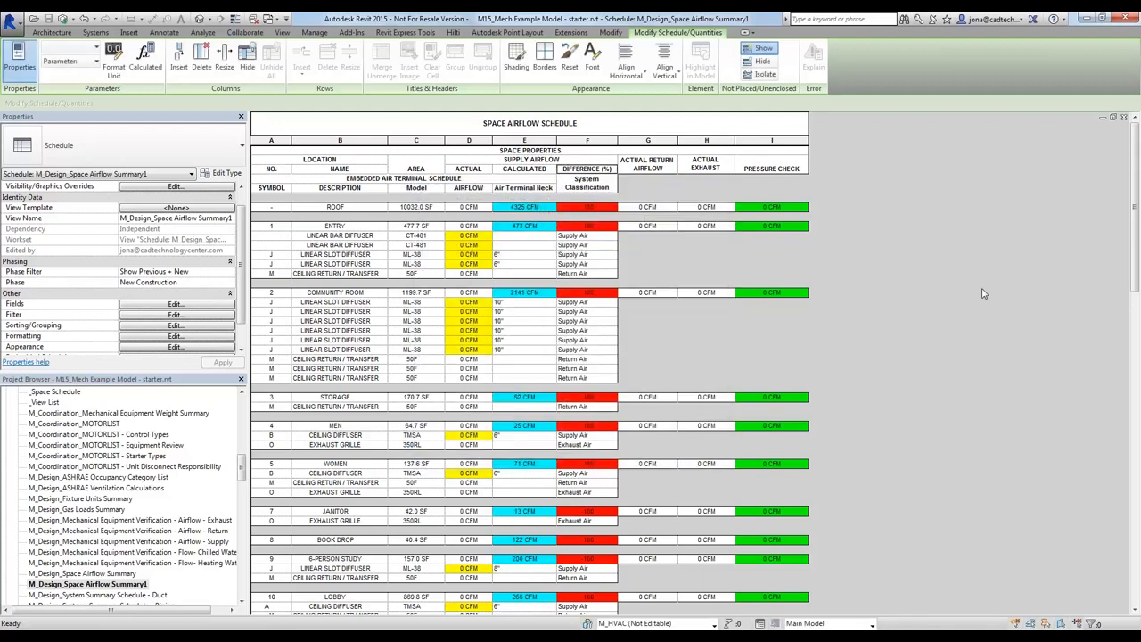
Check the calculated supply airflow of the two librarian work room spaces near the end of the schedule
drag(1132, 247, 1133, 561)
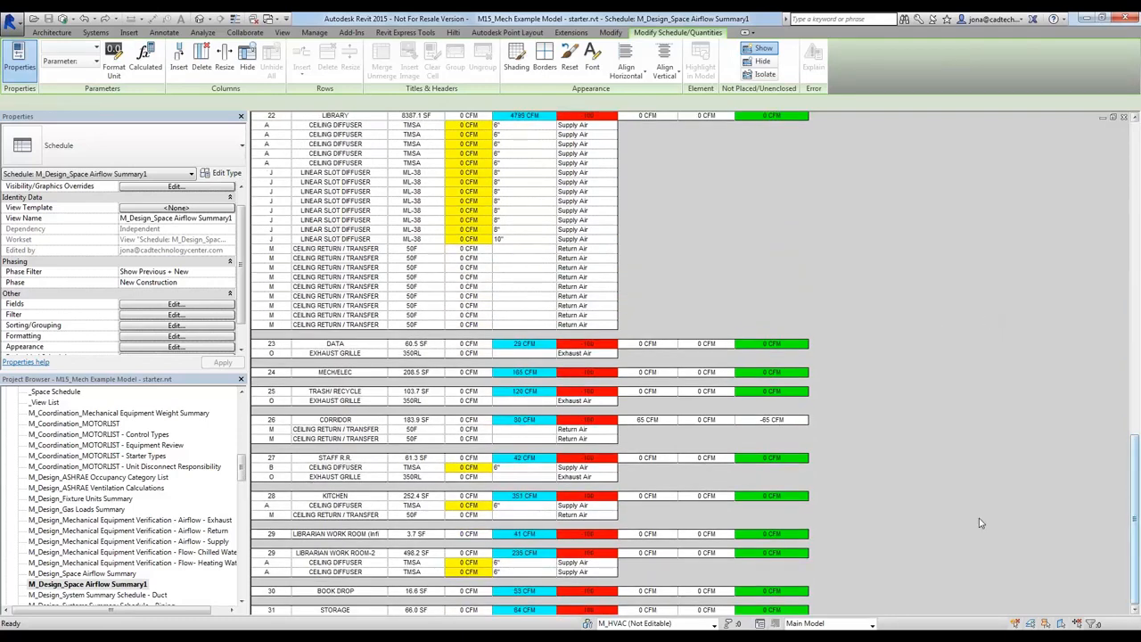
click(524, 535)
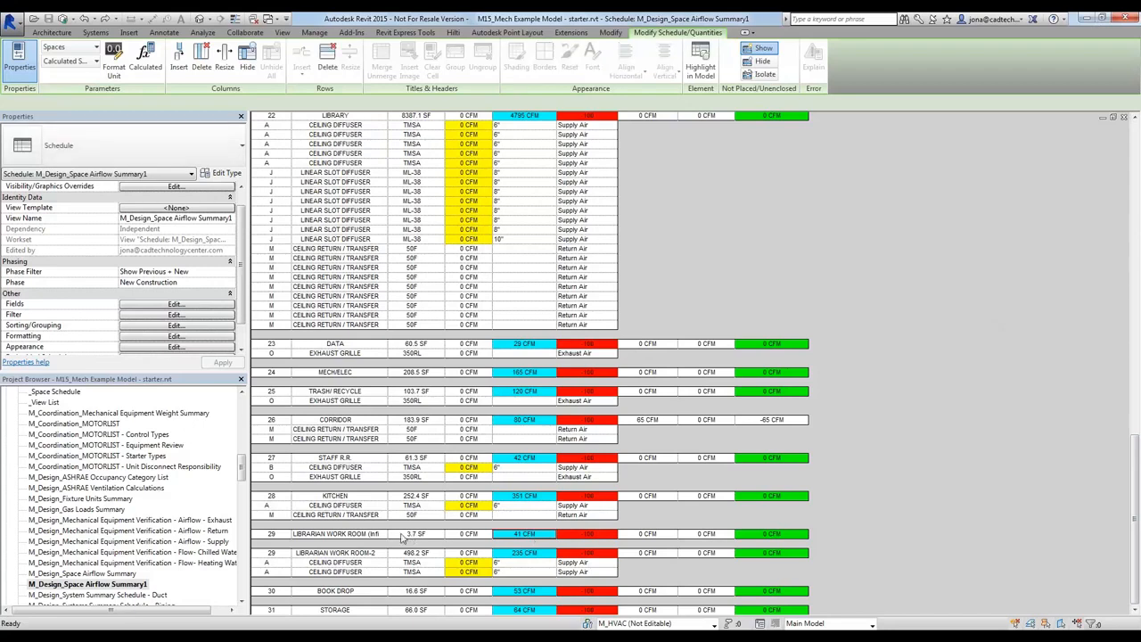
click(545, 553)
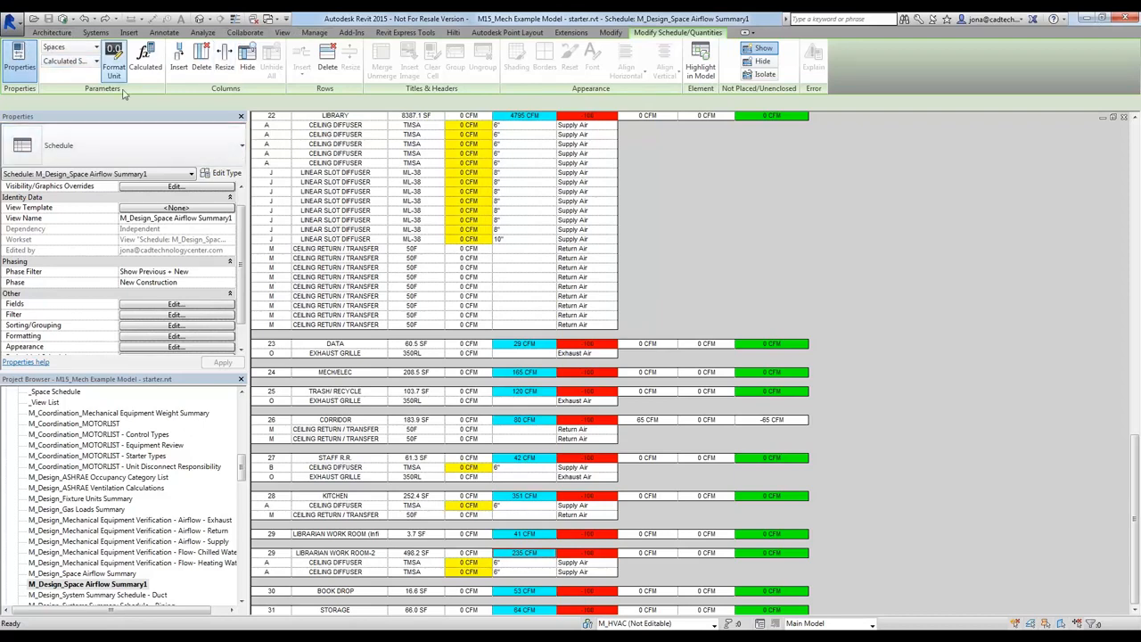
Import the gbXML file M14_Mech Example Model.xml again with its space and zone load results
click(128, 33)
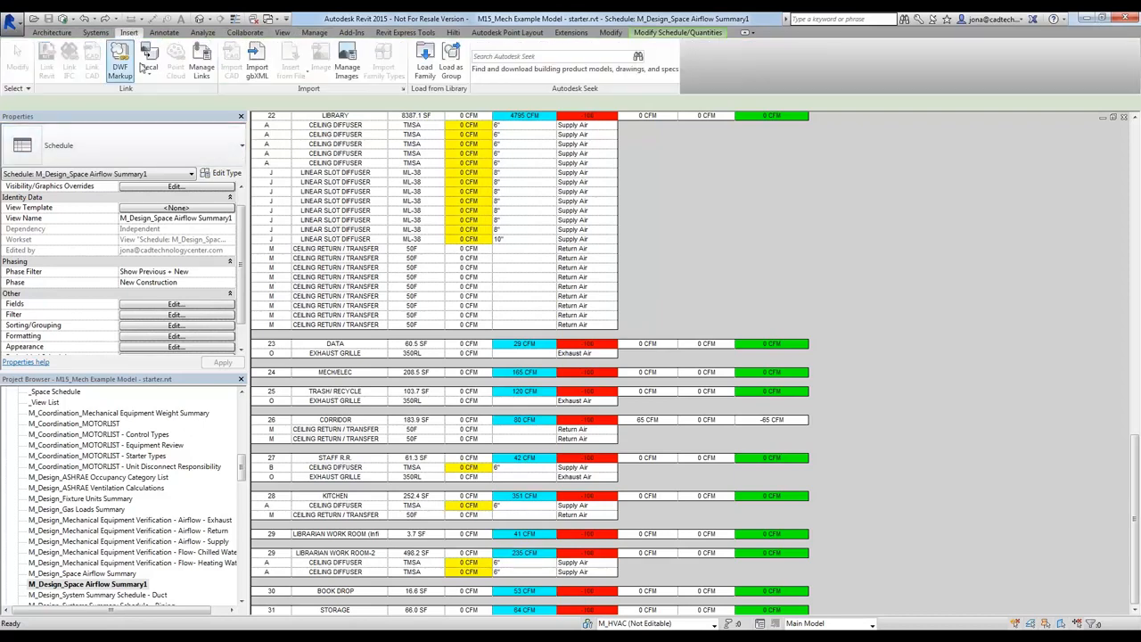
click(257, 64)
click(569, 357)
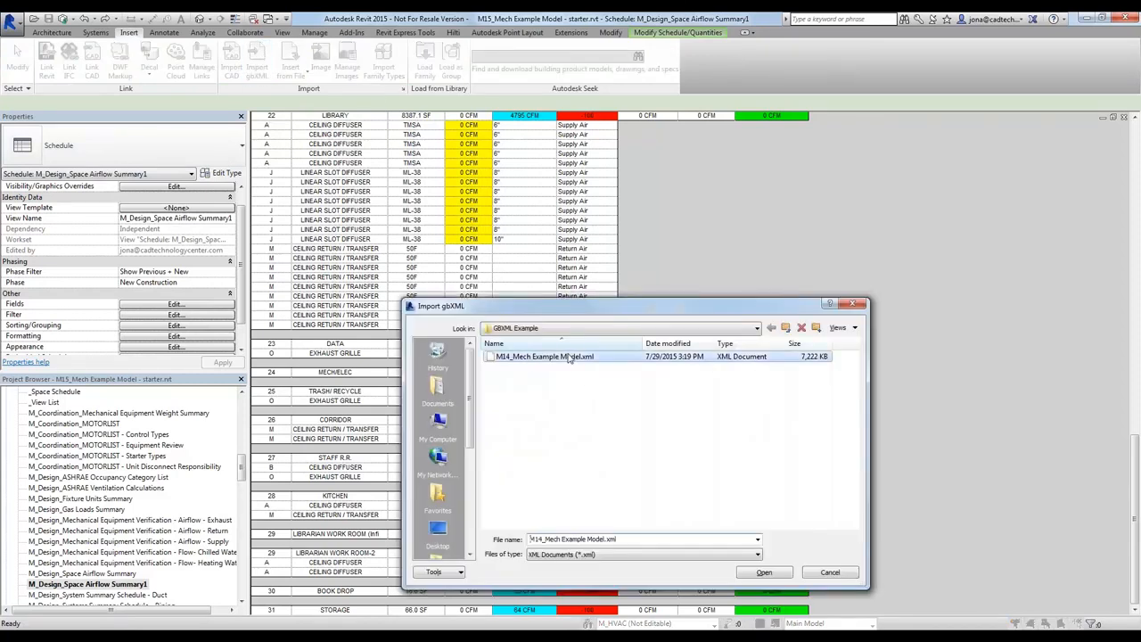
click(764, 573)
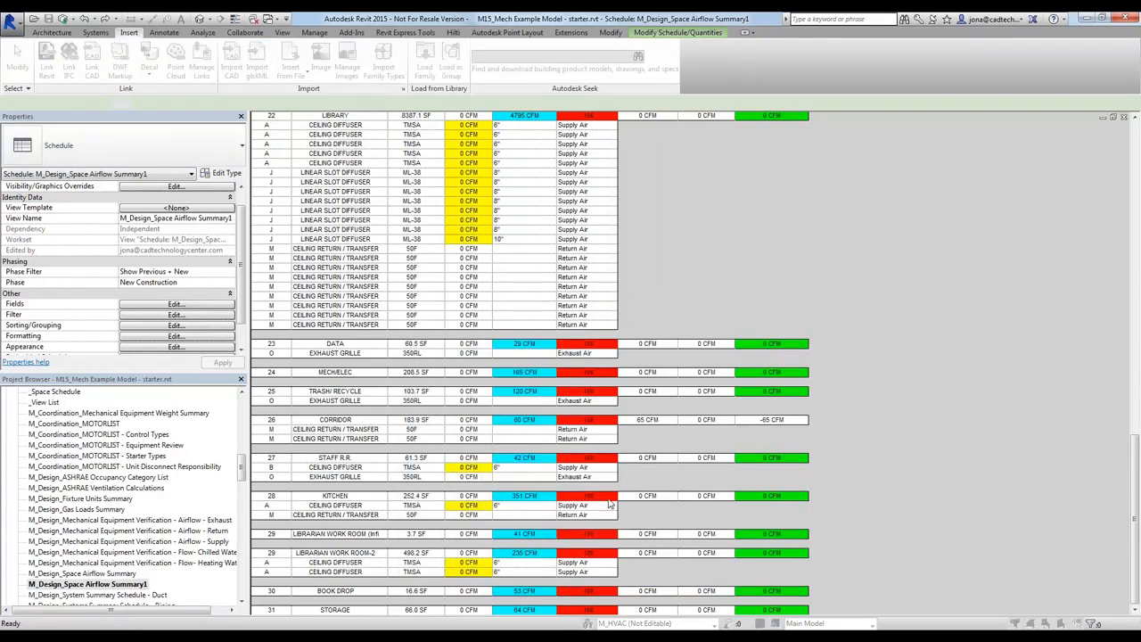
click(621, 443)
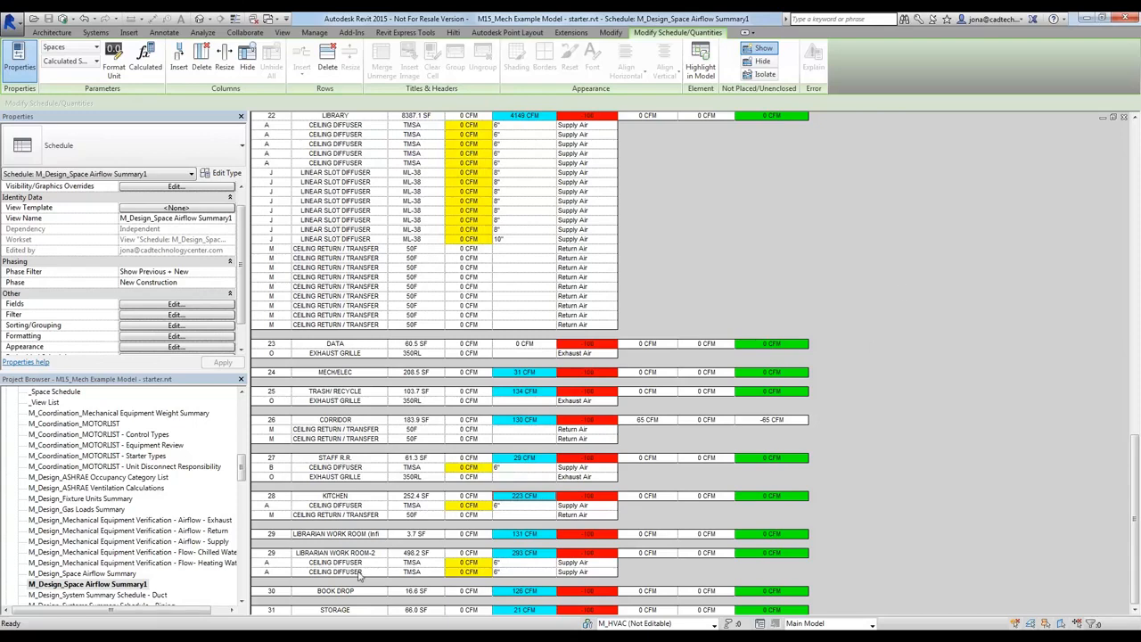
Switch to the PowerPoint slide show, read the Revit MEP Project Process slide on diffusers and equipment systems, and return to Revit
key(alt+Tab)
key(Right)
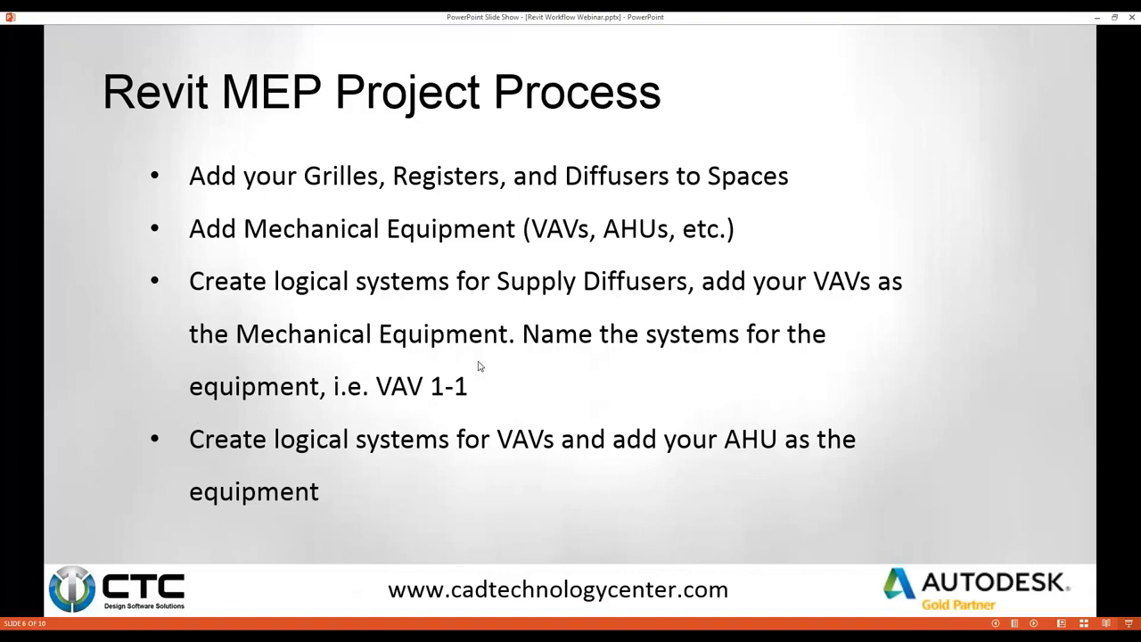
key(alt+Tab)
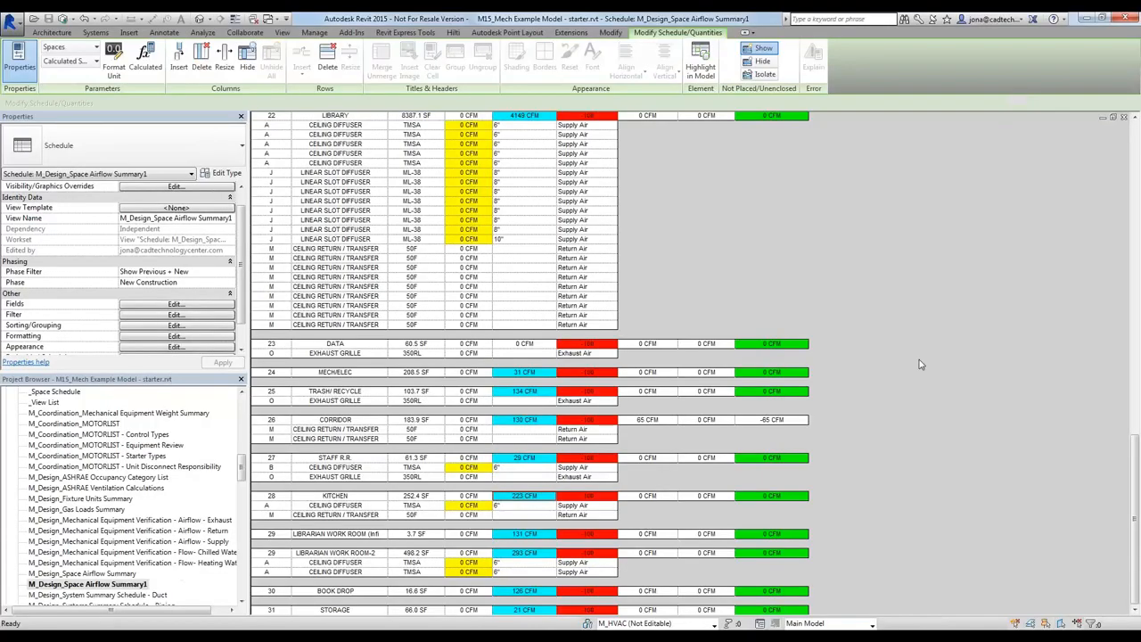
In HVAC Ceiling Working-01, place two Type A 24x24 supply ceiling diffusers on the librarian work room's ceiling face, each aligned with an existing diffuser
key(ctrl+Tab)
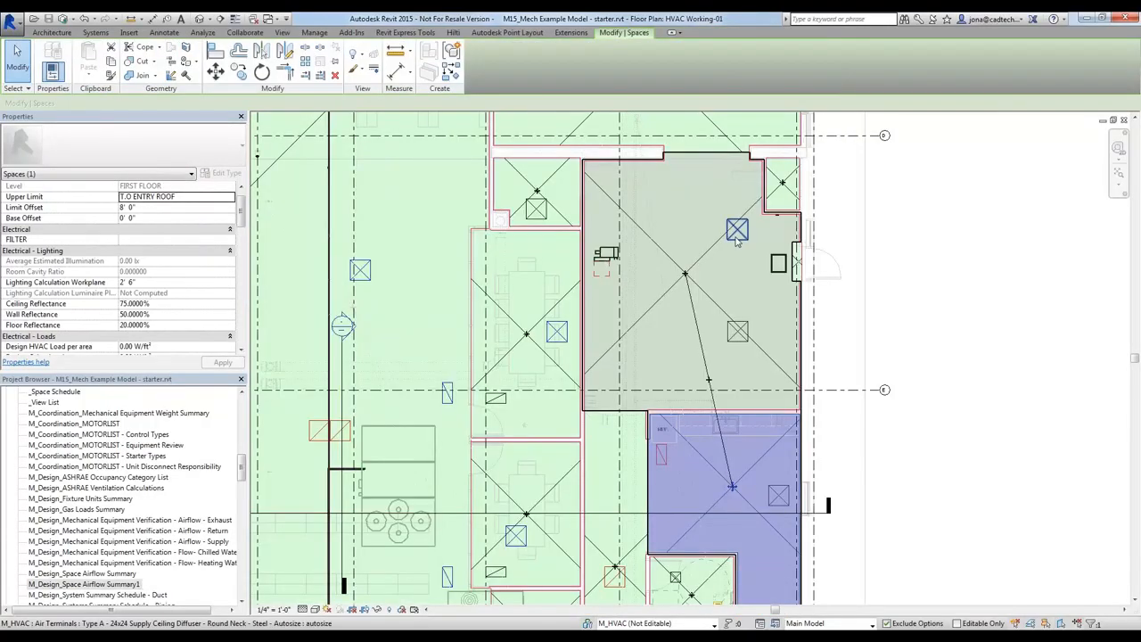
click(737, 229)
click(1050, 284)
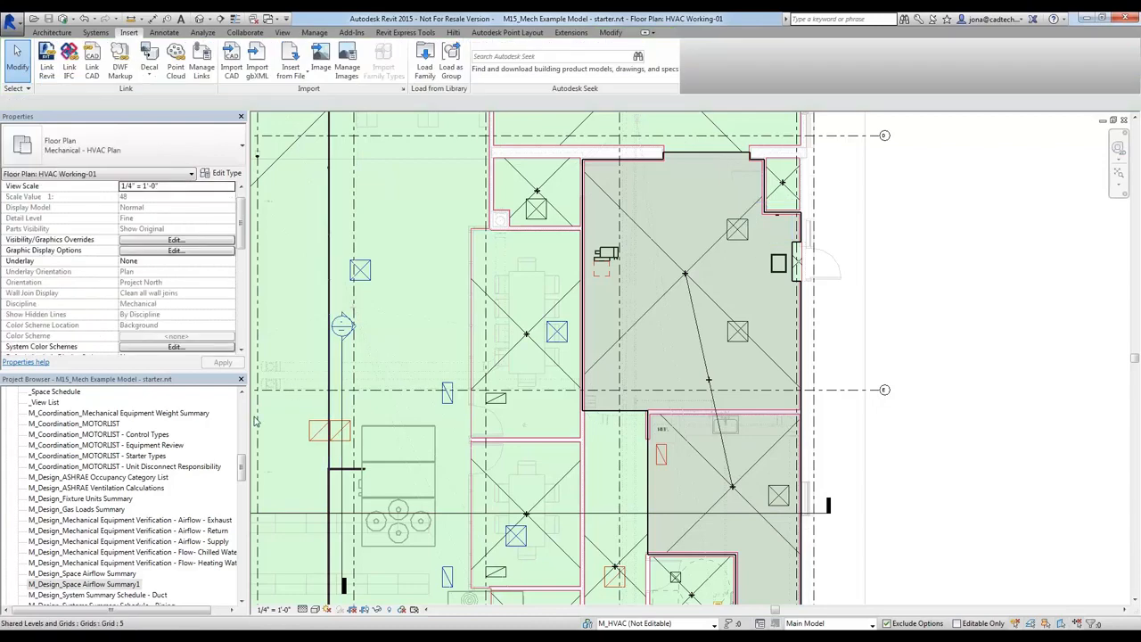
key(ctrl+Tab)
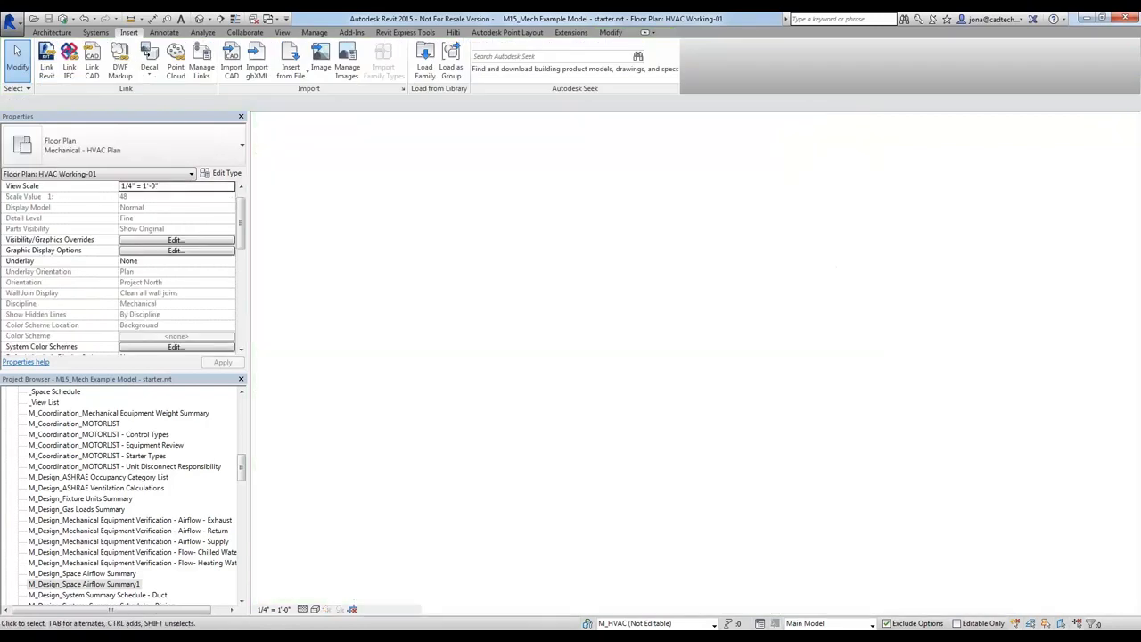
scroll(611, 354, up, 2)
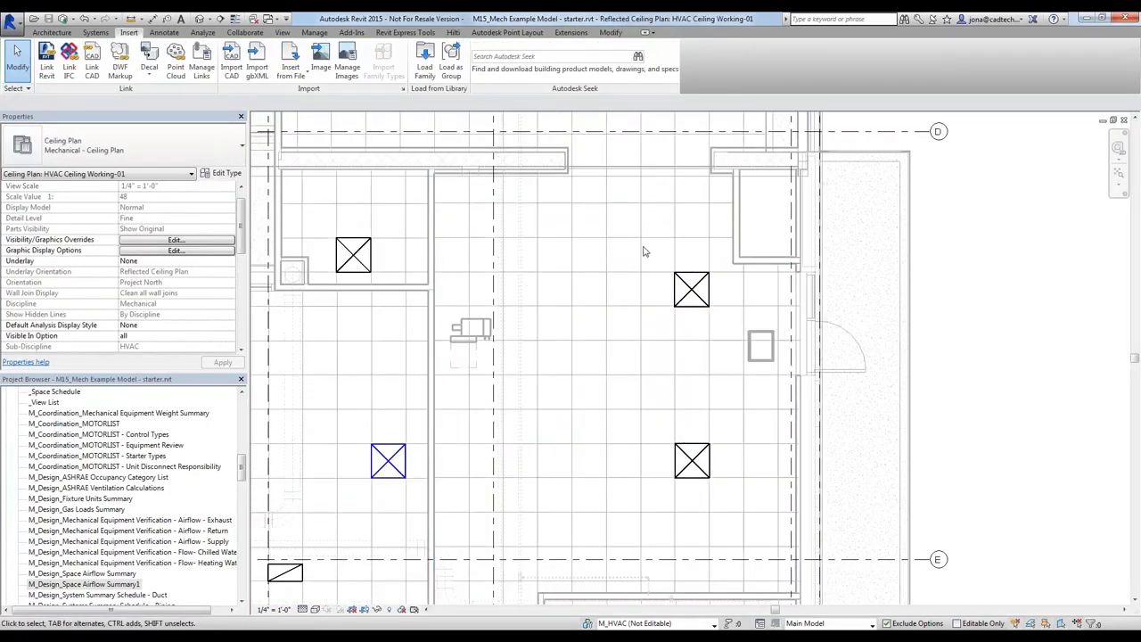
click(702, 287)
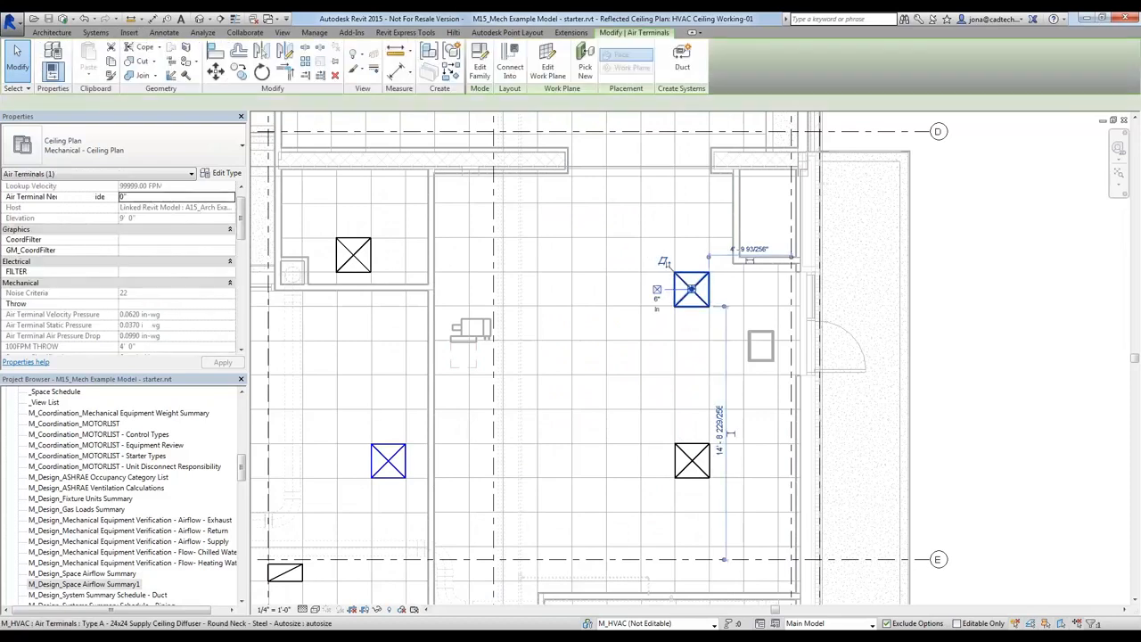
right_click(681, 280)
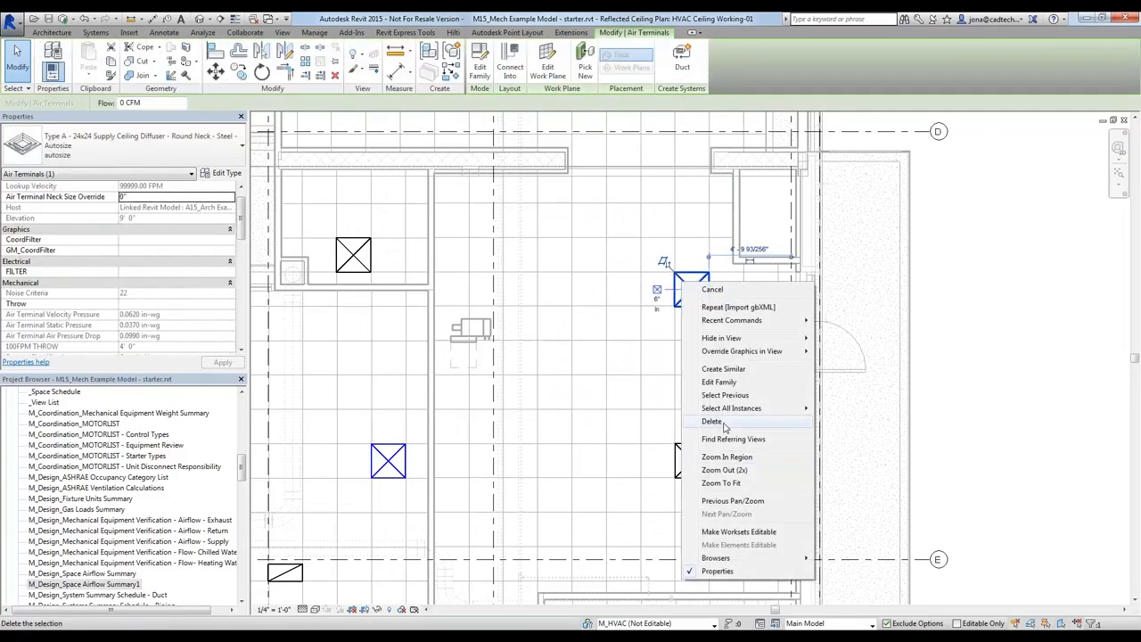
click(740, 369)
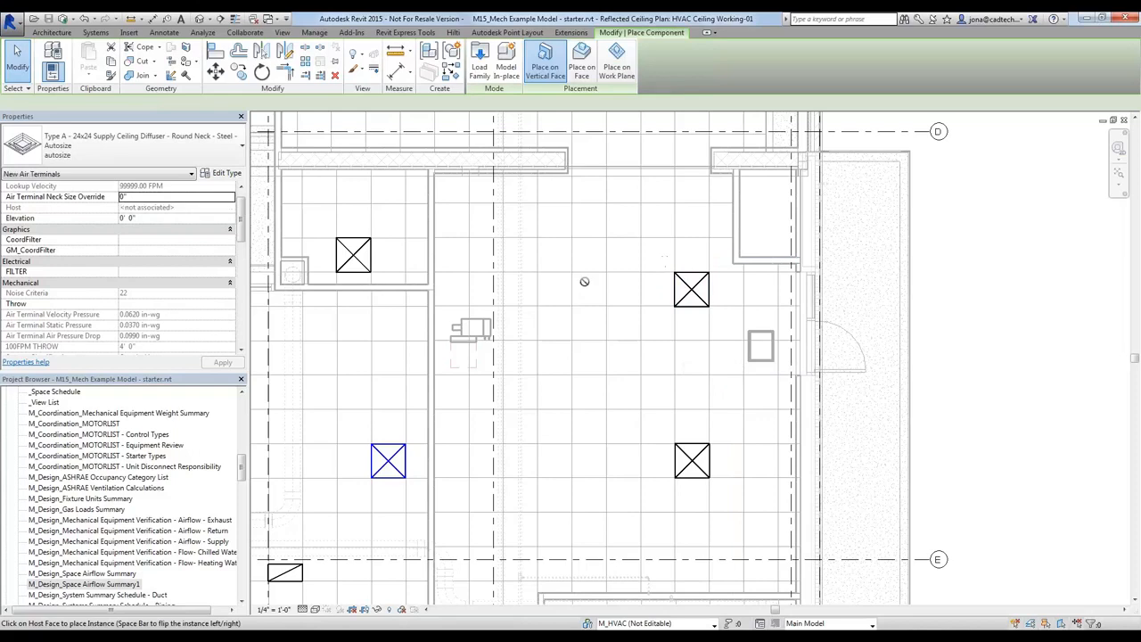
click(581, 65)
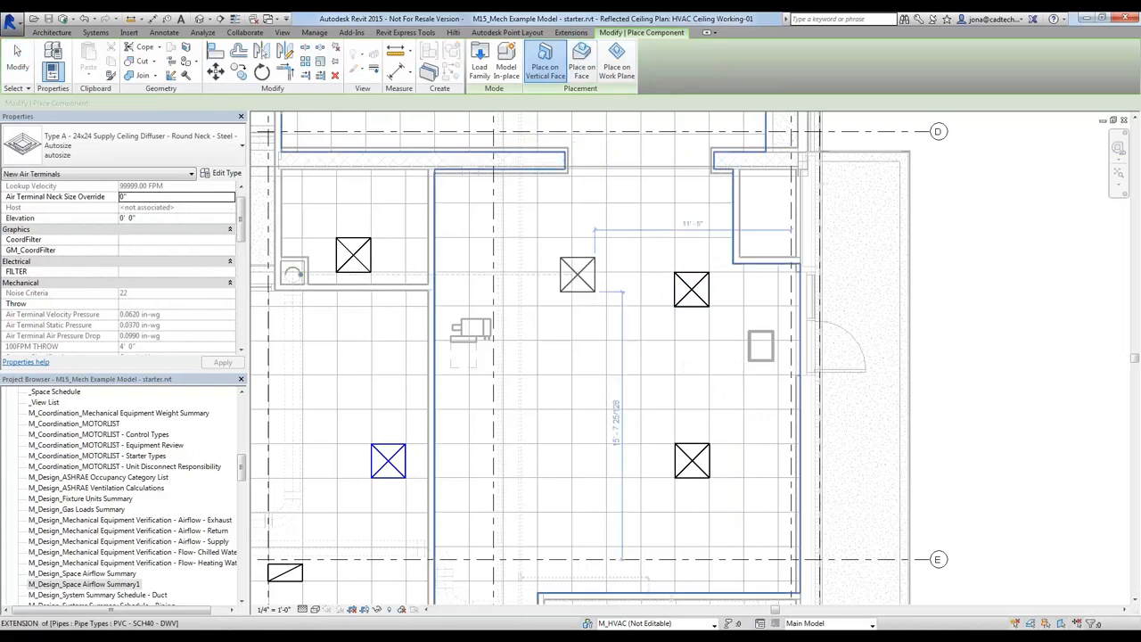
click(588, 288)
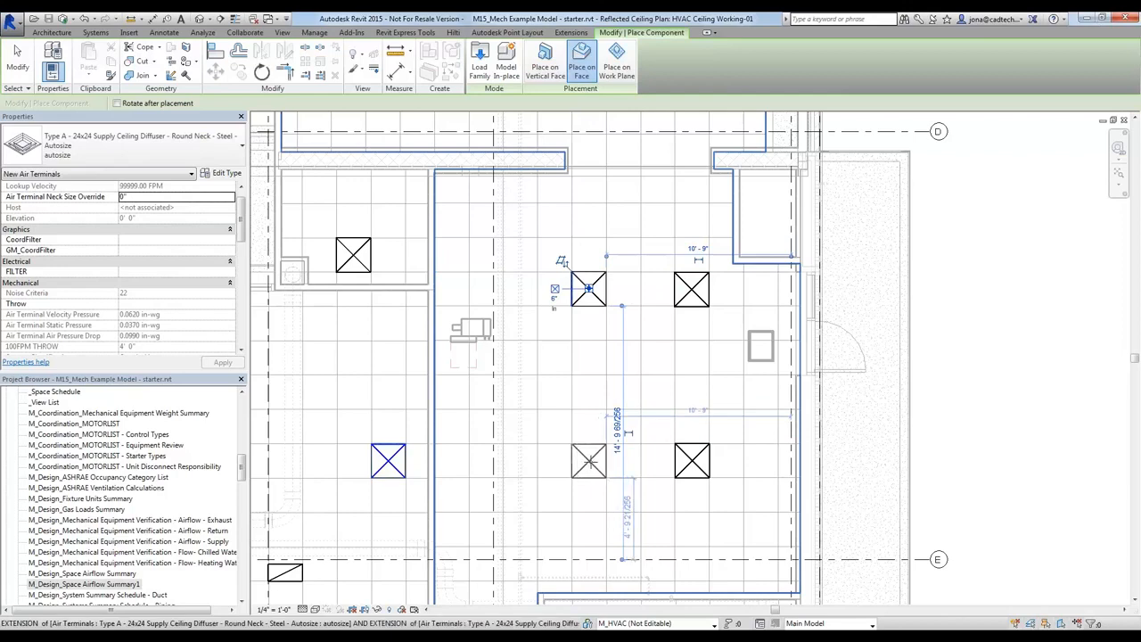
click(588, 460)
key(Escape)
key(Escape)
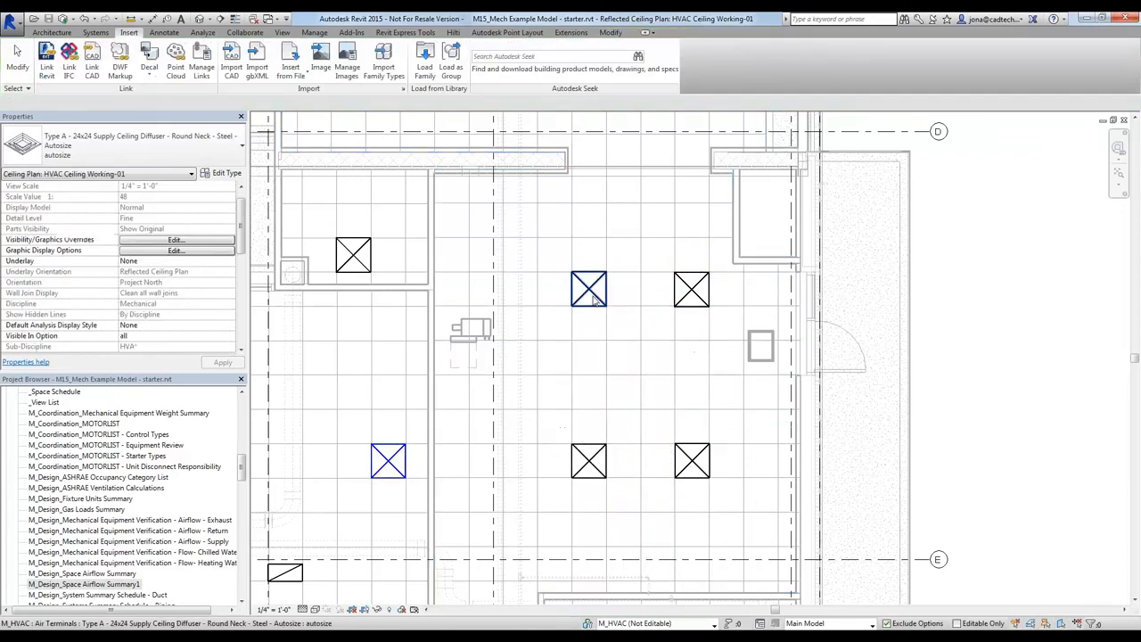
Select the two new ceiling diffusers together and open their shared flow value for editing
click(595, 294)
ctrl+click(600, 455)
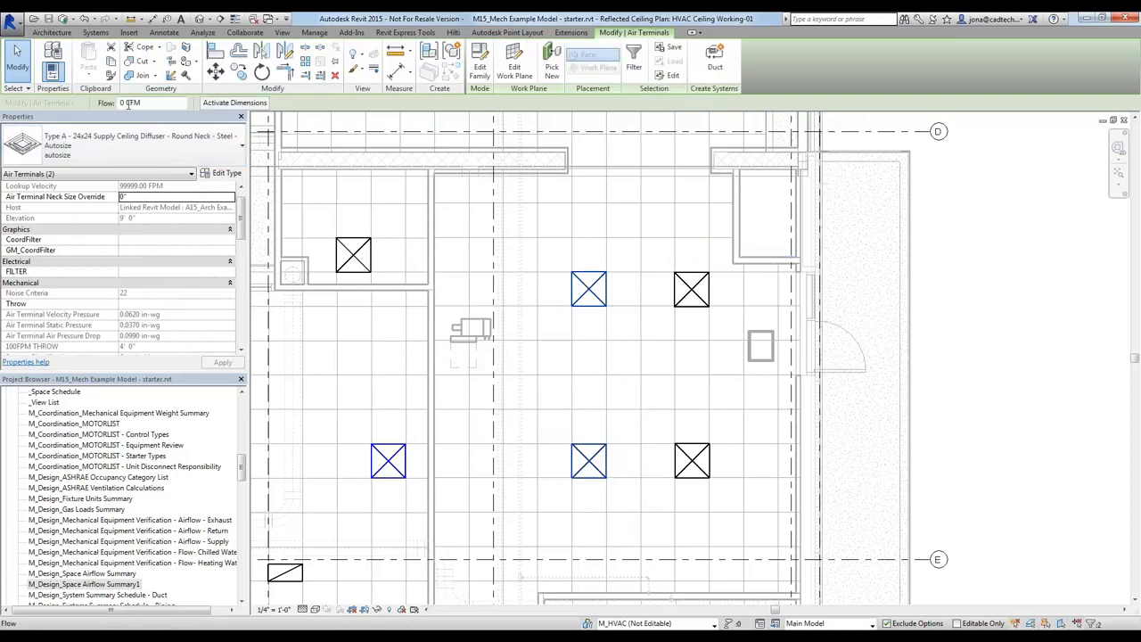
drag(147, 102, 95, 102)
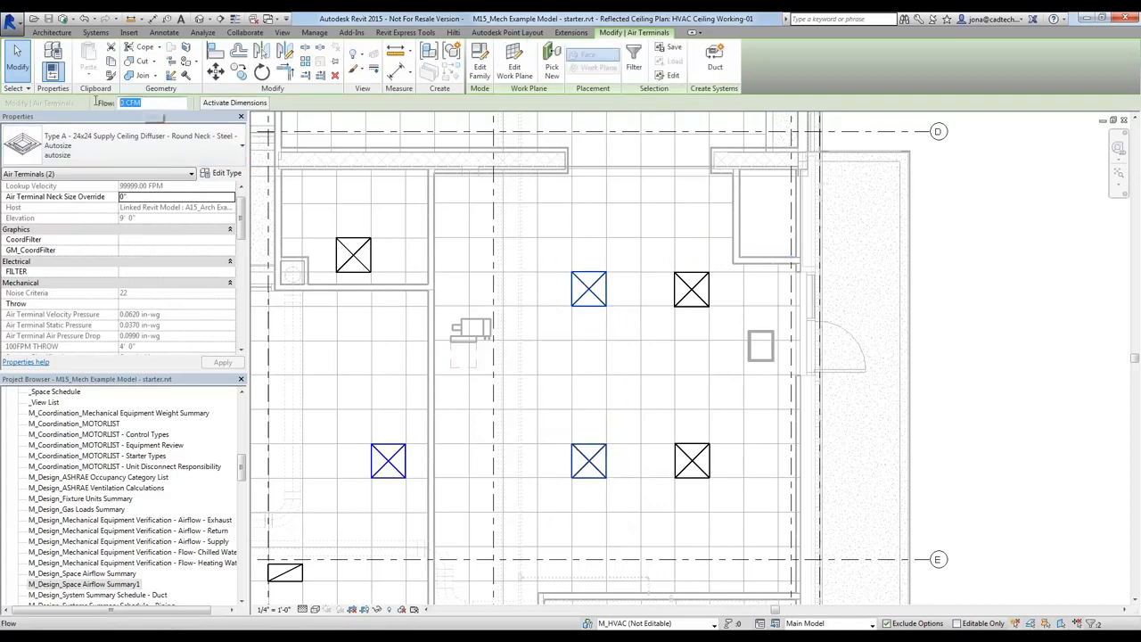
click(959, 367)
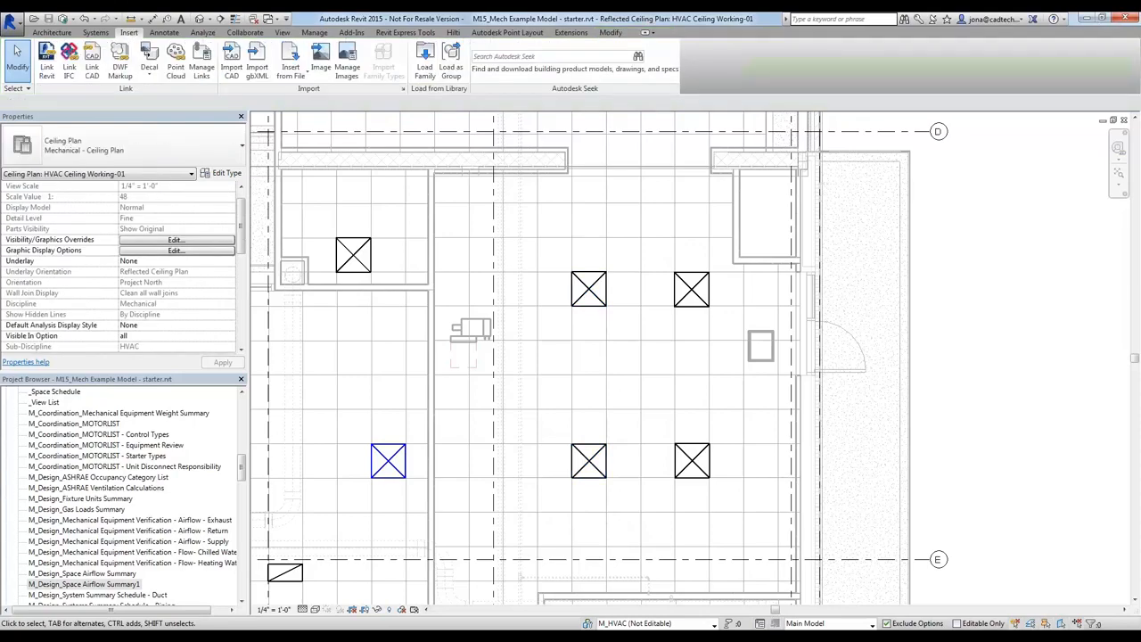
Check the ceiling diffuser rows and their airflow under Librarian Work Room-2 in the M_Design_Space Airflow Summary1 schedule
key(ctrl+Tab)
key(ctrl+Tab)
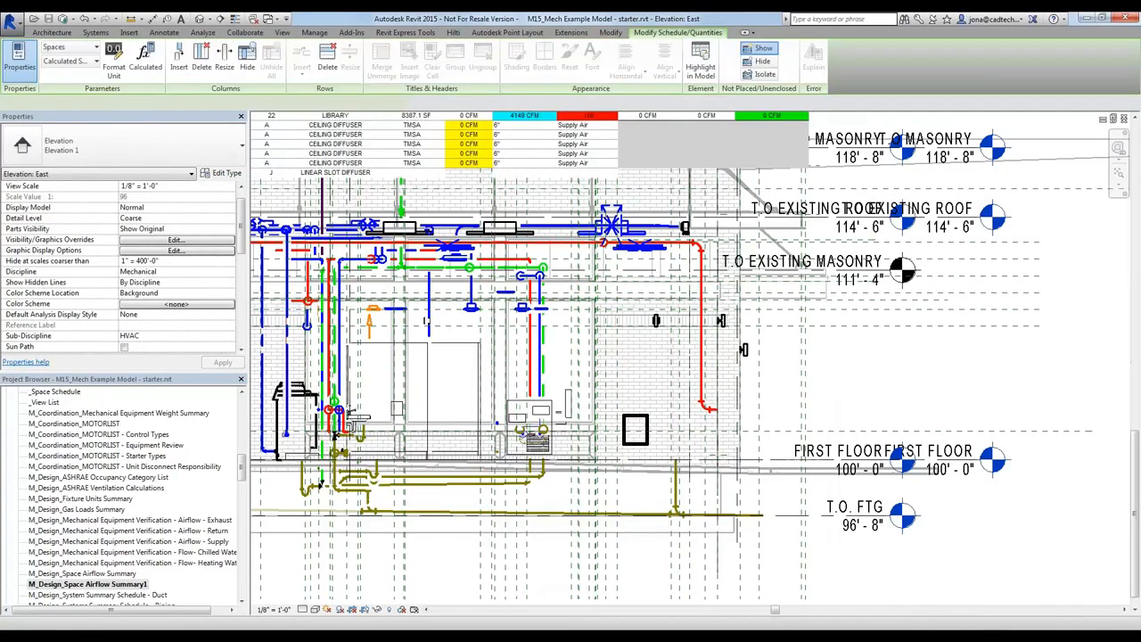
scroll(942, 433, down, 1)
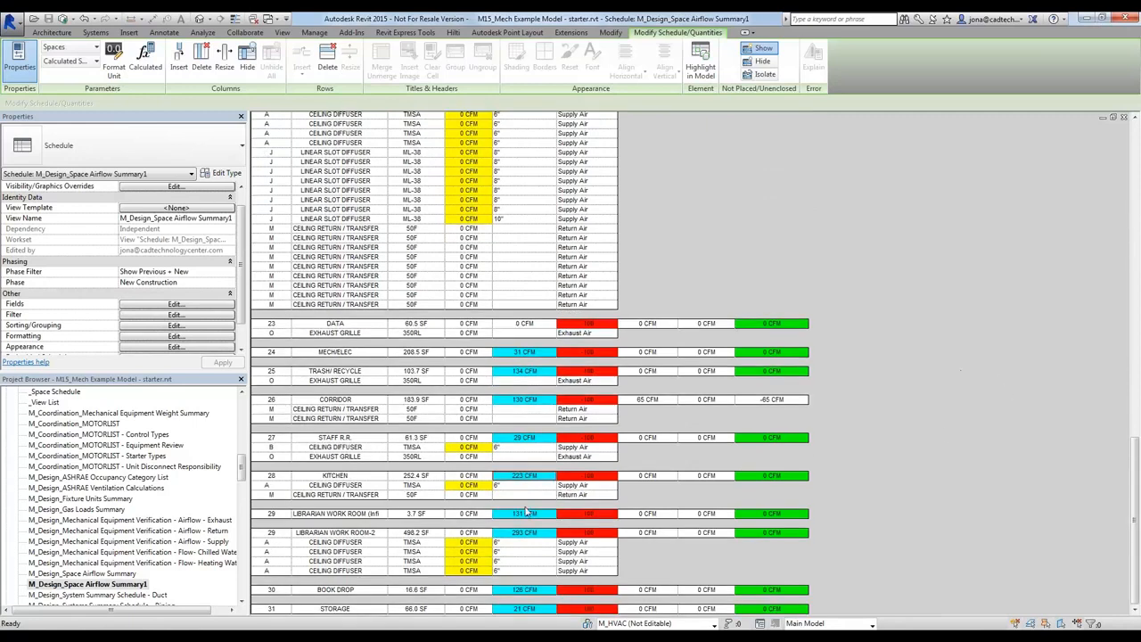
click(472, 542)
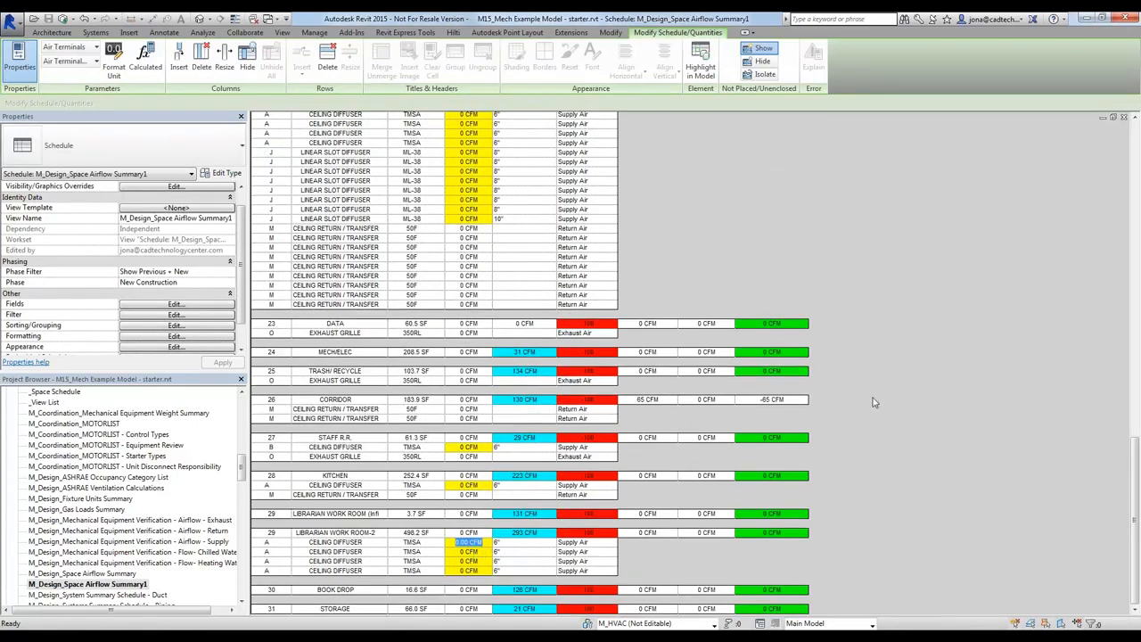
click(538, 533)
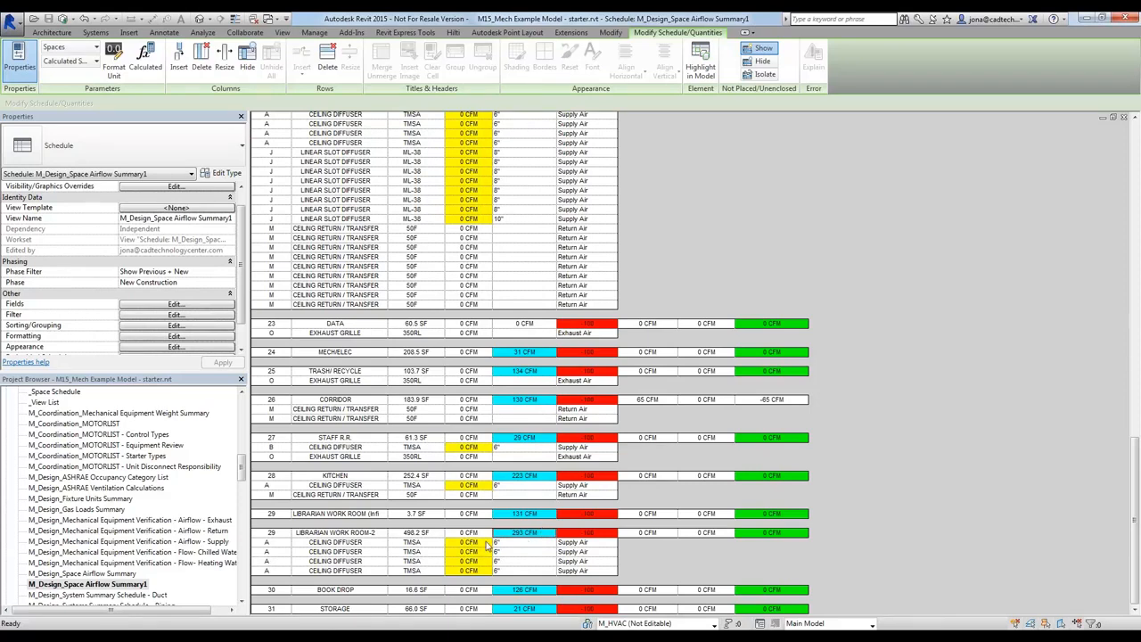
Delete the two added supply ceiling diffusers from the librarian work room in the HVAC Working-01 floor plan
key(ctrl+Tab)
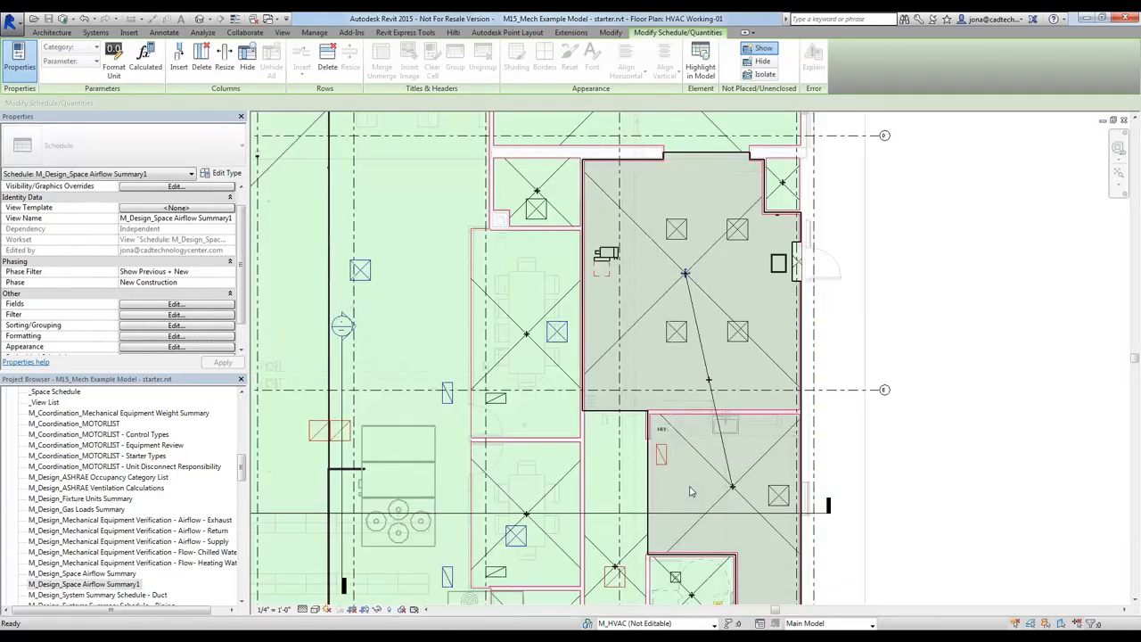
click(684, 332)
ctrl+click(679, 231)
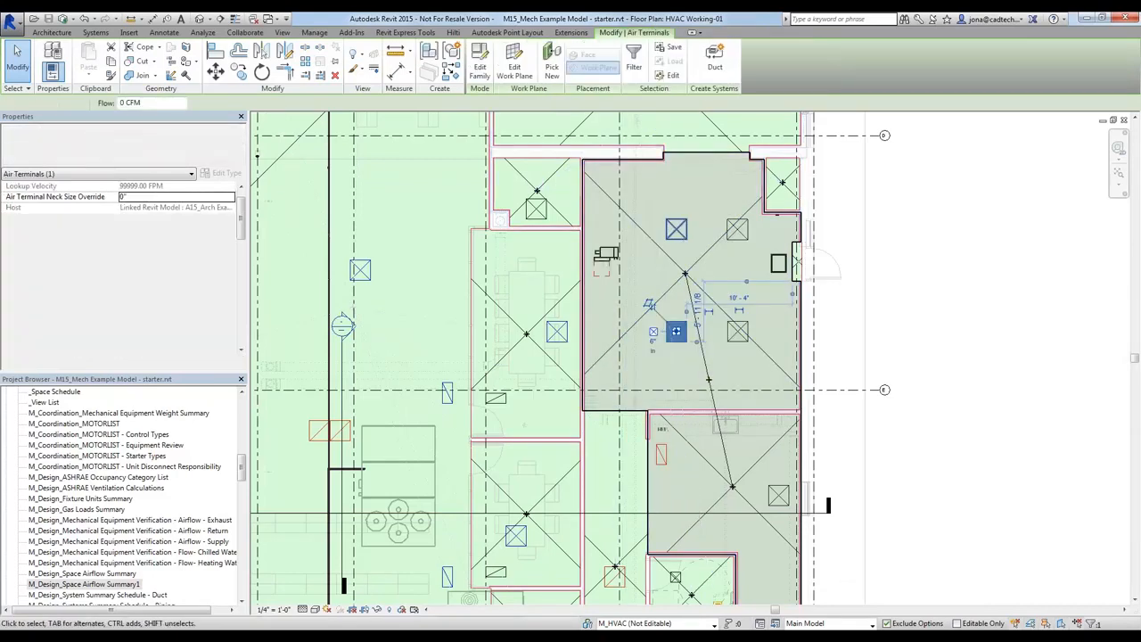
key(Escape)
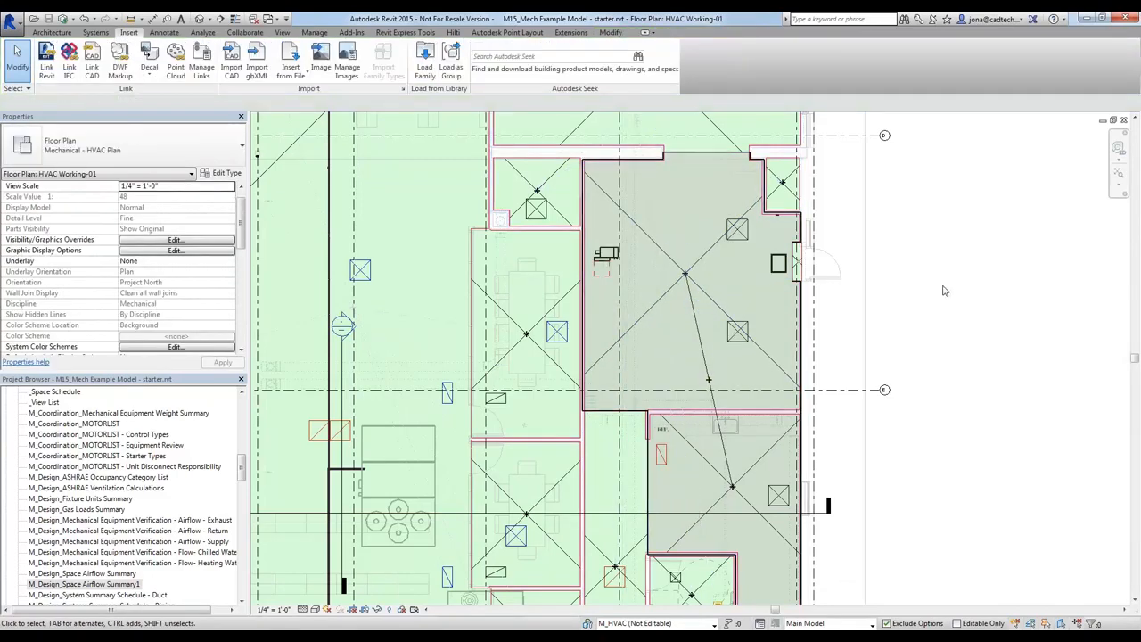
In the M_Design_Space Airflow Summary1 schedule, set both Librarian Work Room-2 ceiling diffusers to 145 CFM
key(ctrl+Tab)
key(ctrl+Tab)
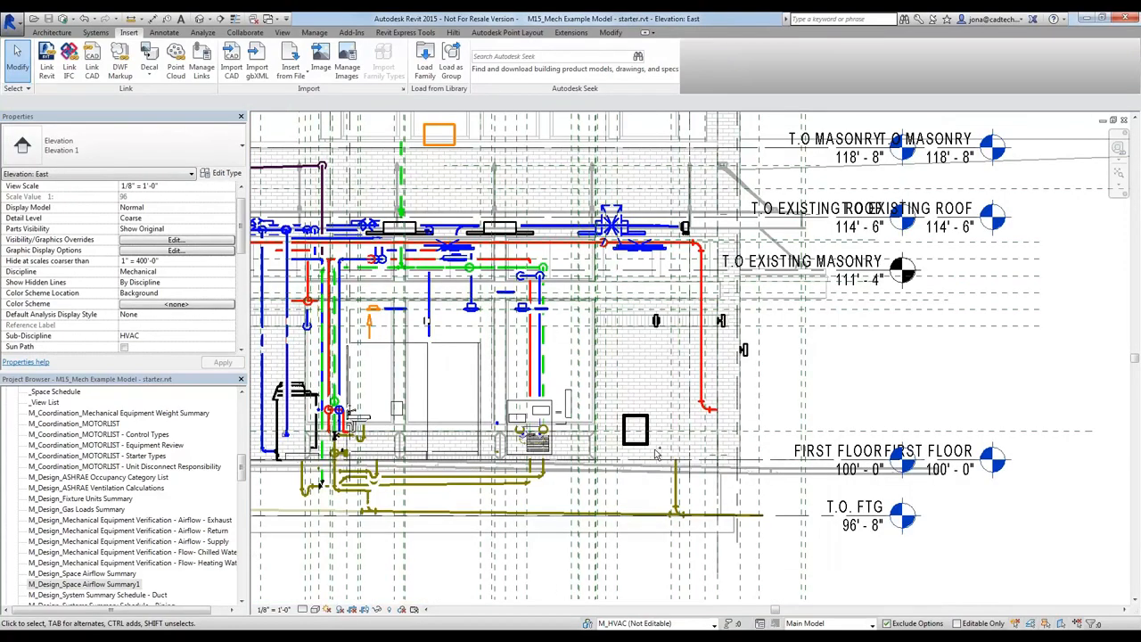
key(ctrl+Tab)
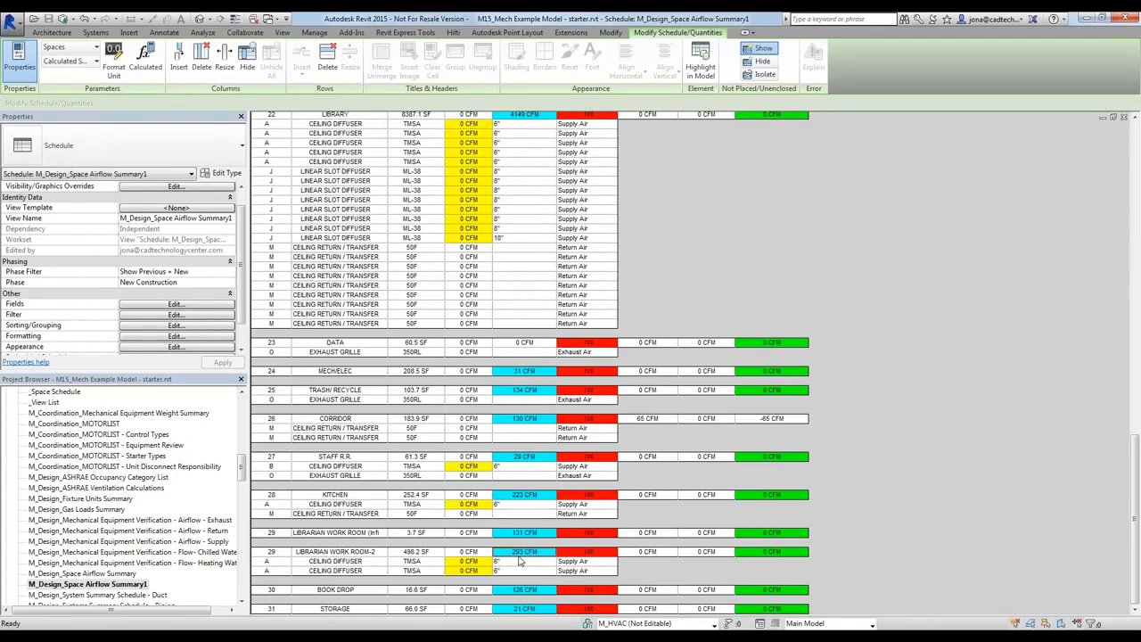
click(468, 561)
text(145)
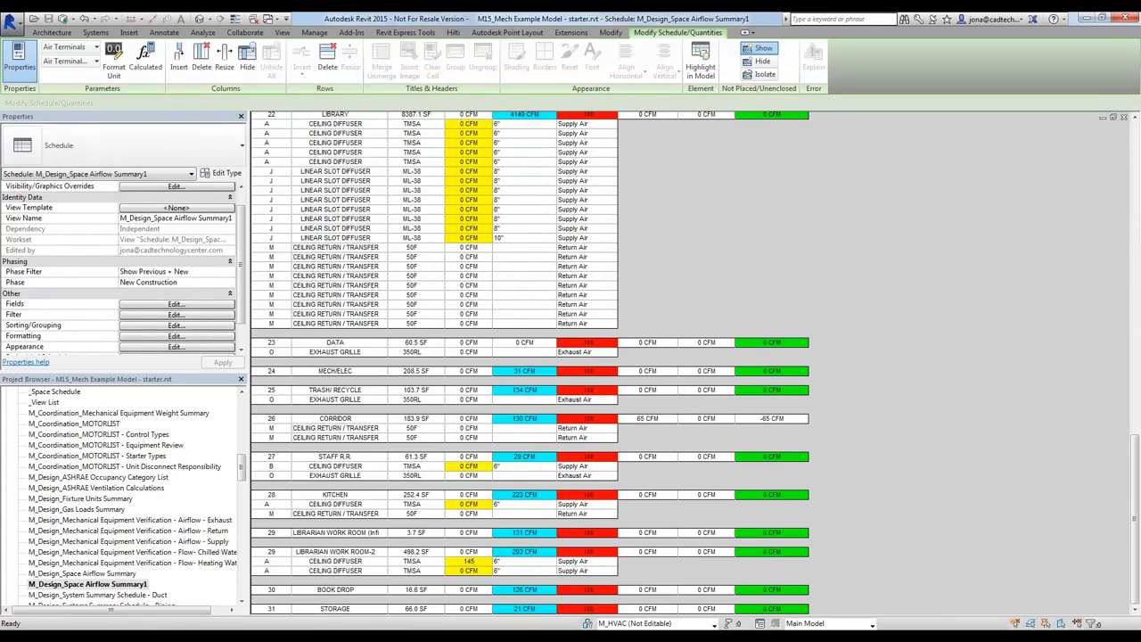
key(Return)
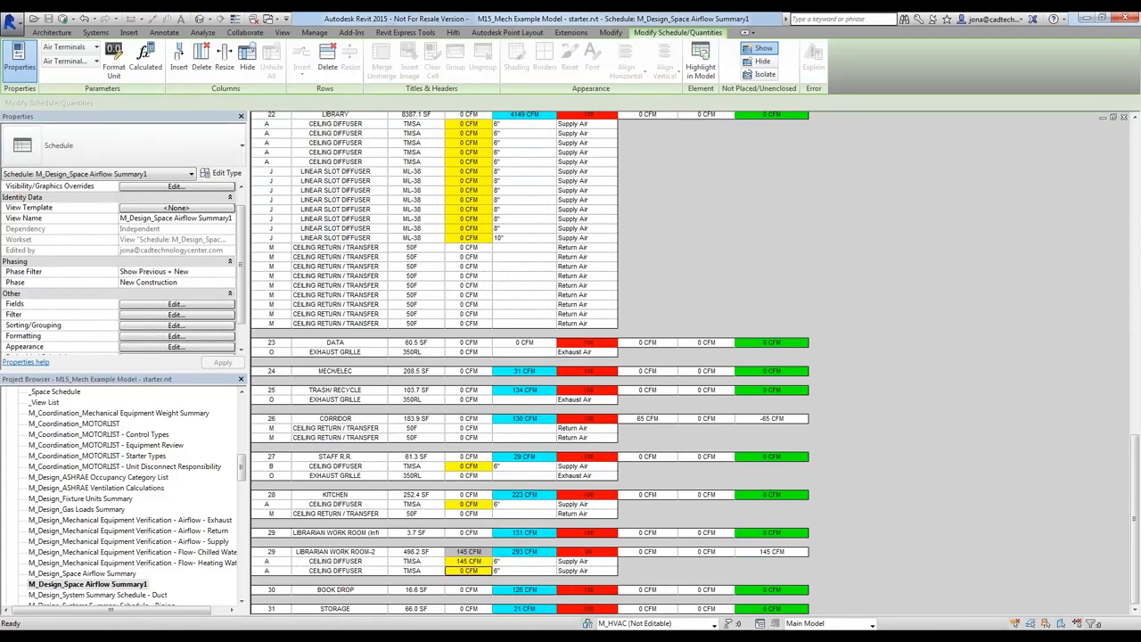
text(145)
key(Return)
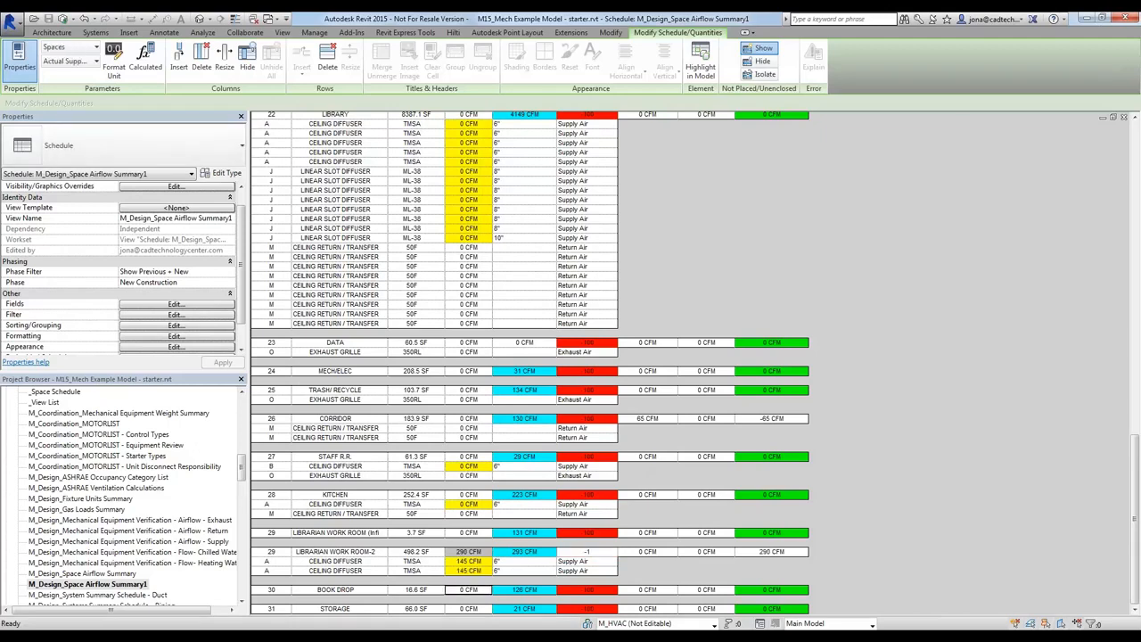
Set the kitchen's supply ceiling diffuser airflow to 225 CFM in the schedule
click(472, 505)
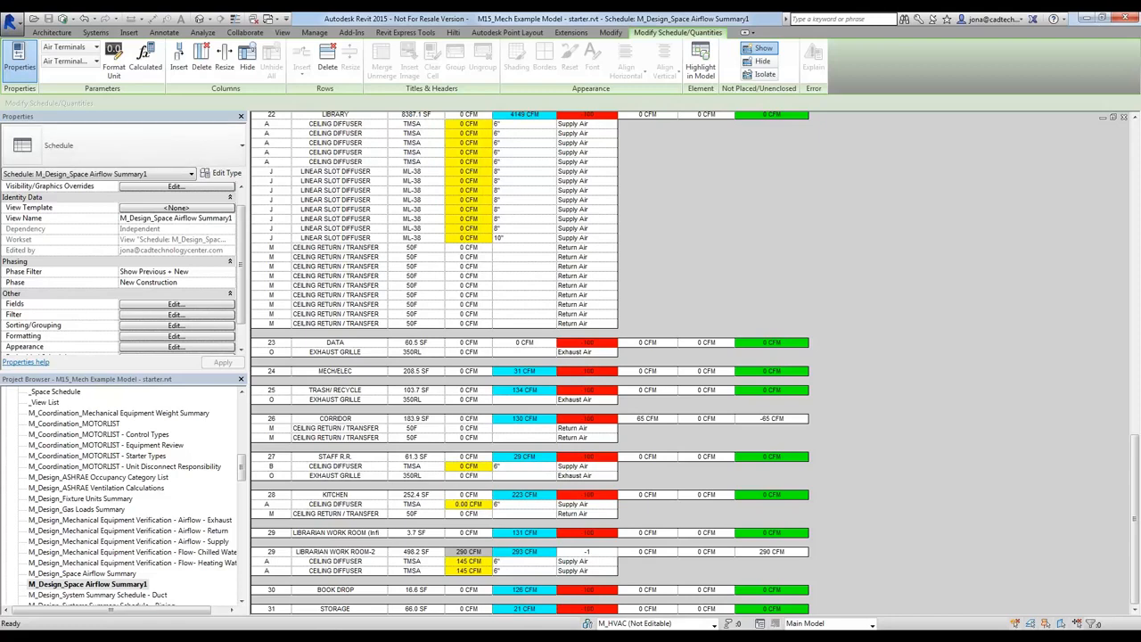
double_click(471, 505)
text(225)
key(Return)
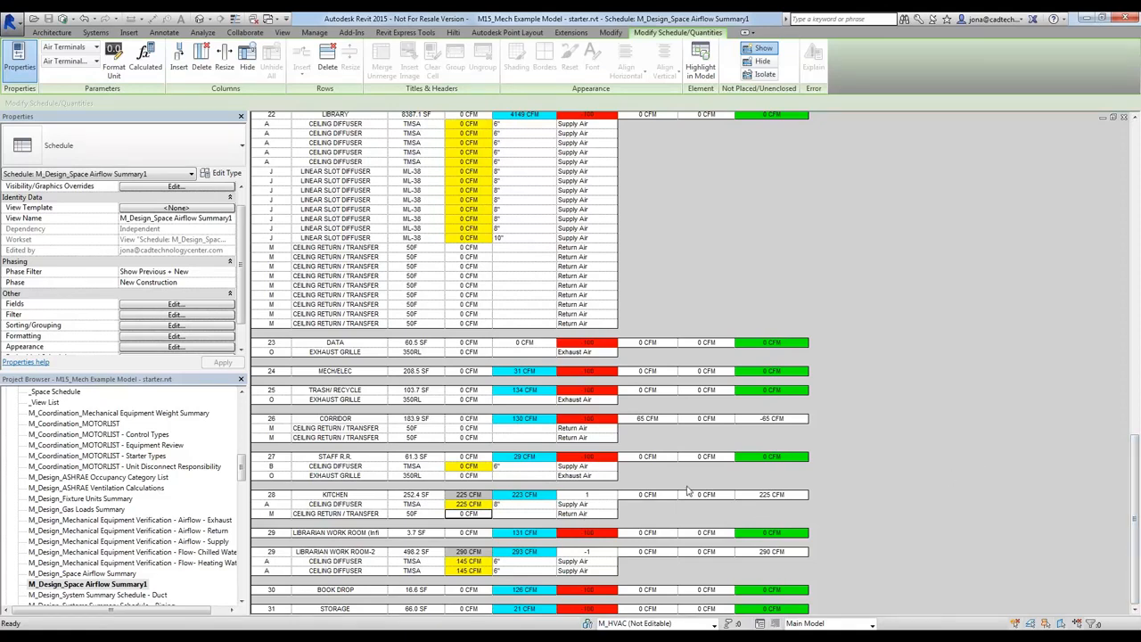
Create a SUPPLY AIR duct system named VAV 1-1 from the two librarian work room diffusers and the kitchen diffuser, with the VAV box as equipment
key(ctrl+Tab)
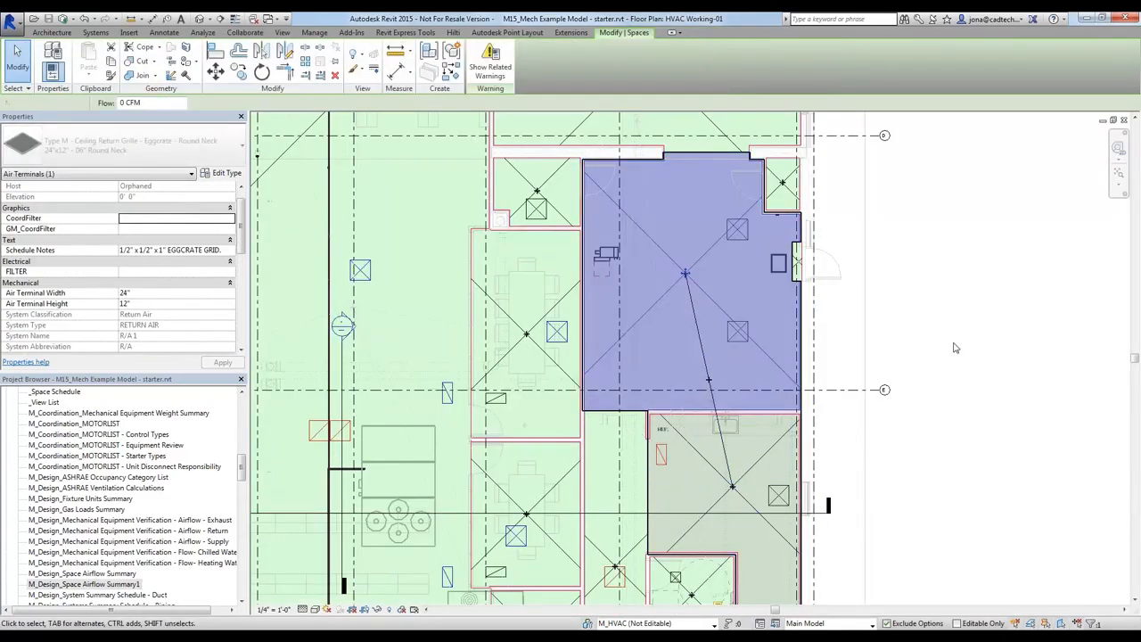
key(Escape)
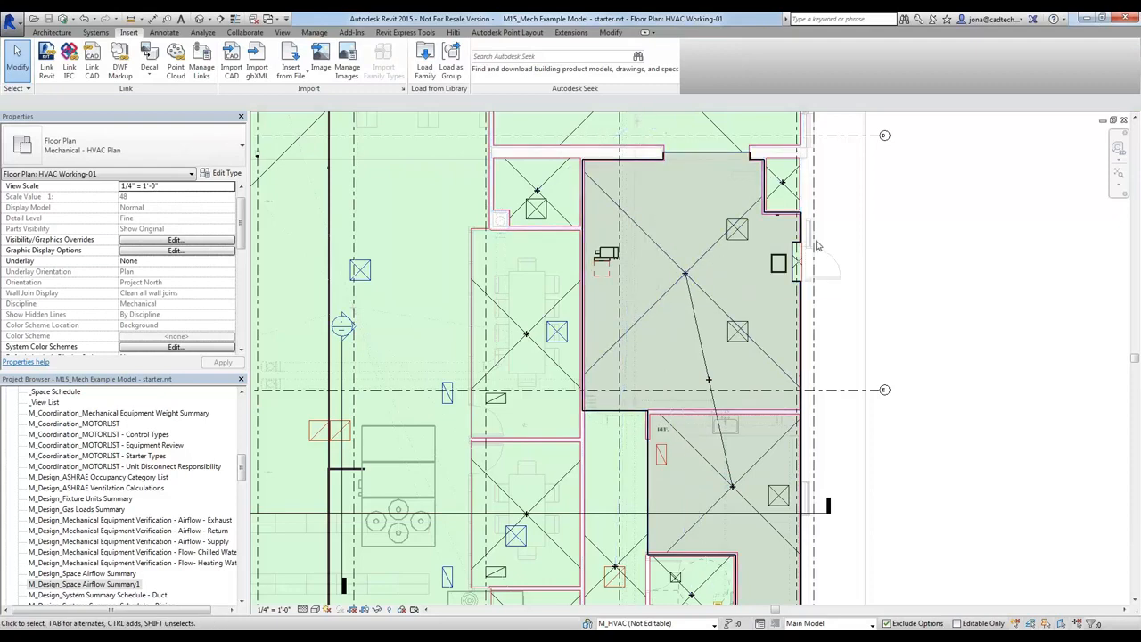
click(743, 239)
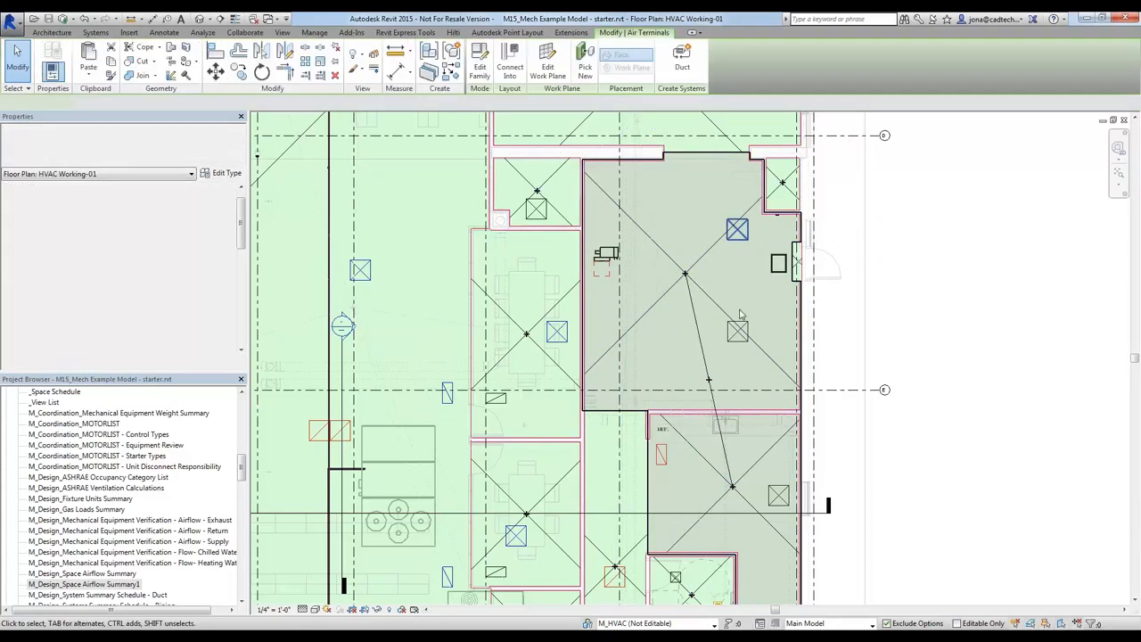
ctrl+click(736, 332)
ctrl+click(778, 496)
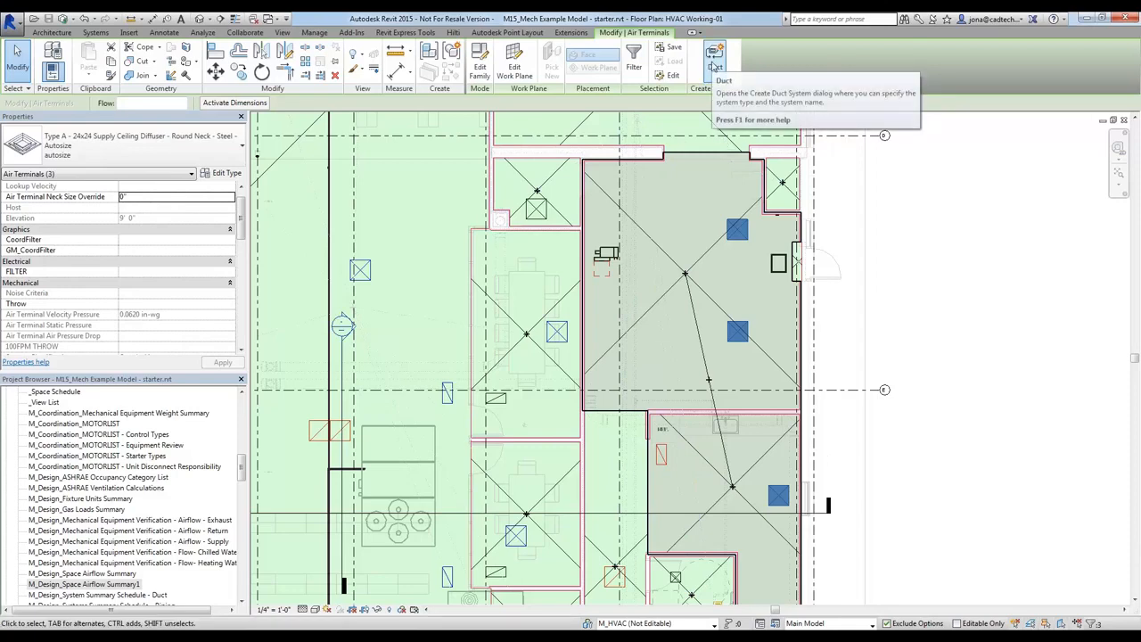
click(714, 67)
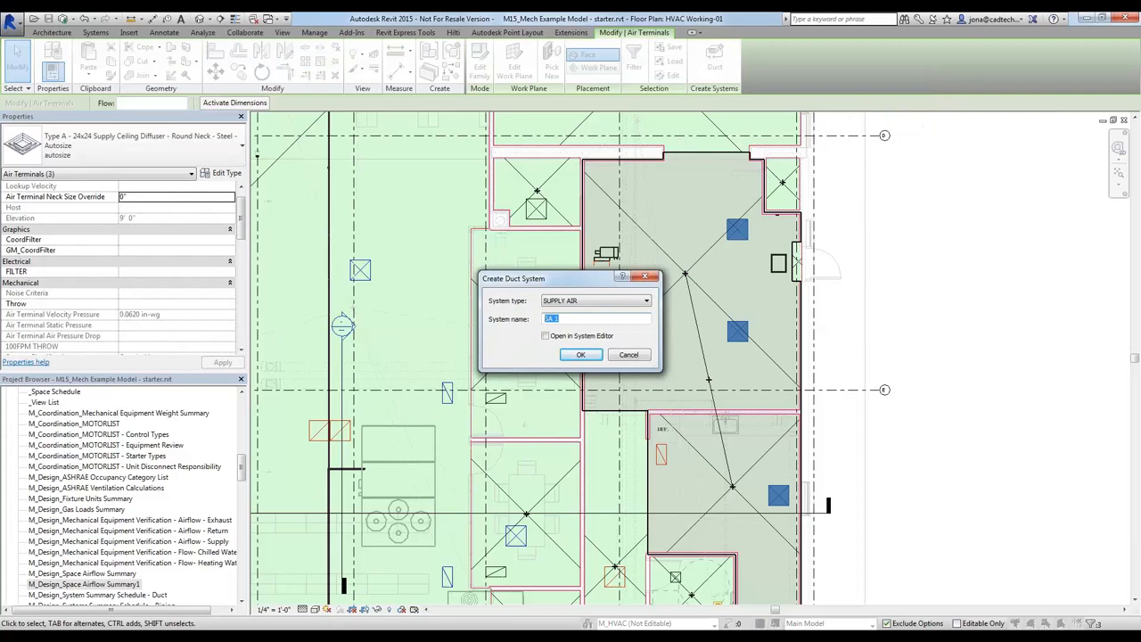
drag(575, 279, 953, 239)
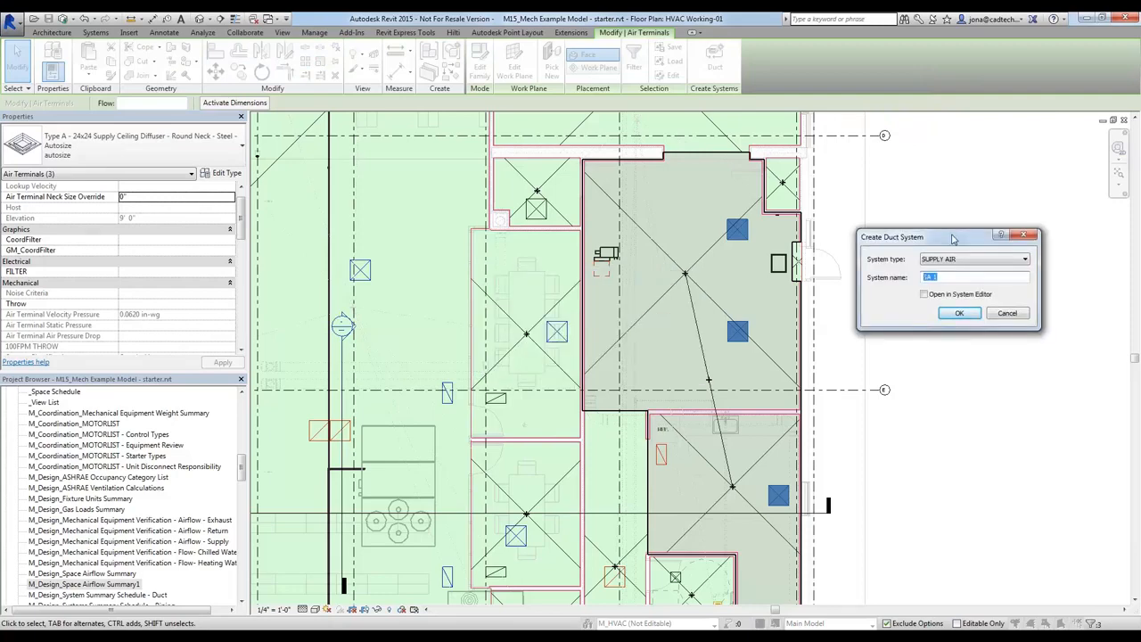
text(VAV)
click(958, 314)
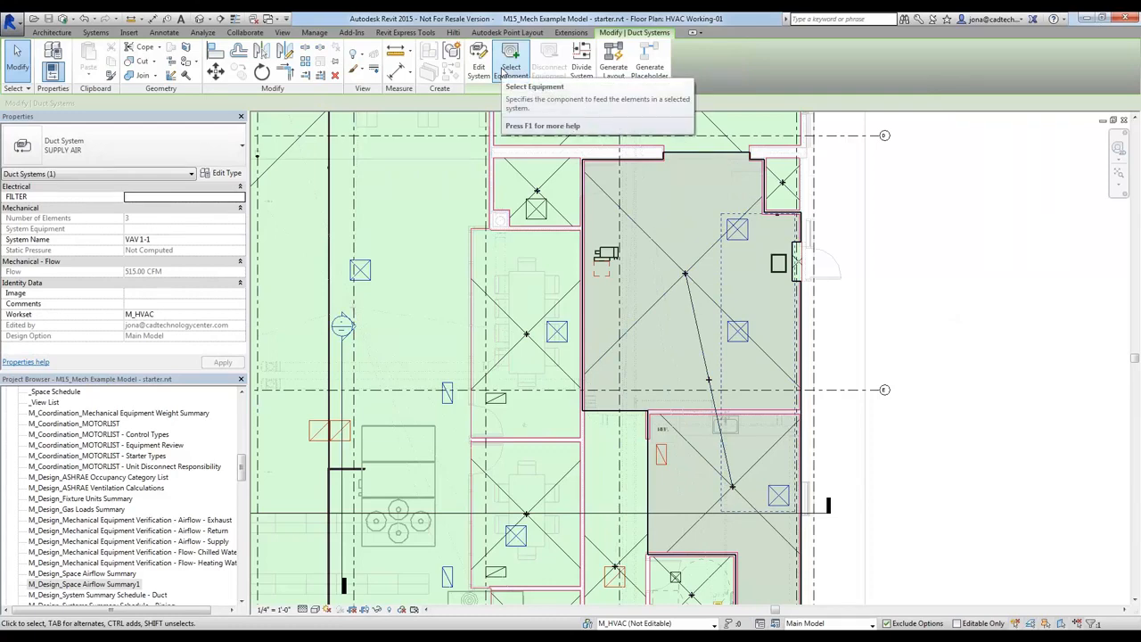
click(505, 71)
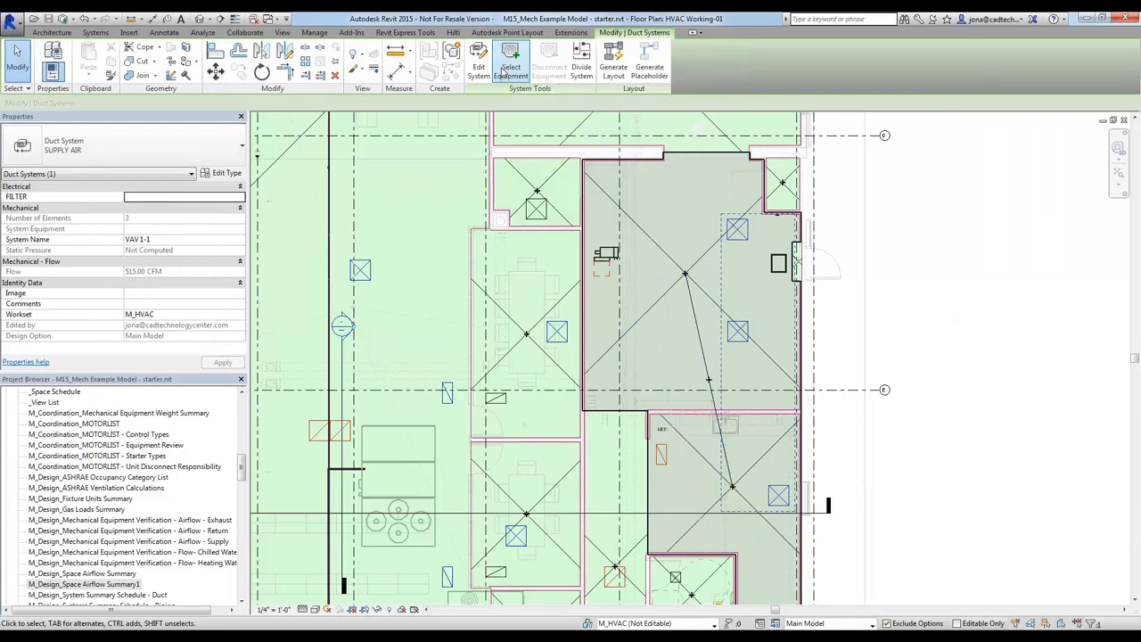
click(607, 256)
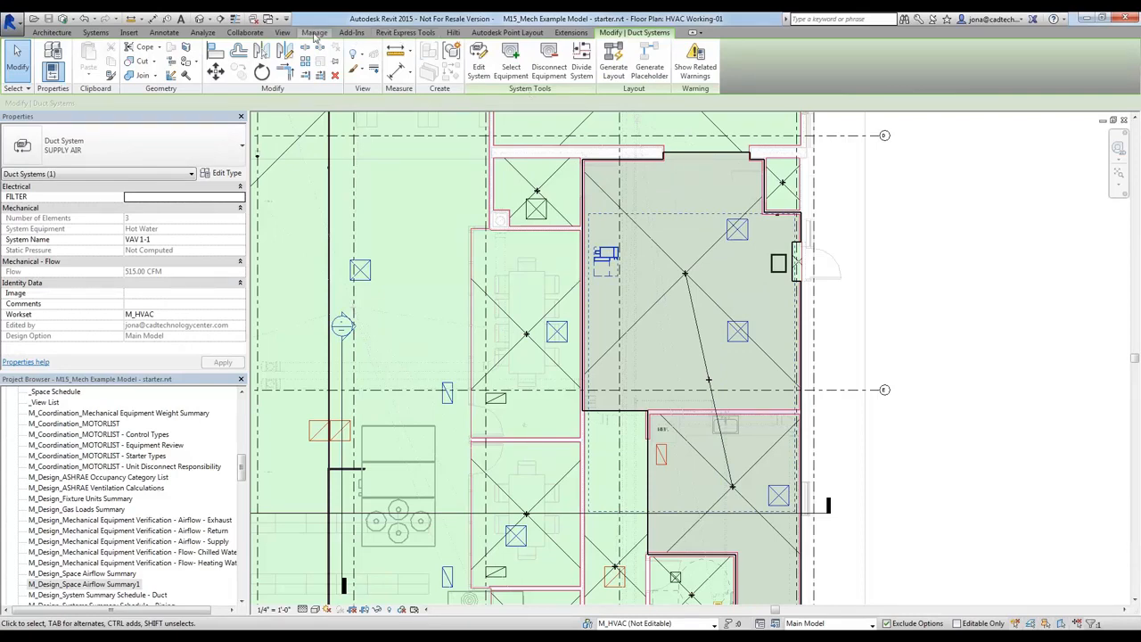
Inspect the VAV 1-1 supply air system in the System Browser, including the flow, size and space of its air terminals
click(282, 32)
click(1032, 64)
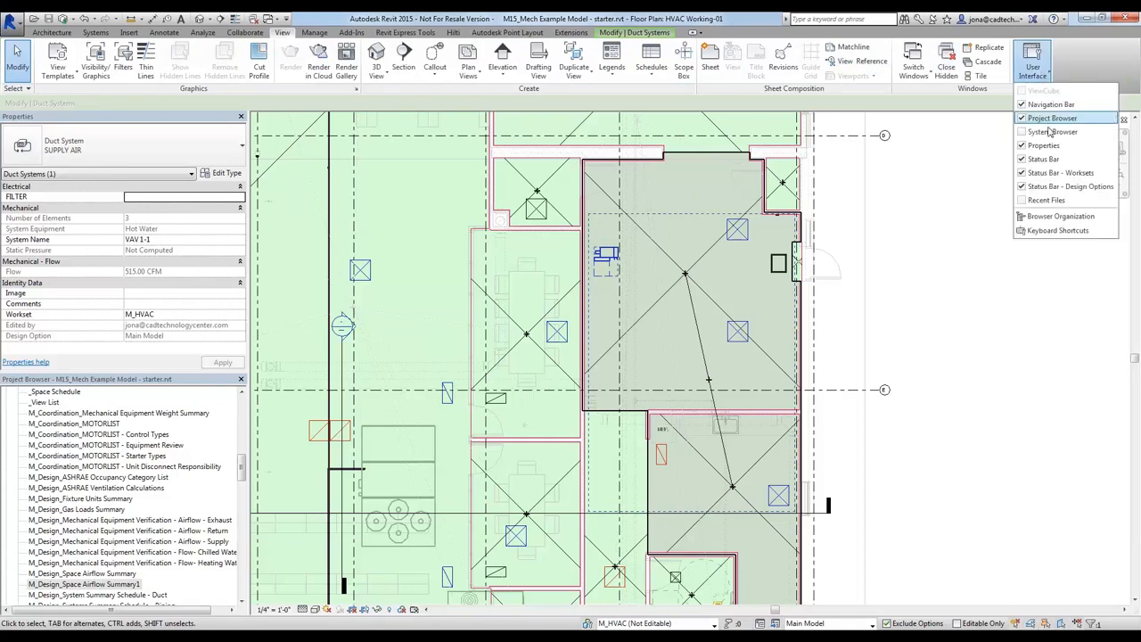
click(1052, 131)
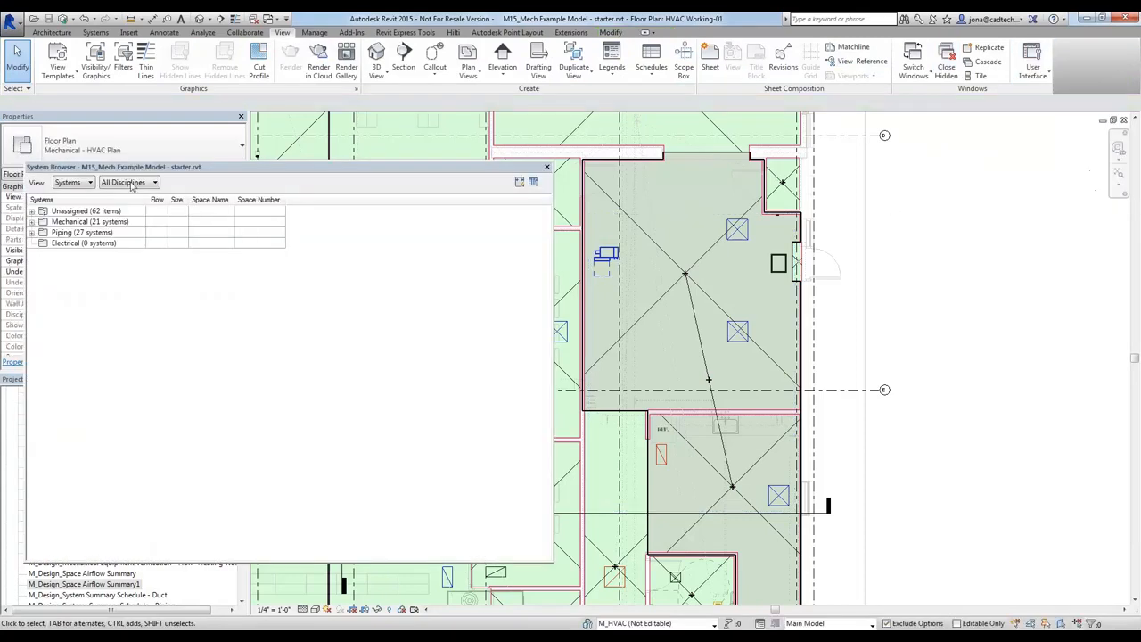
click(32, 222)
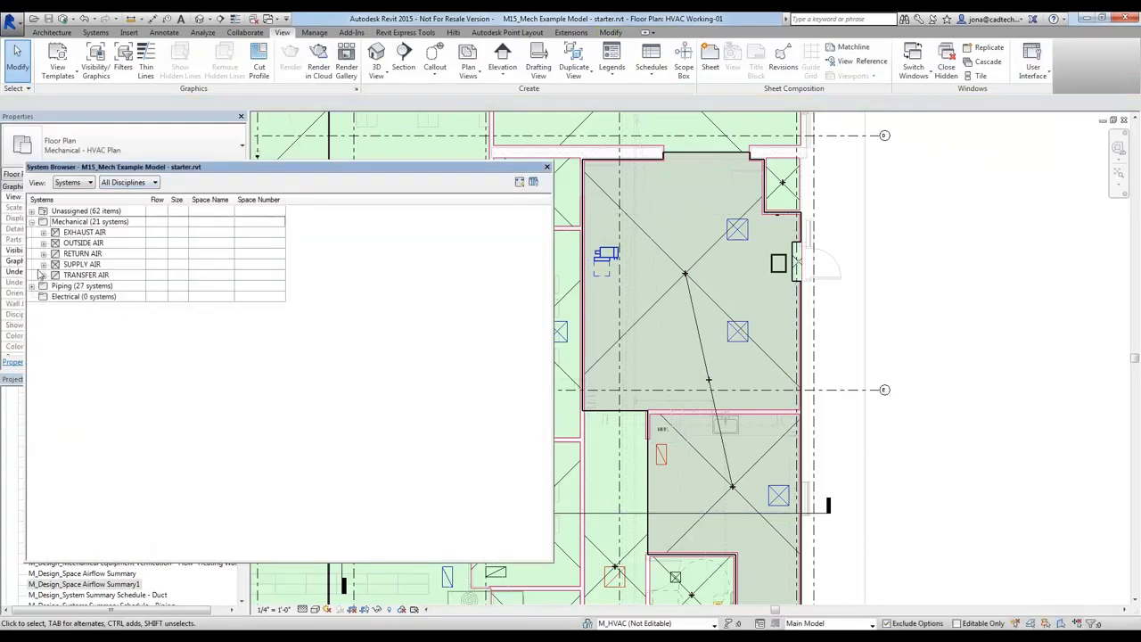
click(43, 264)
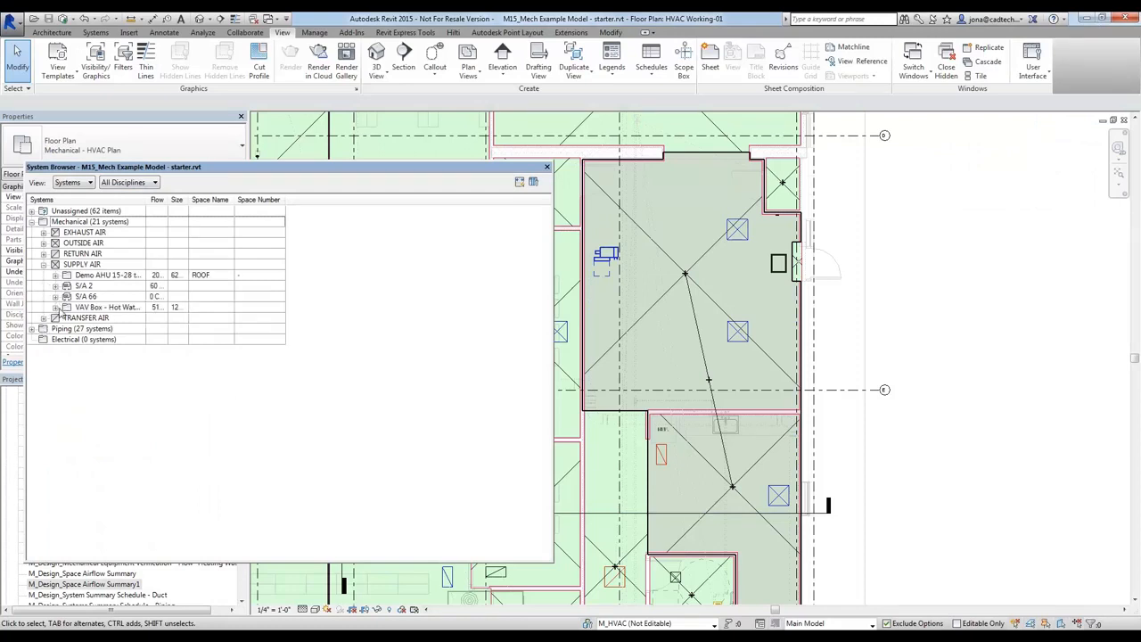
click(56, 308)
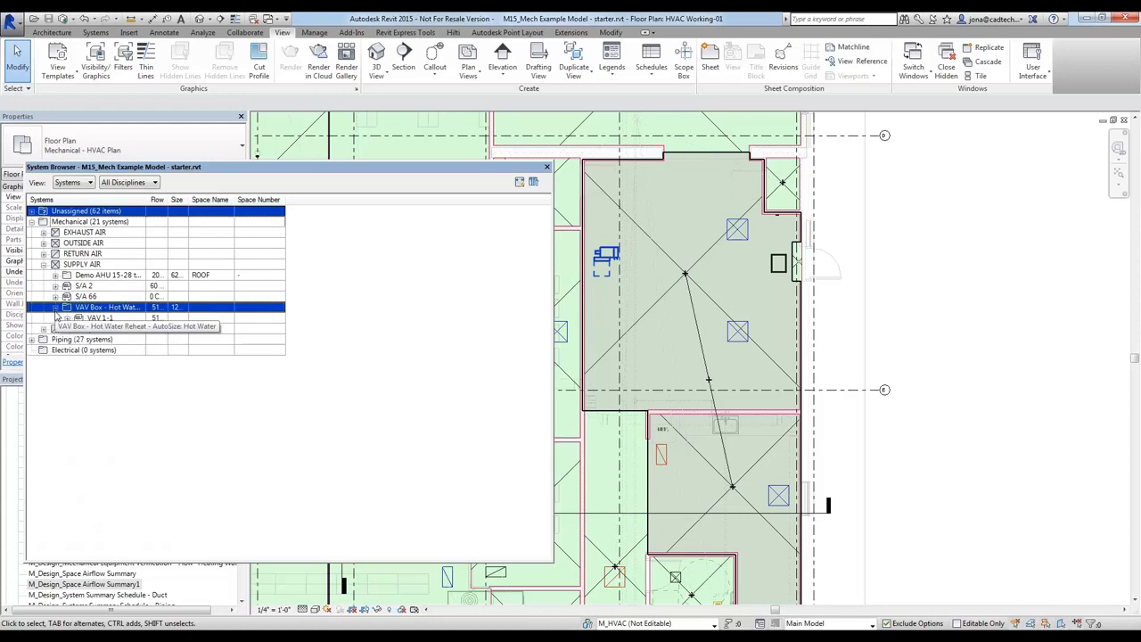
click(55, 308)
click(98, 319)
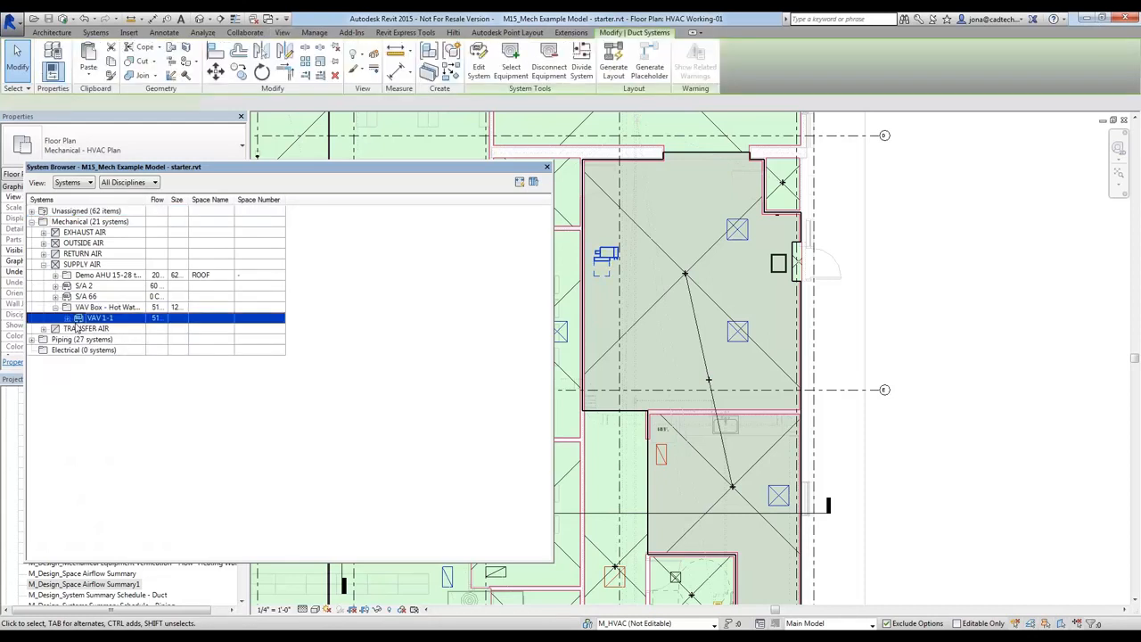
click(67, 319)
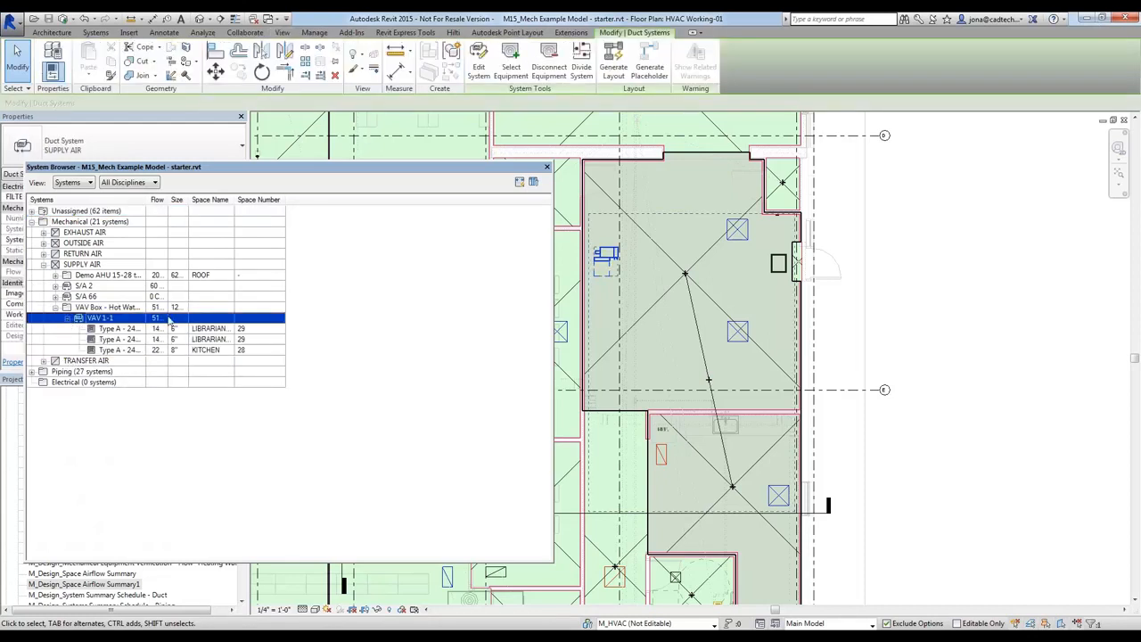
drag(188, 199, 195, 201)
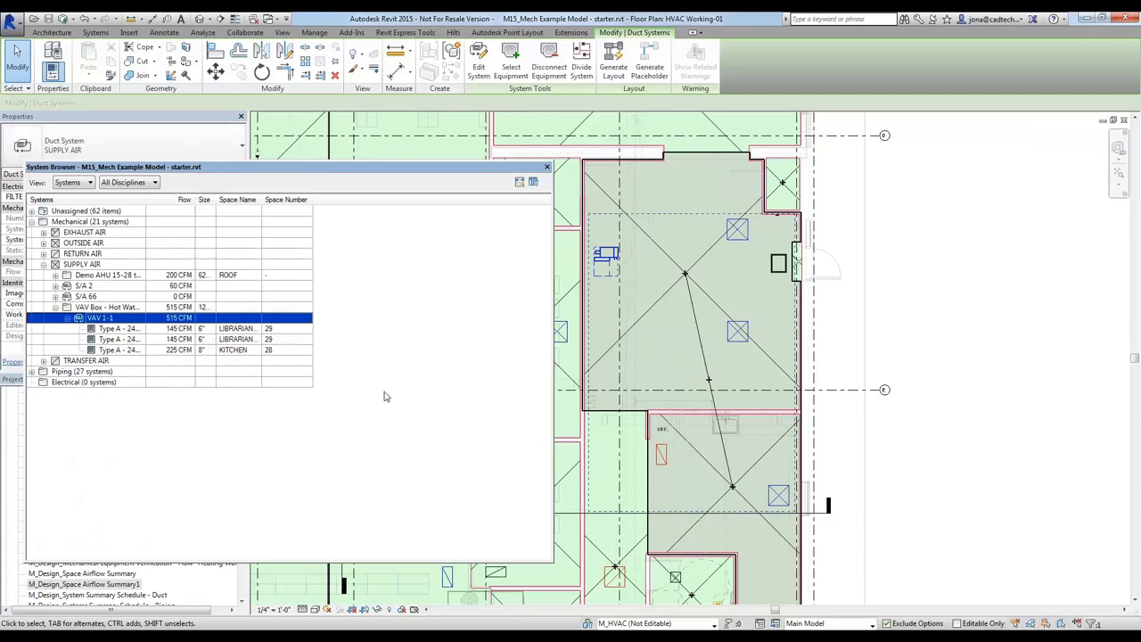
click(547, 167)
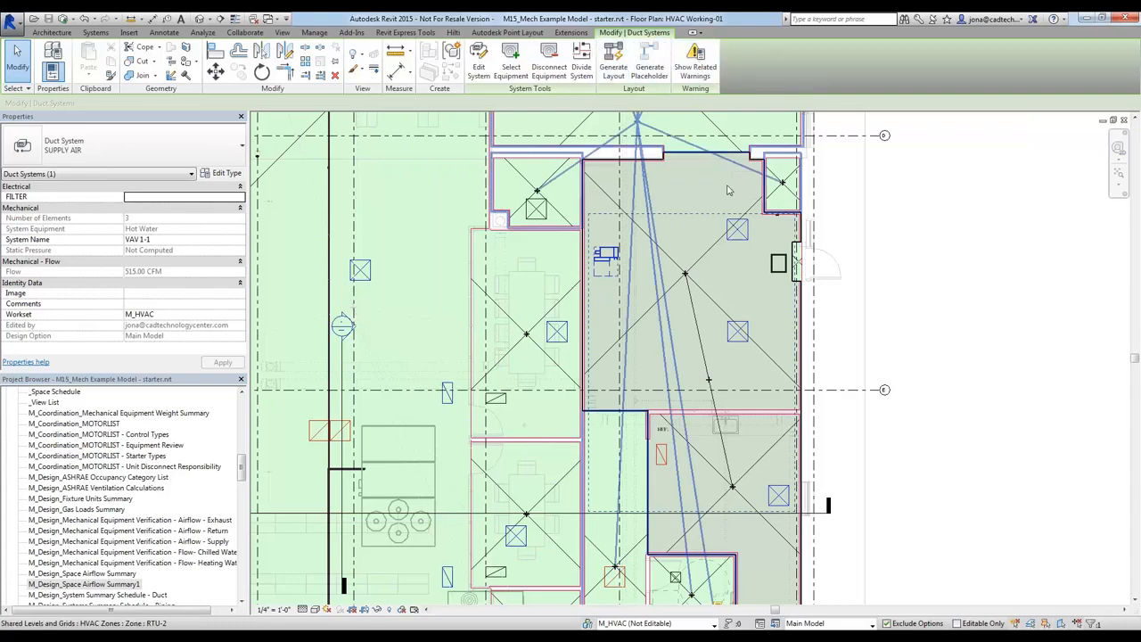
key(alt+Tab)
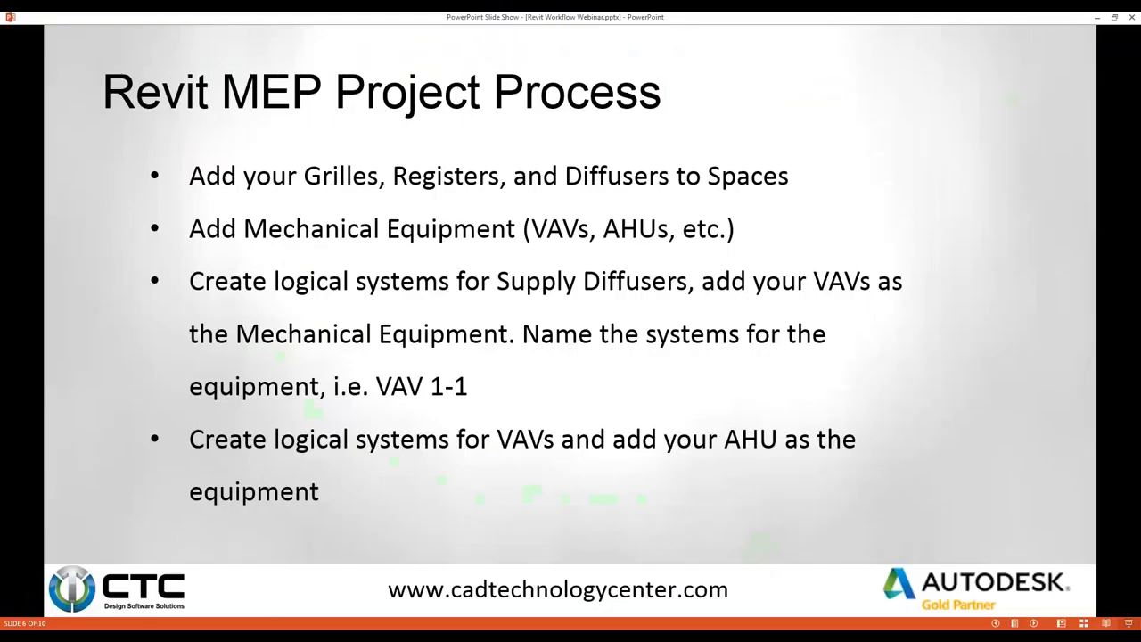
click(282, 432)
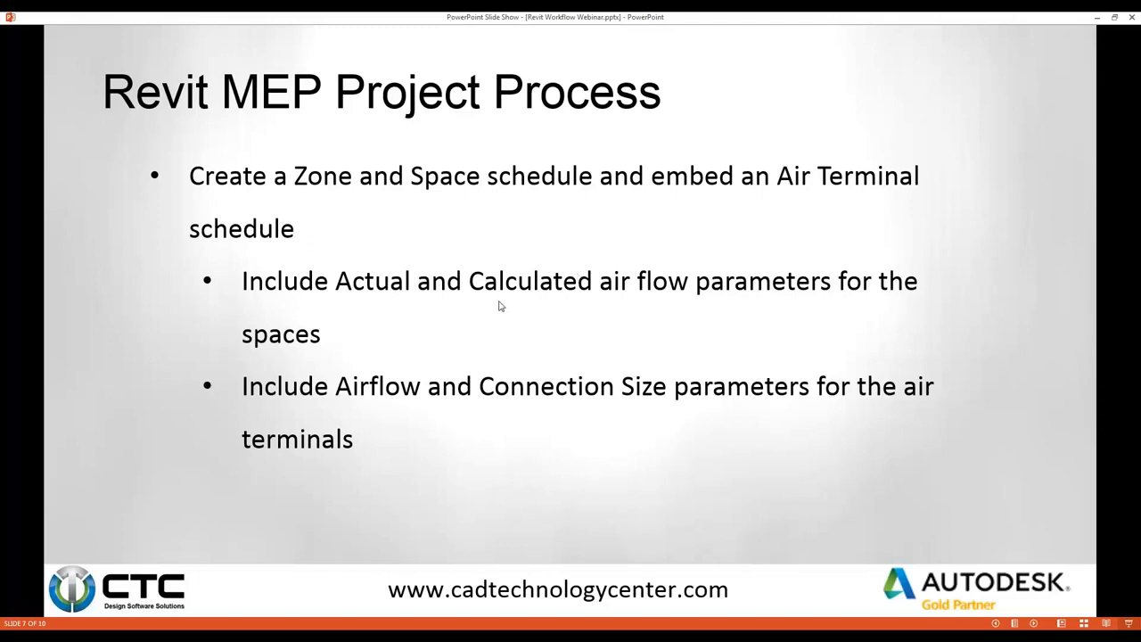
click(410, 638)
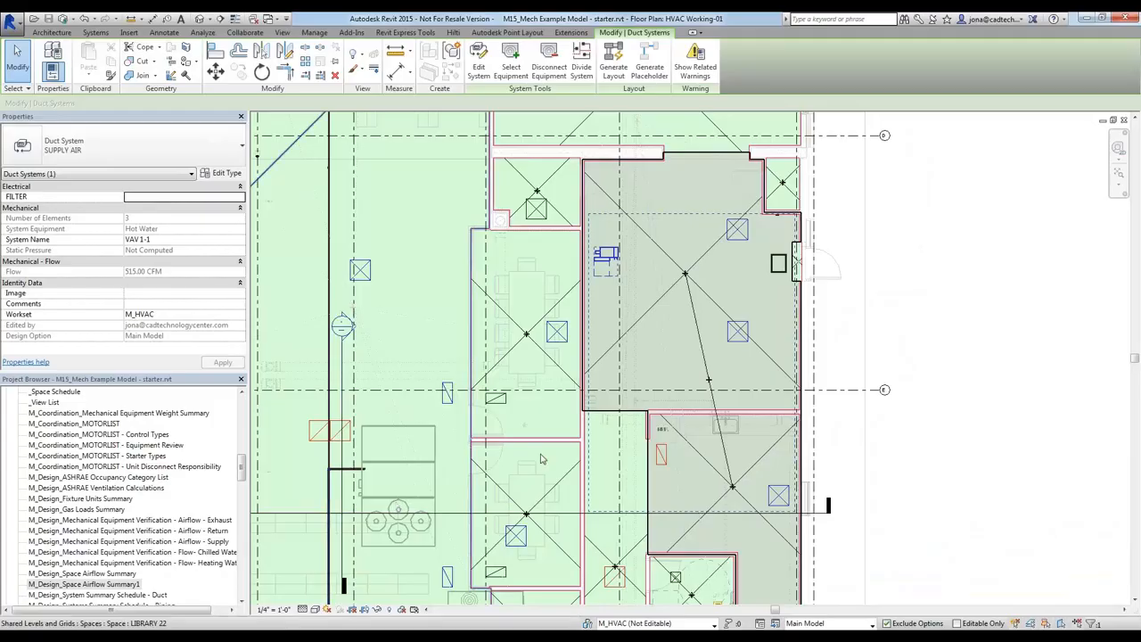
In the M_Design_Space Airflow Summary1 schedule, set both linear bar diffusers in the Entry space to 100 CFM
click(985, 337)
key(ctrl+Tab)
key(ctrl+Tab)
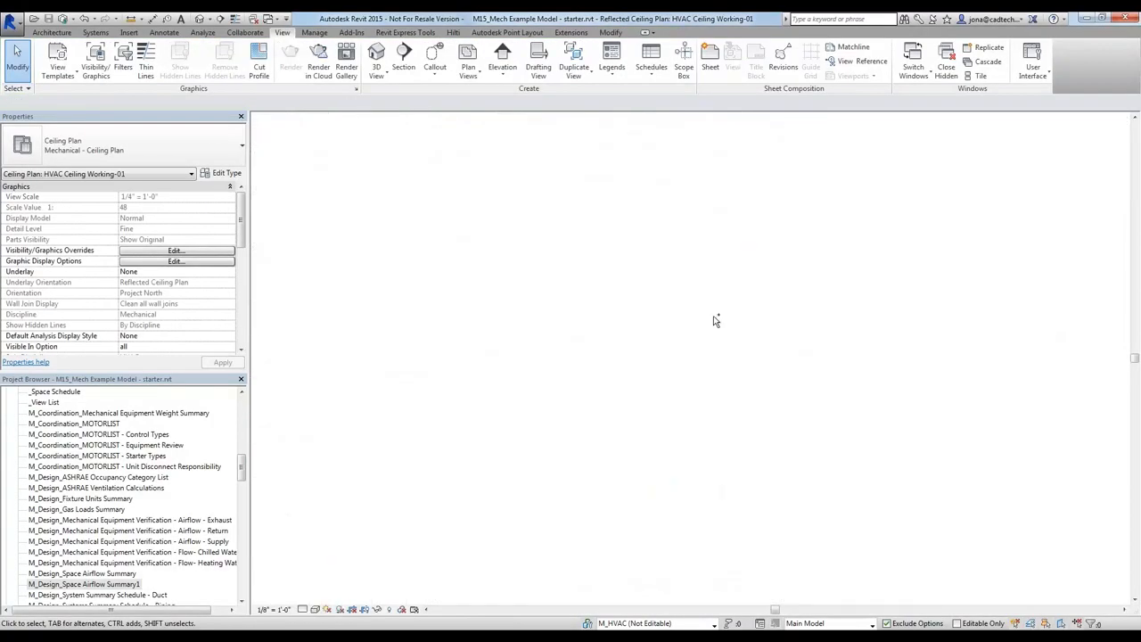
key(ctrl+Tab)
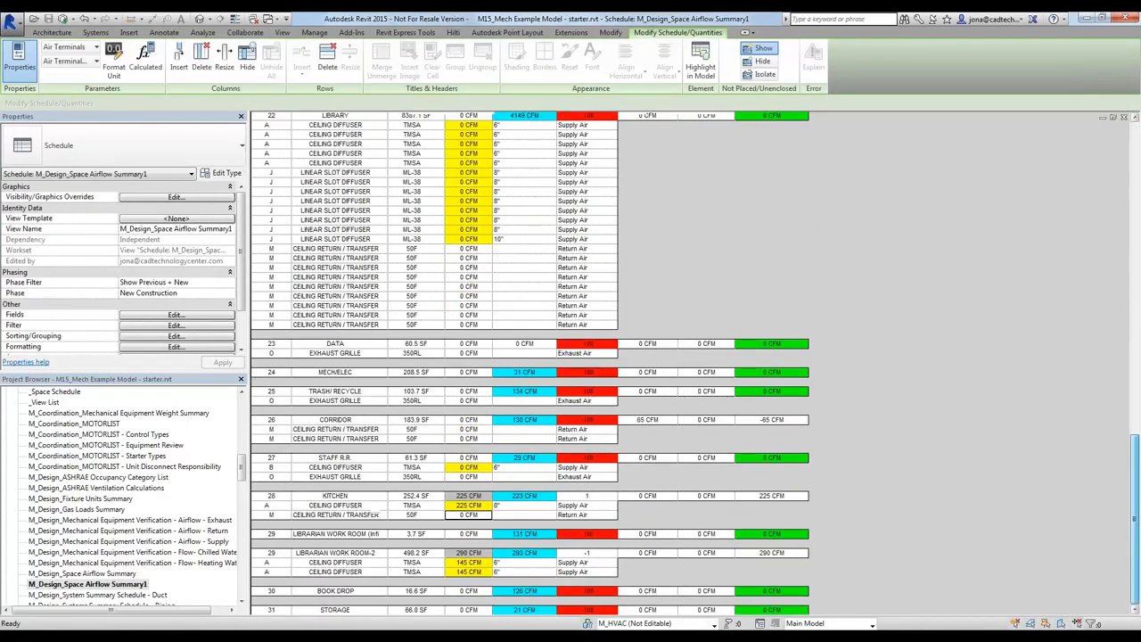
click(1134, 132)
click(1135, 131)
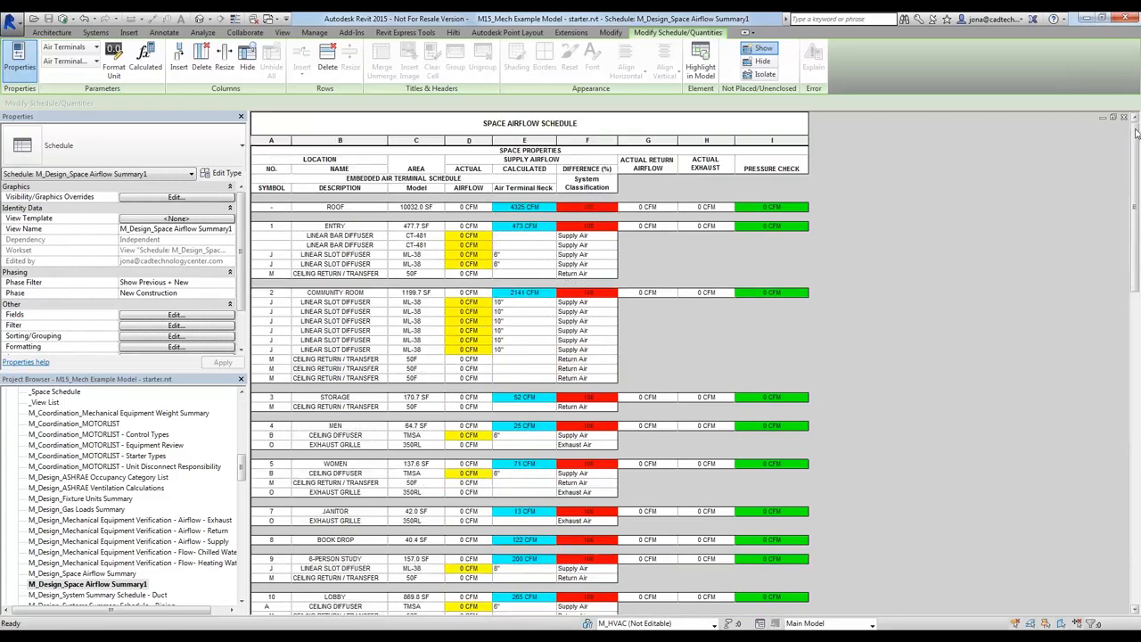
click(481, 236)
text(100)
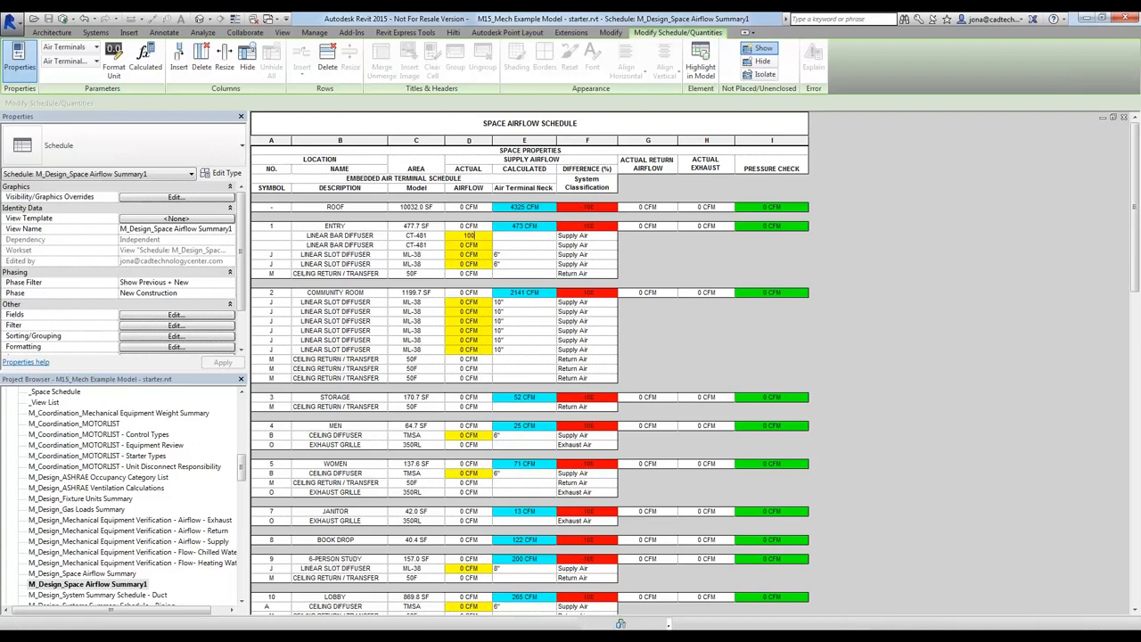
key(Return)
text(100)
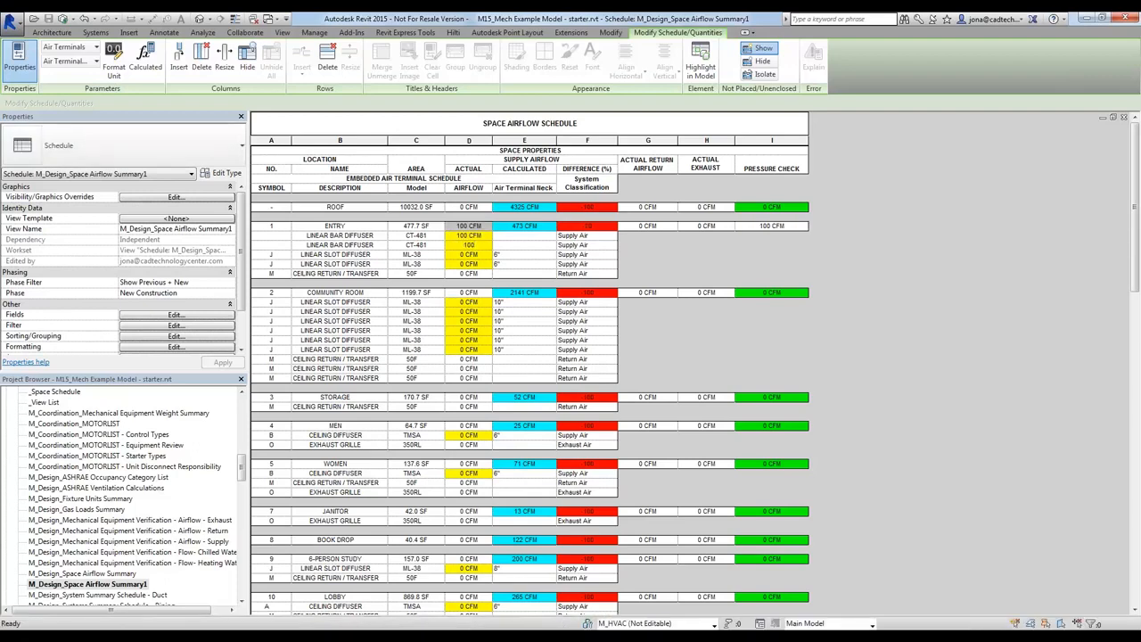
key(Return)
Set the airflow of the Entry space's first linear slot diffuser to 100 CFM
text(100)
key(Return)
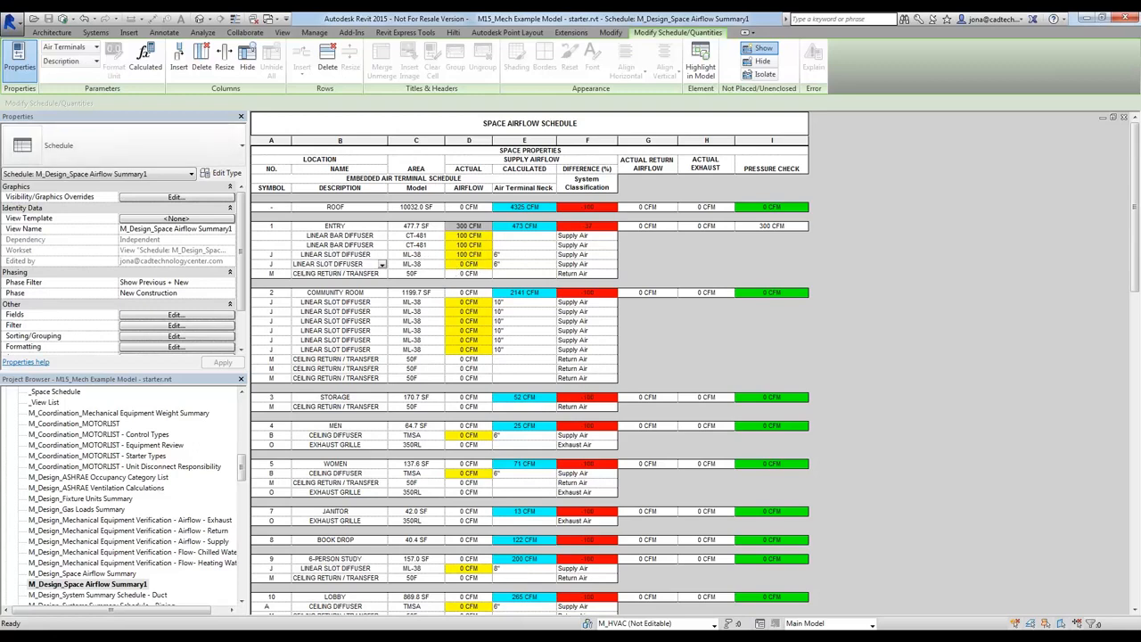
Highlight the Entry space's second linear slot diffuser in the model and check its location in the HVAC Working-01 floor plan
click(476, 265)
click(700, 67)
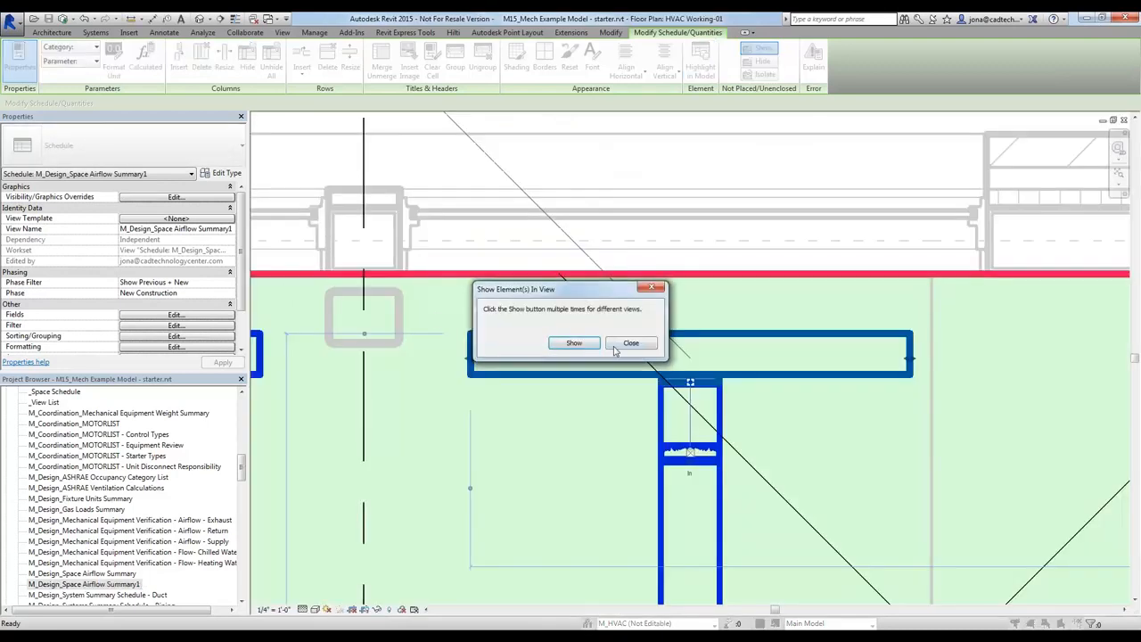
click(615, 347)
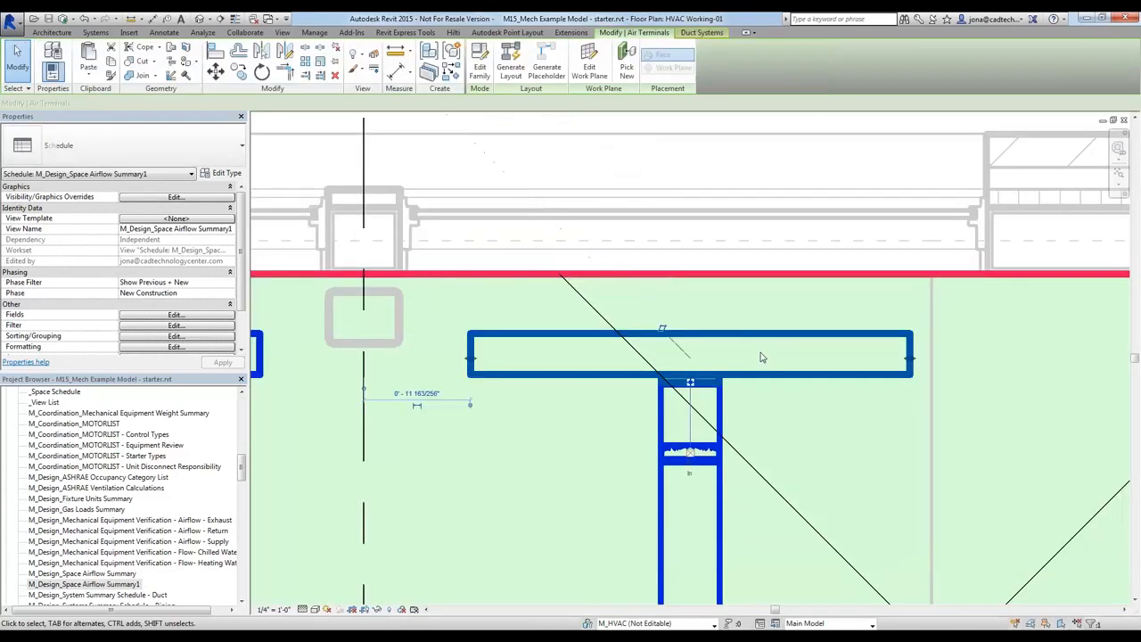
scroll(640, 406, down, 3)
scroll(667, 428, down, 3)
middle_drag(681, 491, 754, 273)
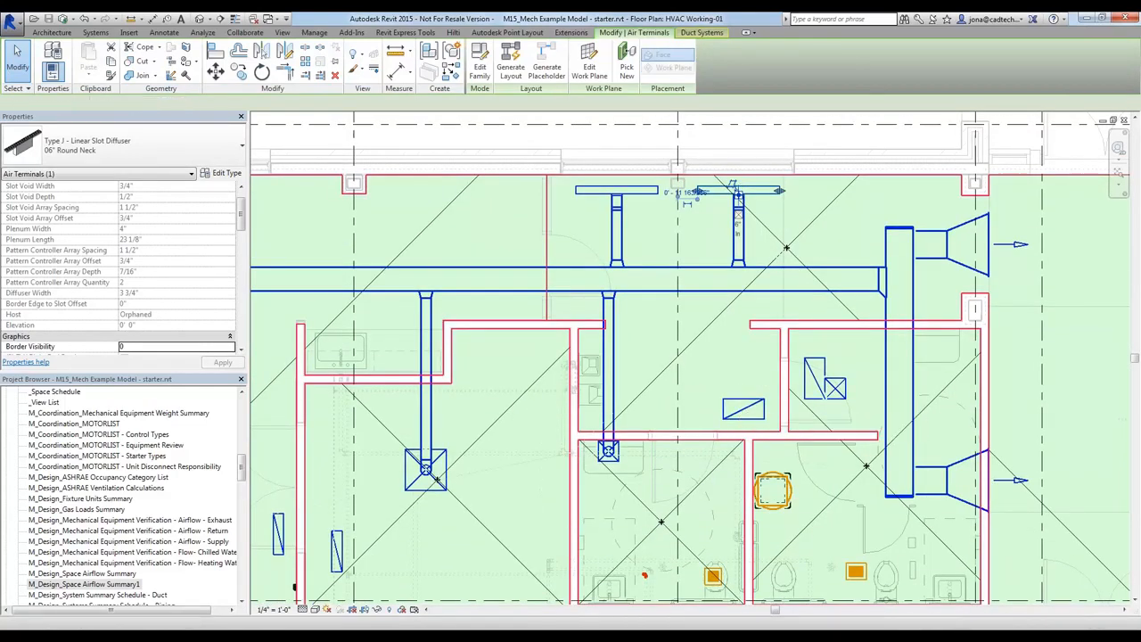
Set the Entry space's second linear slot diffuser to 125 CFM in the space airflow schedule
key(ctrl+Tab)
click(482, 272)
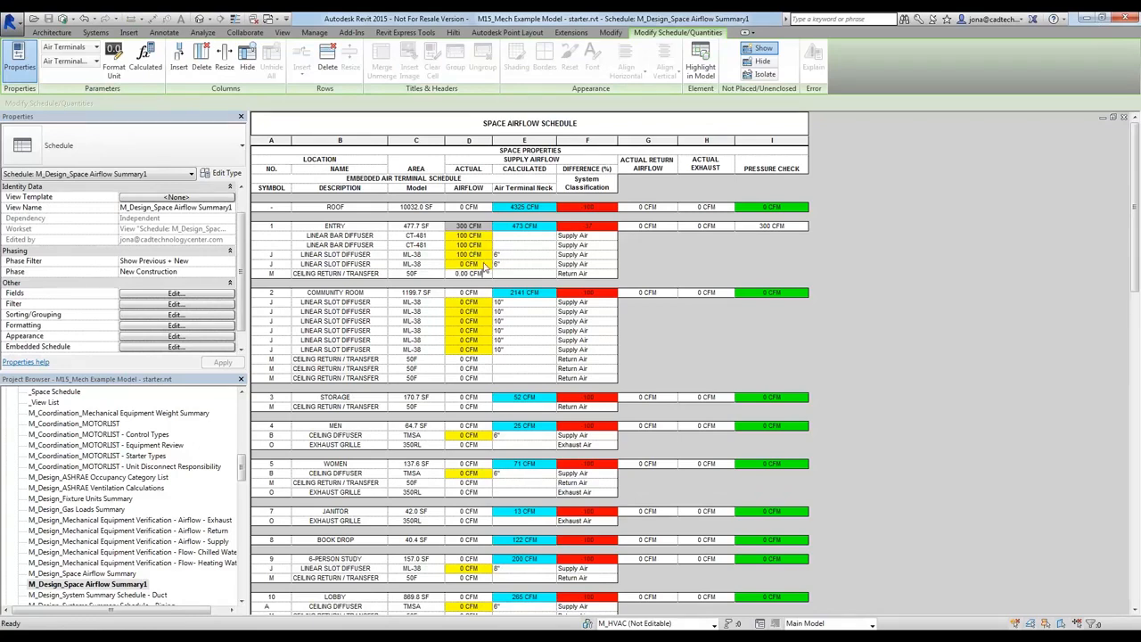
click(481, 264)
text(125)
key(Return)
Locate the Entry space's first linear slot diffuser in the floor plan from its schedule row, and return to the schedule
click(468, 255)
click(700, 61)
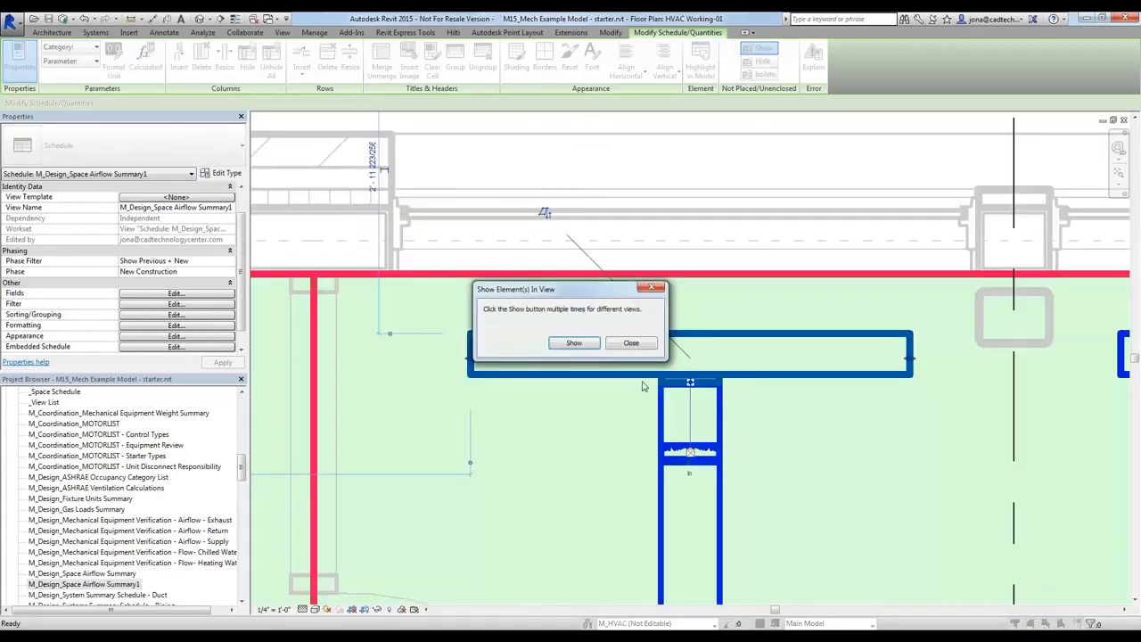
click(630, 343)
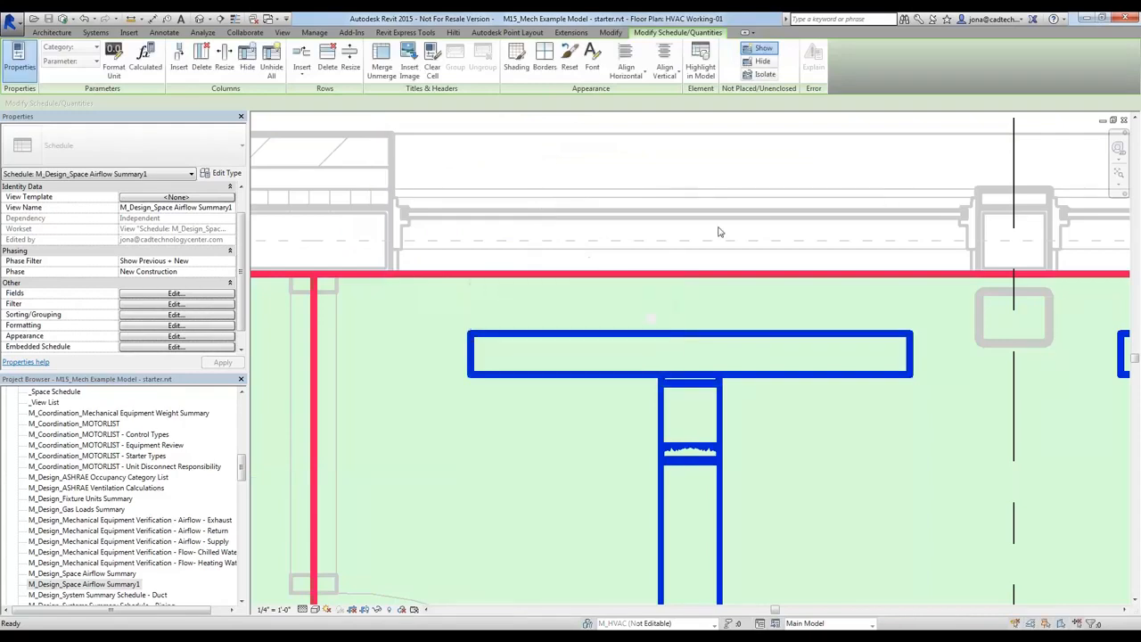
key(ctrl+Tab)
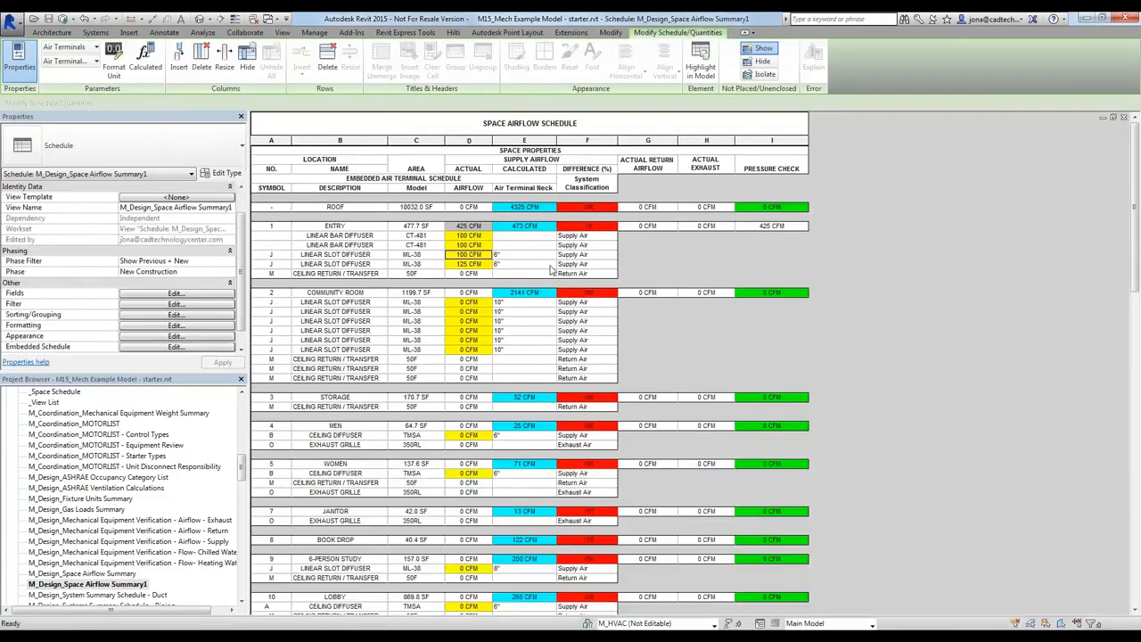
Set the Entry space's first linear slot diffuser to 125 CFM in the space airflow schedule
click(488, 256)
text(125)
key(Return)
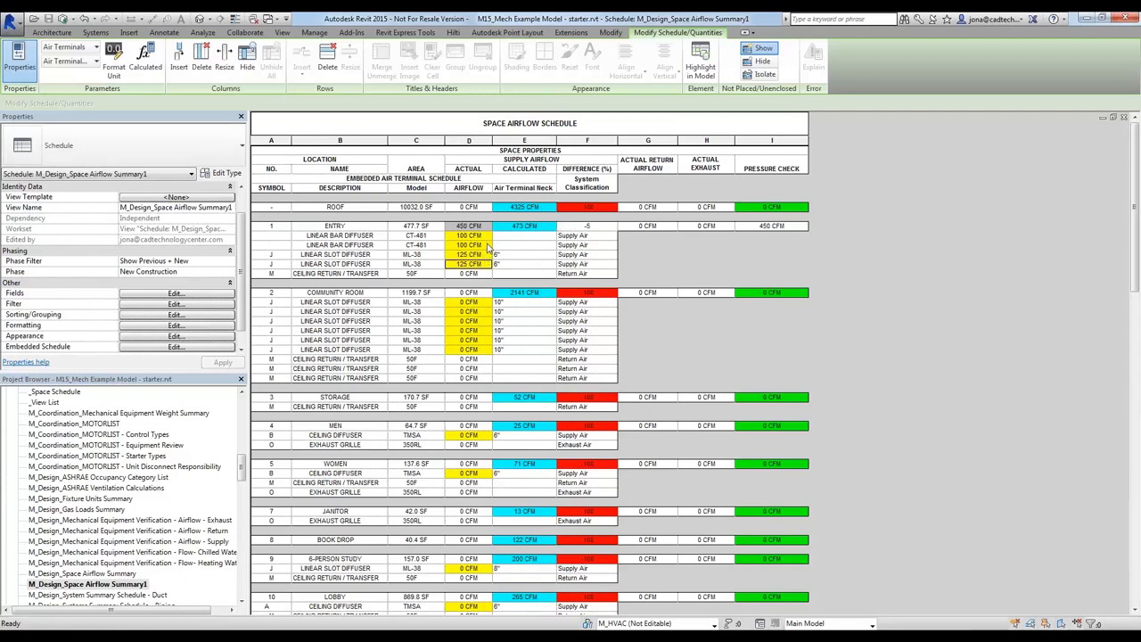
Set both of the Entry space's linear bar diffusers to 125 CFM
click(489, 247)
text(12)
key(Return)
click(485, 236)
text(125)
key(BackSpace)
key(BackSpace)
key(BackSpace)
key(BackSpace)
key(BackSpace)
key(BackSpace)
key(BackSpace)
key(BackSpace)
key(BackSpace)
key(BackSpace)
text(125)
key(Return)
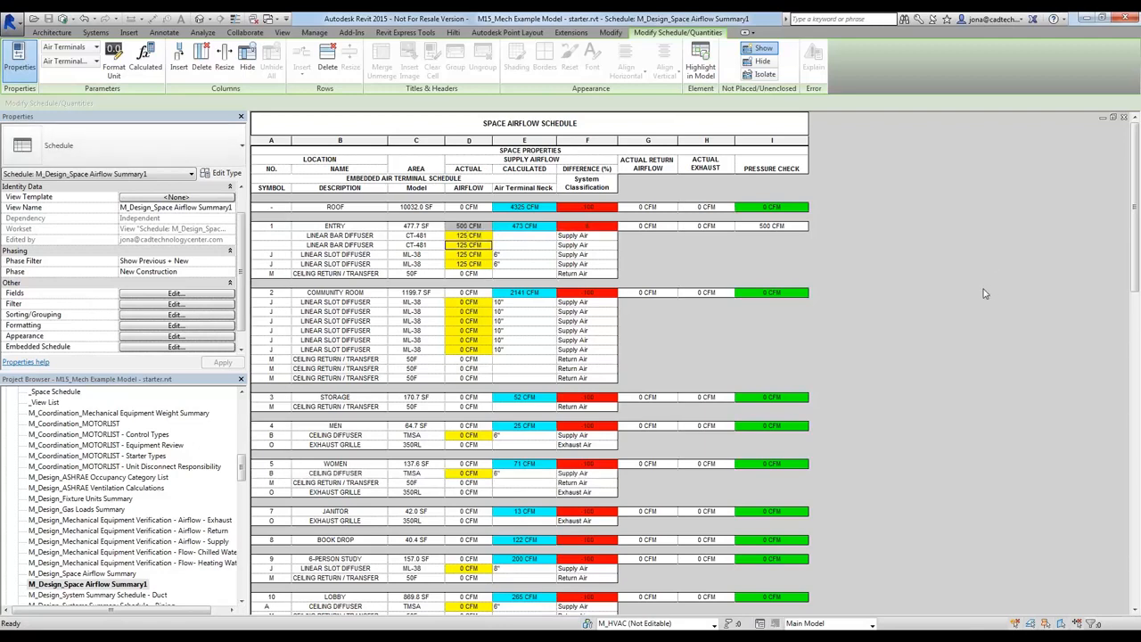
click(608, 228)
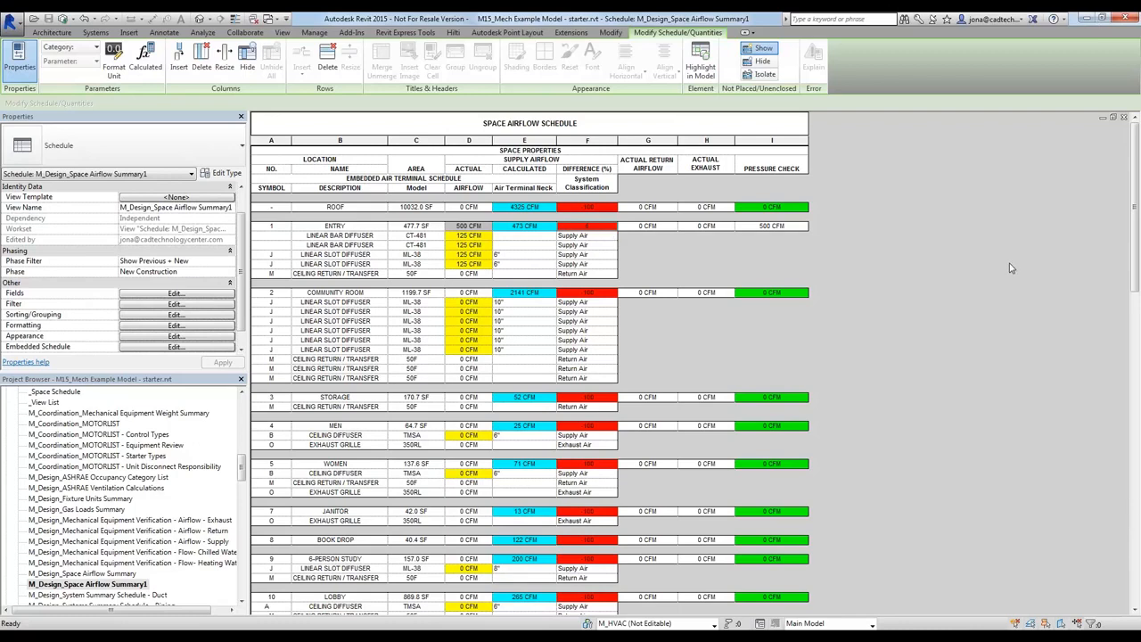
Examine the diffuser airflows and neck sizes in the Library and Kitchen rows further down the space airflow schedule
click(486, 304)
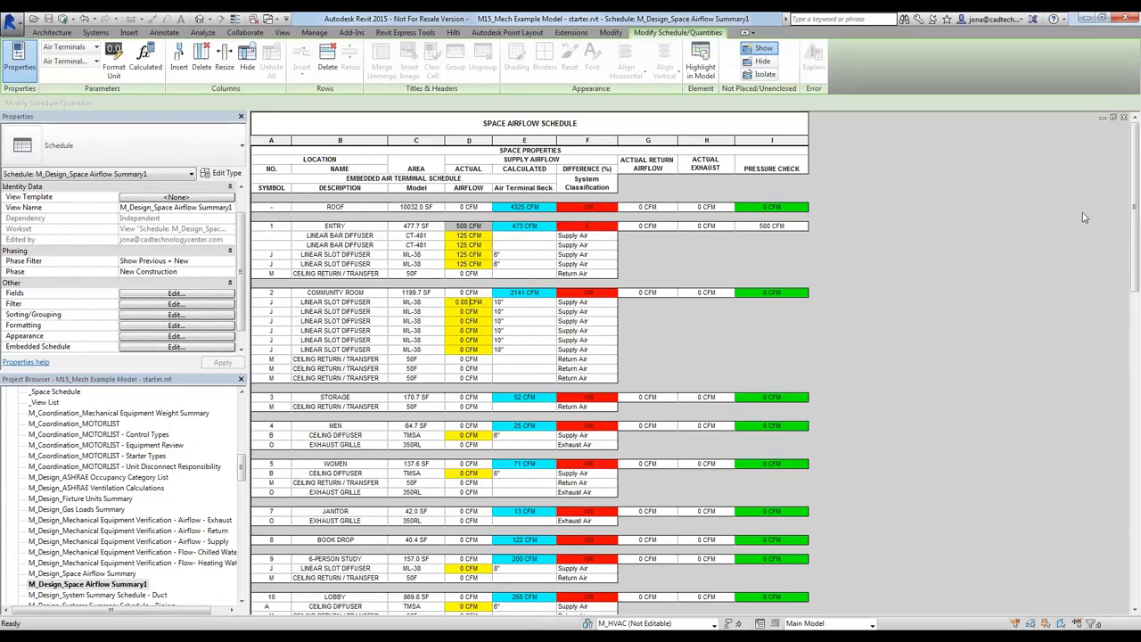
drag(1136, 181, 1138, 191)
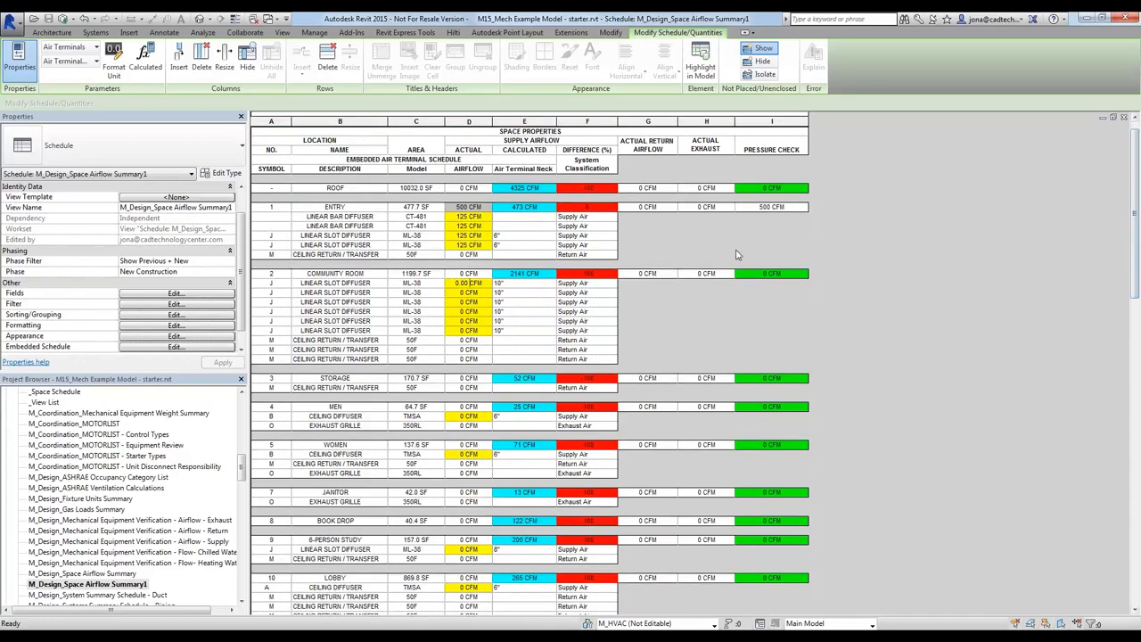
drag(1134, 232, 1134, 451)
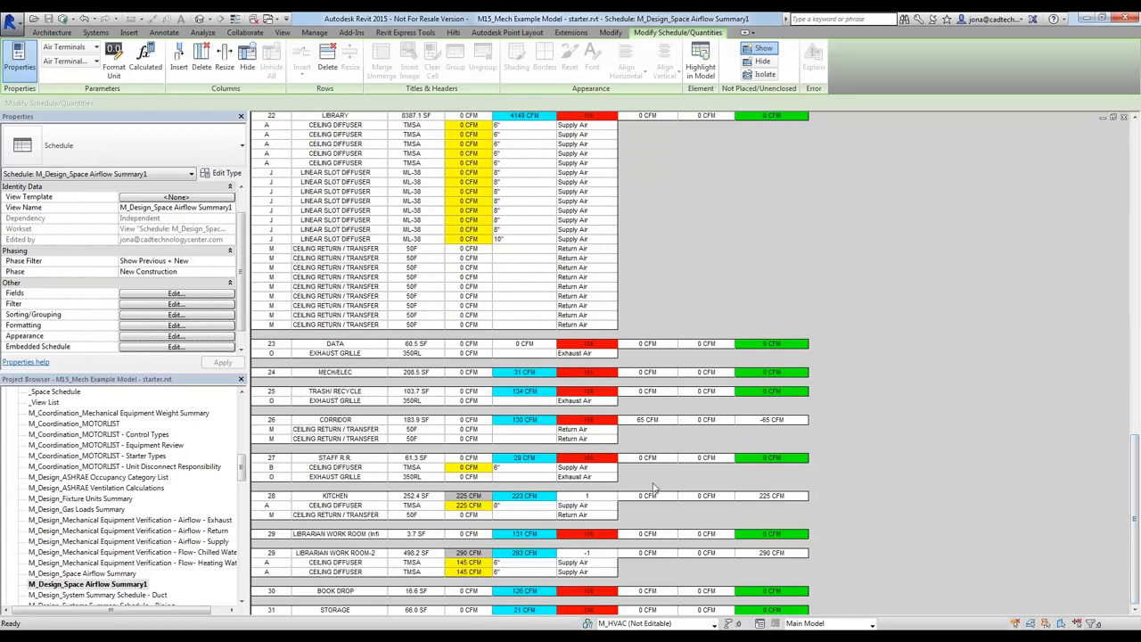
click(284, 626)
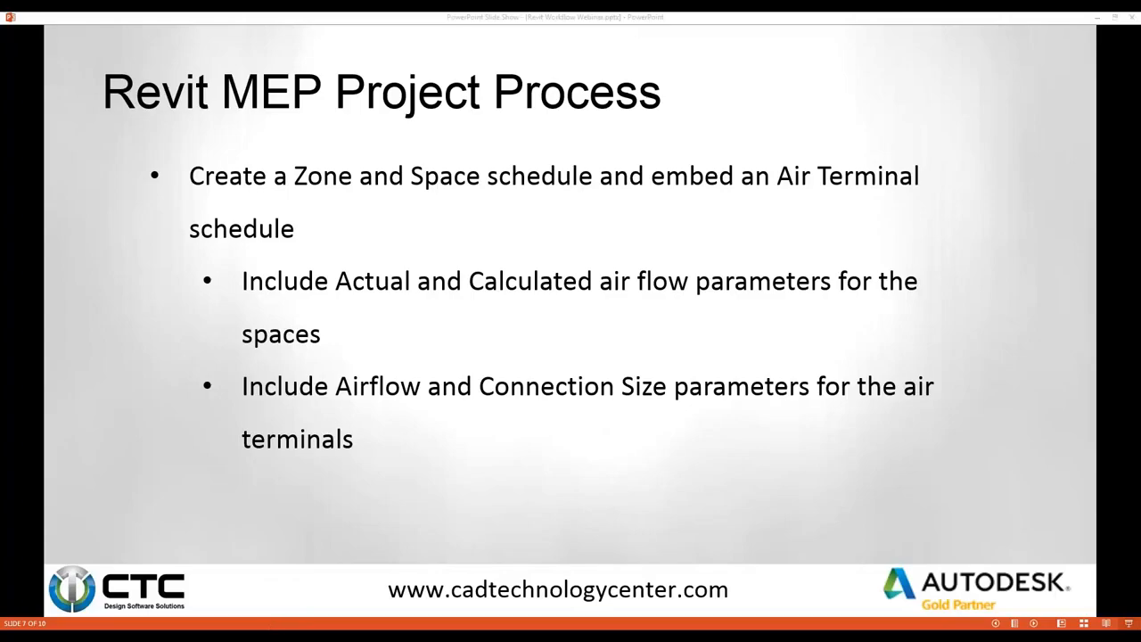
key(alt+Tab)
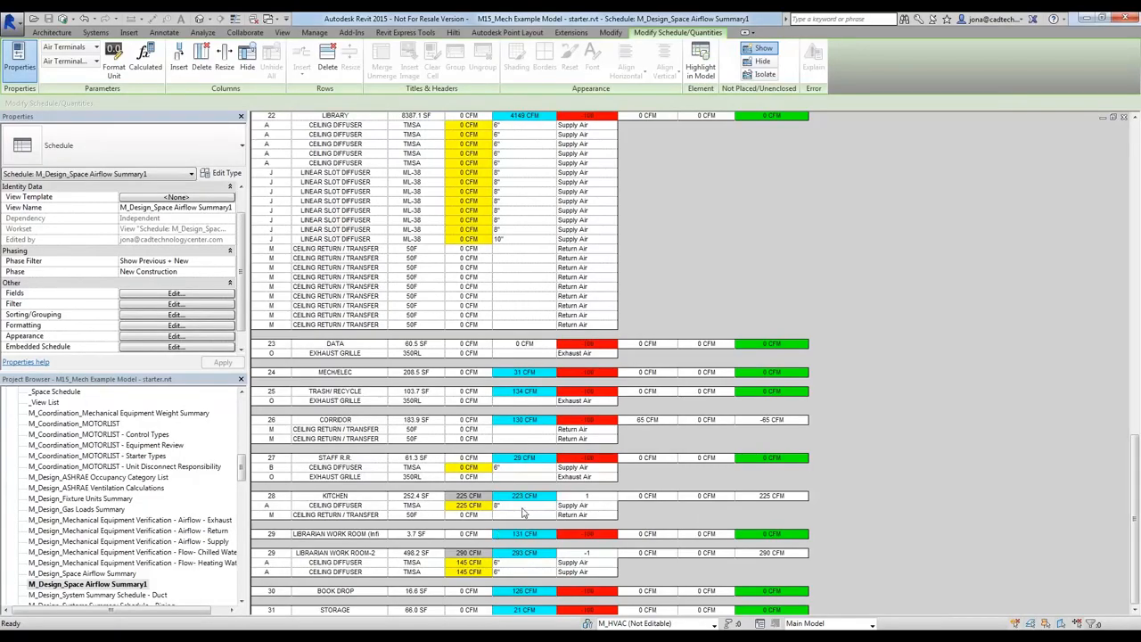
click(523, 508)
click(524, 239)
text(12)
key(Return)
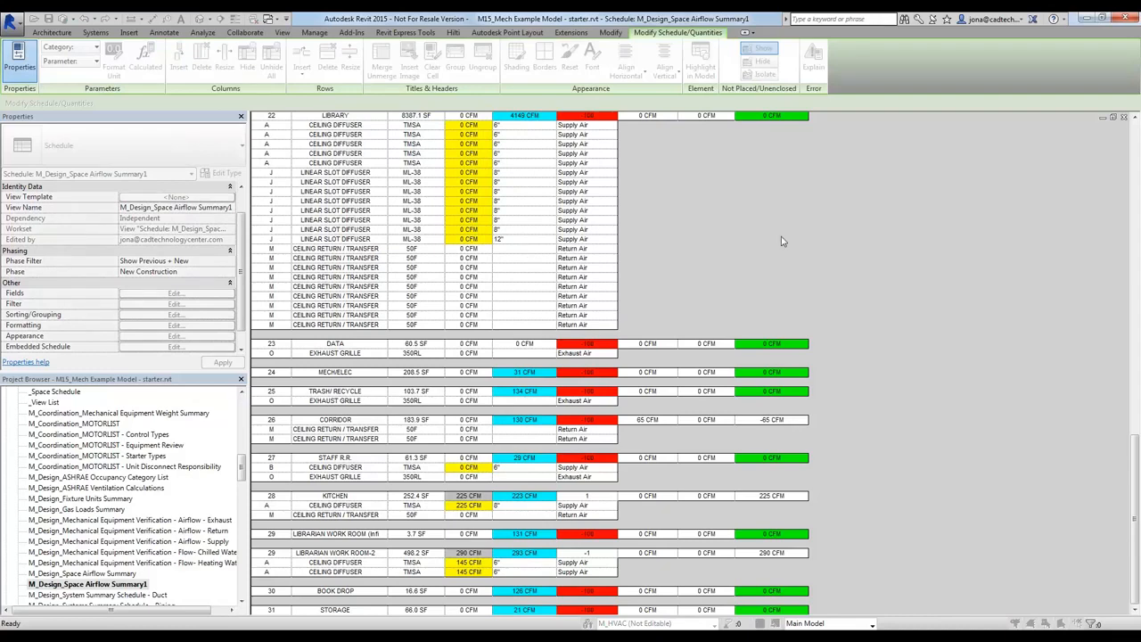
Try higher airflows on the Kitchen's ceiling diffuser, starting with 250 CFM, to test its neck size
click(480, 505)
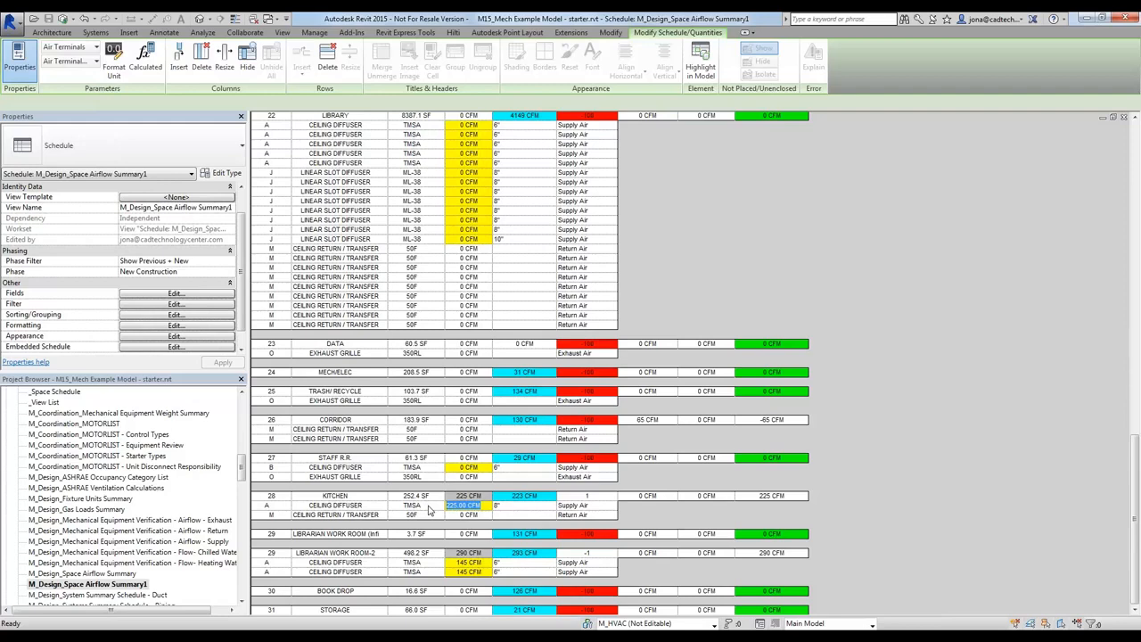
text(250)
key(Return)
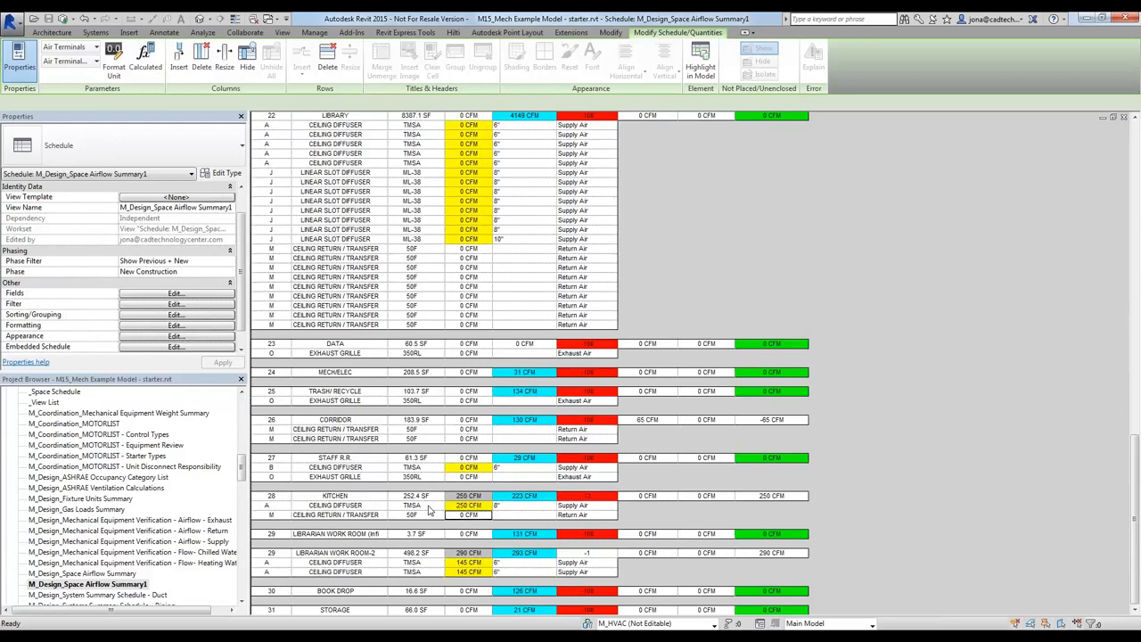
click(468, 505)
text(3)
key(Return)
Set the Kitchen's ceiling diffuser to 1000 CFM as a neck size test
click(487, 505)
drag(487, 506, 353, 505)
text(1000)
key(Return)
Set the Kitchen's ceiling diffuser airflow back to 225 CFM
click(514, 507)
key(shift+Tab)
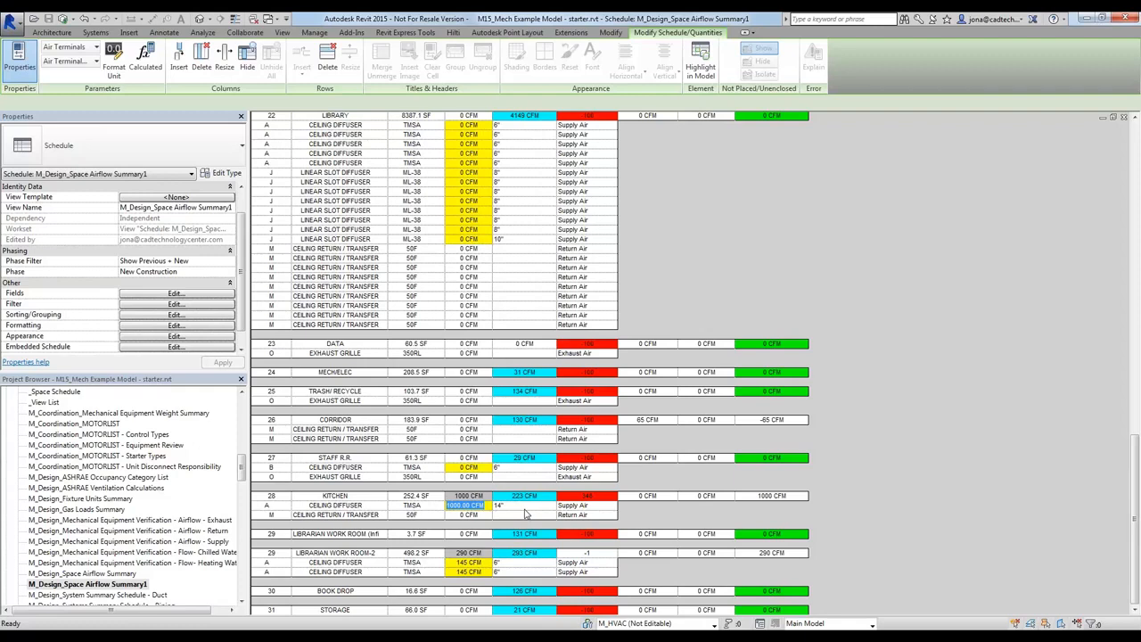
text(225)
key(Return)
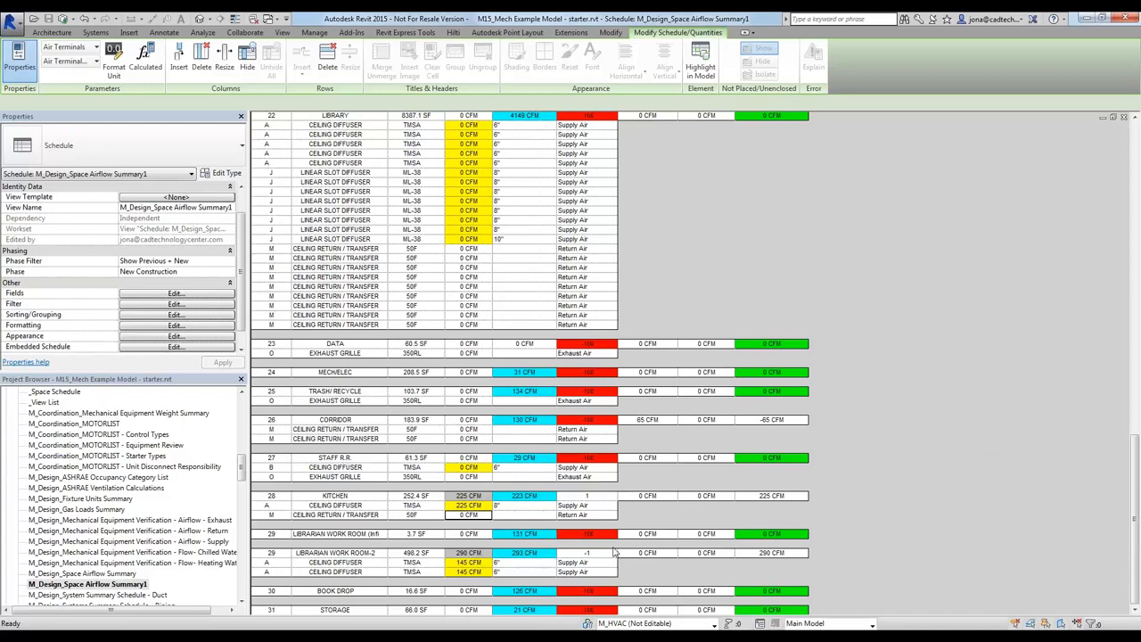
key(alt+Tab)
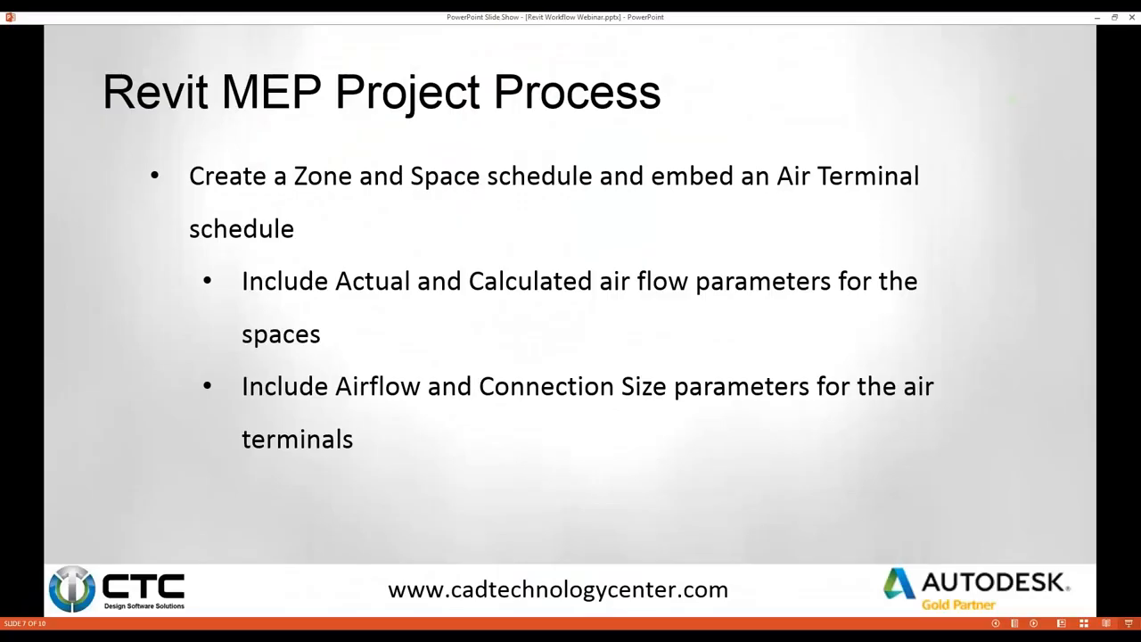
key(Right)
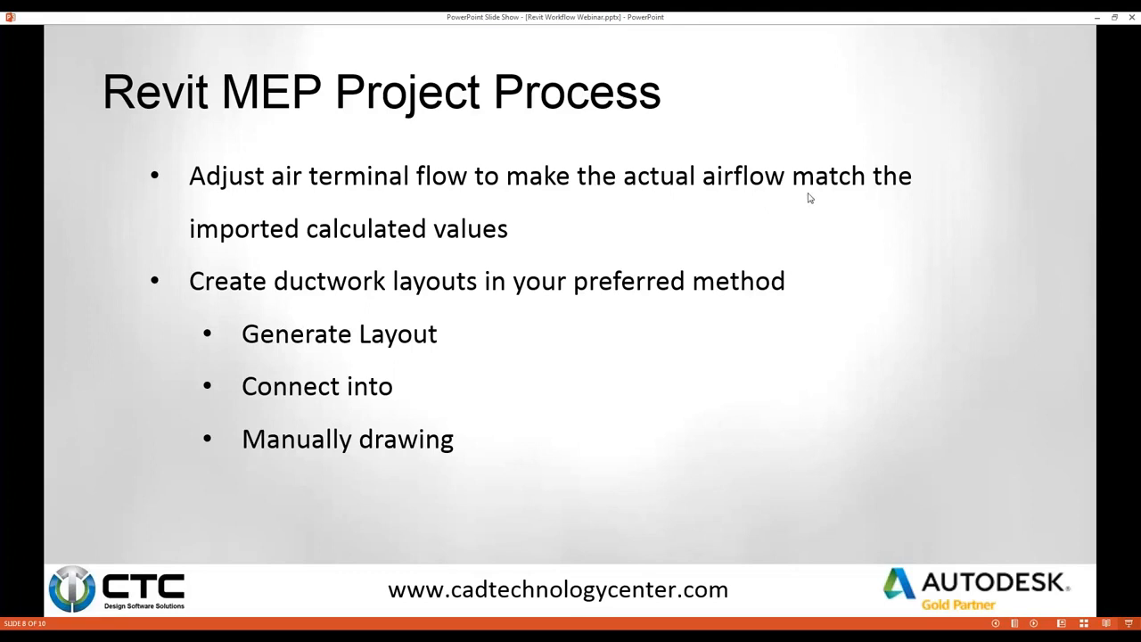
click(412, 292)
key(Left)
click(264, 636)
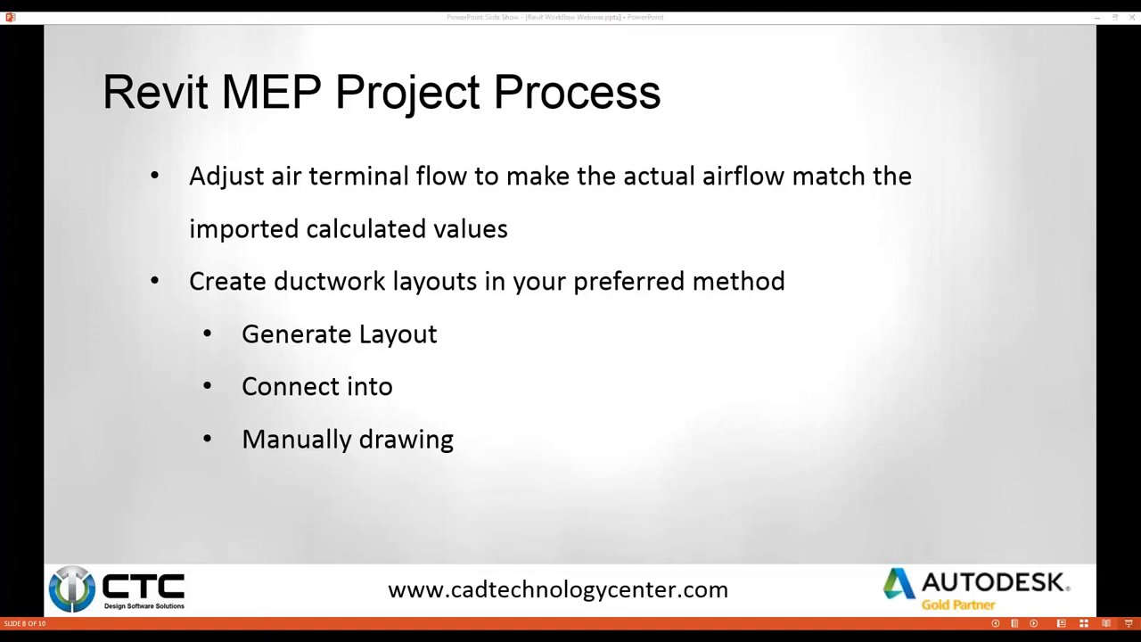
In the HVAC Ceiling Working-01 plan, start Generate Layout from the northern 145 CFM supply diffuser in Librarian Work Room-2
key(ctrl+Tab)
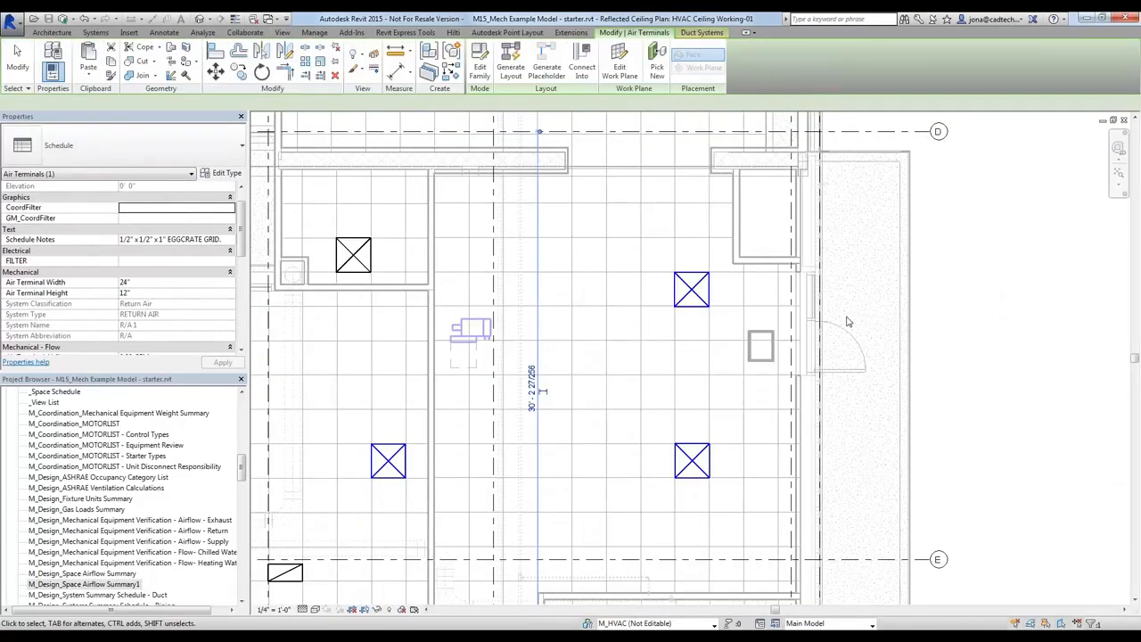
middle_drag(805, 426, 807, 310)
scroll(803, 312, down, 3)
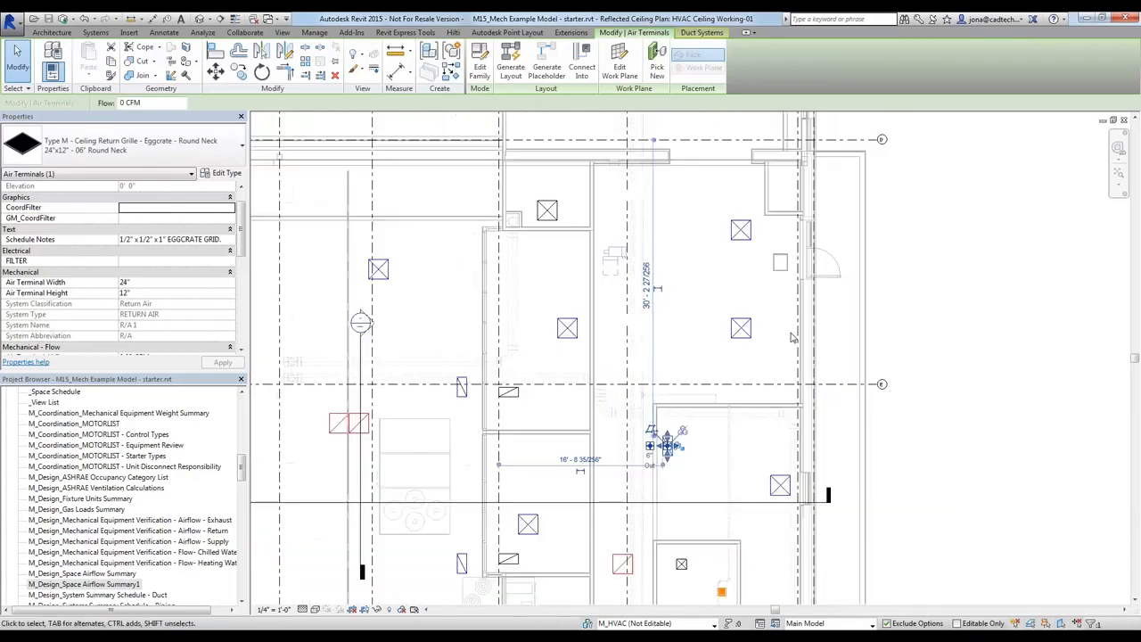
click(741, 230)
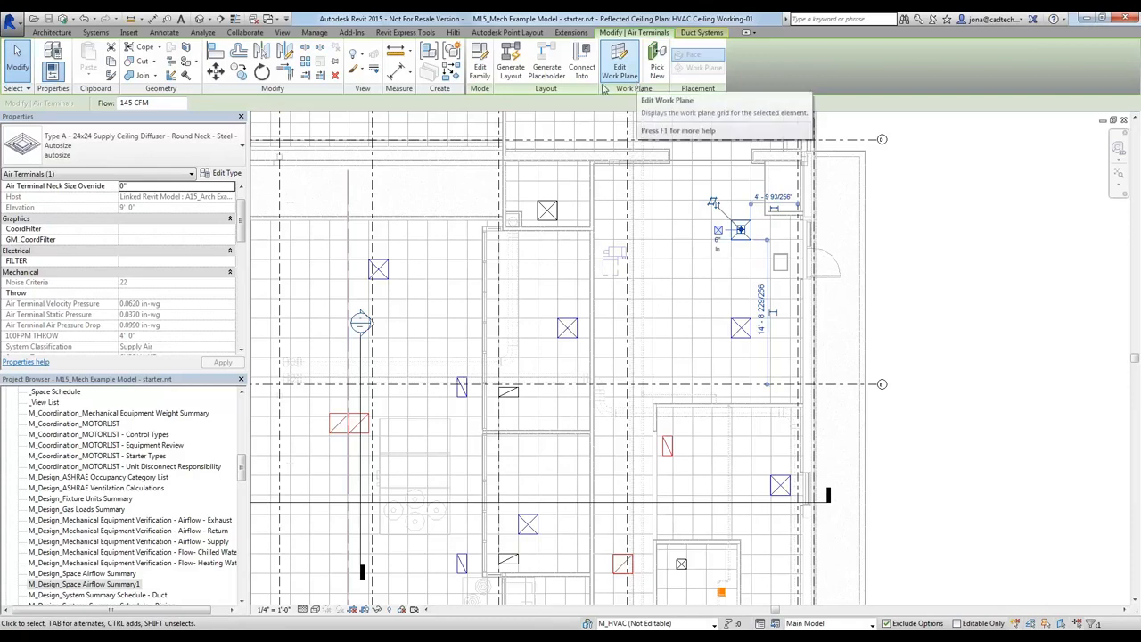
click(511, 66)
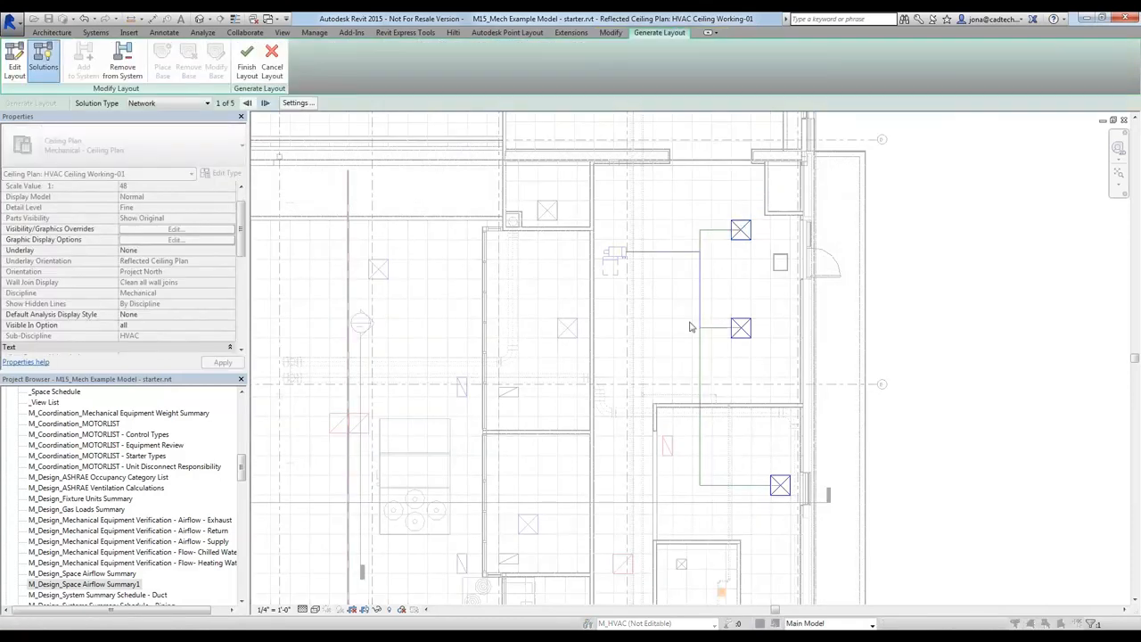
Cycle through the Network duct routing solutions and return to the first one
click(265, 104)
click(264, 104)
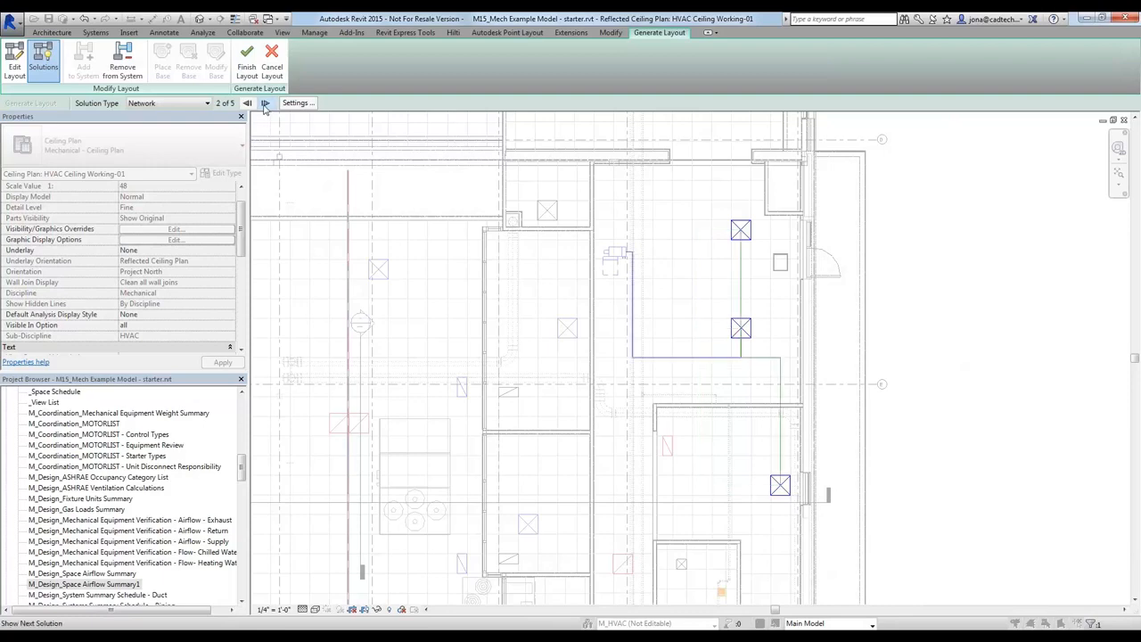
click(265, 103)
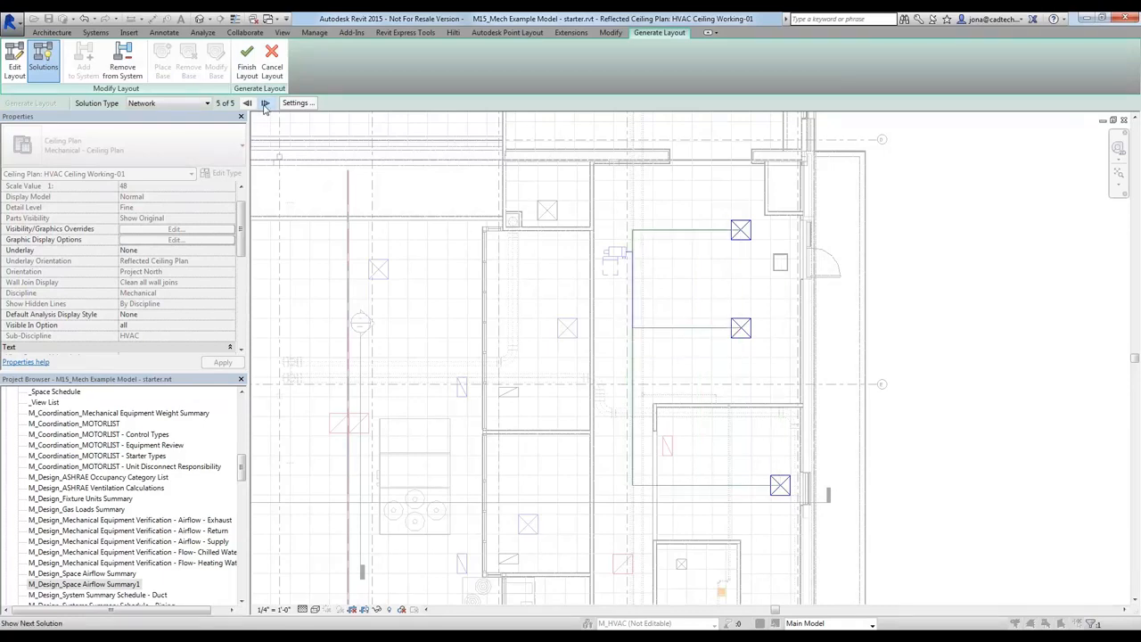
click(265, 103)
Change the layout solution type to Perimeter and step through its duct routing solutions
click(200, 108)
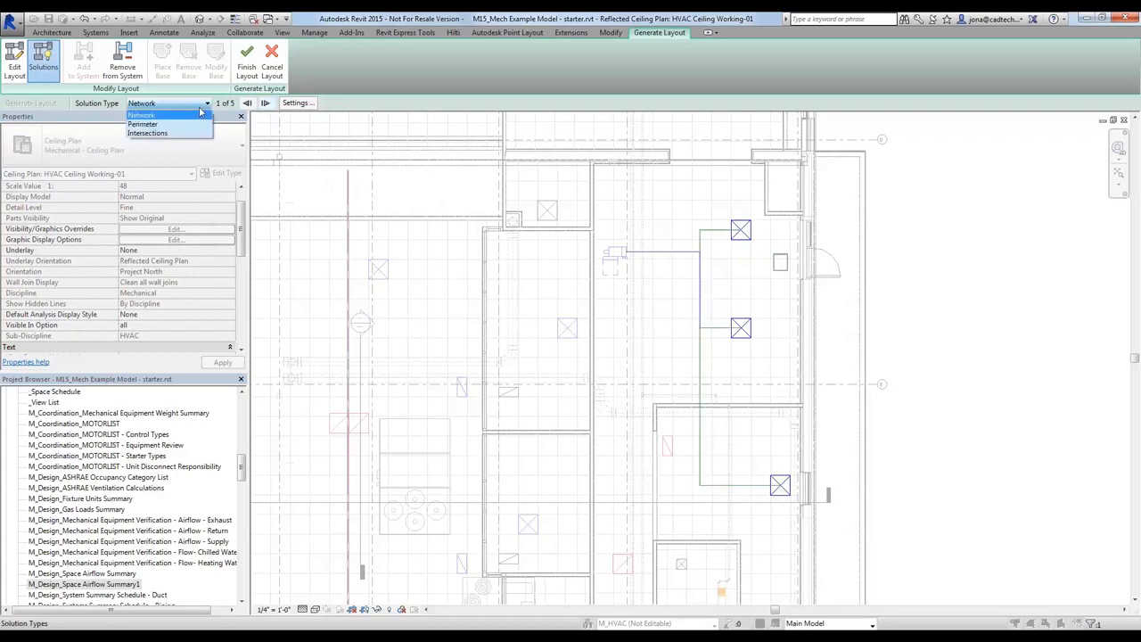
click(150, 125)
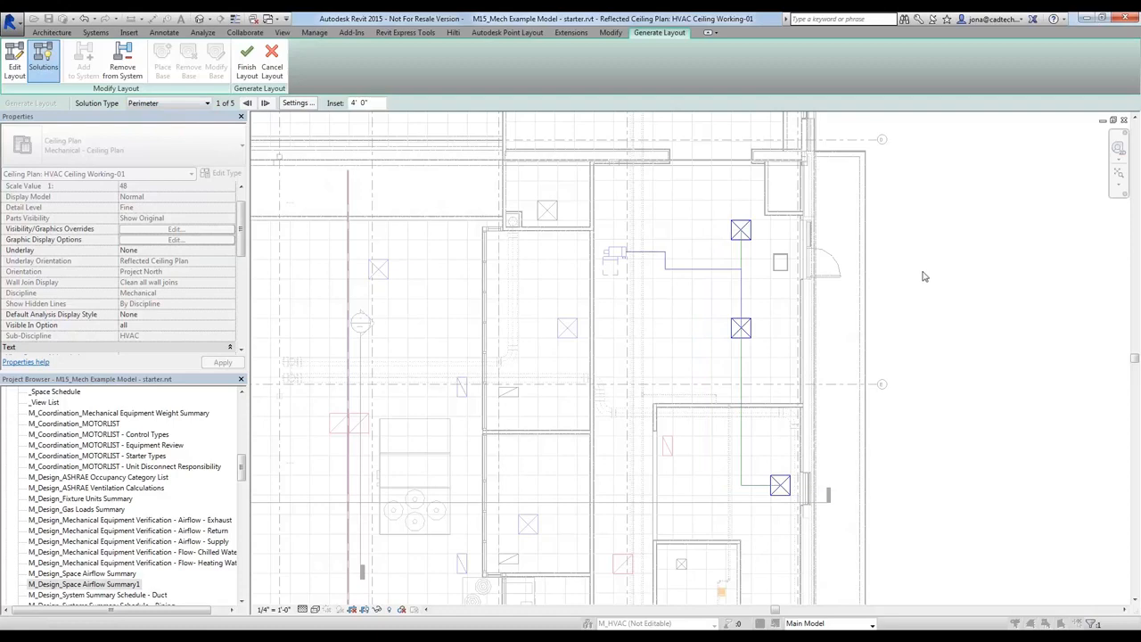
click(265, 103)
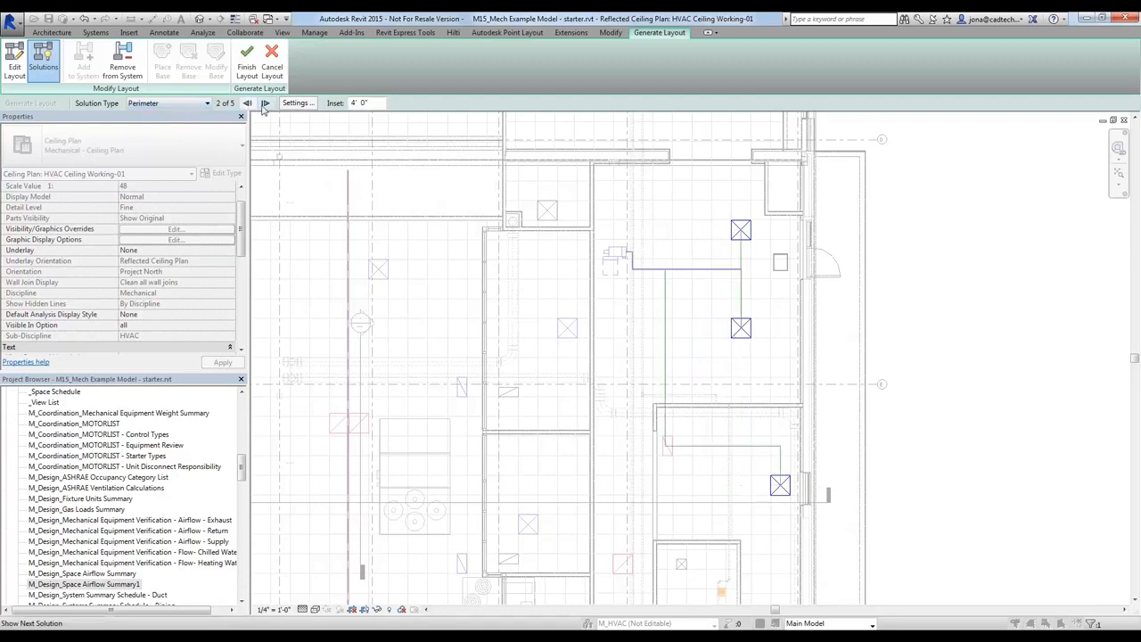
click(265, 104)
click(265, 104)
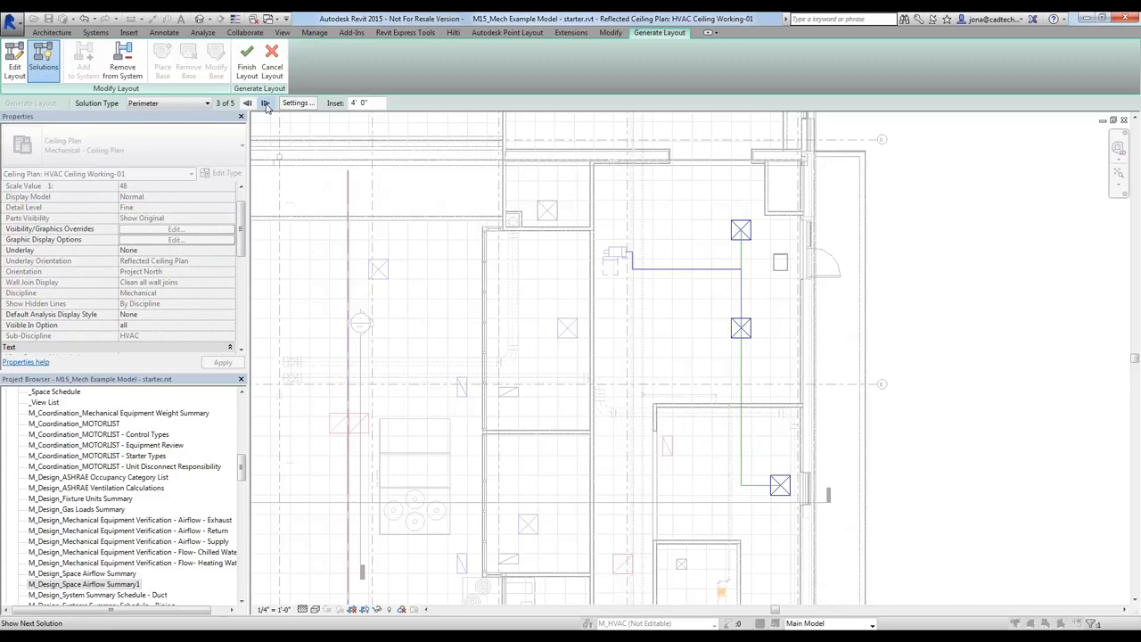
Preview the Intersections solution type and set the layout back to Network
click(189, 103)
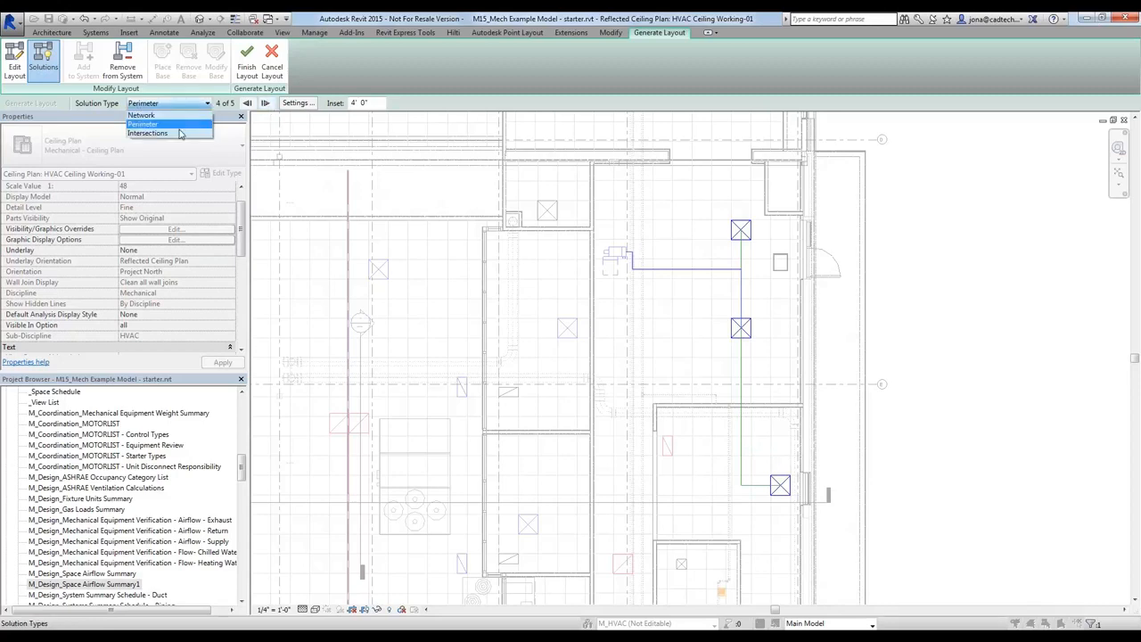
click(183, 132)
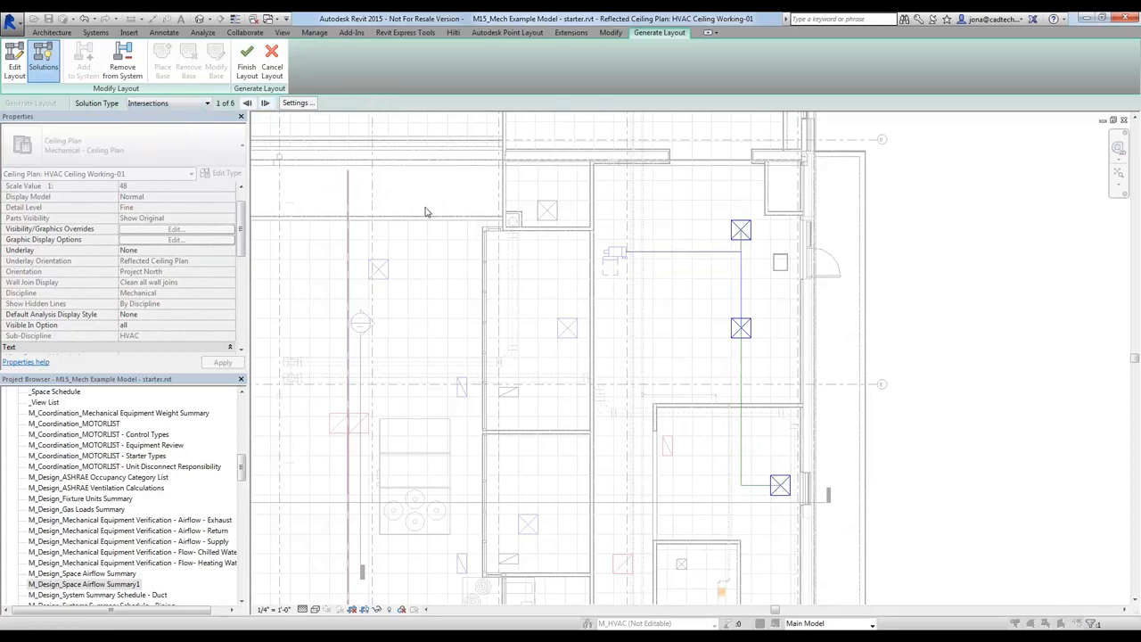
click(197, 105)
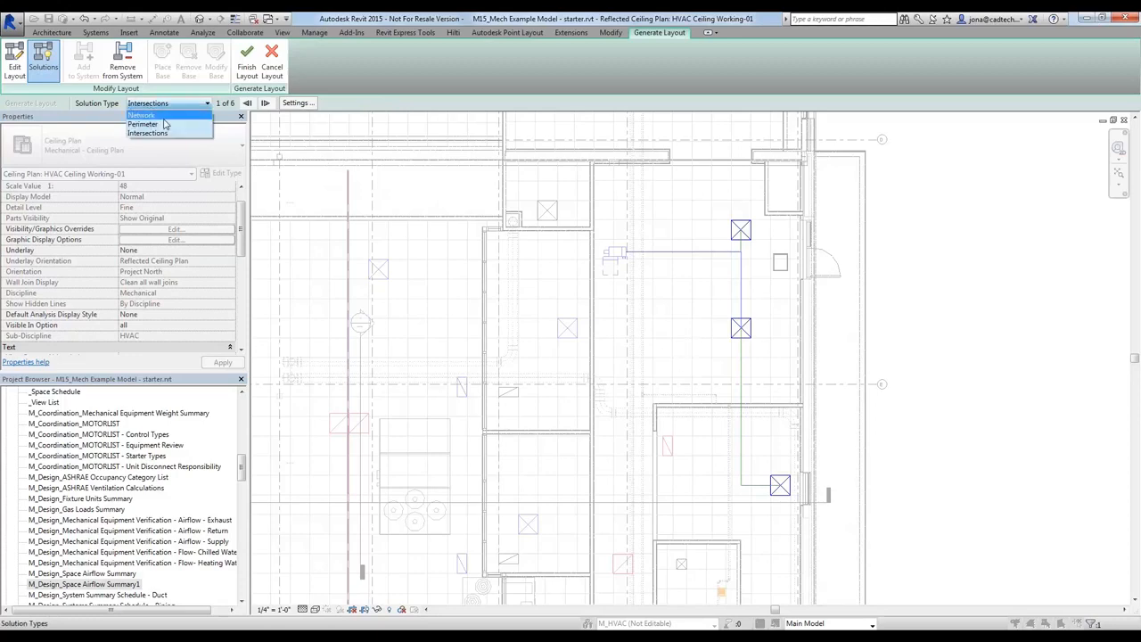
click(167, 114)
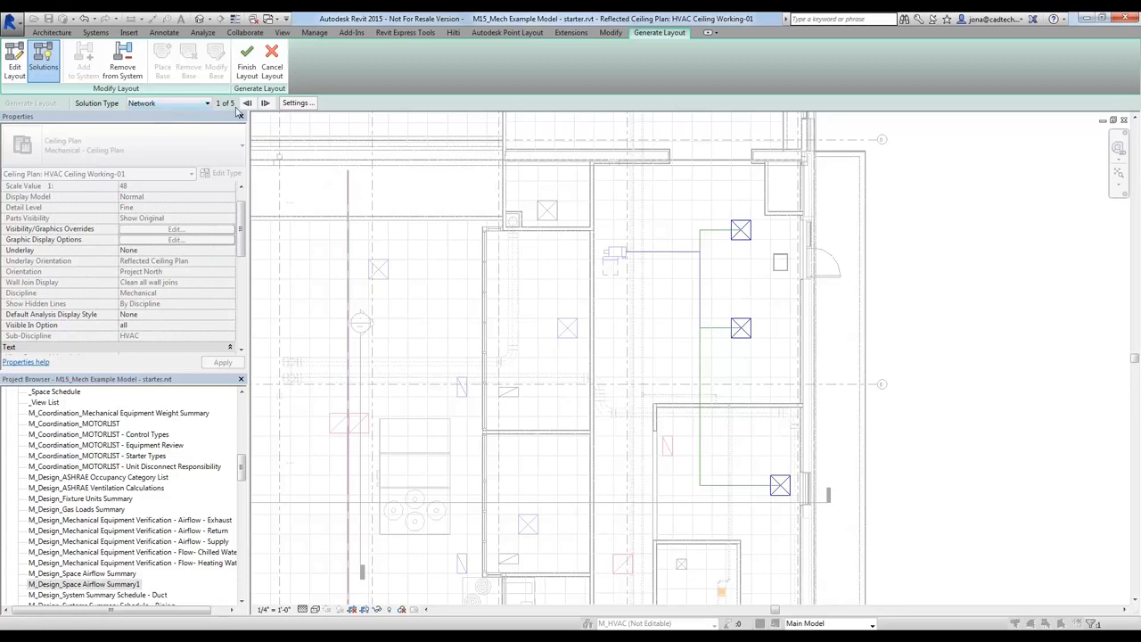
Open the duct conversion settings for the layout solution and review the Main duct type choices and offset
click(297, 103)
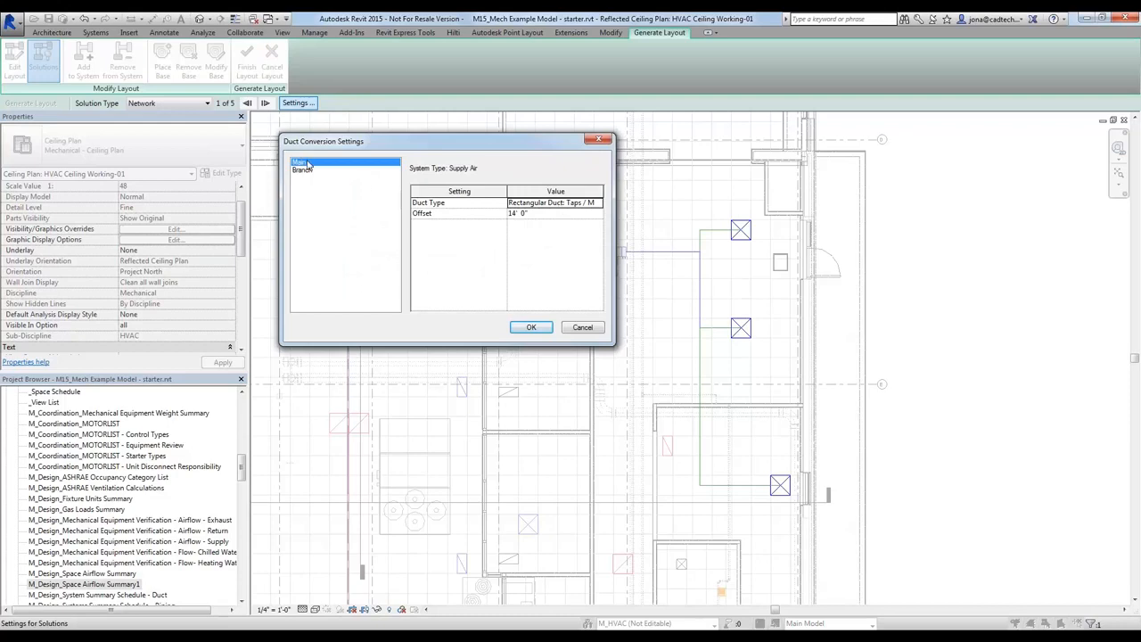
click(552, 203)
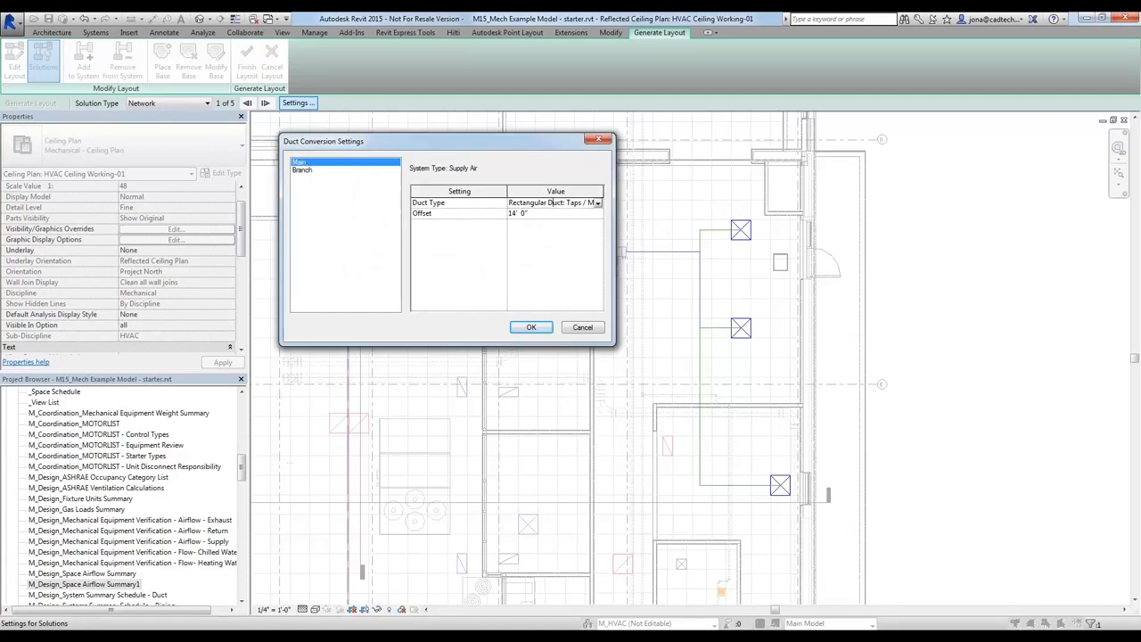
click(598, 203)
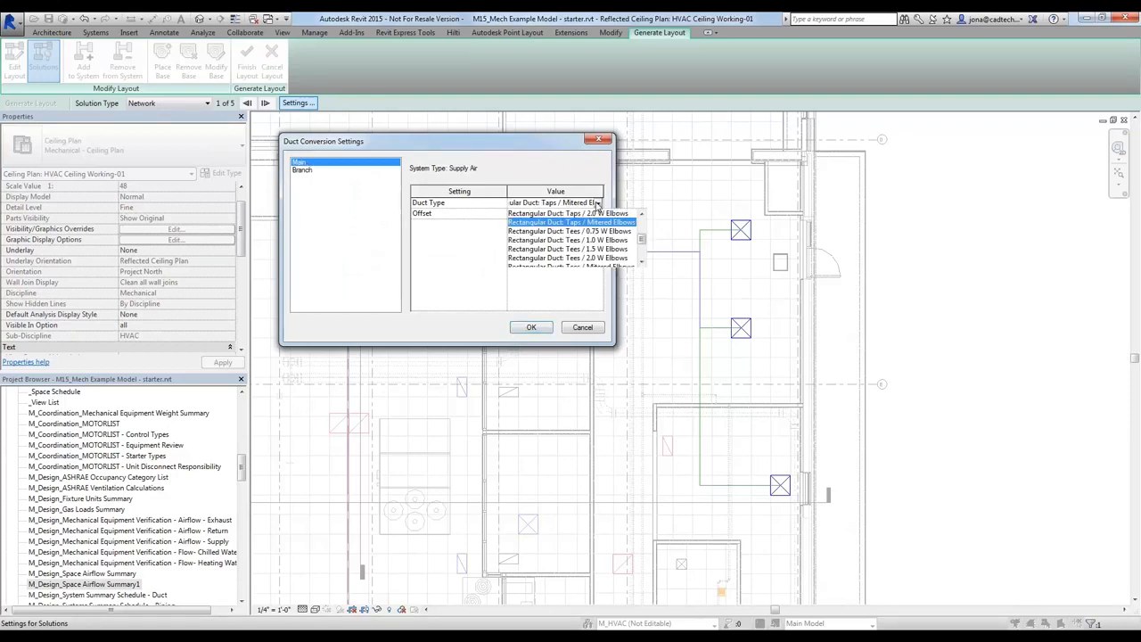
click(597, 204)
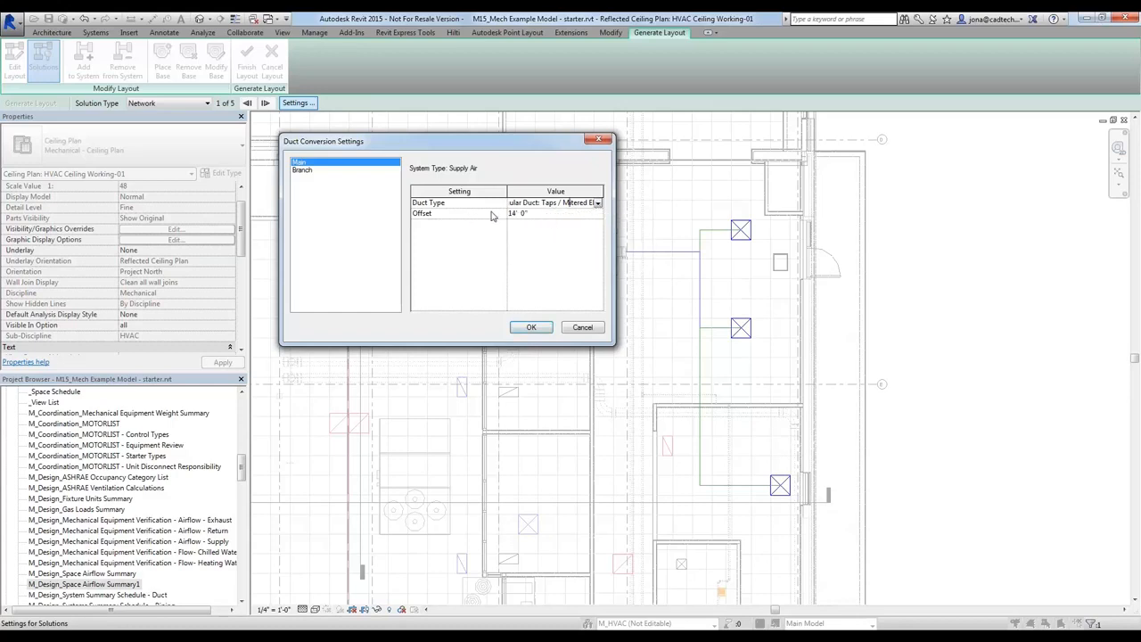
click(523, 214)
click(523, 214)
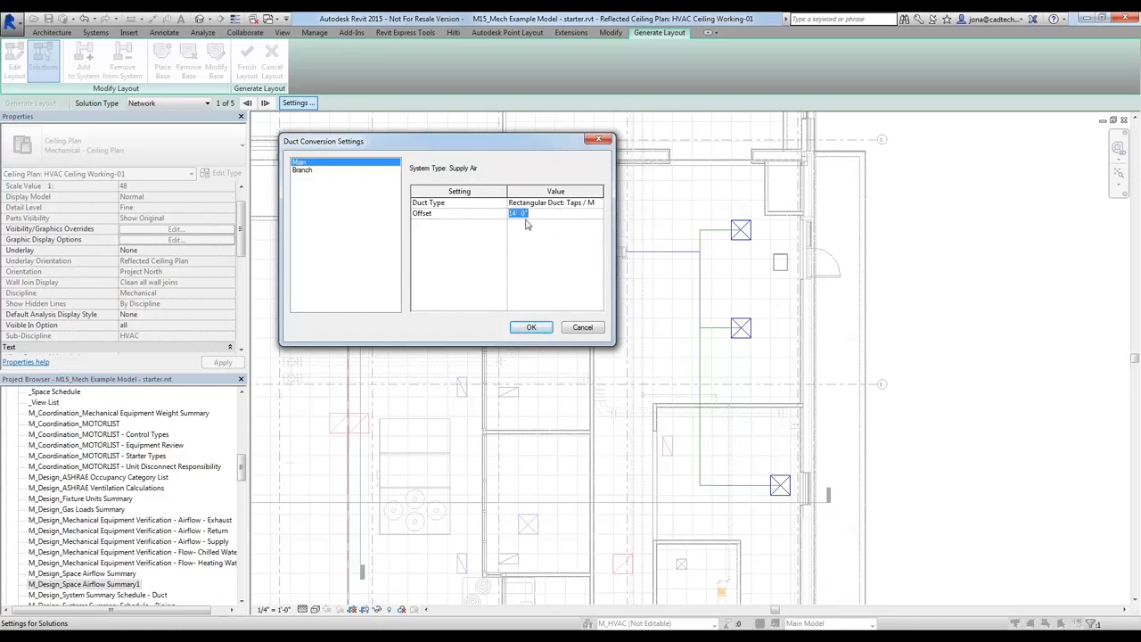
Review the Branch duct type choices and offset in the duct conversion settings
click(307, 170)
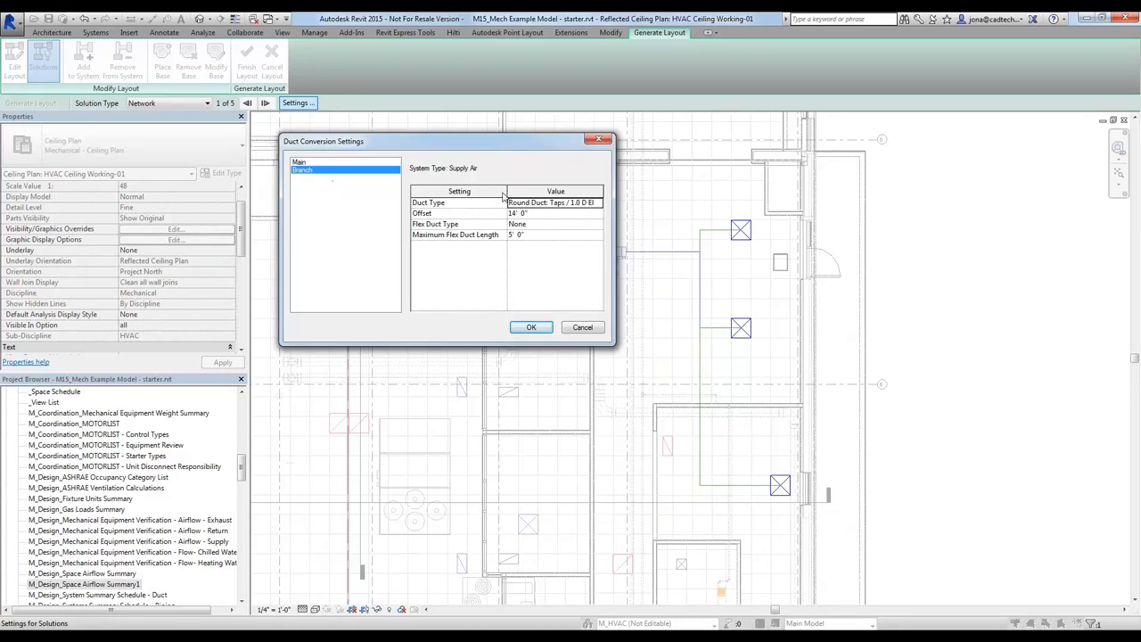
click(574, 204)
click(598, 204)
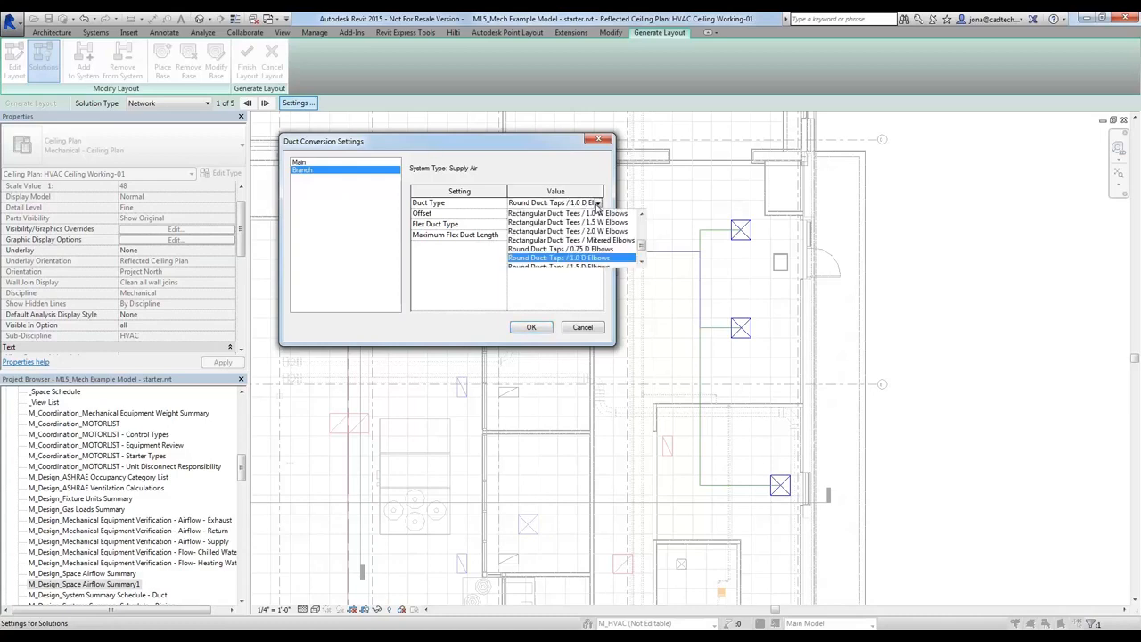
click(598, 204)
click(539, 214)
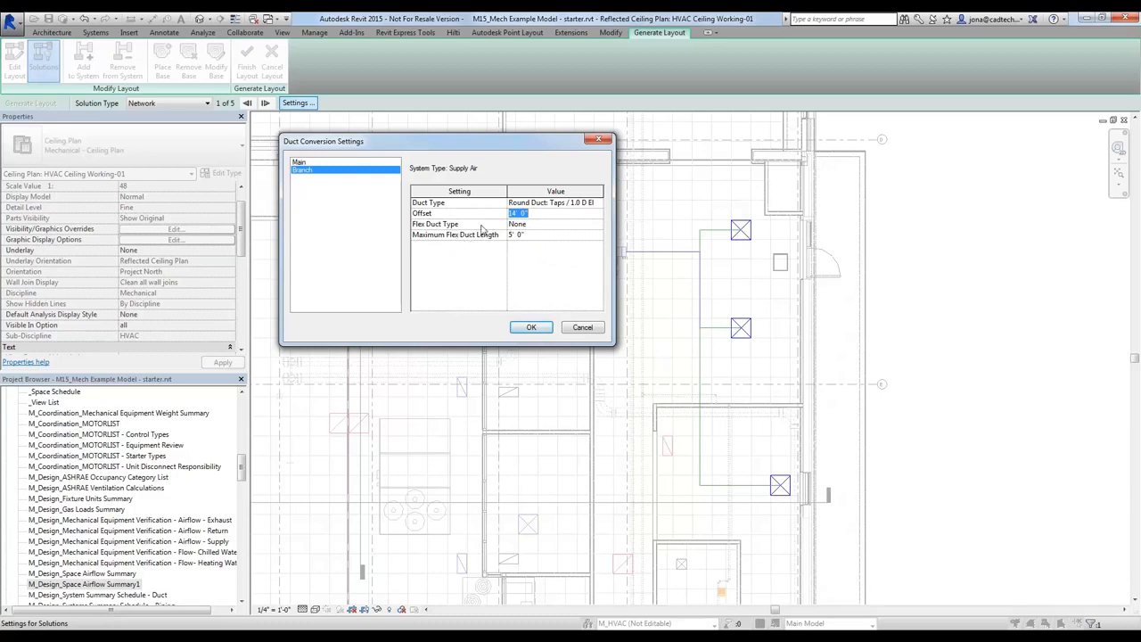
click(479, 226)
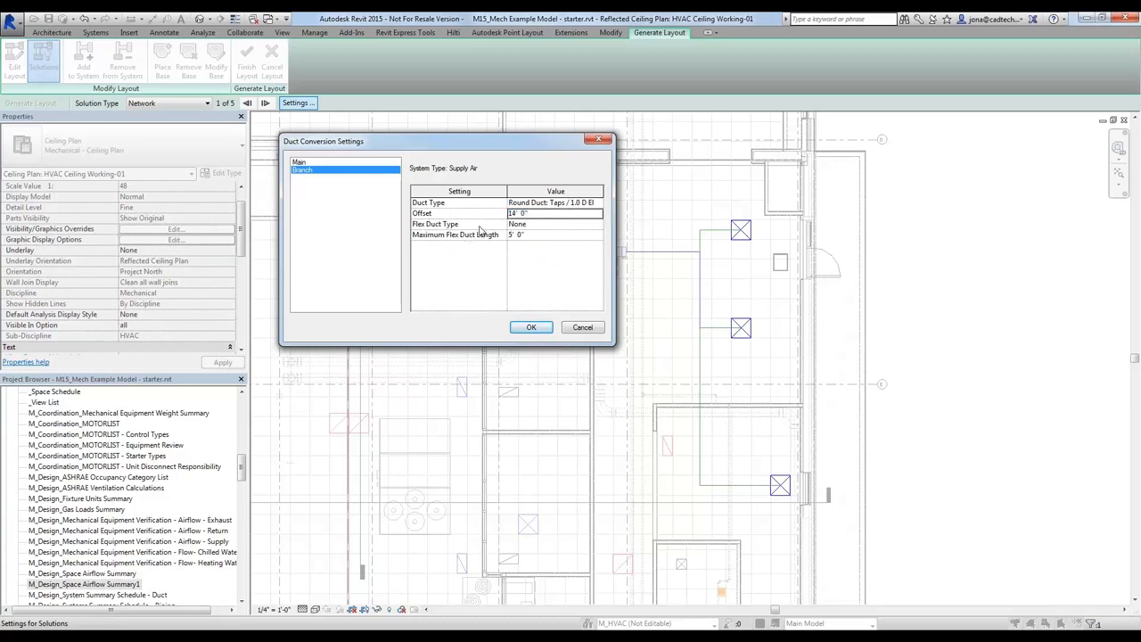
Try the round flex duct type for the branches, set it back to None and accept the conversion settings
click(539, 225)
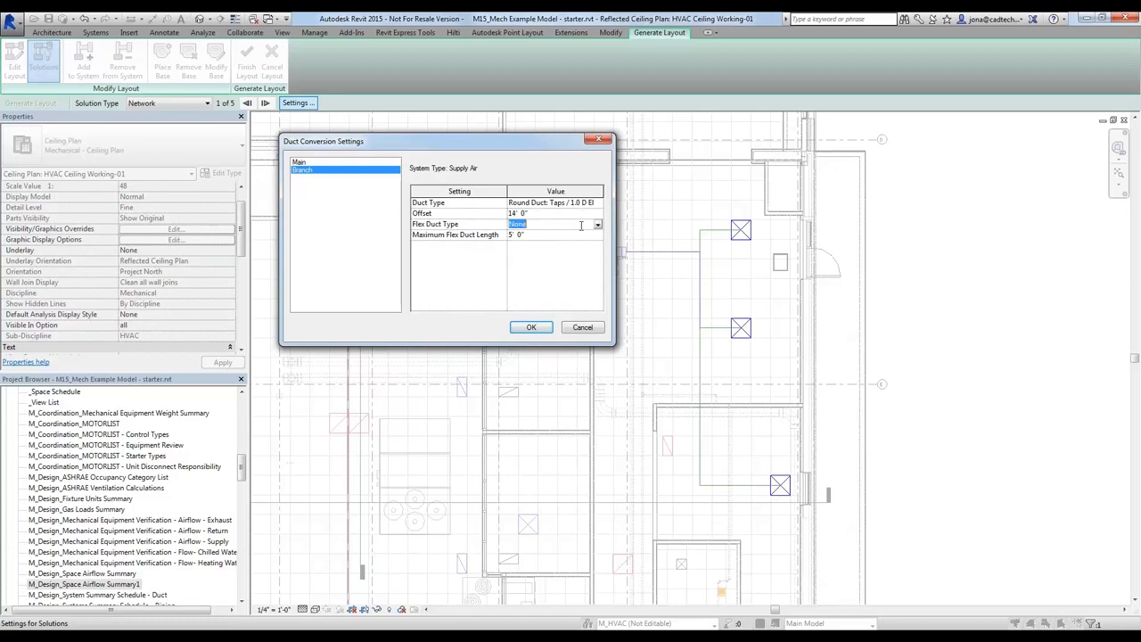
click(599, 224)
click(577, 245)
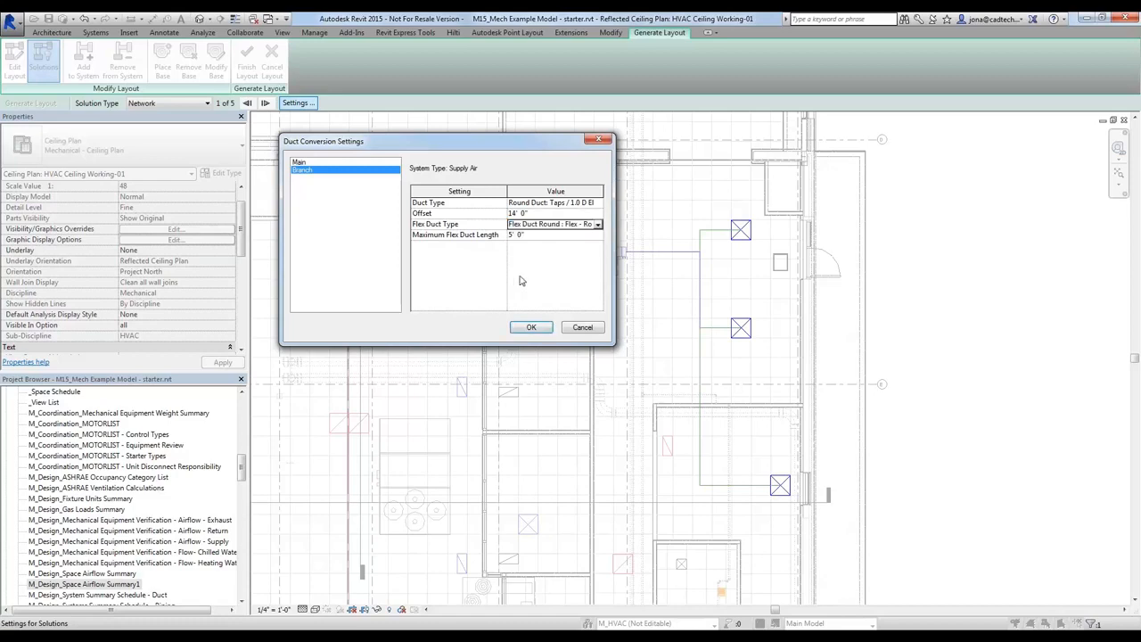
click(598, 225)
click(538, 235)
click(531, 328)
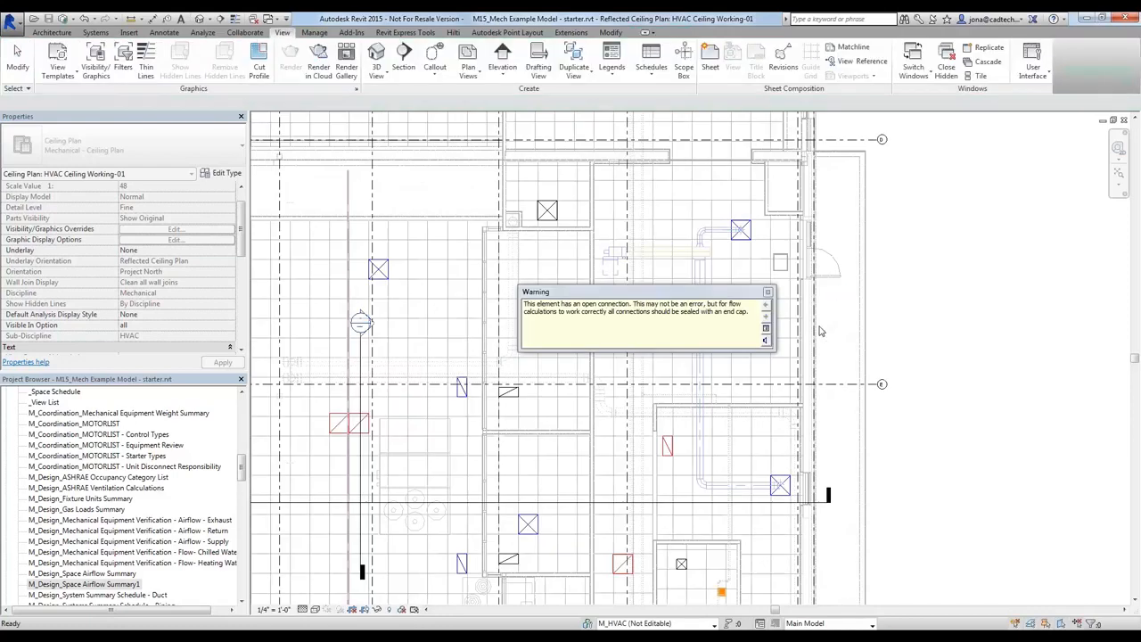
Dismiss the open-connection warning and cap the open end of the rectangular main duct, saving the project when prompted
click(769, 293)
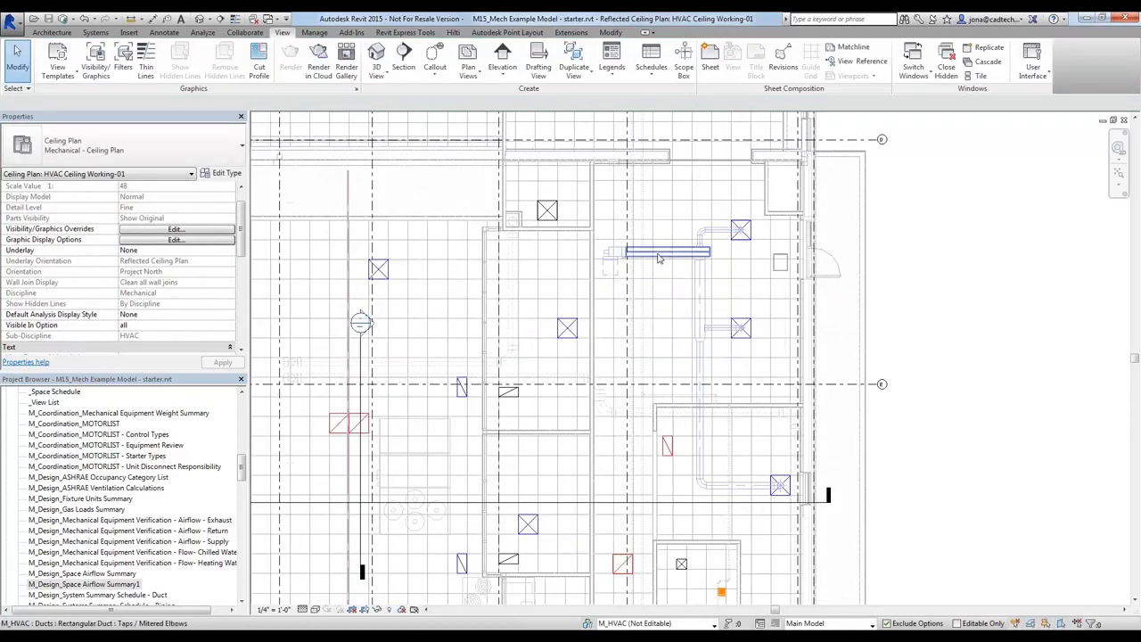
scroll(660, 261, up, 2)
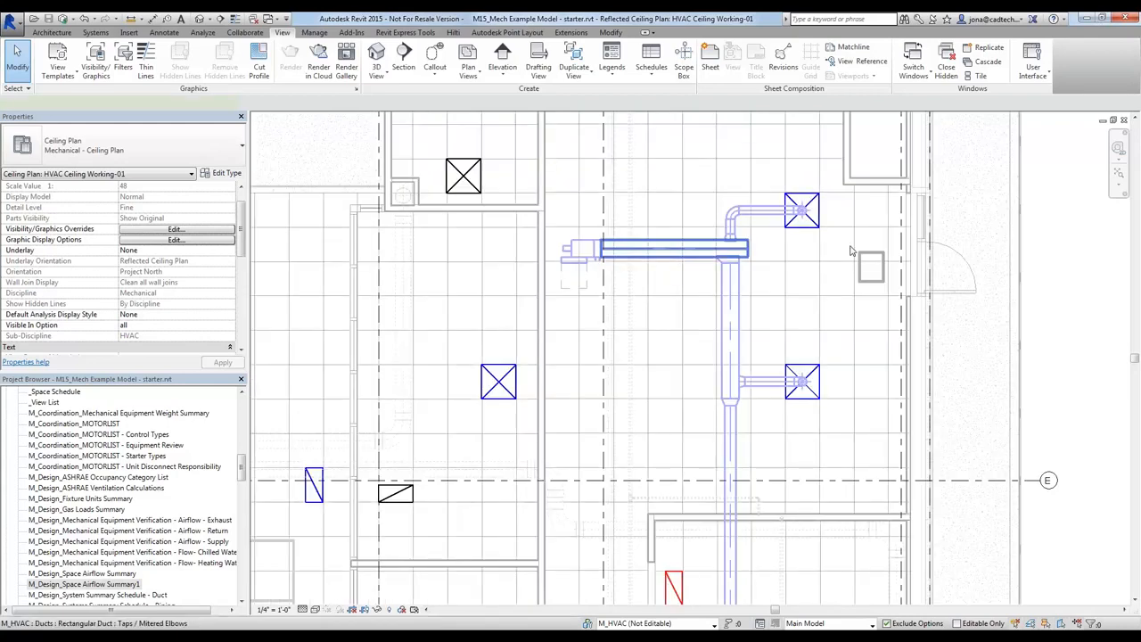
click(677, 254)
scroll(747, 251, up, 3)
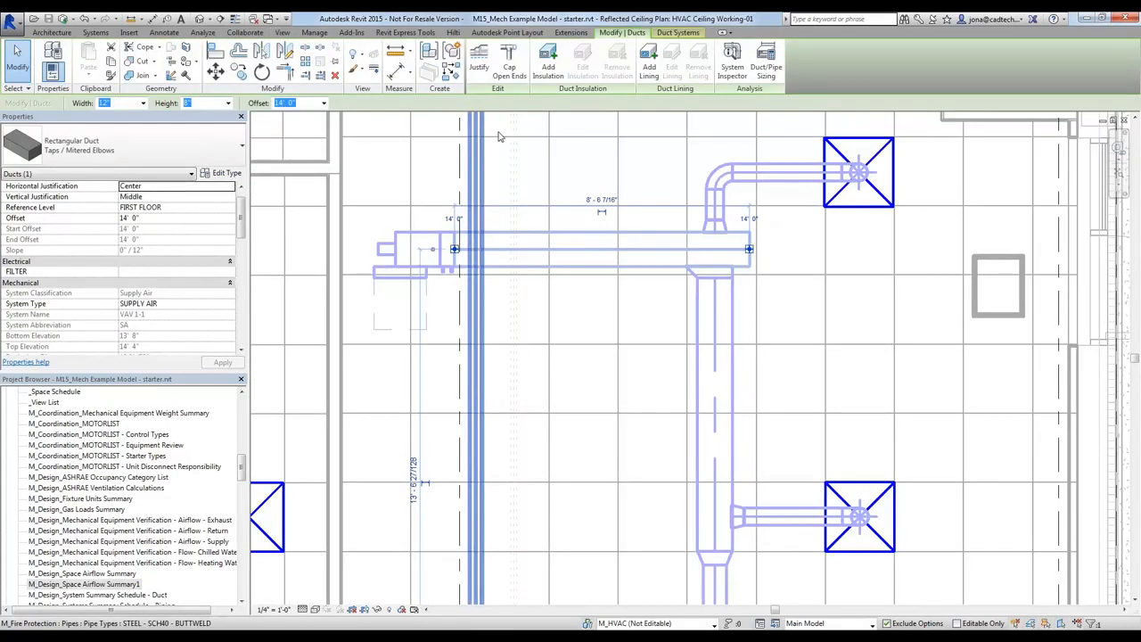
drag(748, 248, 753, 255)
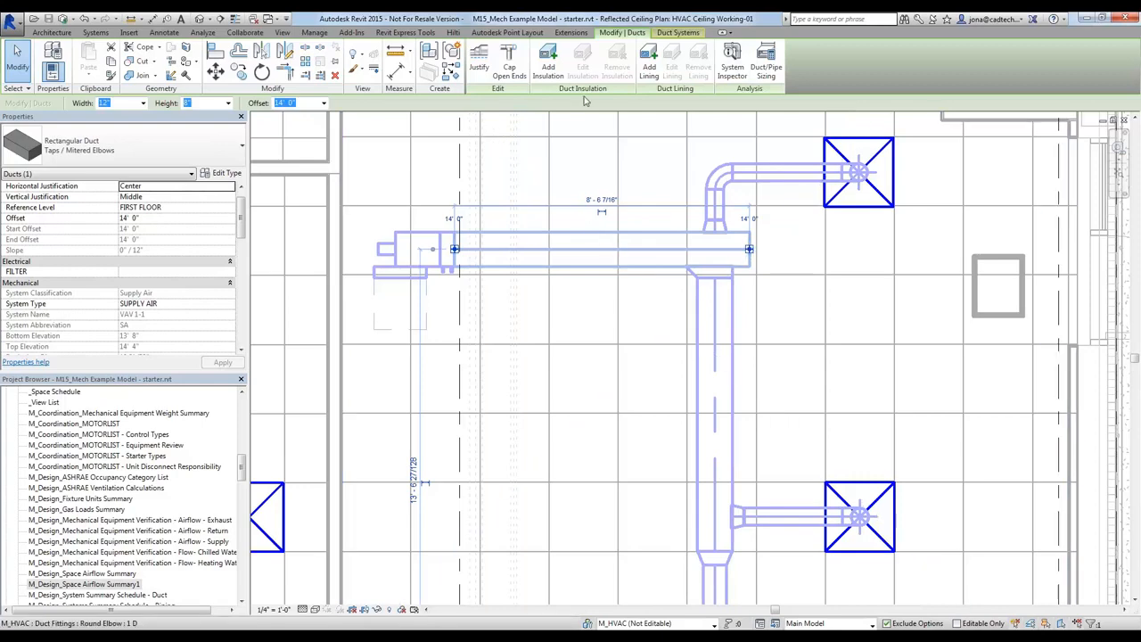
click(510, 70)
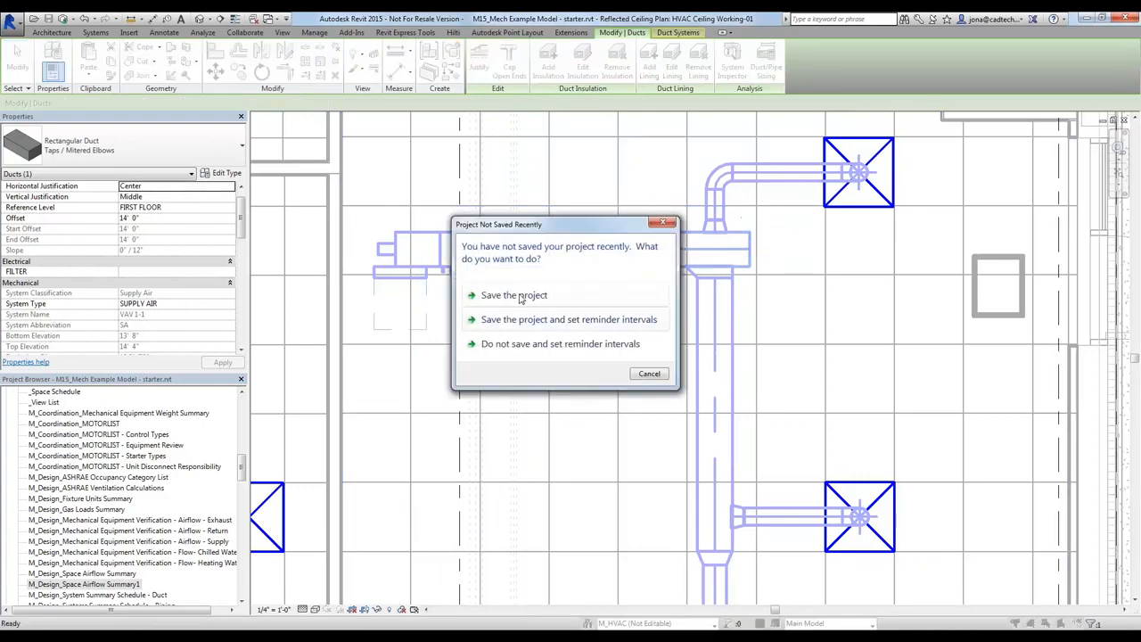
click(519, 298)
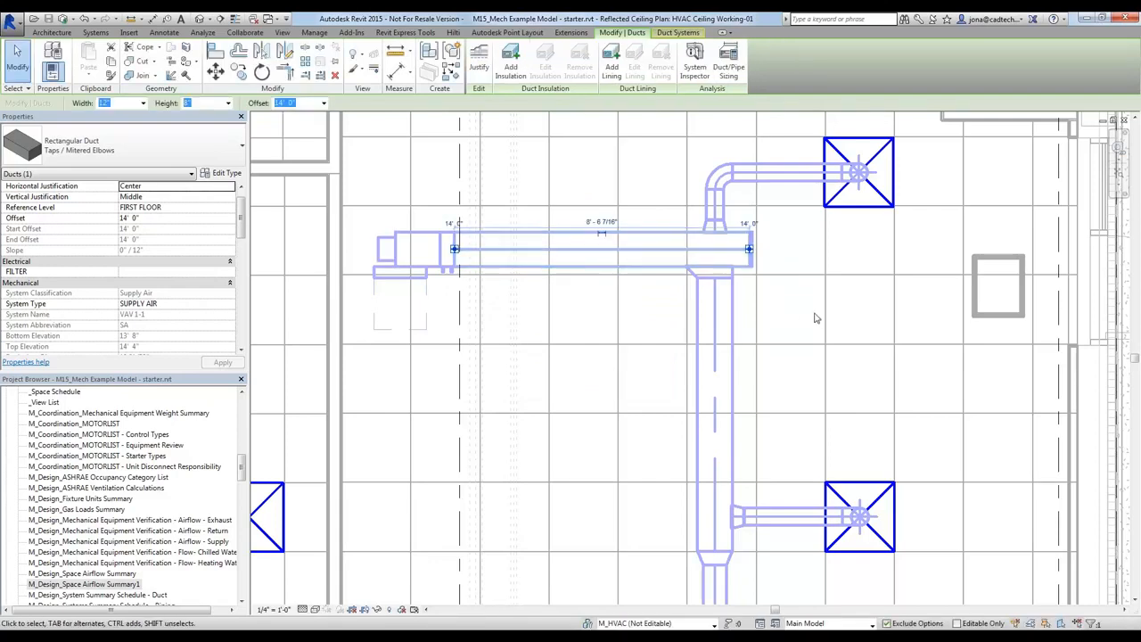
key(Escape)
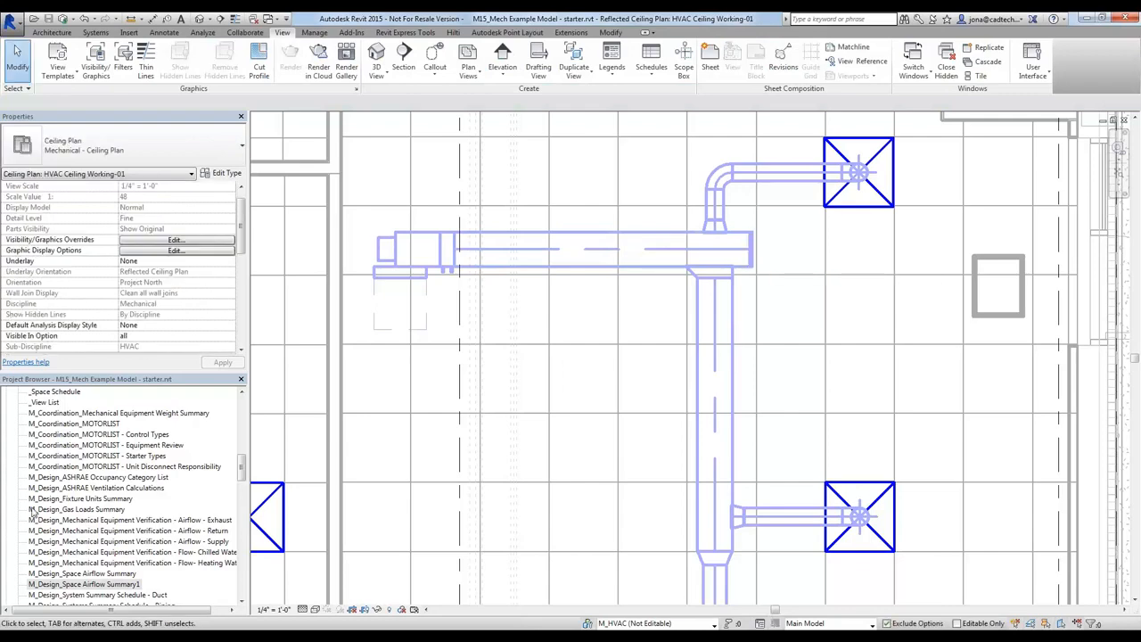
Switch to the HVAC Working-01 floor plan and select the northern supply diffuser on the new VAV ductwork
key(ctrl+Tab)
key(ctrl+Tab)
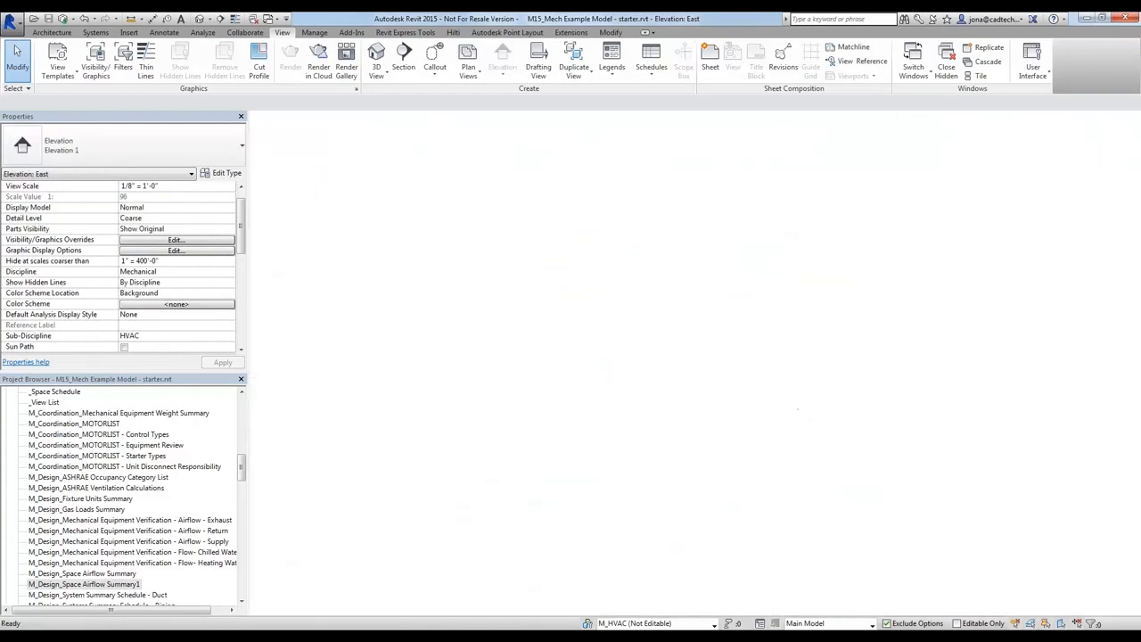
key(ctrl+Tab)
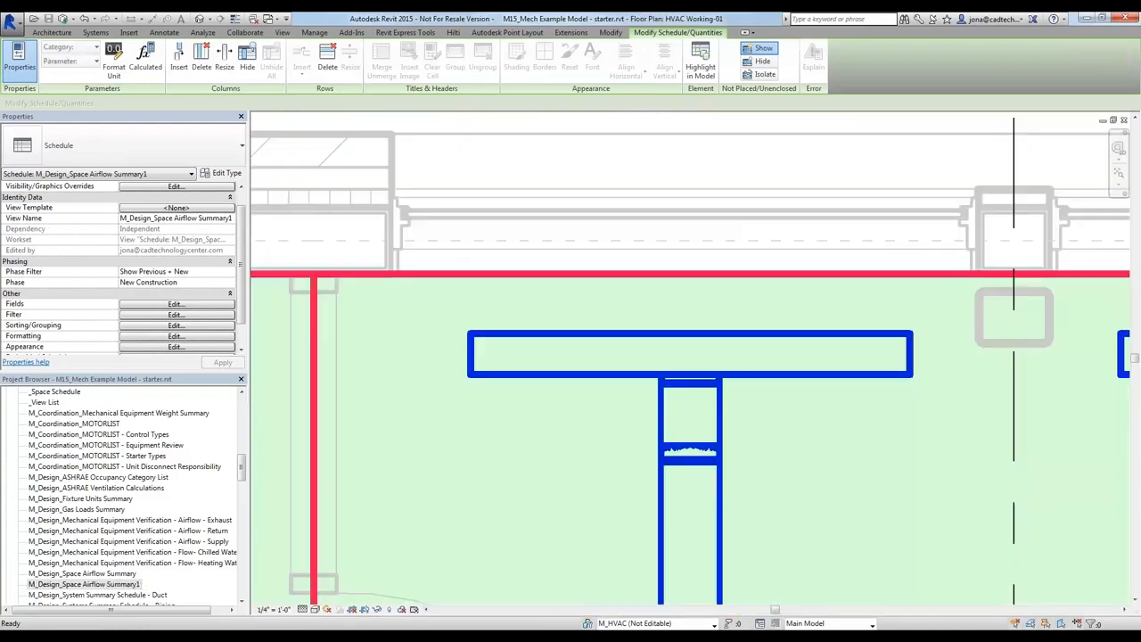
scroll(935, 426, down, 5)
middle_drag(935, 454, 285, 173)
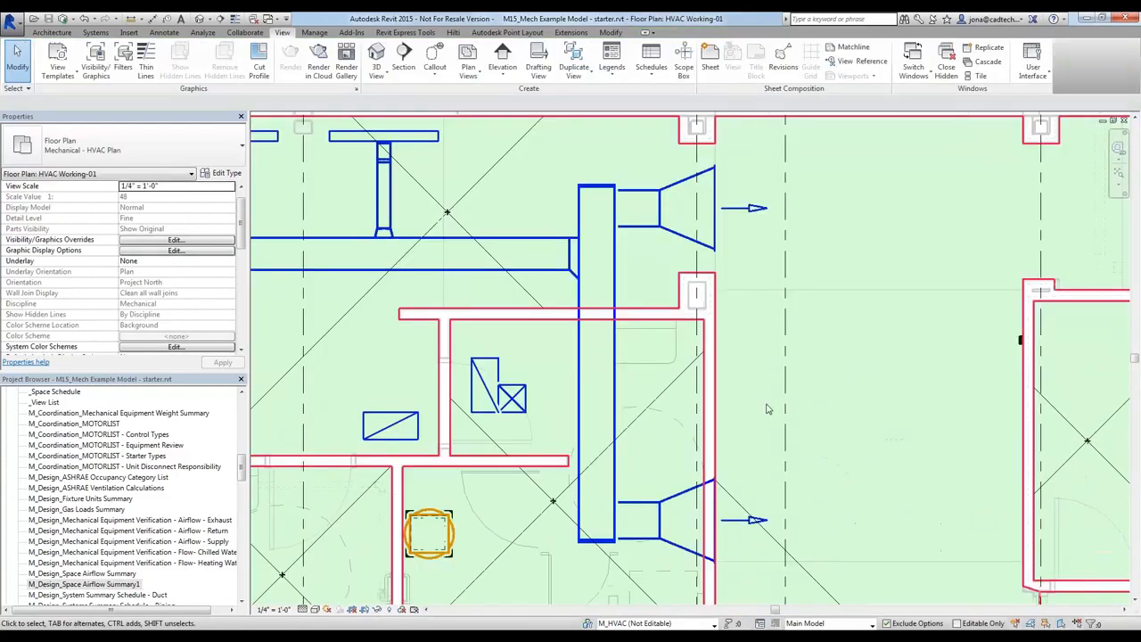
scroll(874, 466, down, 3)
scroll(602, 358, up, 4)
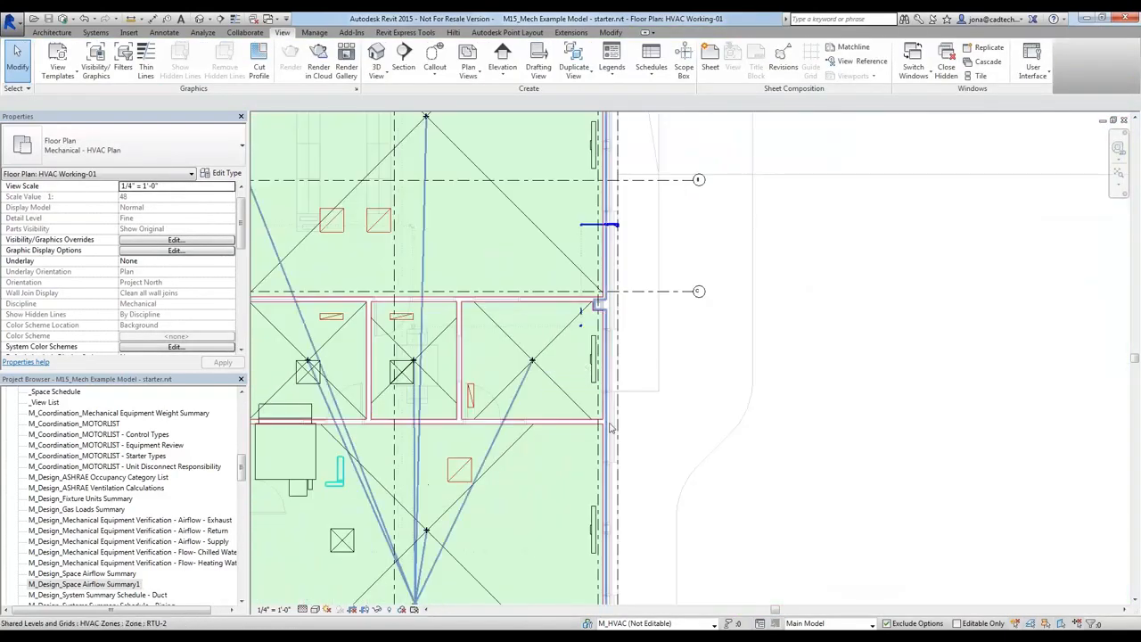
middle_drag(611, 427, 697, 156)
middle_drag(662, 440, 771, 180)
scroll(708, 236, up, 2)
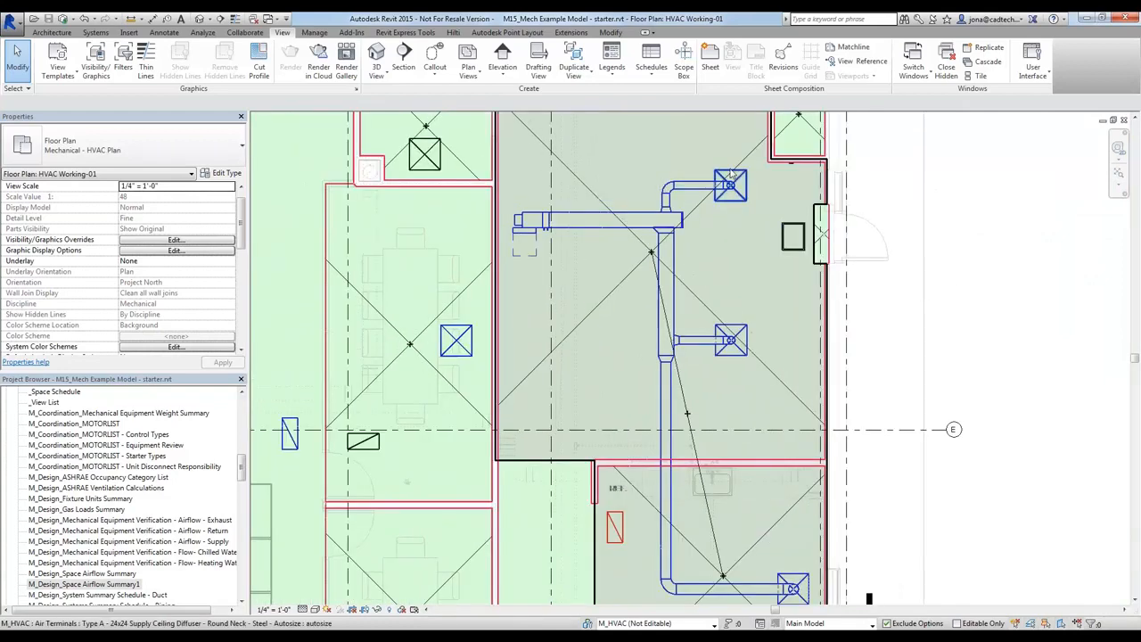
click(704, 194)
scroll(708, 191, up, 3)
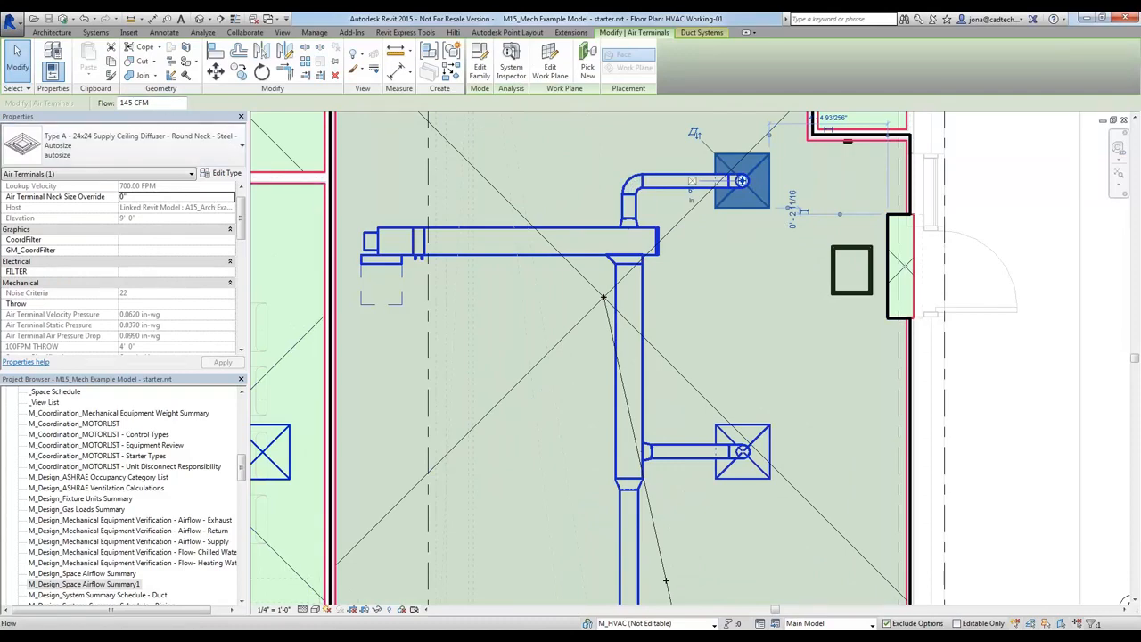
Run Duct Sizing on the northern diffuser's branch duct using velocity 1200 FPM and friction 0.10 in-wg/100ft, with Calculated Size Only
click(675, 198)
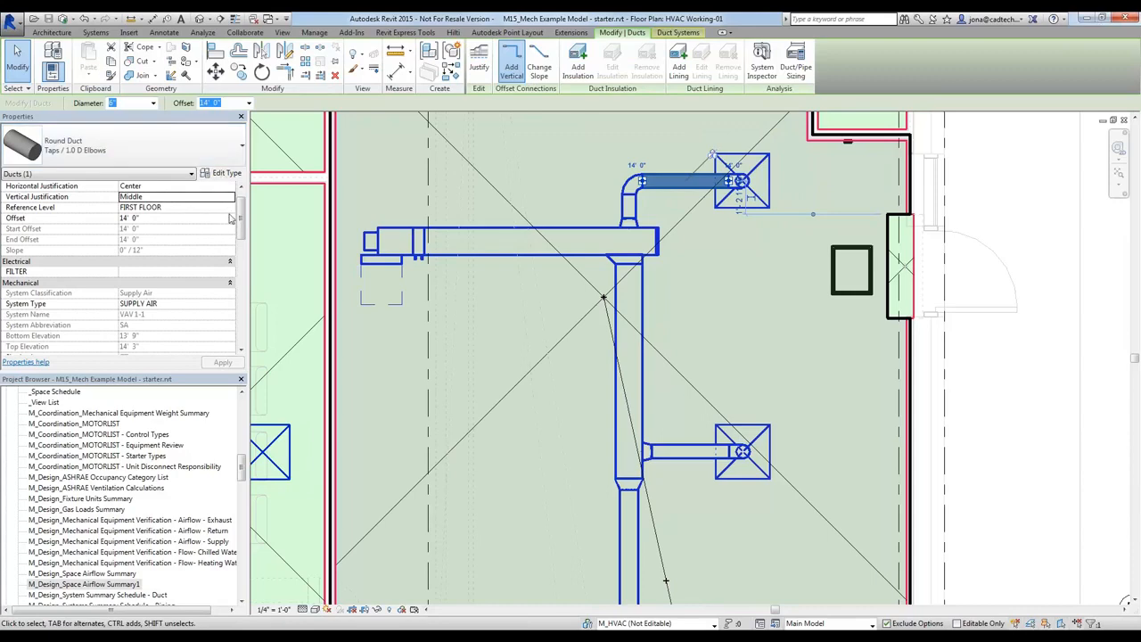
scroll(242, 217, down, 5)
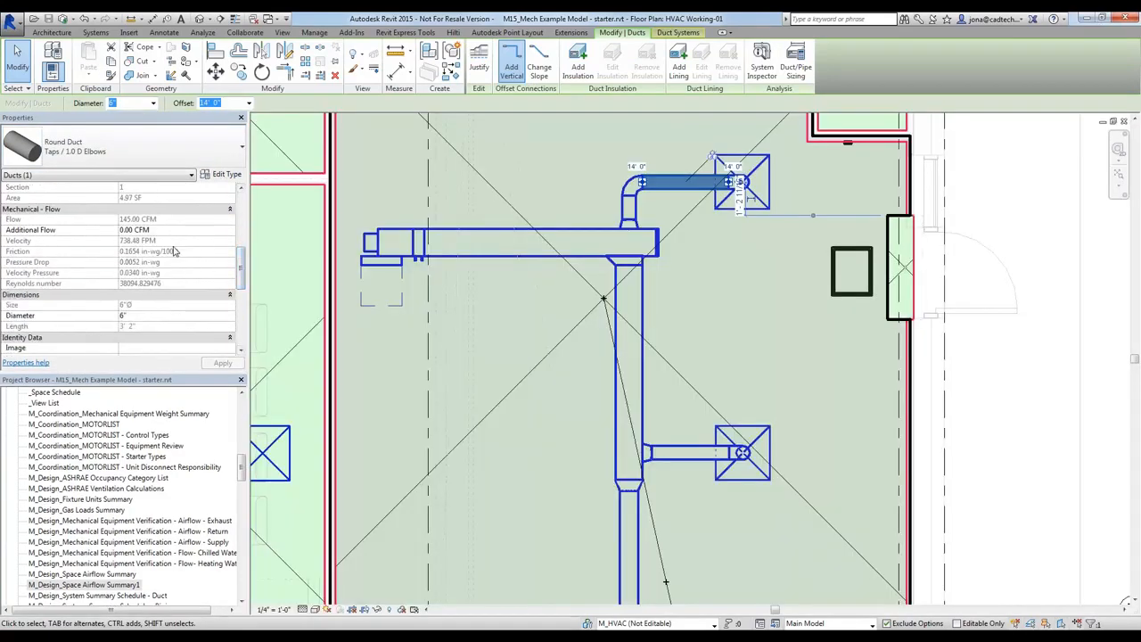
click(795, 71)
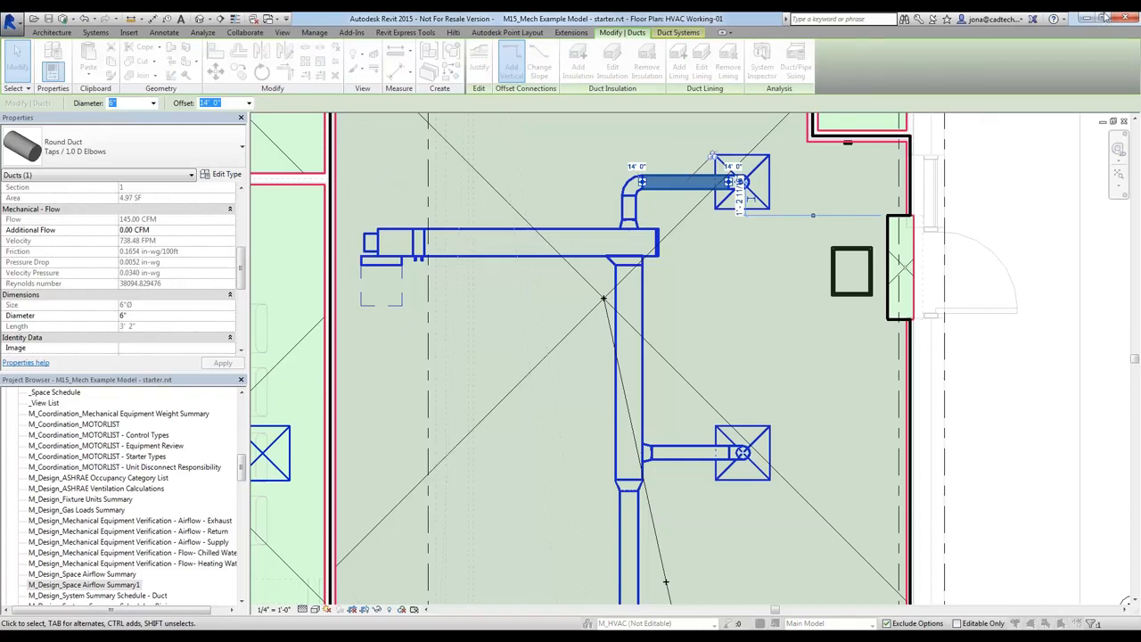
drag(1117, 487, 776, 237)
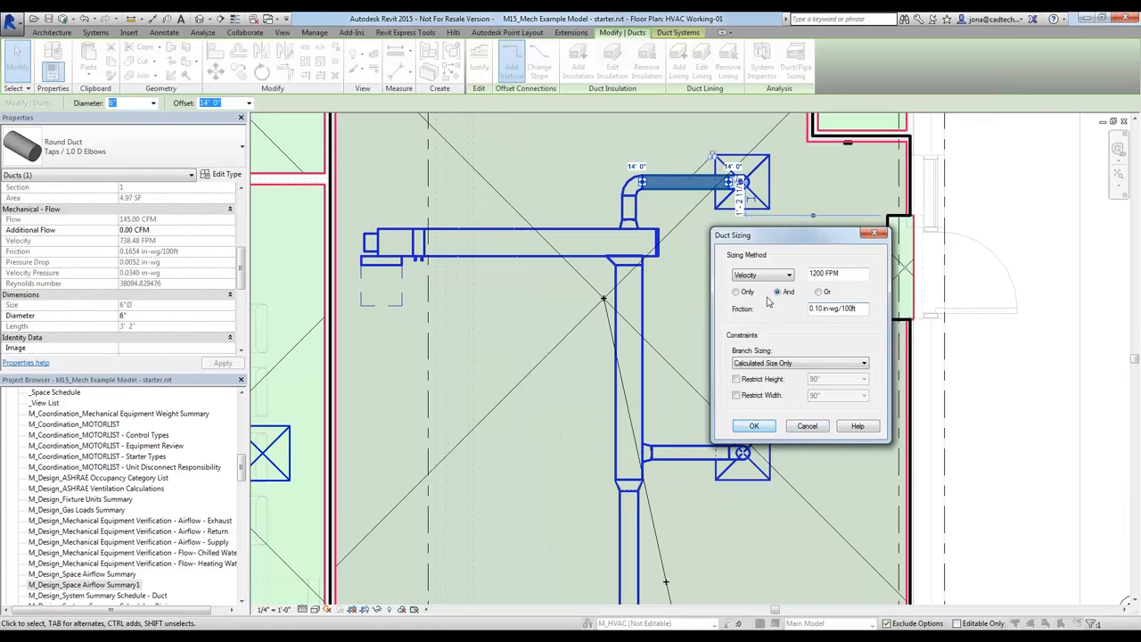
click(764, 432)
click(763, 432)
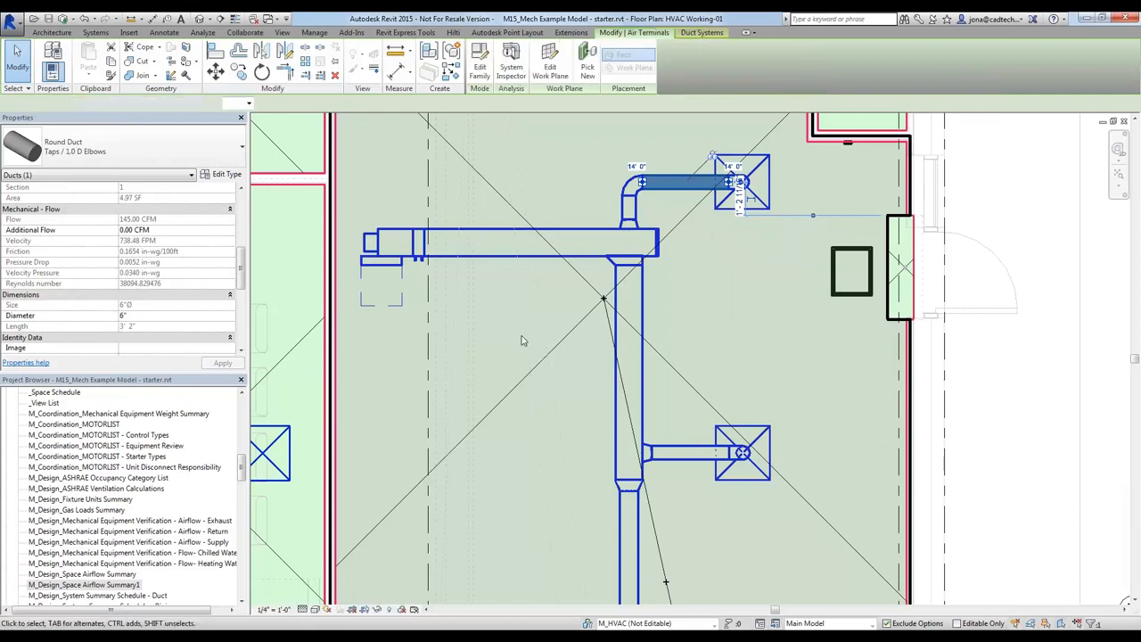
Set the flow of the three supply diffusers connected to the VAV box to 500 CFM
click(530, 299)
scroll(743, 254, down, 2)
middle_drag(771, 373, 747, 299)
click(717, 145)
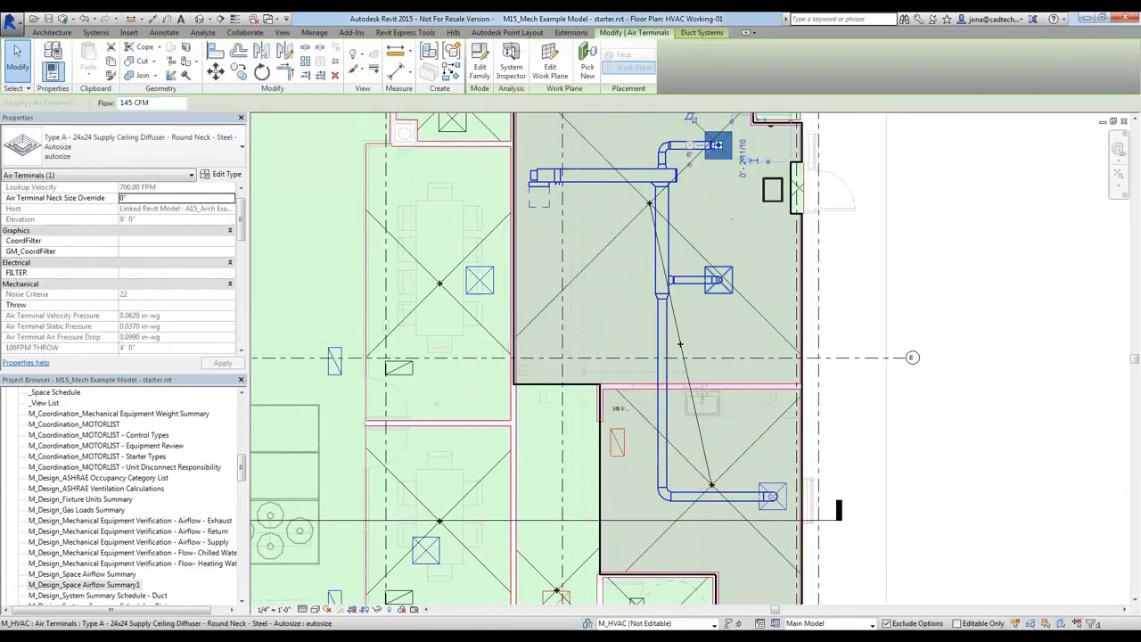
ctrl+click(718, 280)
ctrl+click(772, 495)
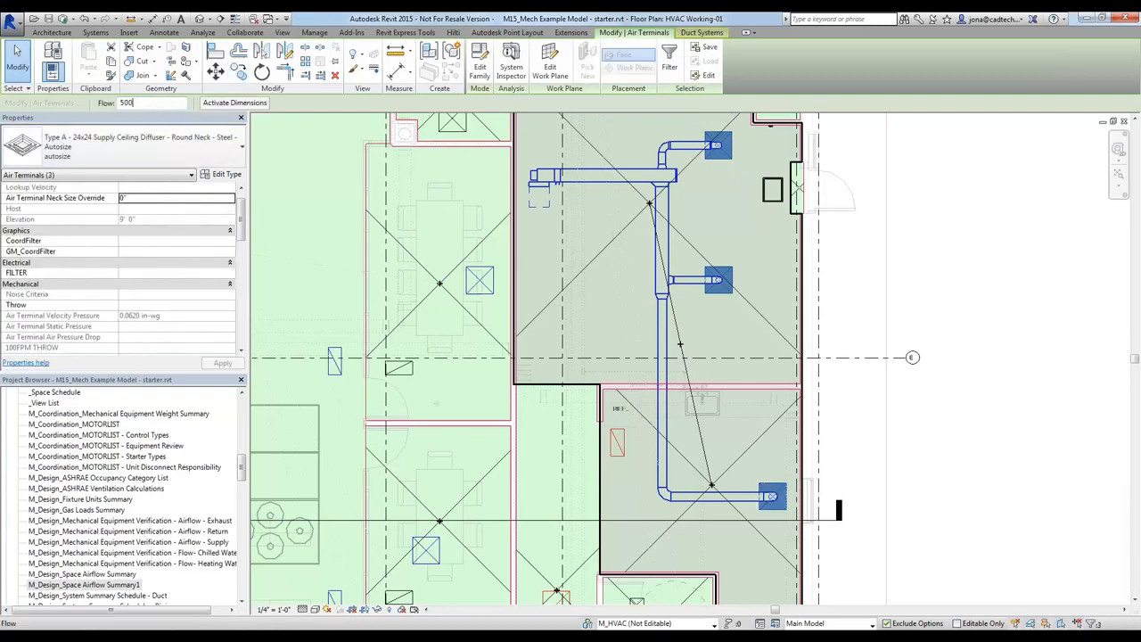
key(Return)
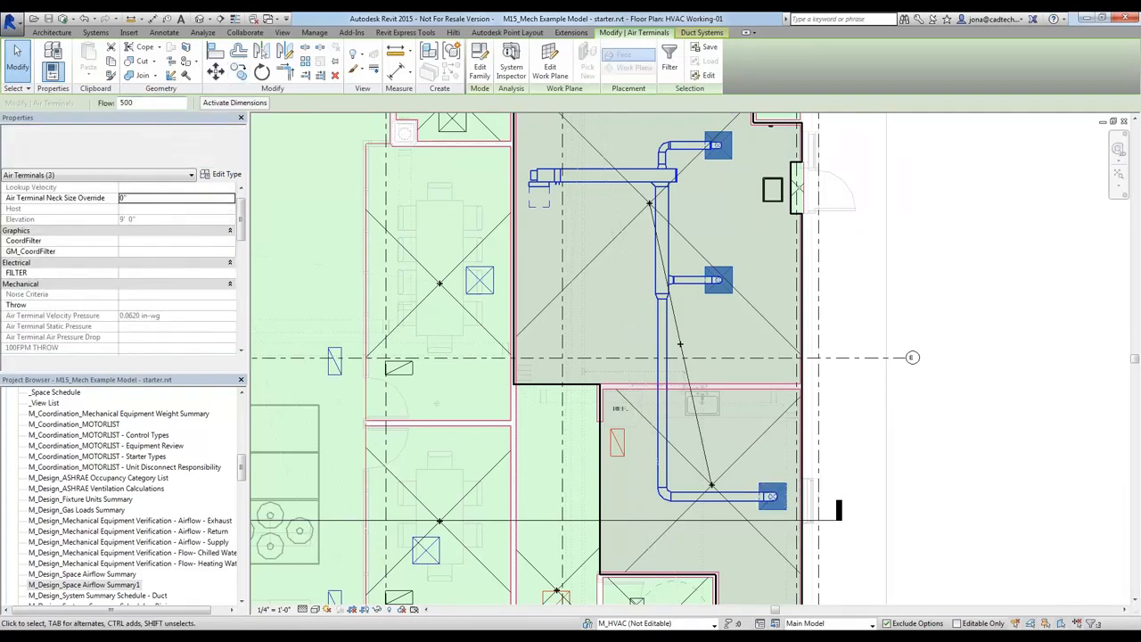
click(705, 221)
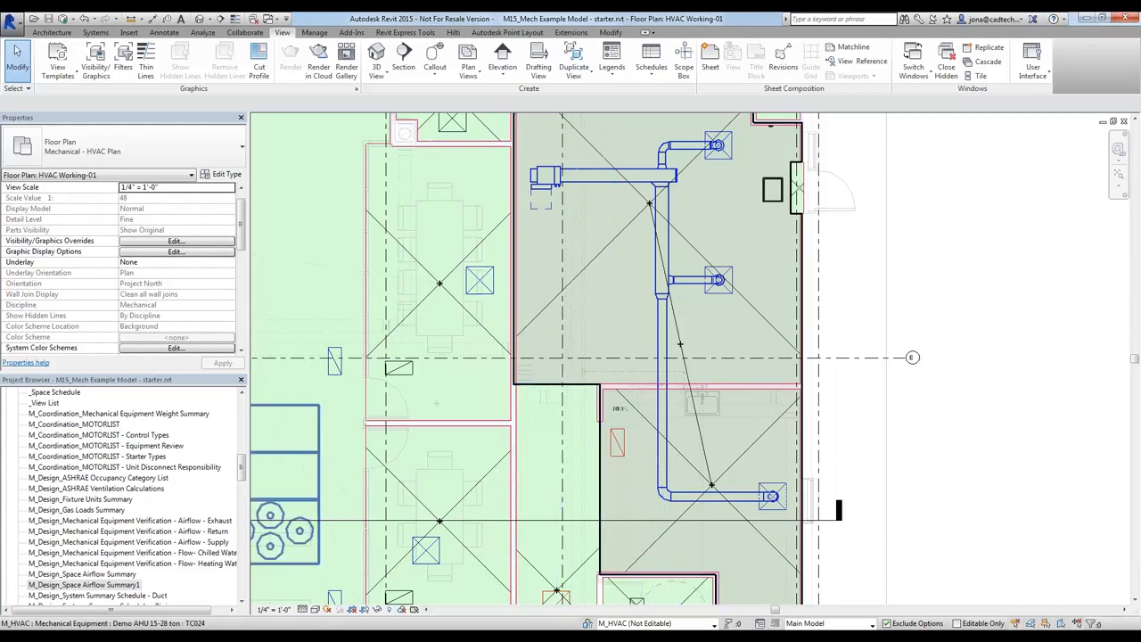
Check the new diffuser airflows in the M_Design_Space Airflow Summary1 schedule and return to the HVAC Working-01 floor plan
double_click(110, 584)
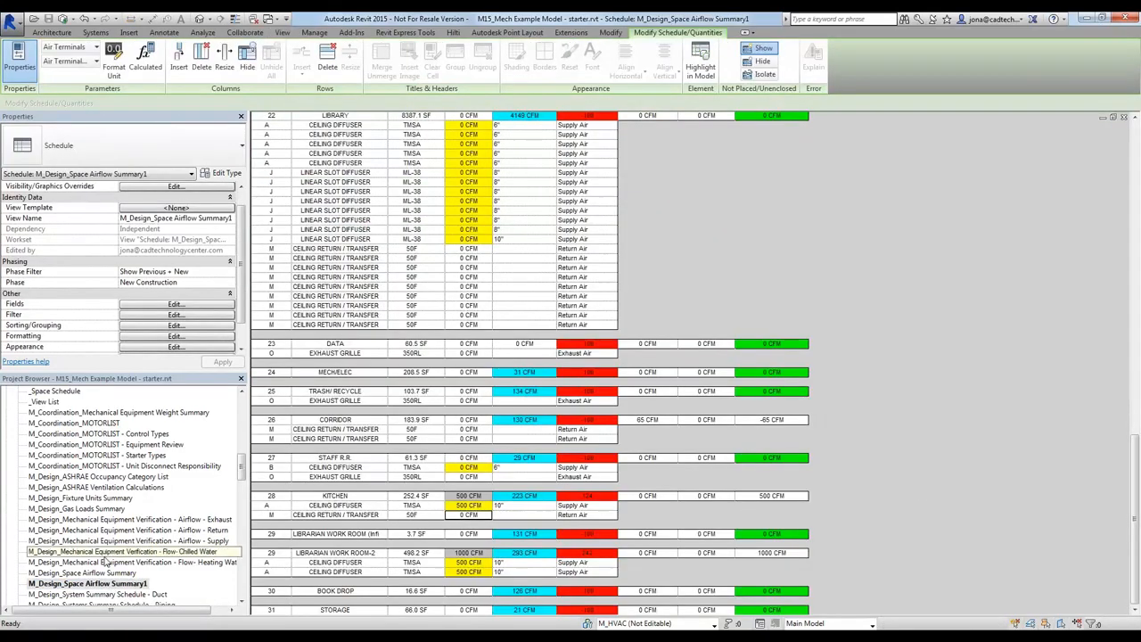
key(ctrl+Tab)
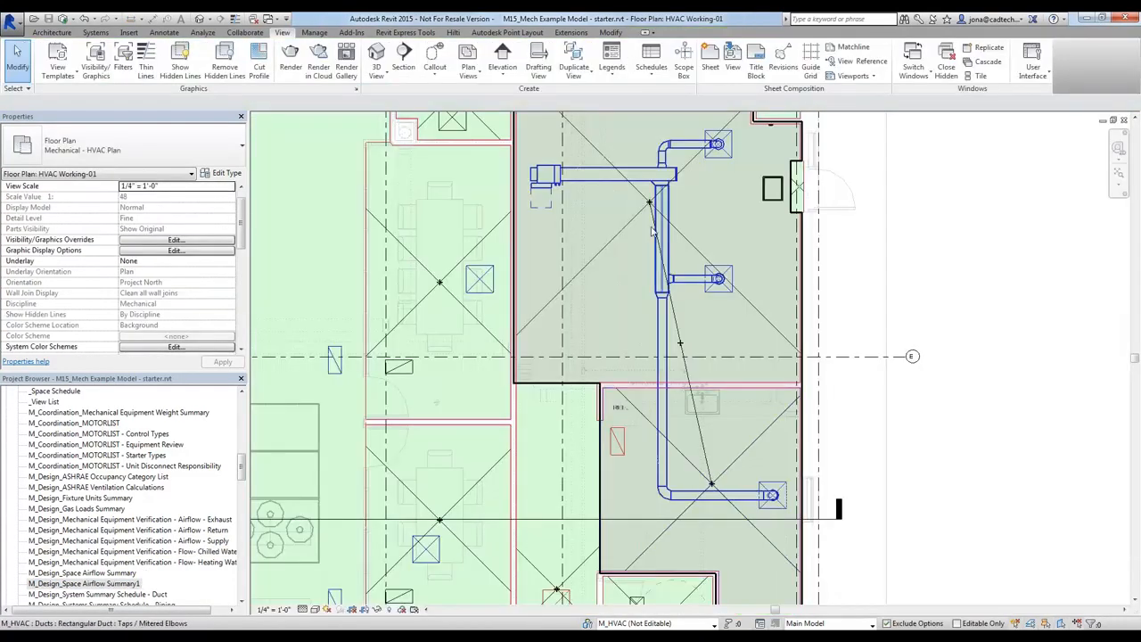
Resize the whole duct network downstream of the VAV box at velocity 1200 FPM and friction 0.10 in-wg/100ft, using Calculated Size Only
key(Tab)
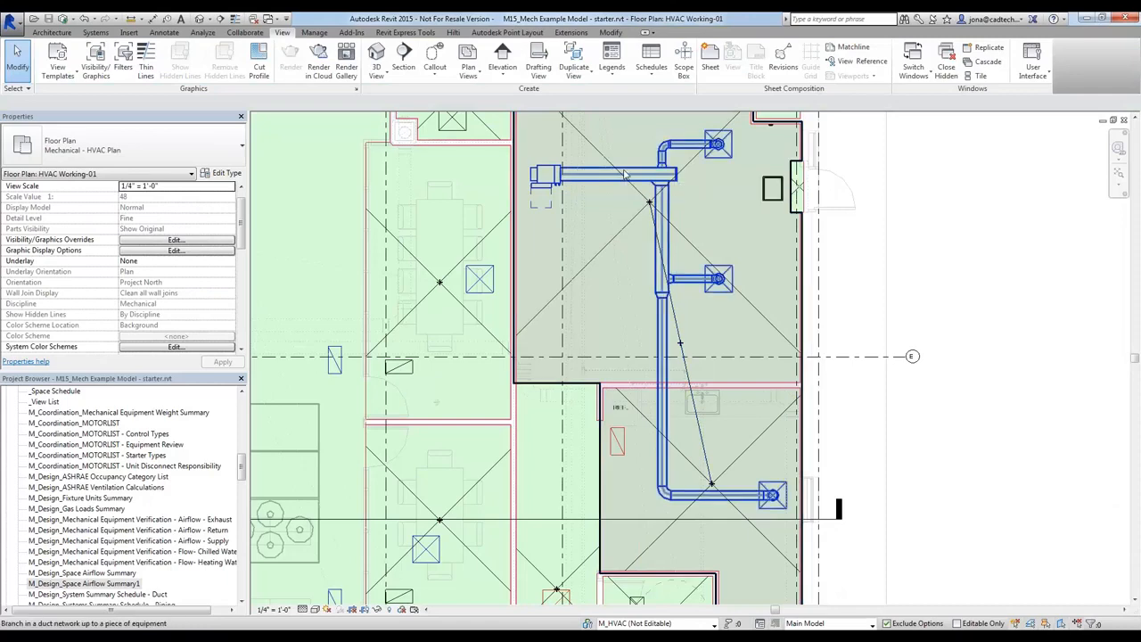
click(626, 175)
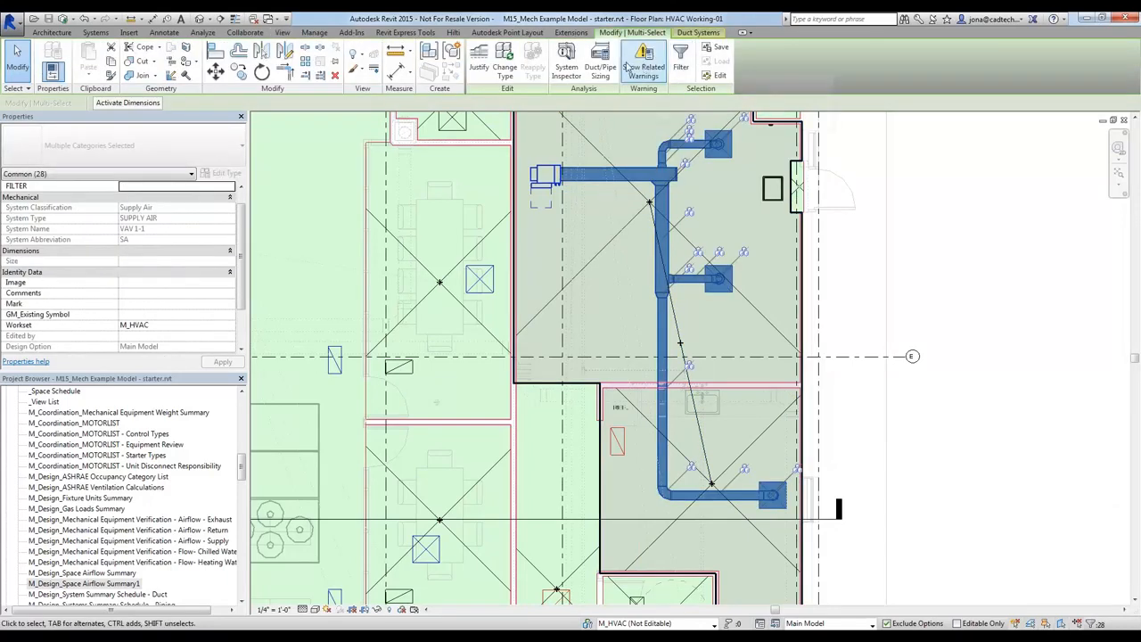
click(600, 64)
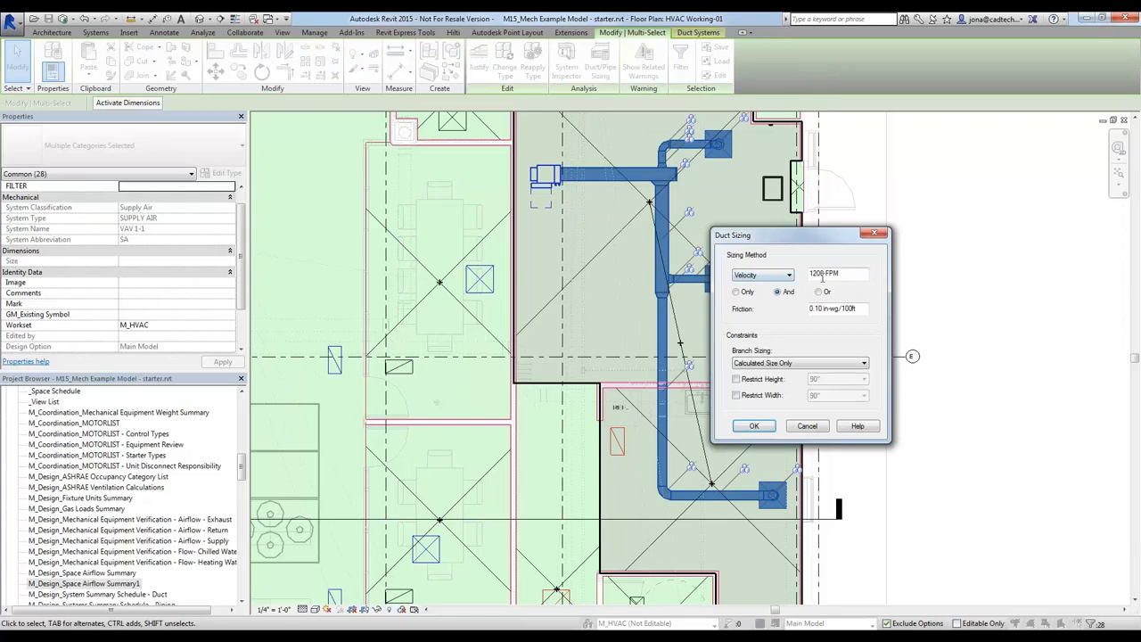
click(754, 426)
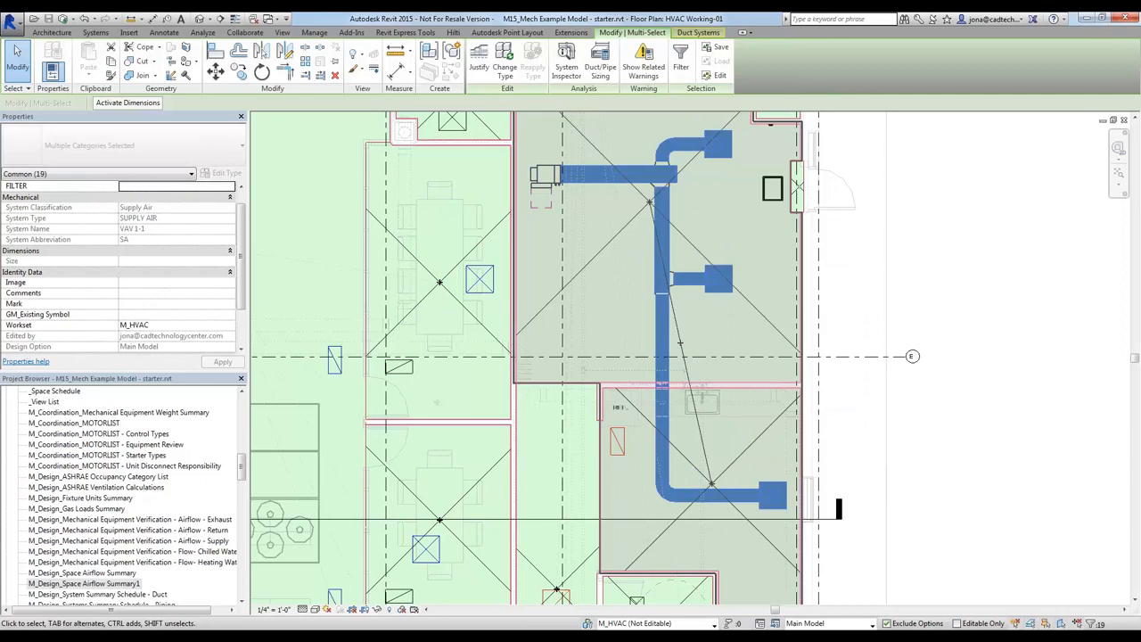
key(Escape)
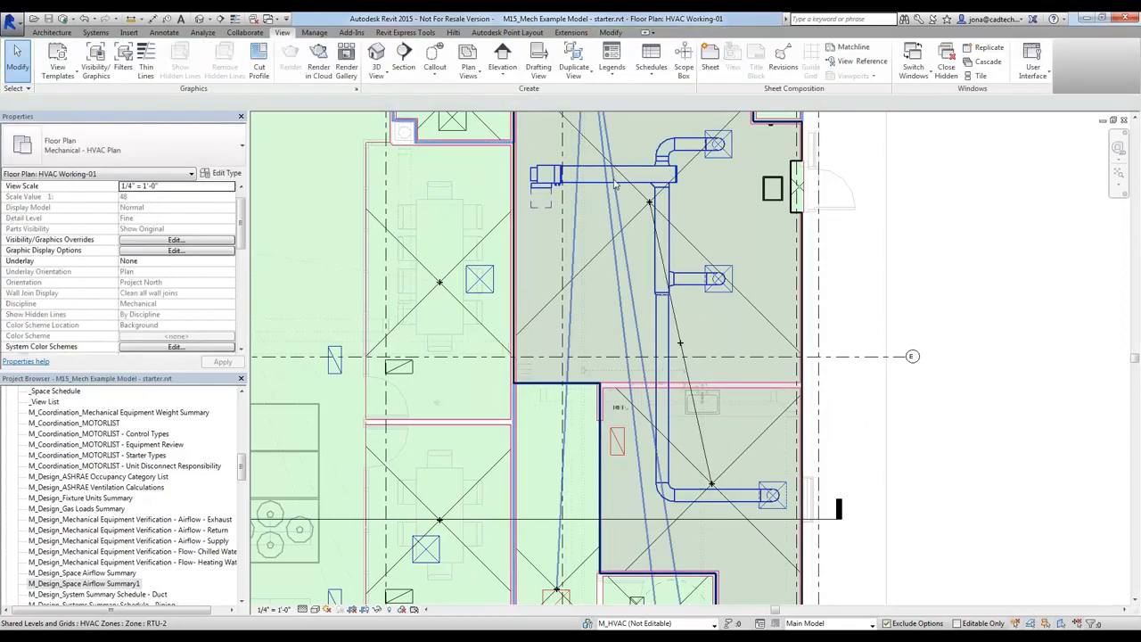
Examine the flow, velocity and friction properties of the rectangular main duct leaving the VAV box
click(603, 182)
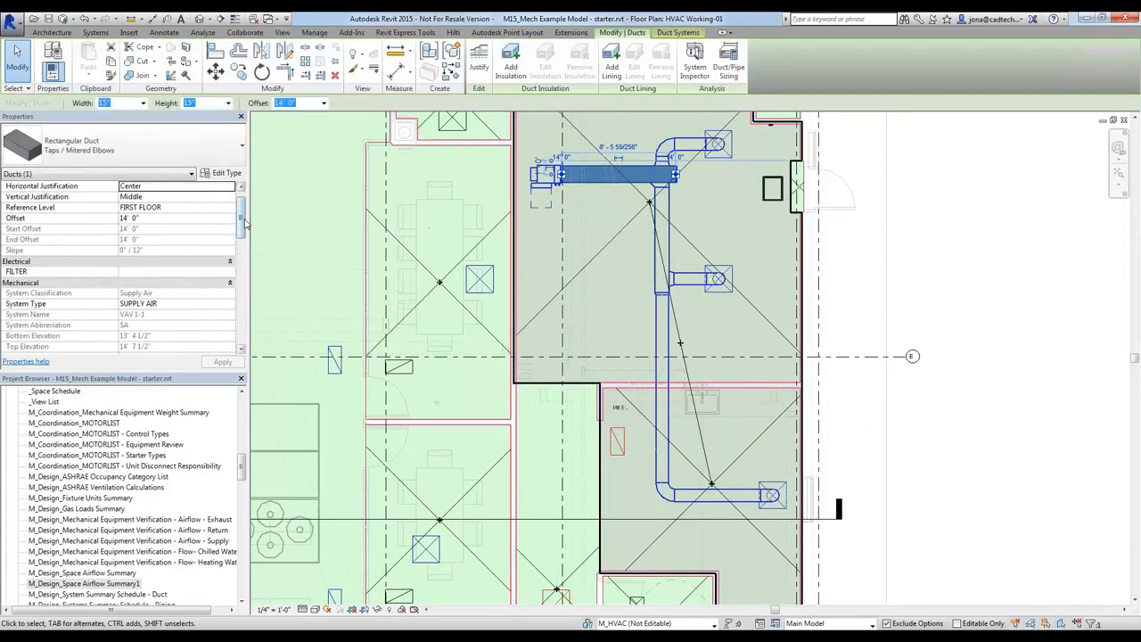
drag(241, 198, 243, 267)
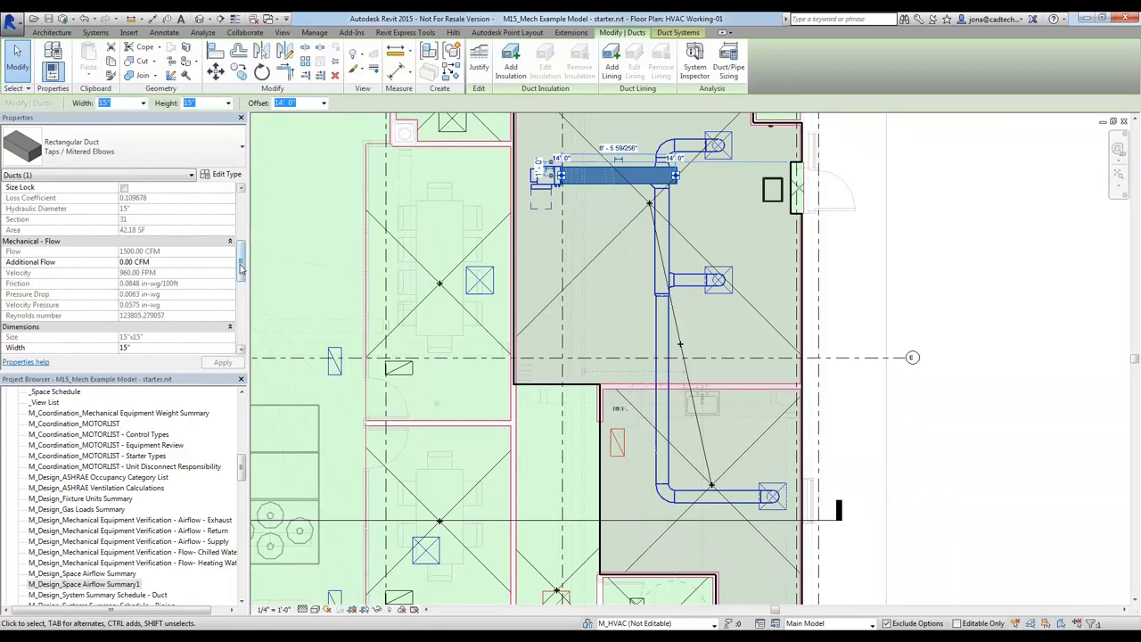
click(874, 256)
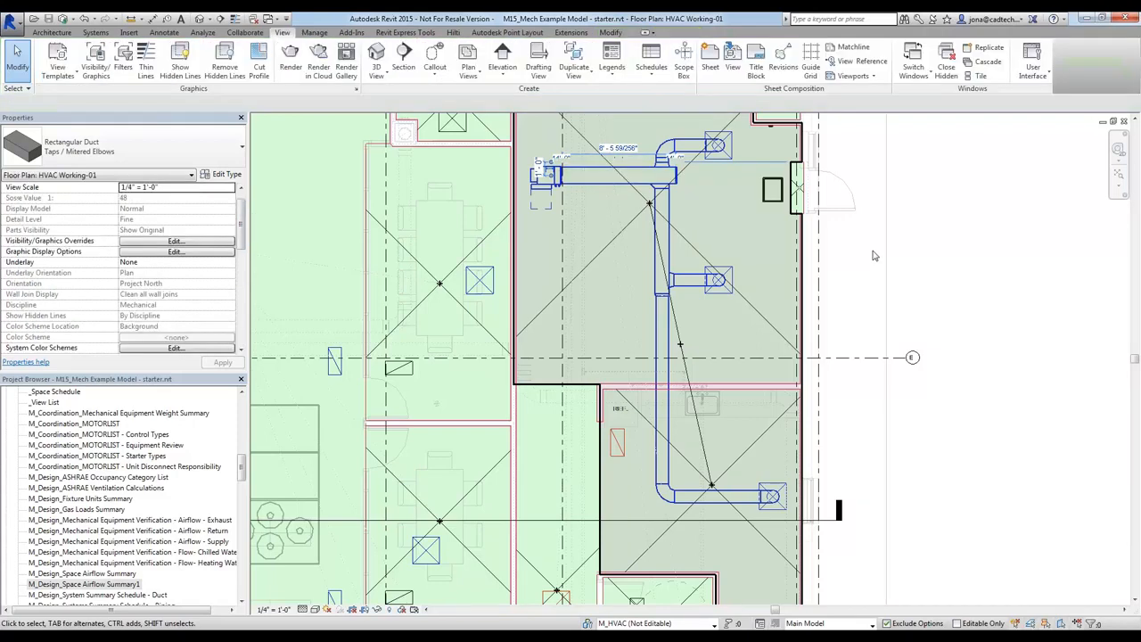
Copy the VAV box twice straight south, once within the same room and once into the corridor below it
middle_drag(551, 188, 591, 287)
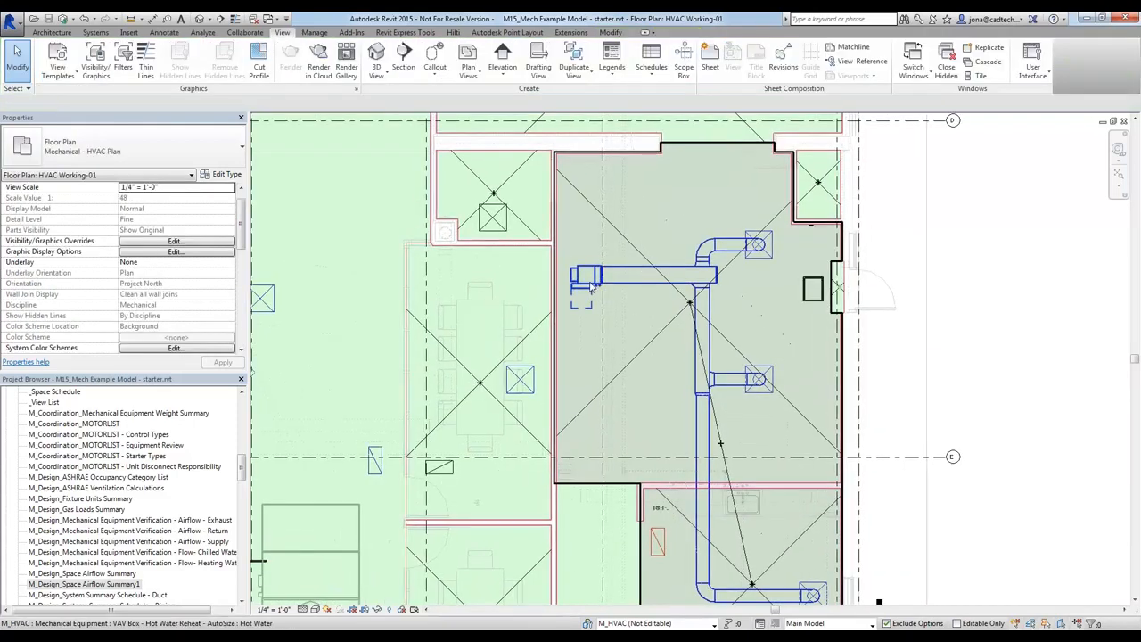
click(591, 287)
key(m)
key(v)
click(591, 284)
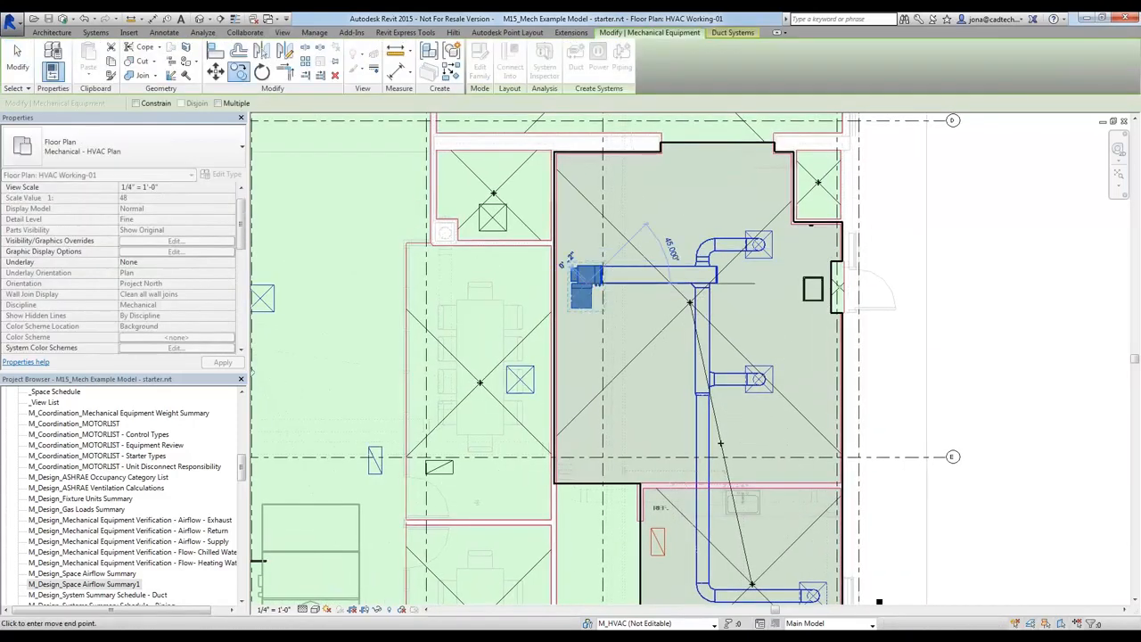
click(588, 375)
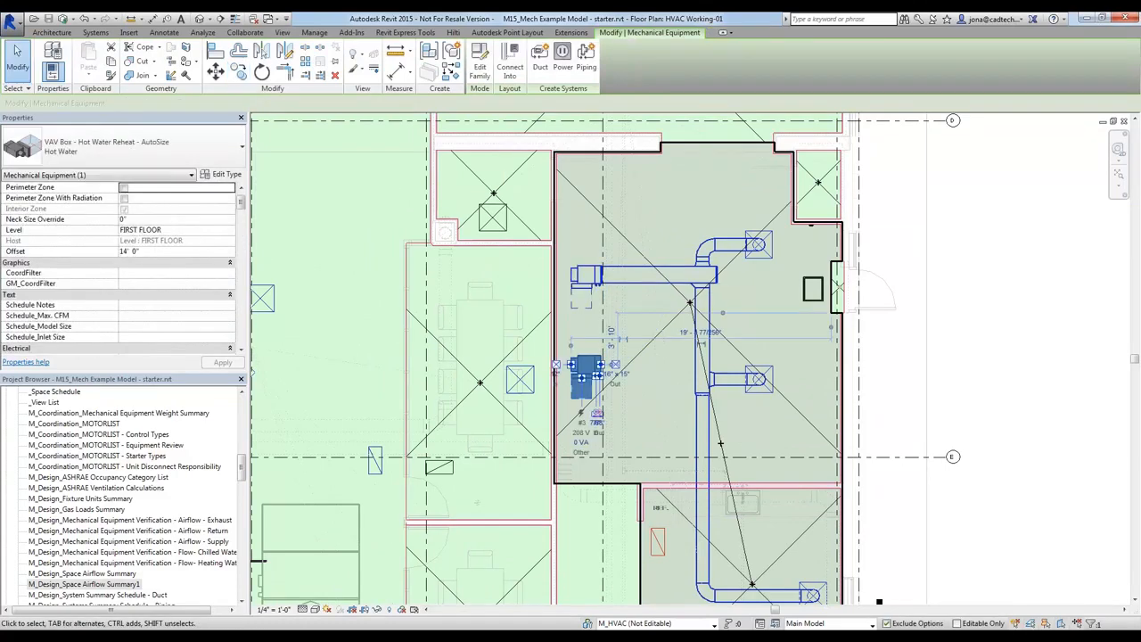
key(c)
key(o)
click(580, 374)
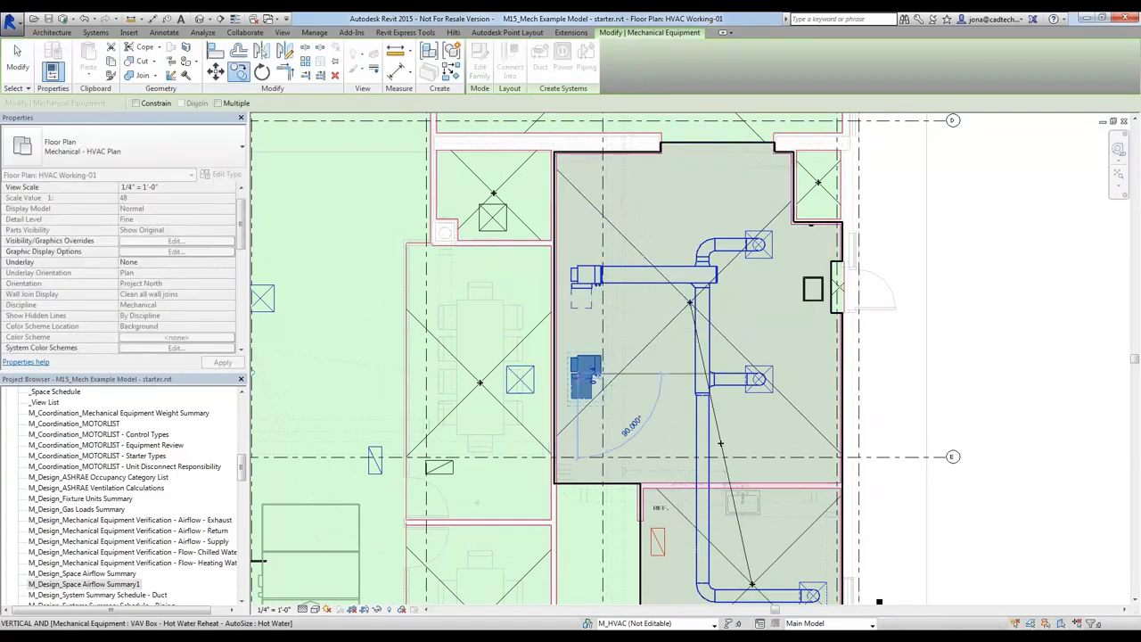
click(584, 517)
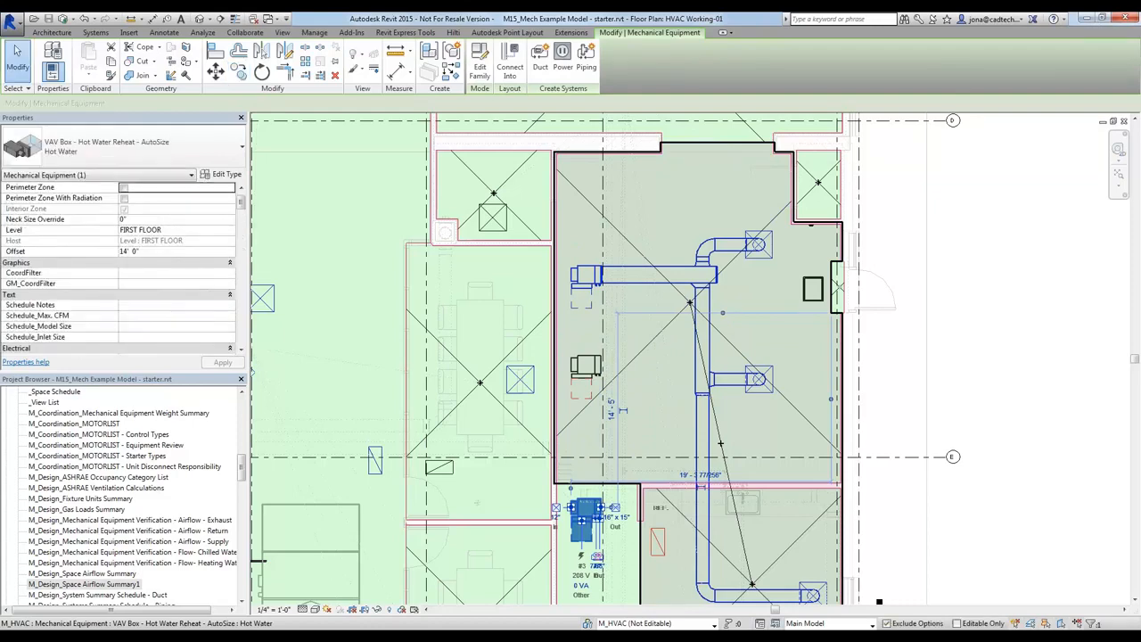
Create a SUPPLY AIR duct system named RTU-2 for the three VAV boxes, using the round 12" Supply Air Intake connector
key(Escape)
click(585, 512)
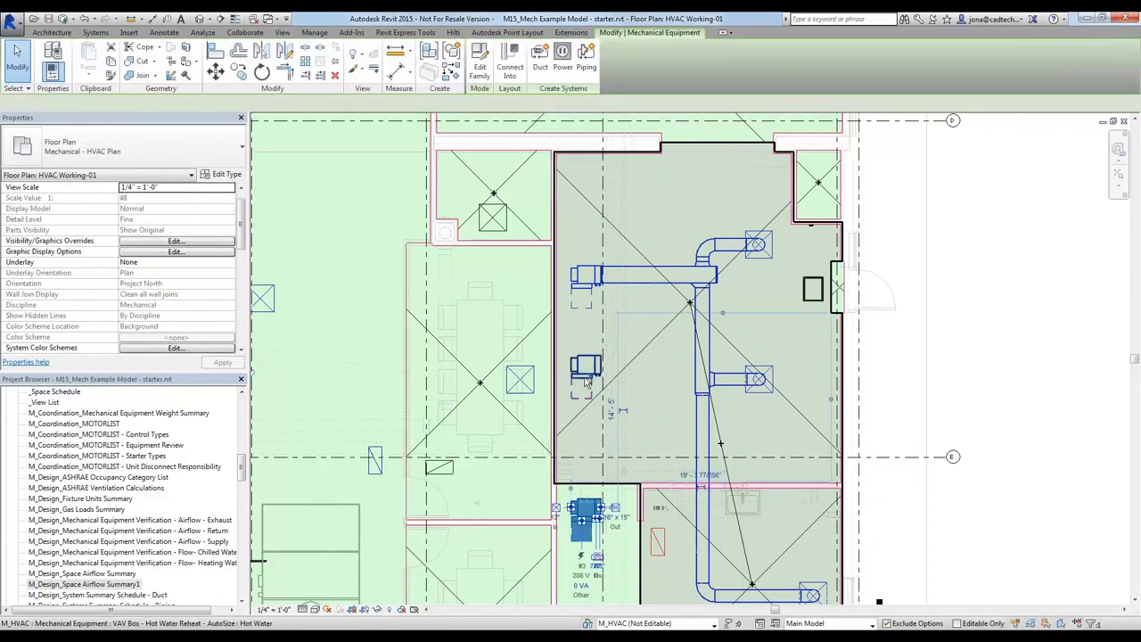
ctrl+click(586, 370)
ctrl+click(586, 278)
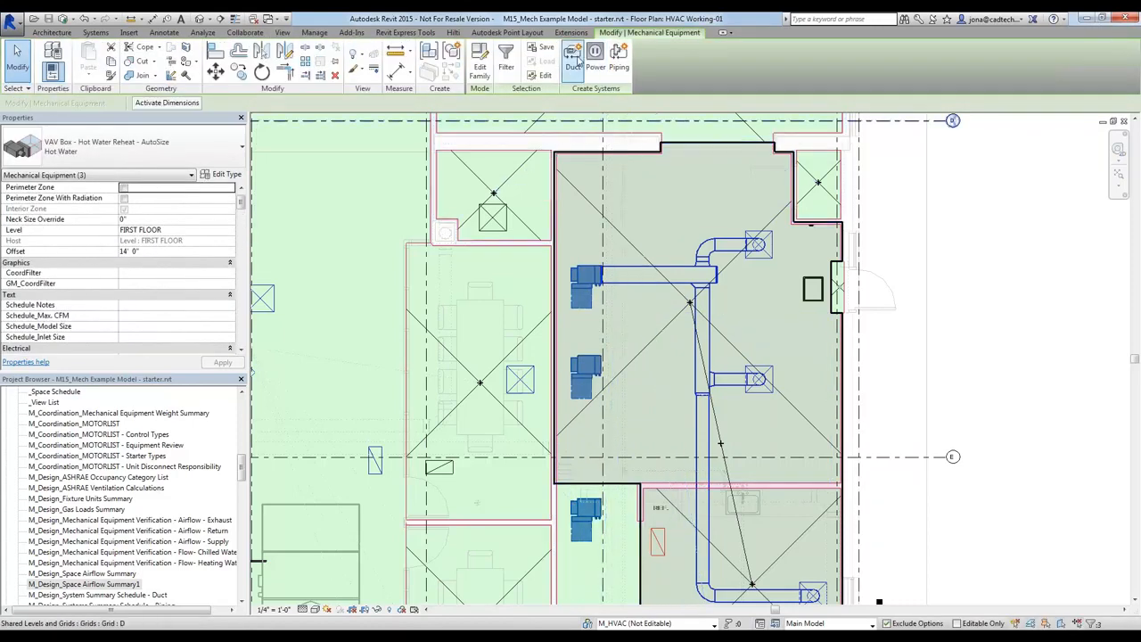
click(572, 60)
drag(972, 277, 799, 274)
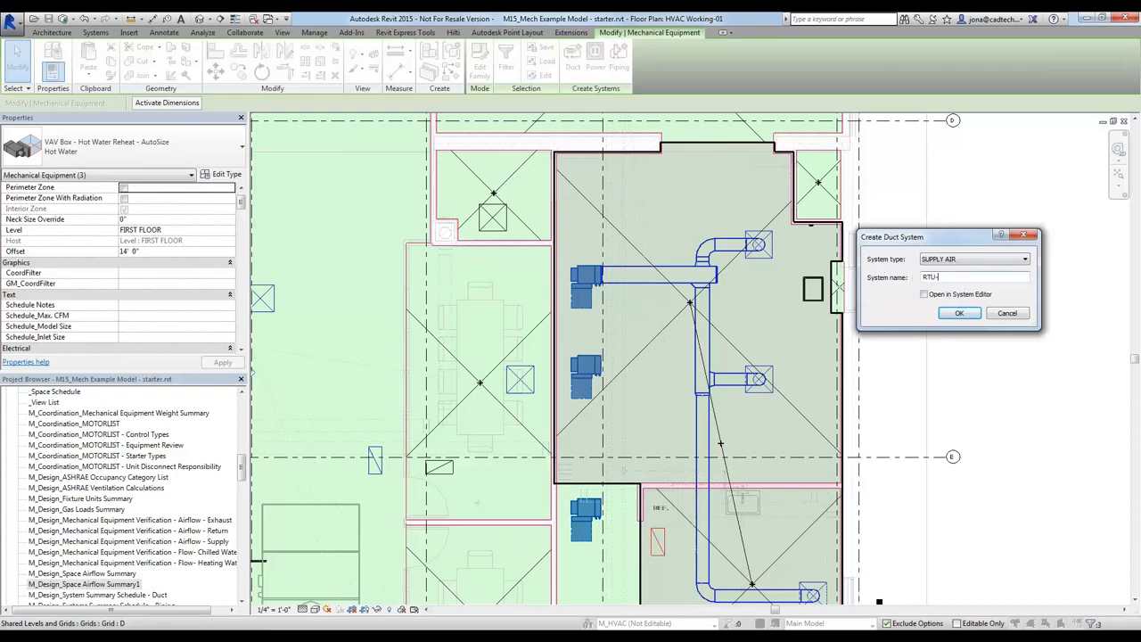
key(Return)
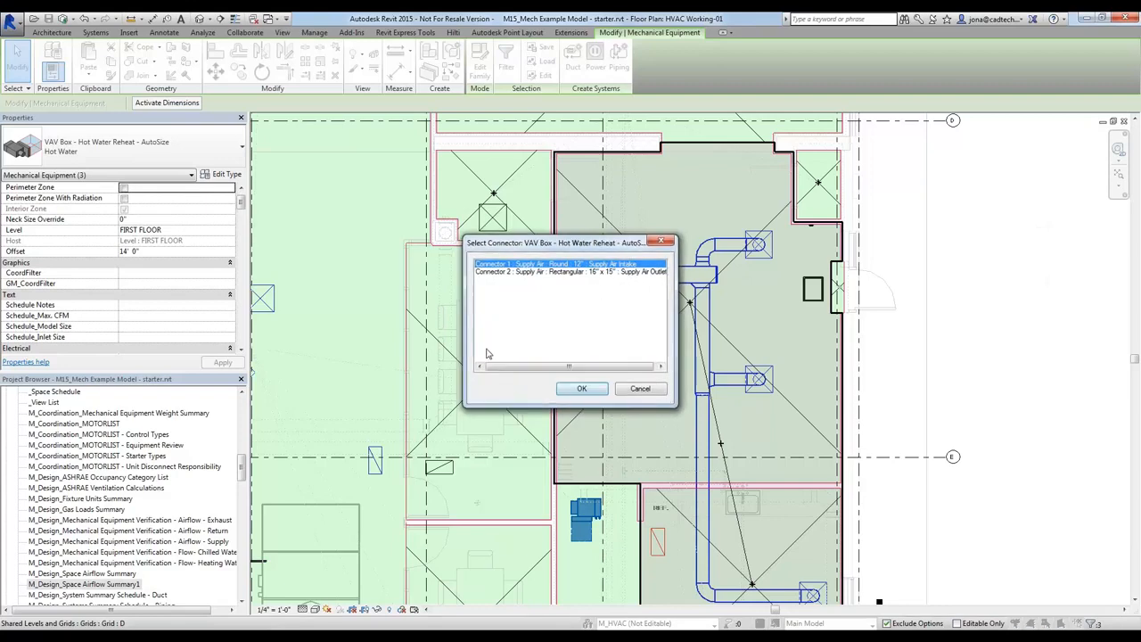
click(577, 390)
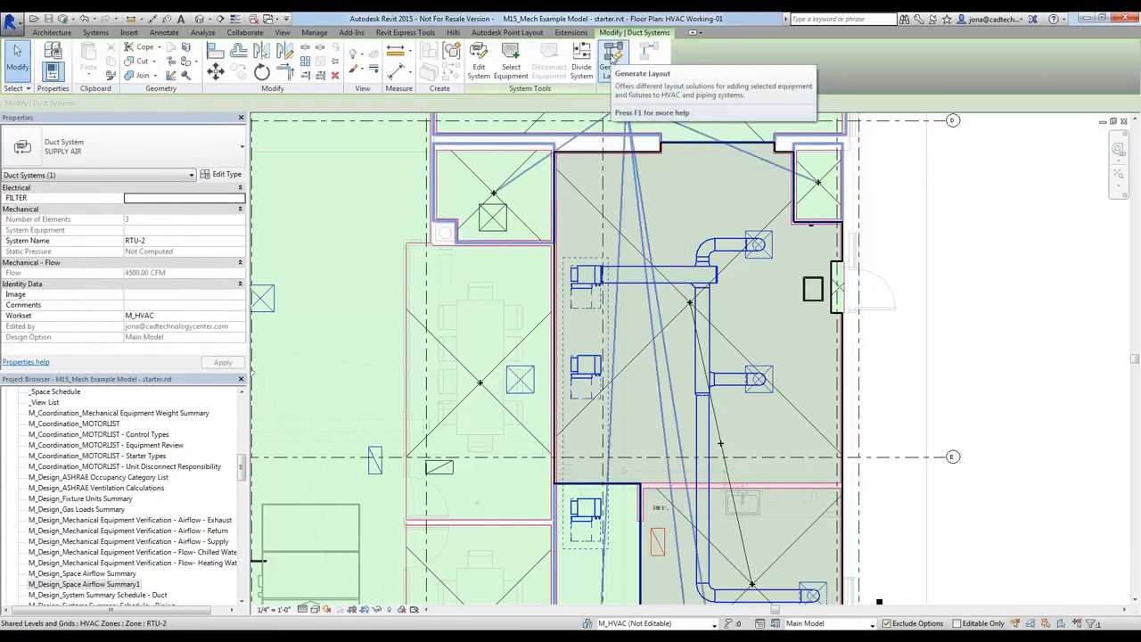
click(511, 70)
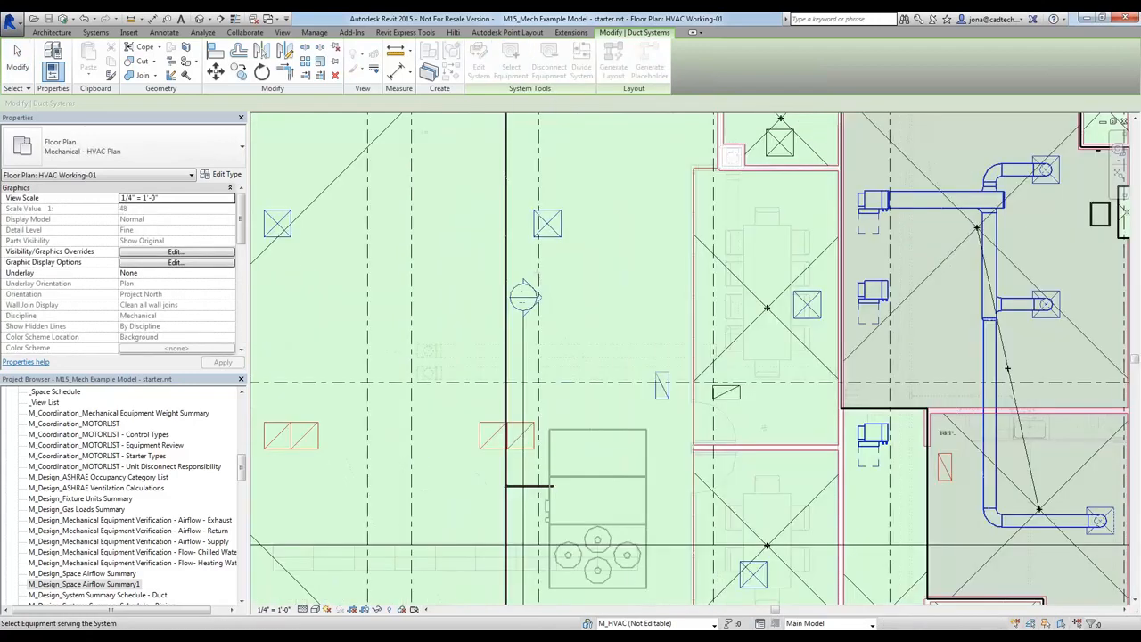
scroll(784, 246, down, 3)
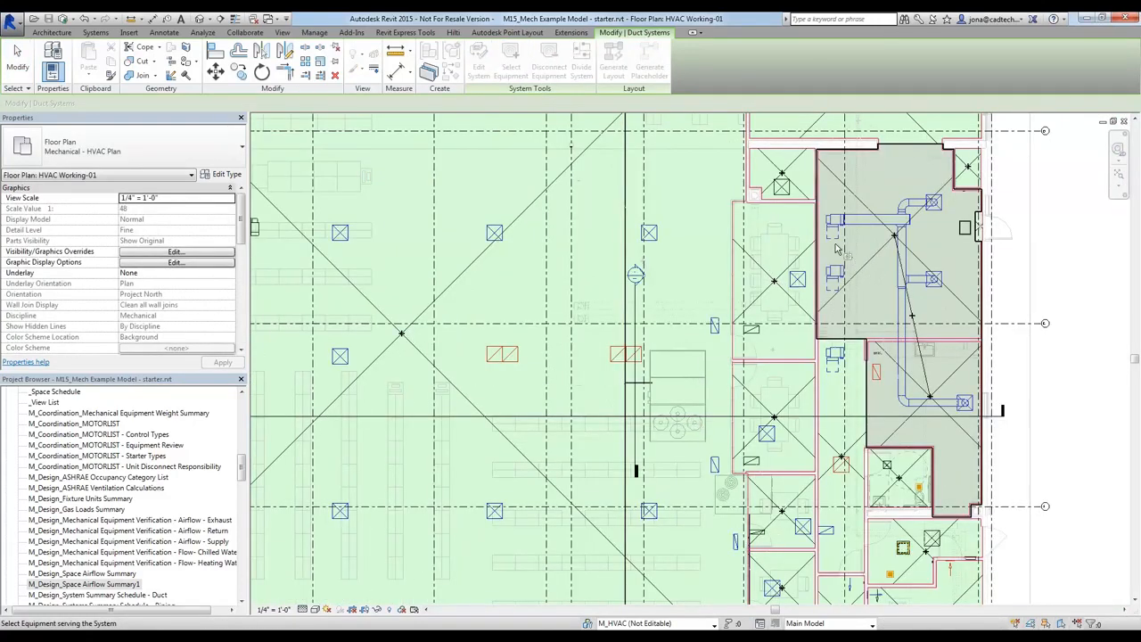
scroll(836, 249, up, 5)
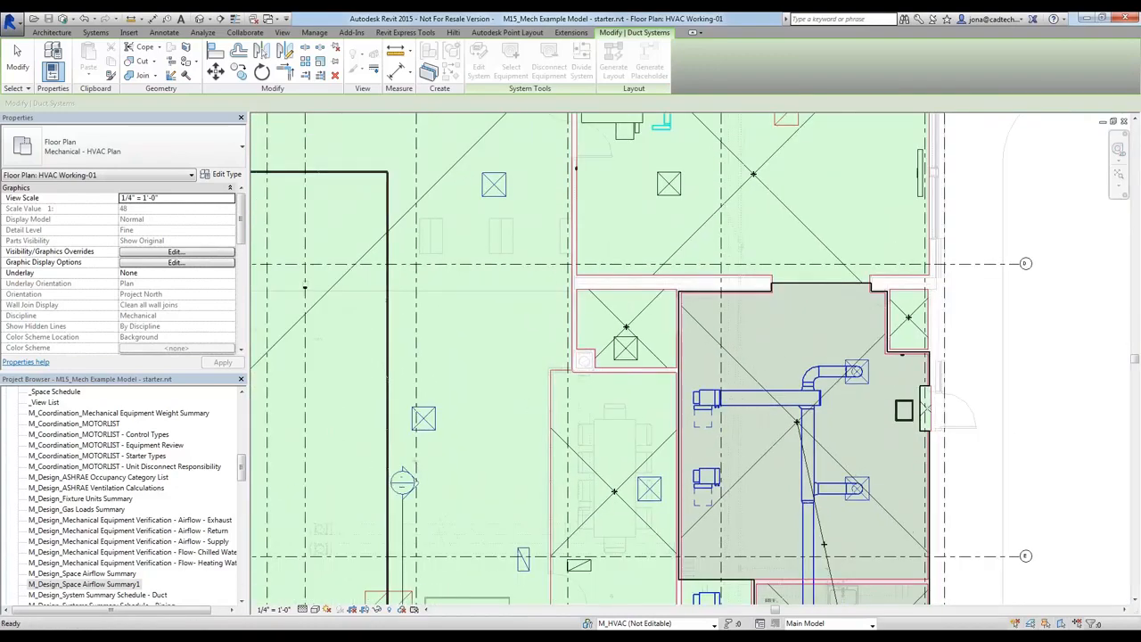
Generate the RTU-2 duct layout connecting the three VAV box inlets, using Network solution 1 of 5
click(704, 401)
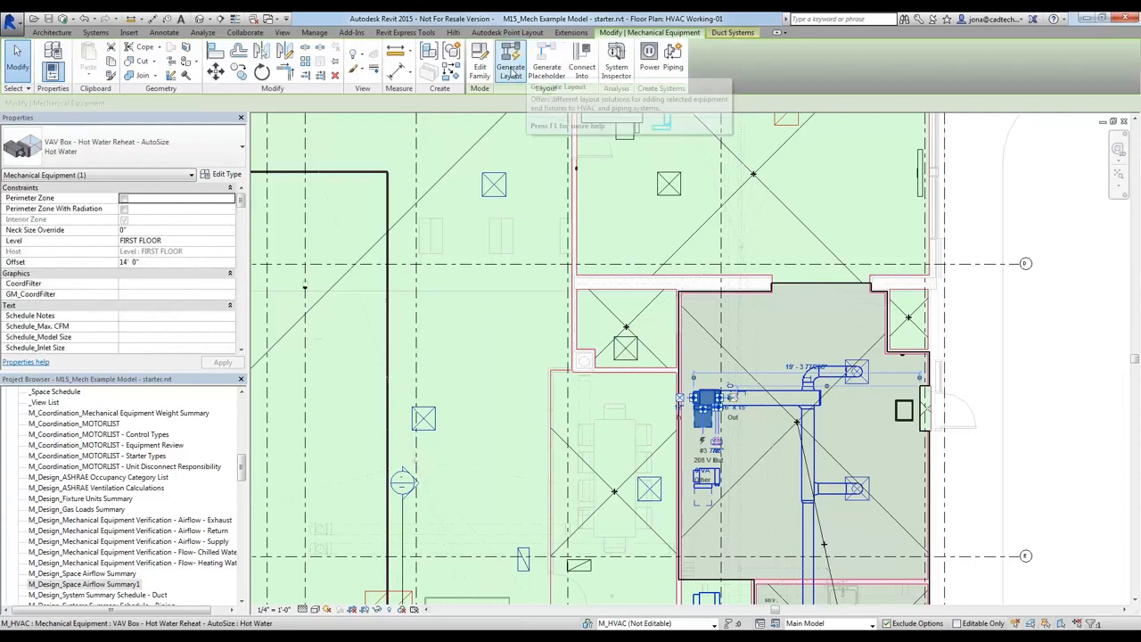
middle_drag(720, 314, 692, 191)
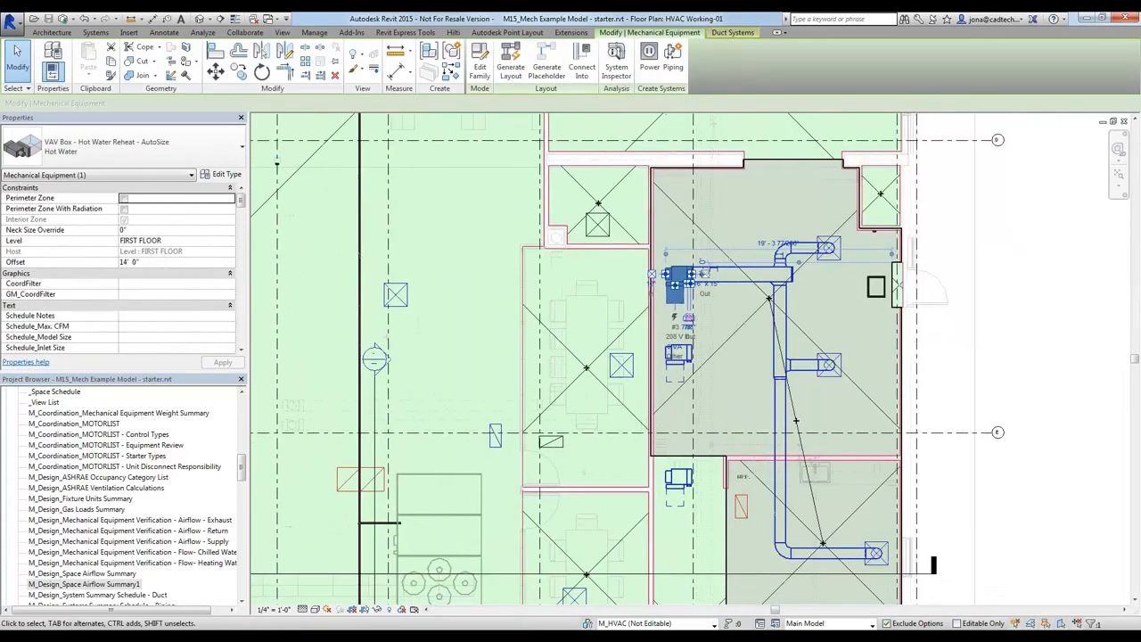
drag(638, 291, 638, 355)
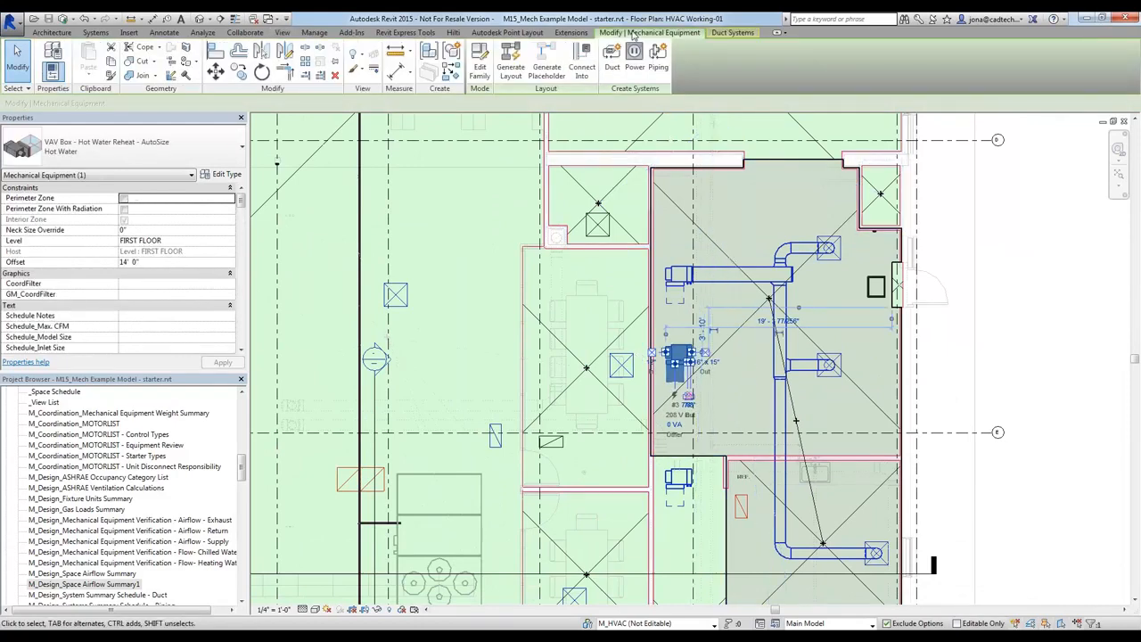
click(511, 64)
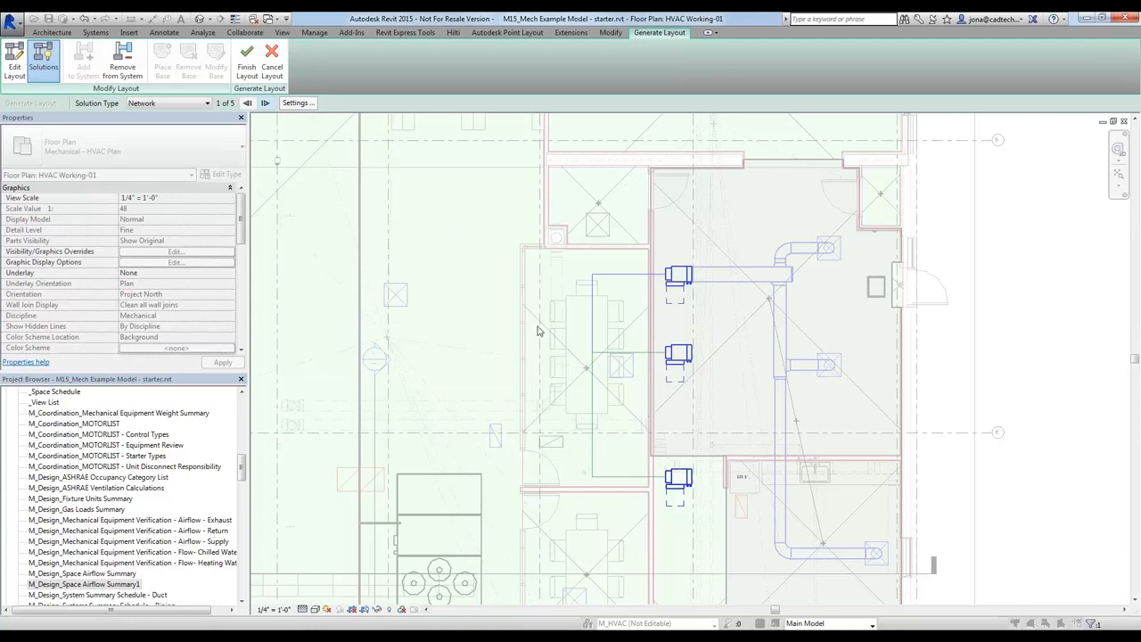
click(247, 64)
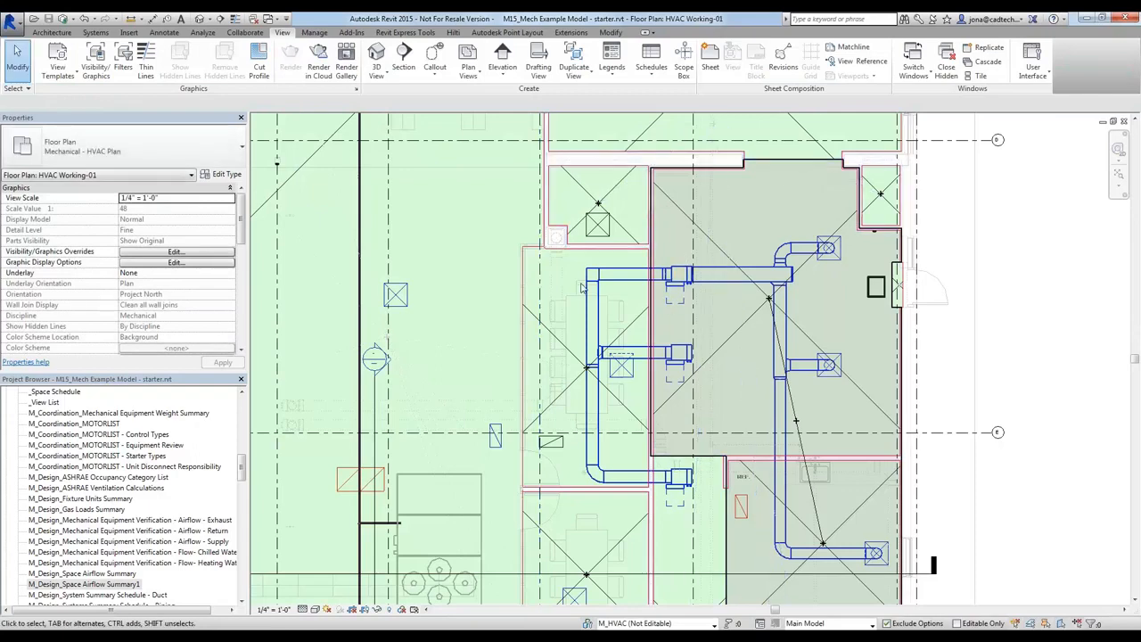
Delete the duct run and mitered elbow joining the northern VAV box to the new main, plus the transition at the remaining main's end
scroll(581, 287, up, 3)
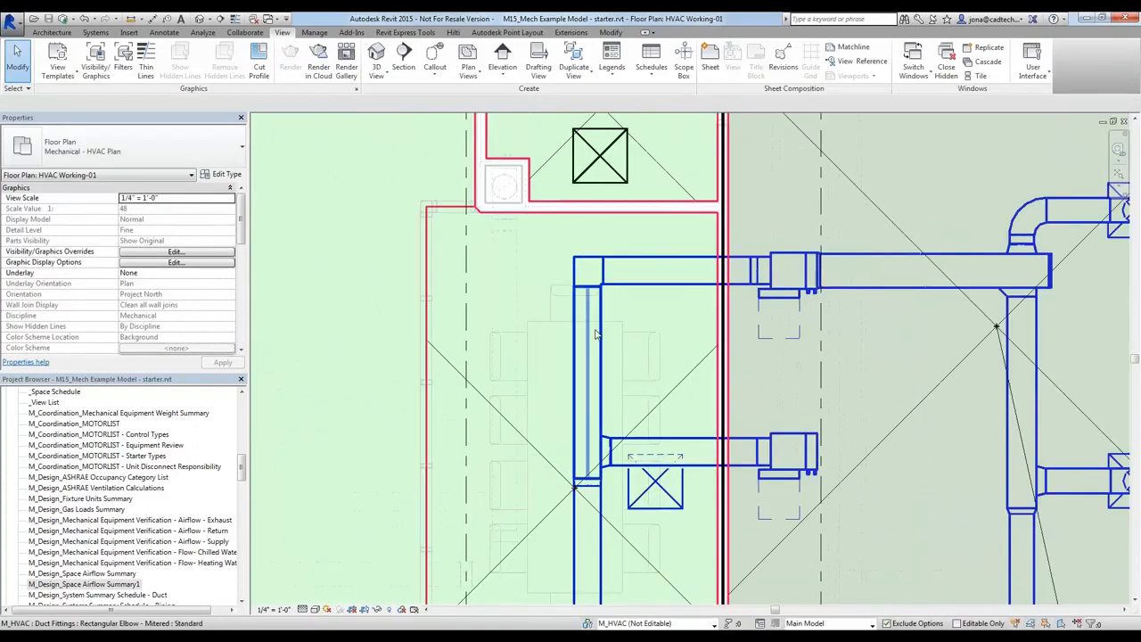
middle_drag(632, 435, 590, 310)
scroll(592, 301, down, 1)
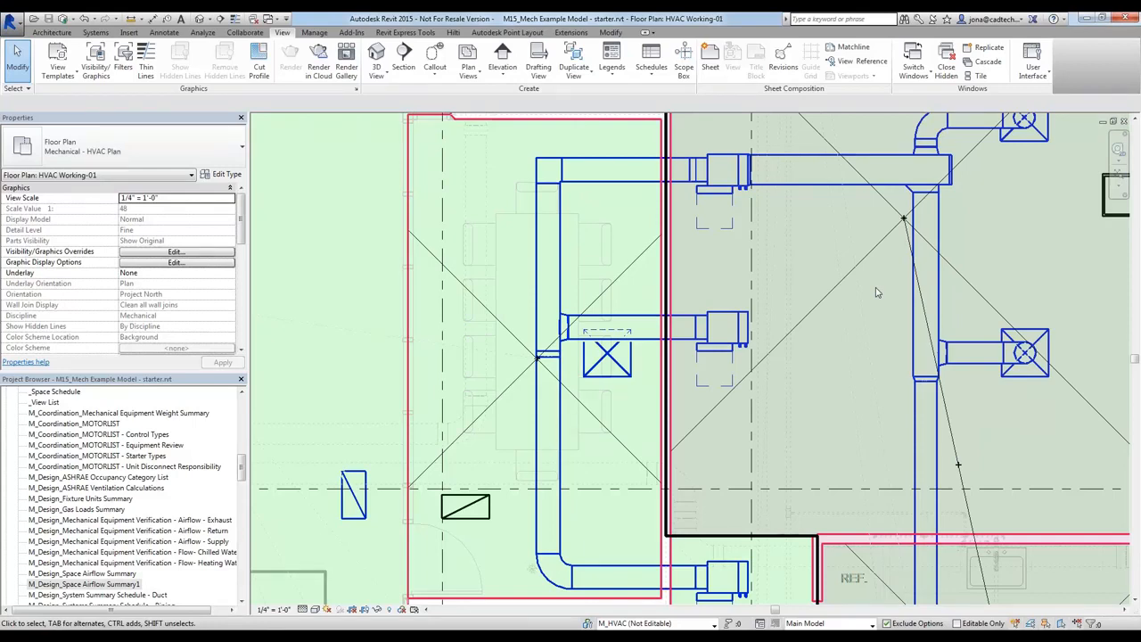
scroll(892, 311, down, 3)
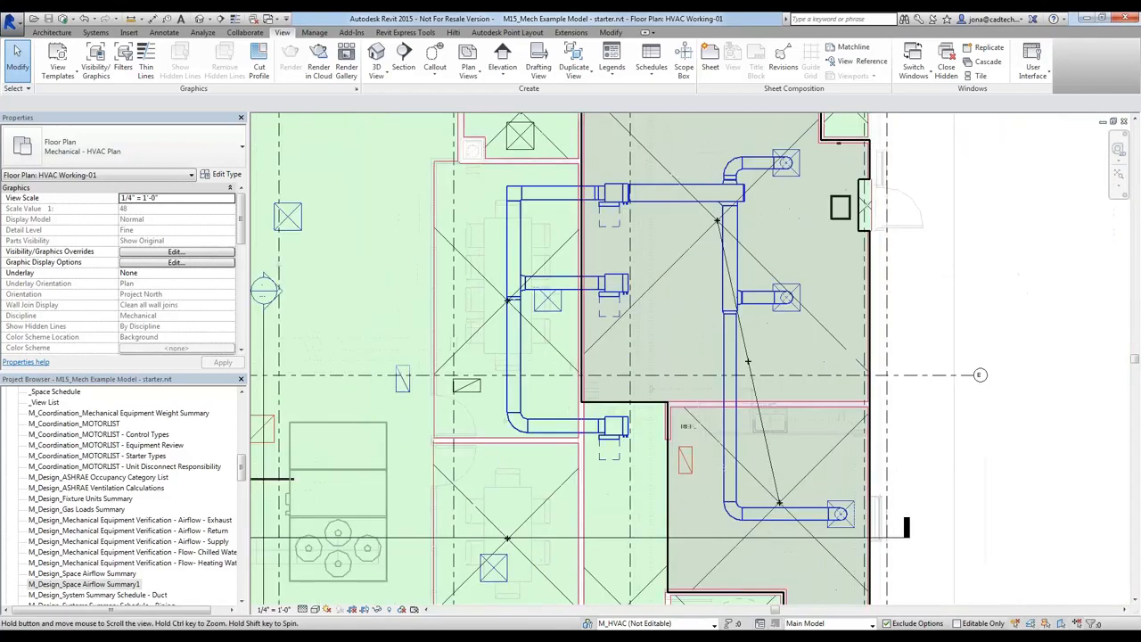
click(541, 198)
scroll(541, 198, up, 2)
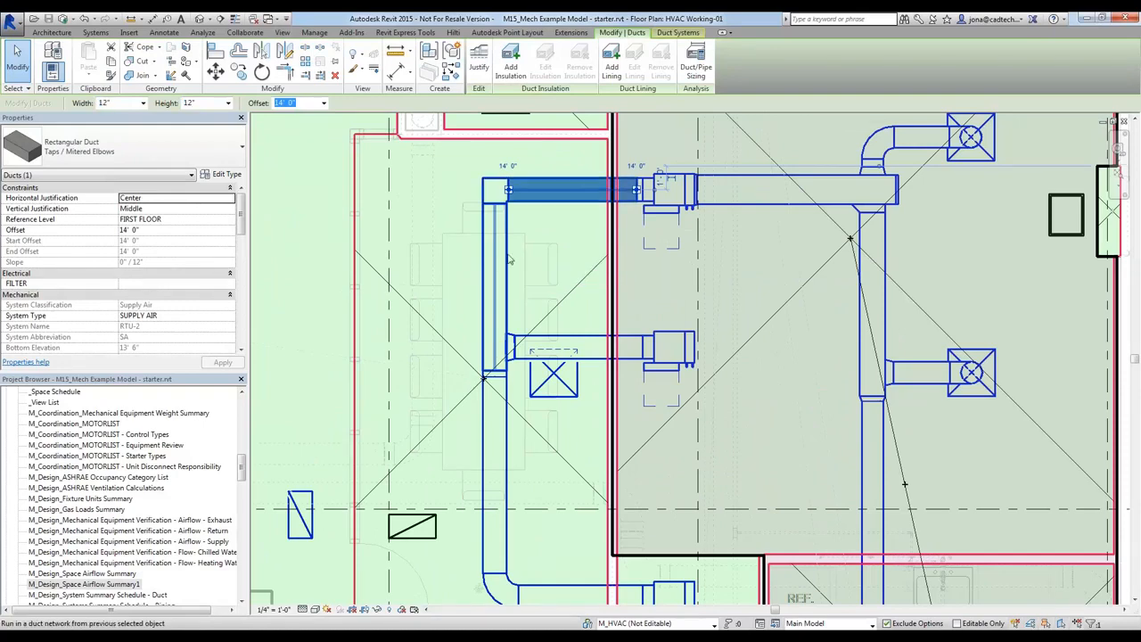
ctrl+click(505, 260)
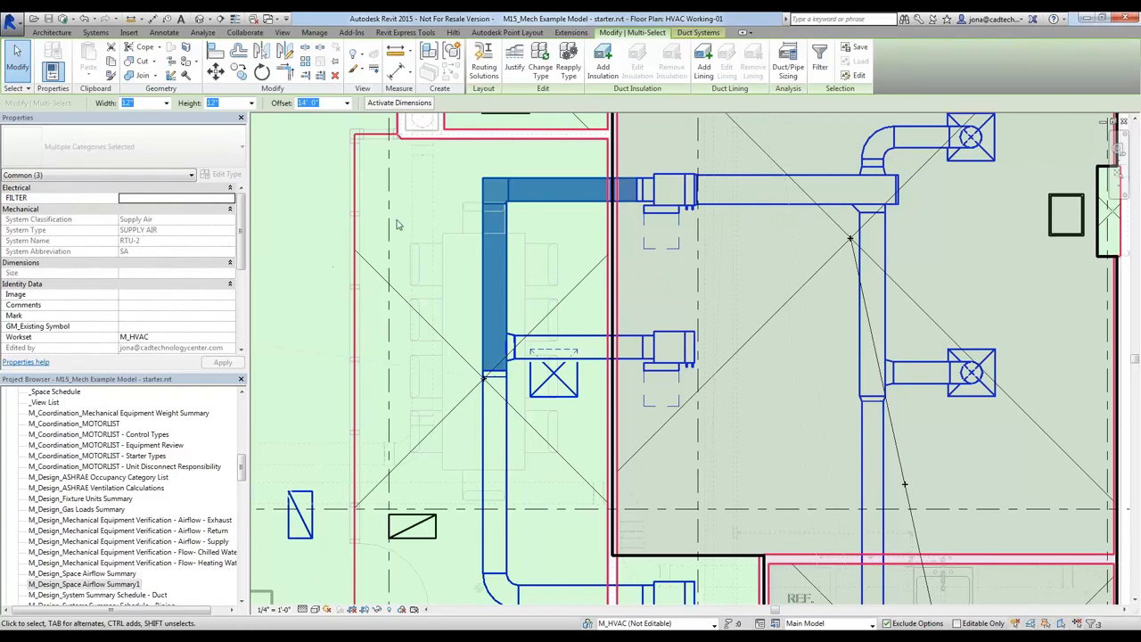
key(Escape)
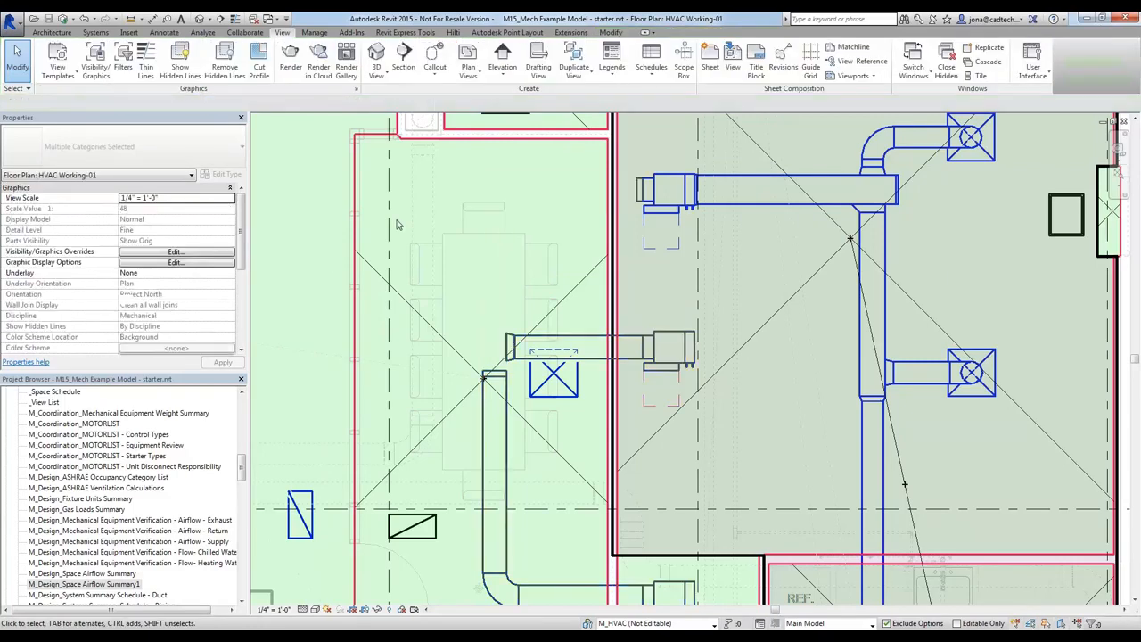
click(501, 372)
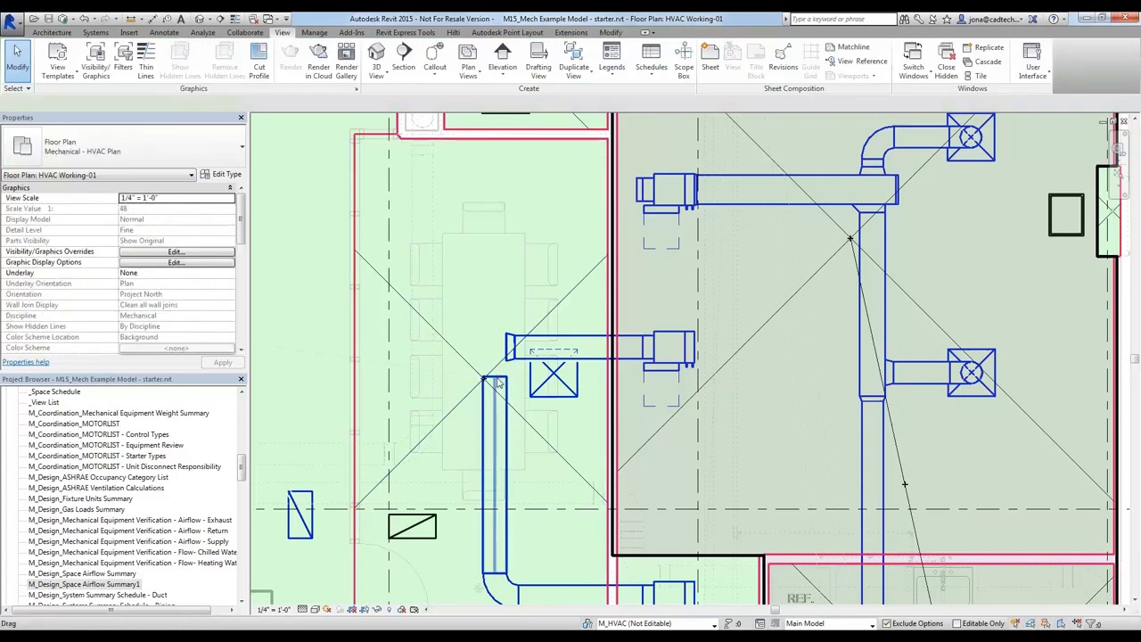
Extend the round 12" main north to line up with the northern VAV box and draw duct at 14' offset to its inlet
click(500, 381)
drag(496, 377, 507, 271)
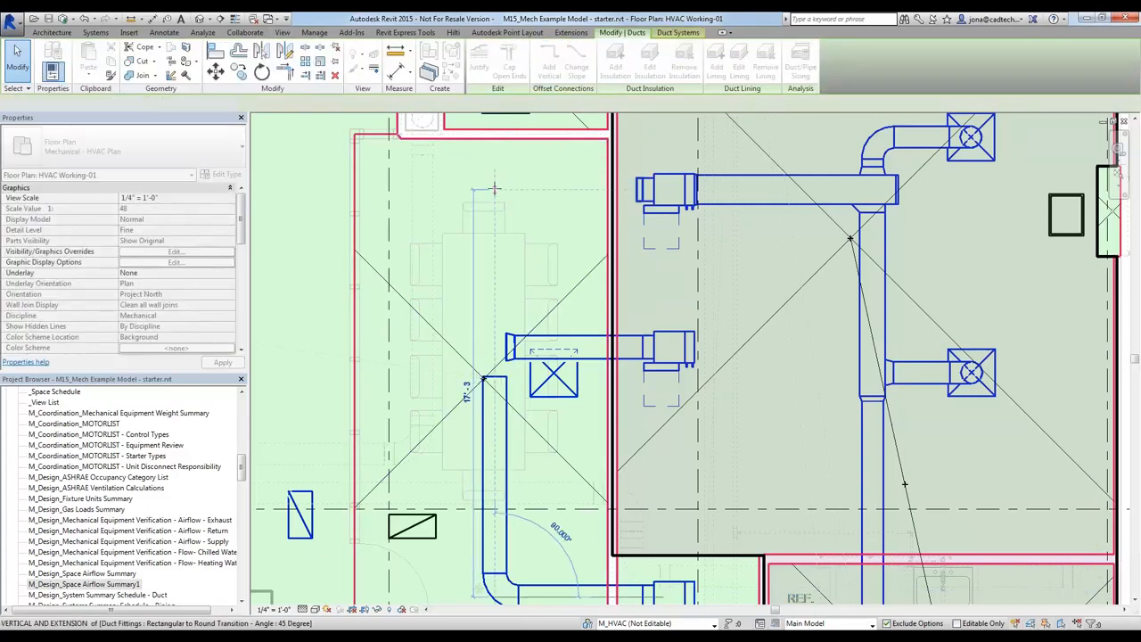
click(497, 190)
right_click(509, 190)
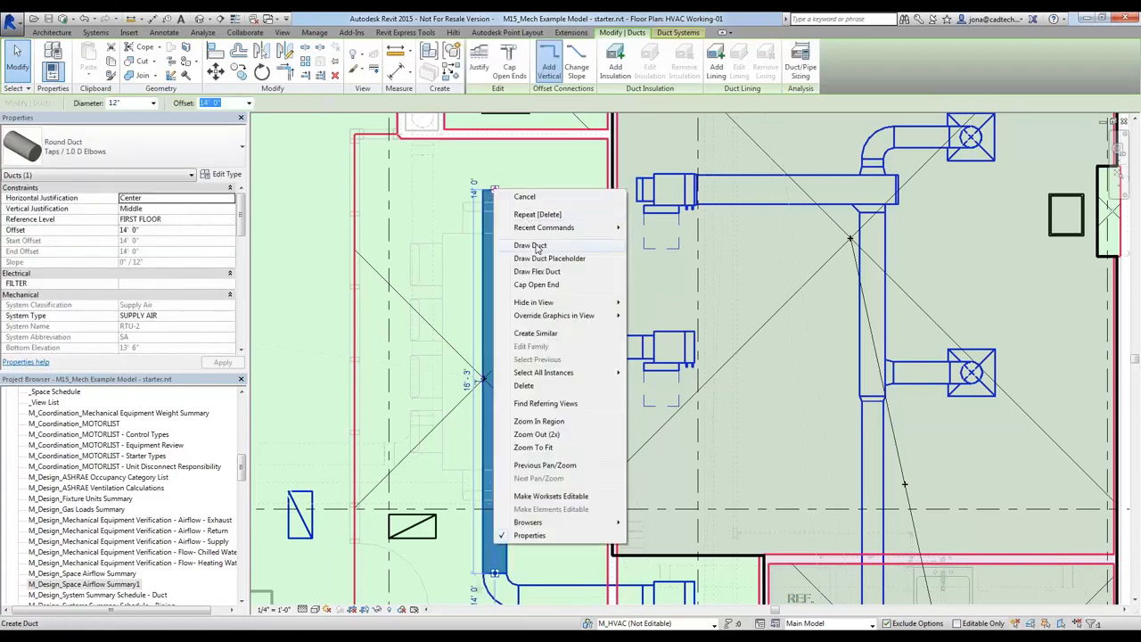
click(532, 245)
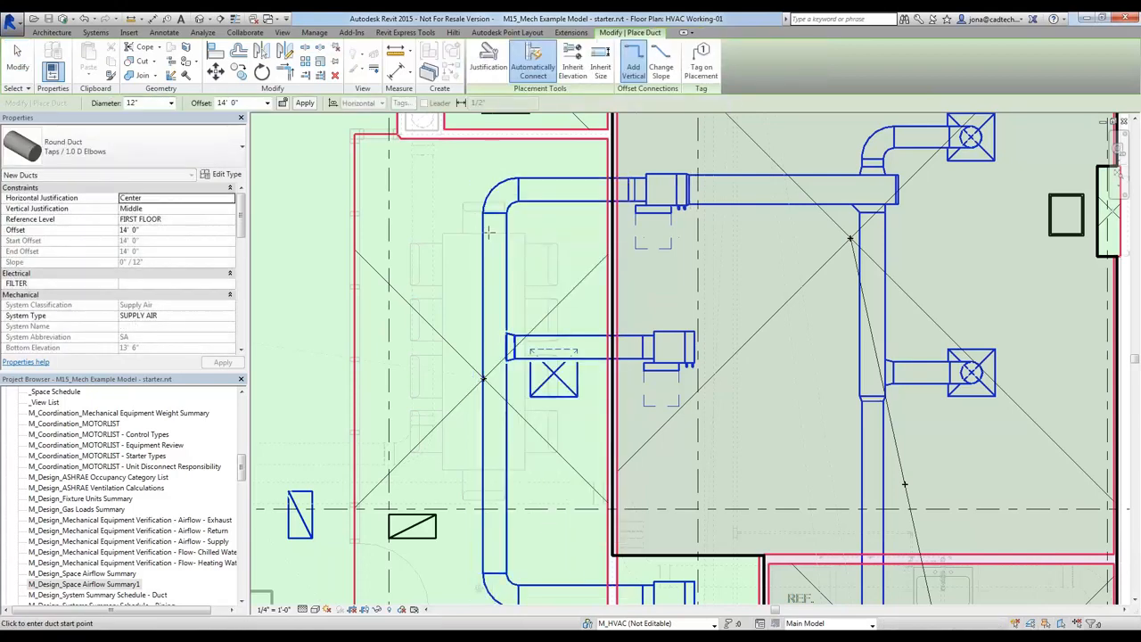
key(Escape)
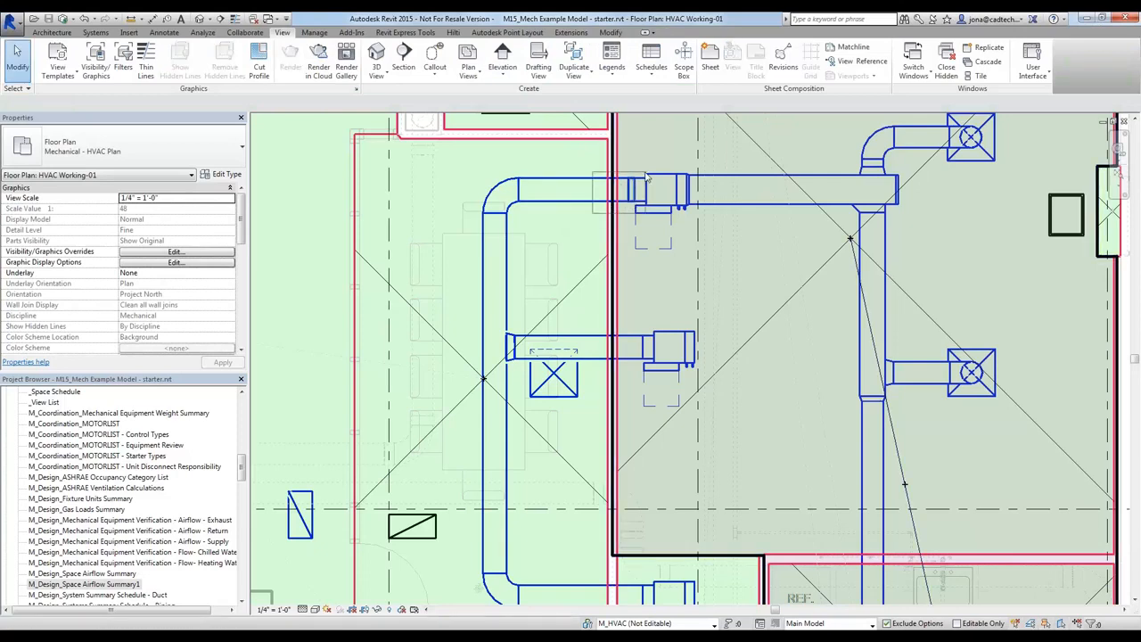
Delete the transition at the northern VAV box inlet and extend the round duct's end to connect straight to the box
click(606, 198)
key(Escape)
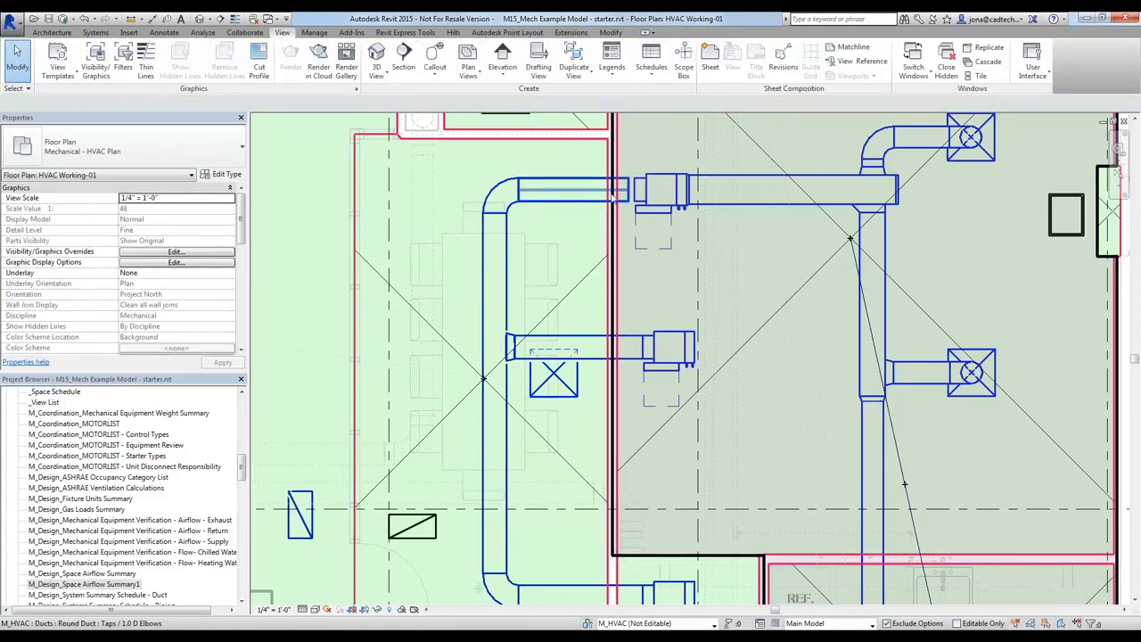
click(613, 198)
drag(629, 190, 634, 190)
click(550, 244)
Copy the three eastern diffusers and the northern VAV box together into the empty area east of the building
scroll(545, 249, down, 2)
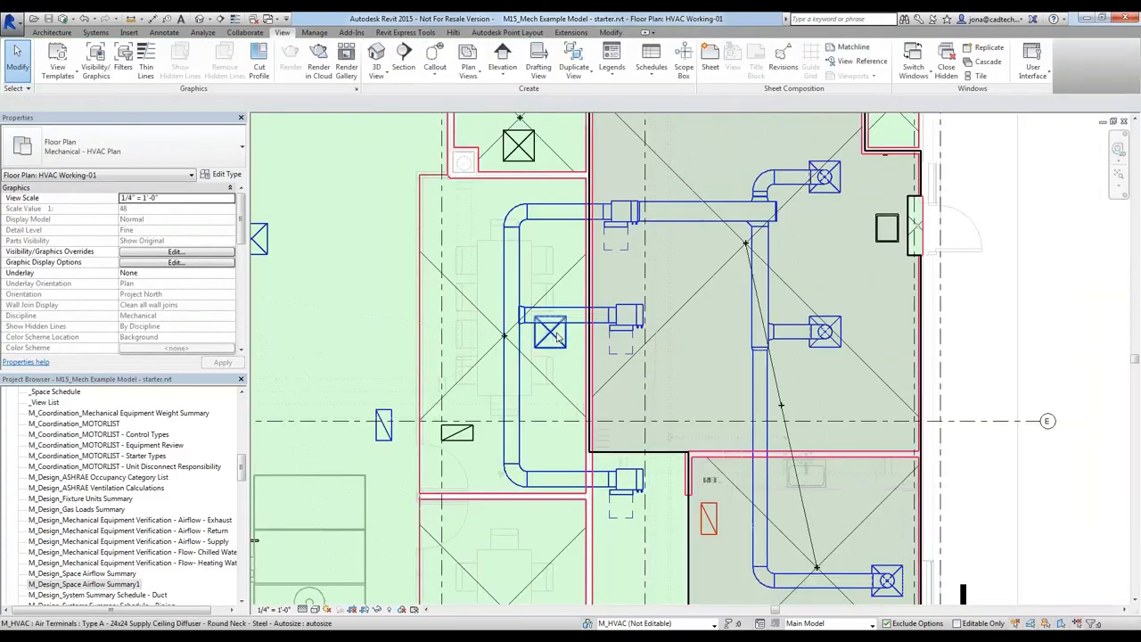
middle_drag(682, 308, 626, 291)
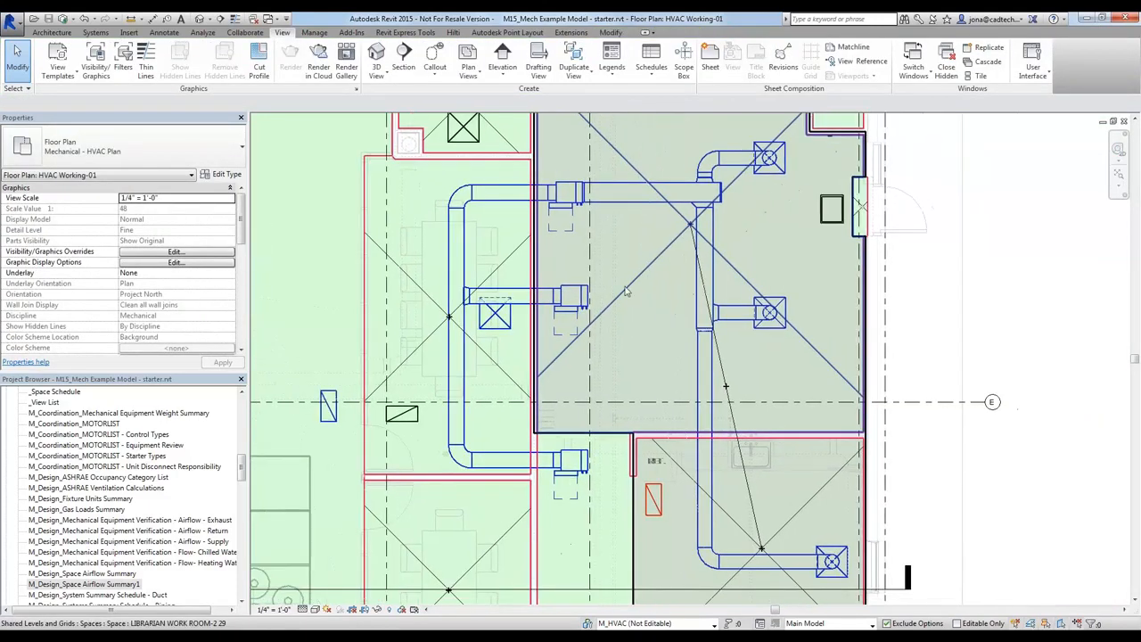
click(780, 347)
ctrl+click(831, 560)
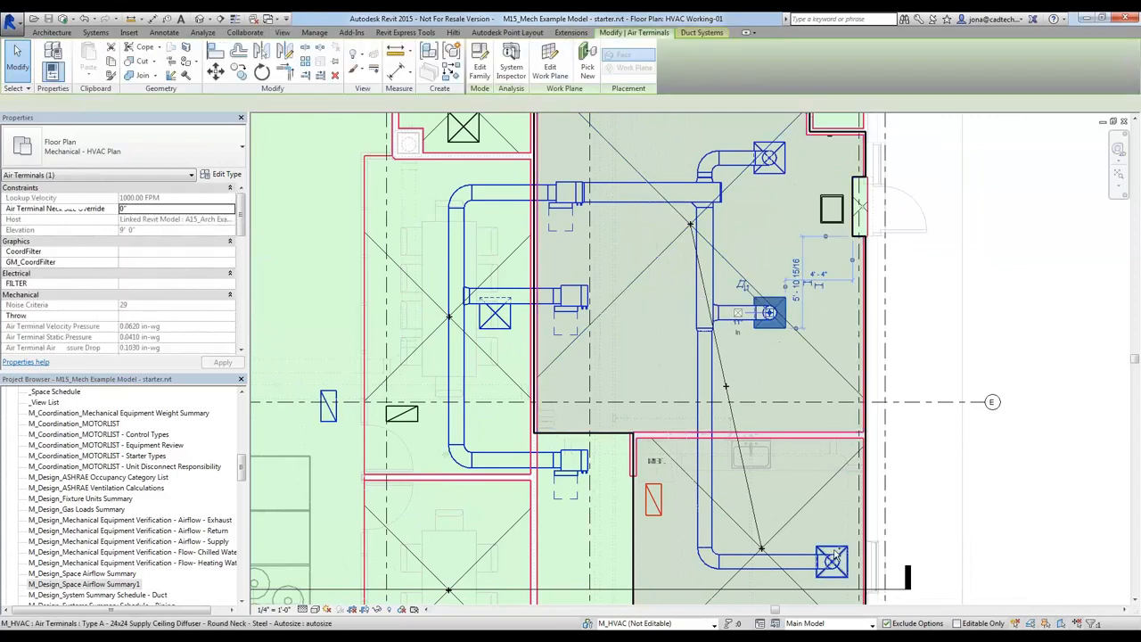
ctrl+click(788, 178)
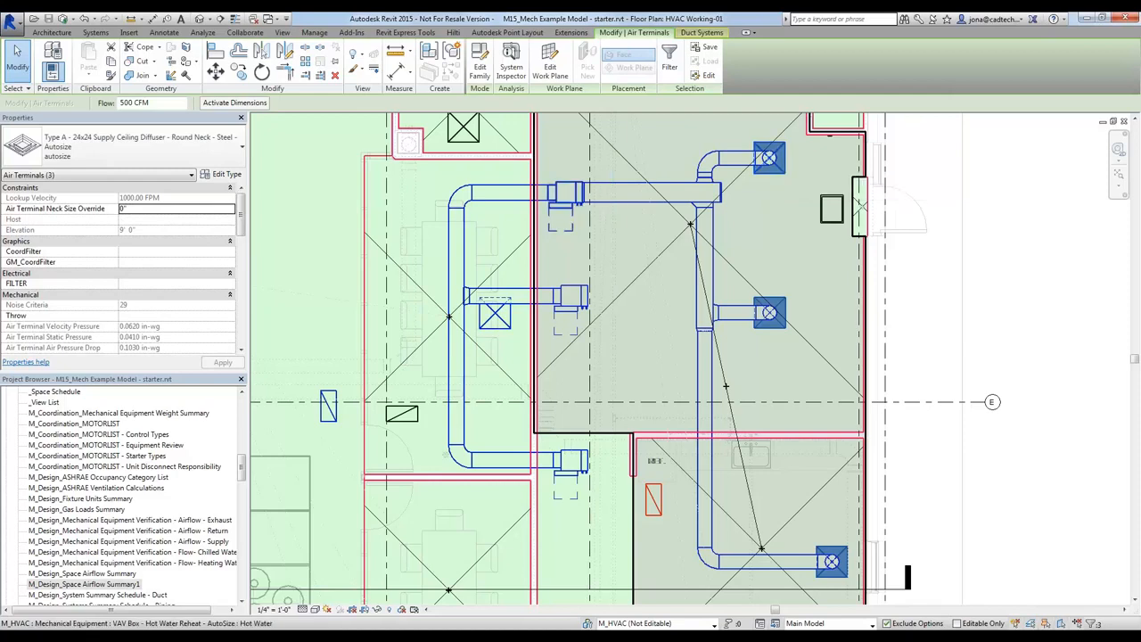
ctrl+click(562, 195)
key(c)
key(o)
click(566, 208)
scroll(624, 237, down, 5)
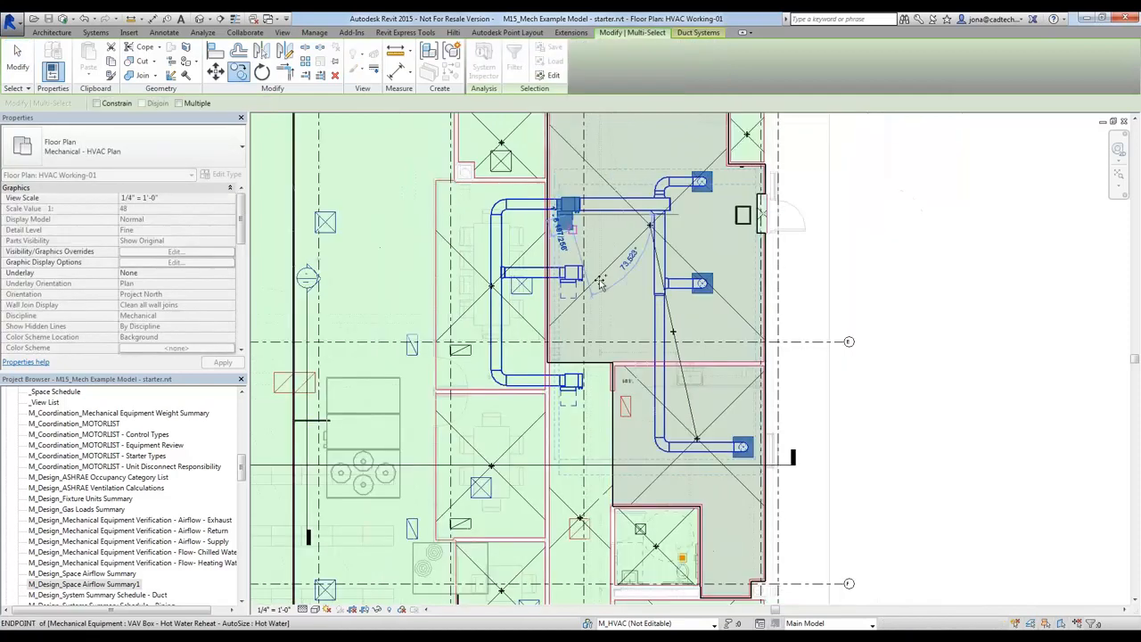
click(705, 233)
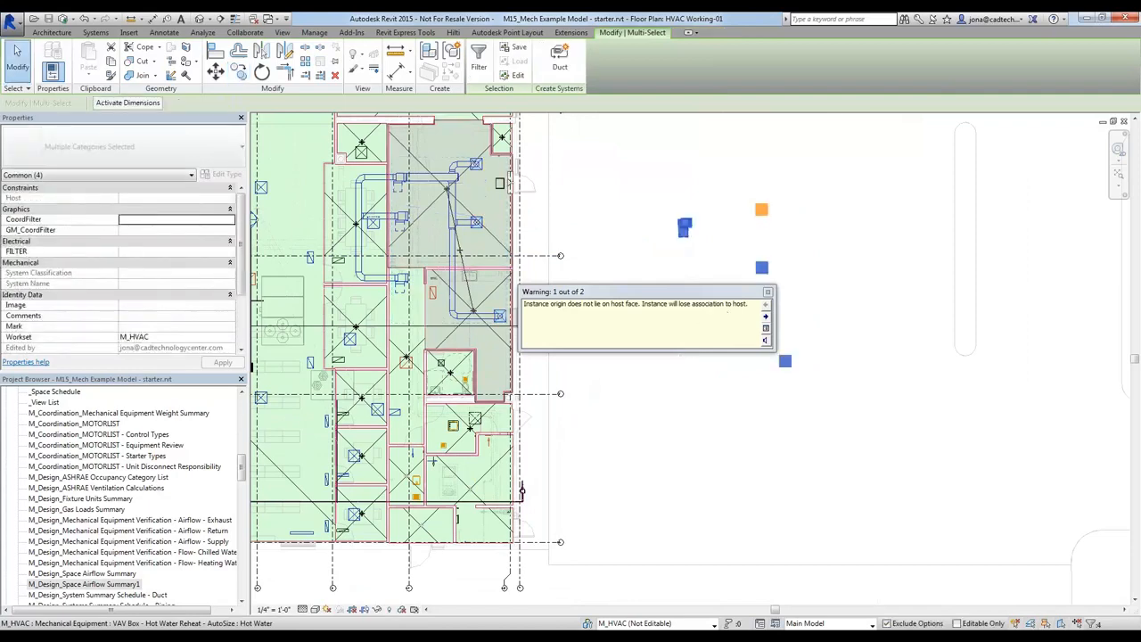
click(768, 291)
click(675, 298)
Create a SUPPLY AIR duct system named VAV 1-2 for the three copied diffusers and assign the copied VAV box as its equipment
scroll(761, 230, up, 2)
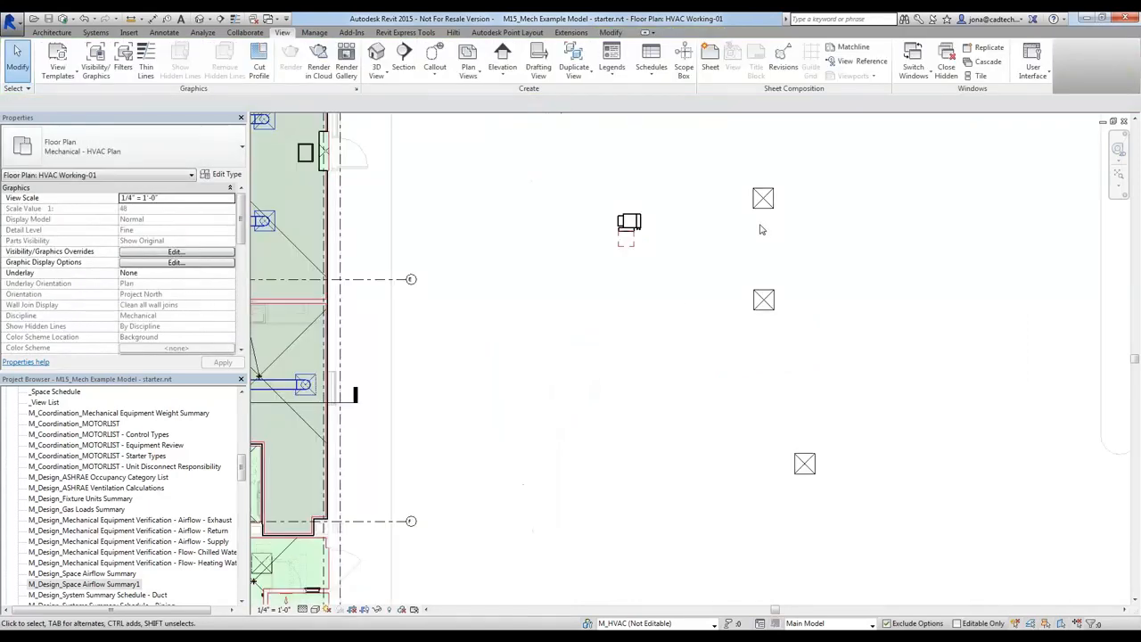
drag(737, 169, 884, 570)
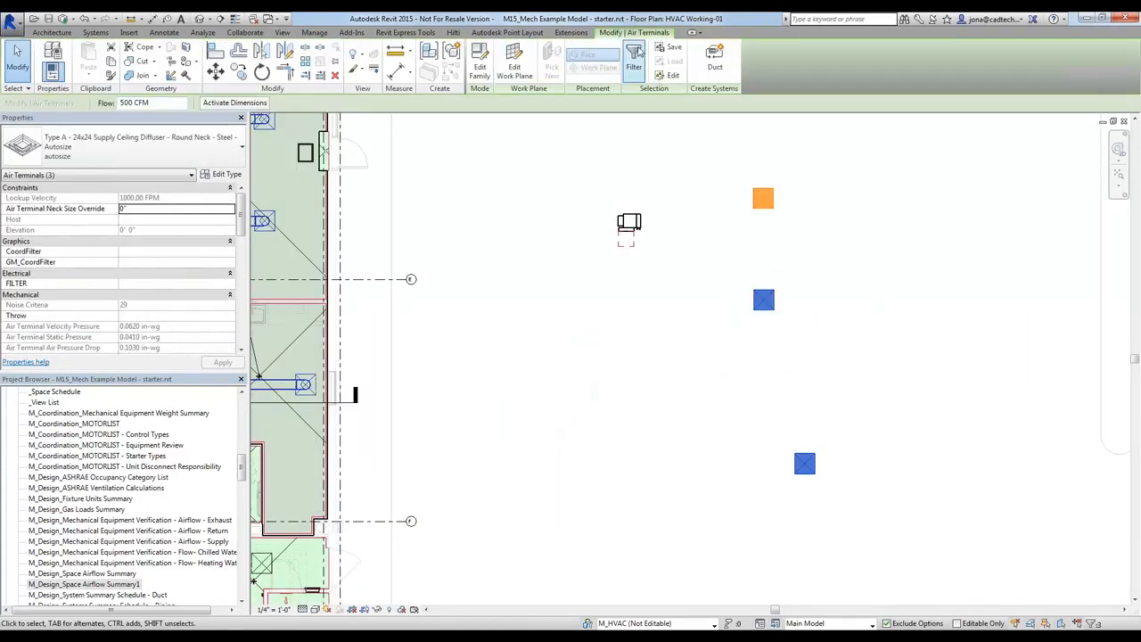
click(714, 63)
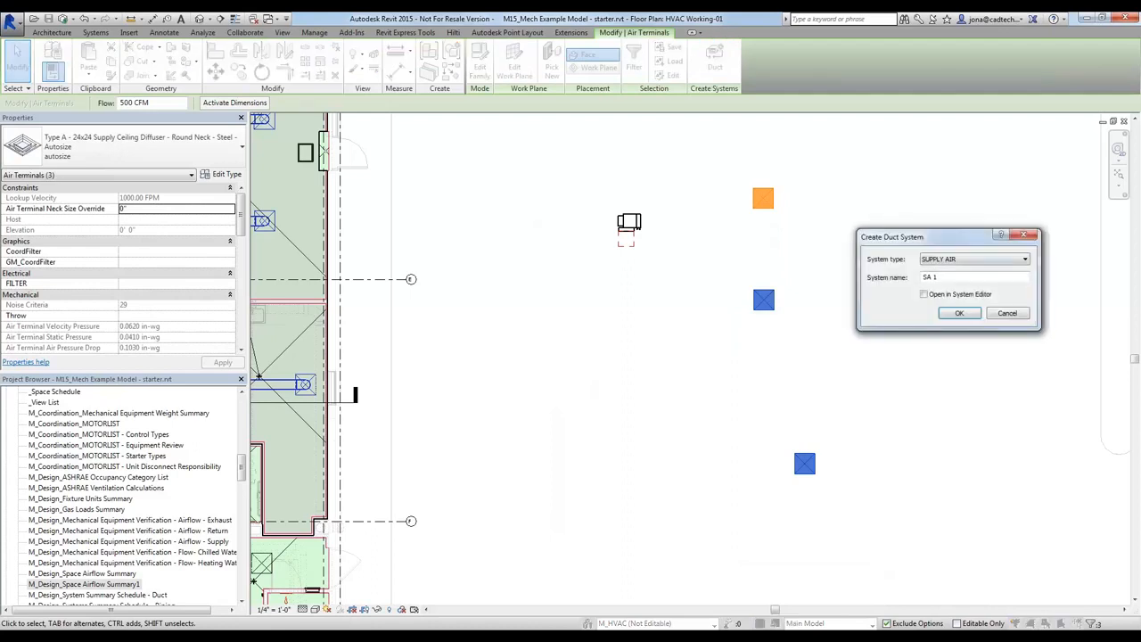
drag(951, 278, 664, 287)
text(VAV)
key(Return)
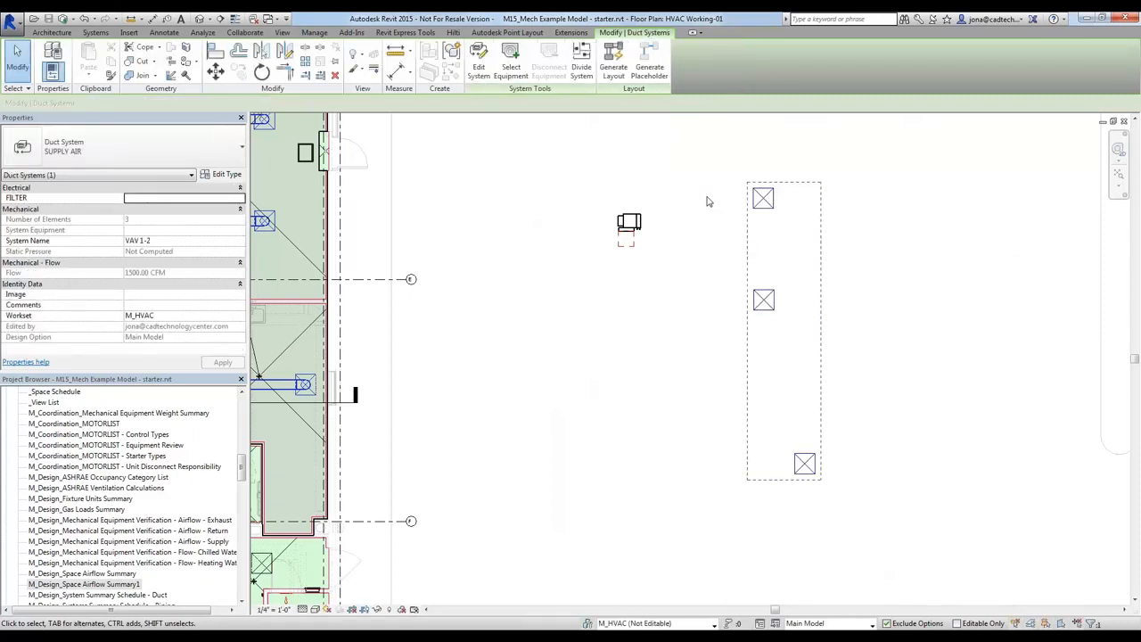
click(613, 199)
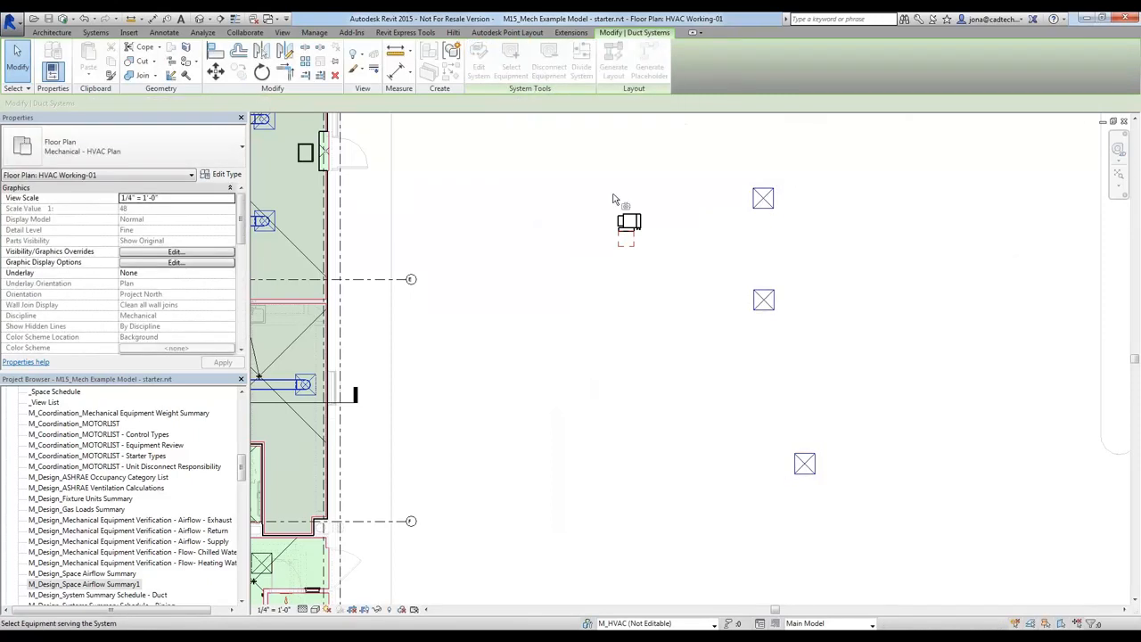
click(622, 217)
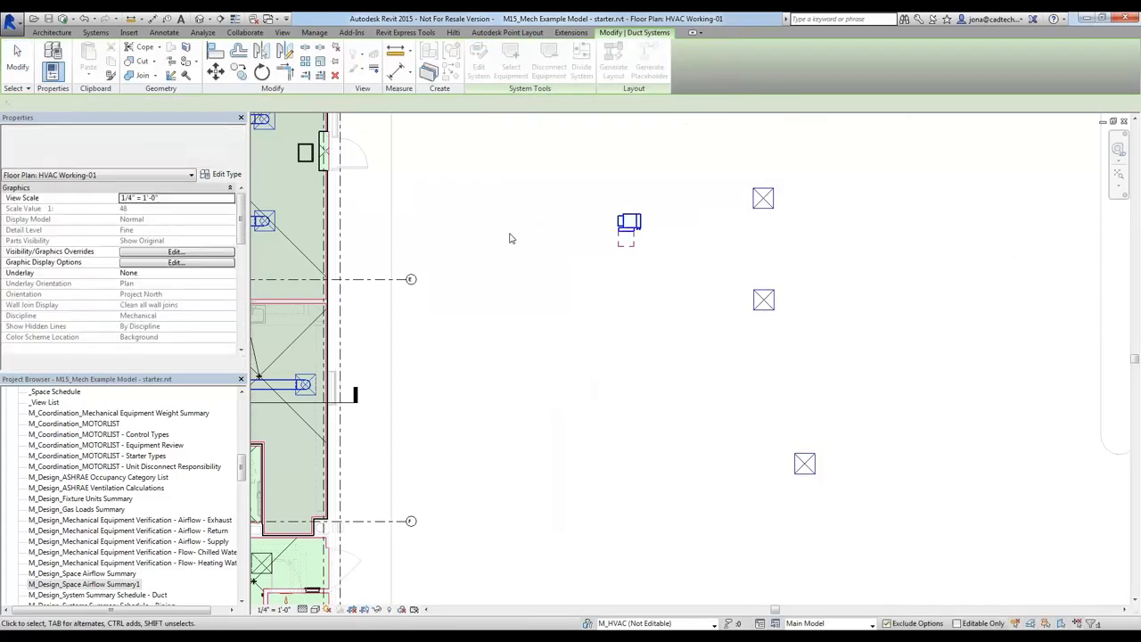
click(554, 281)
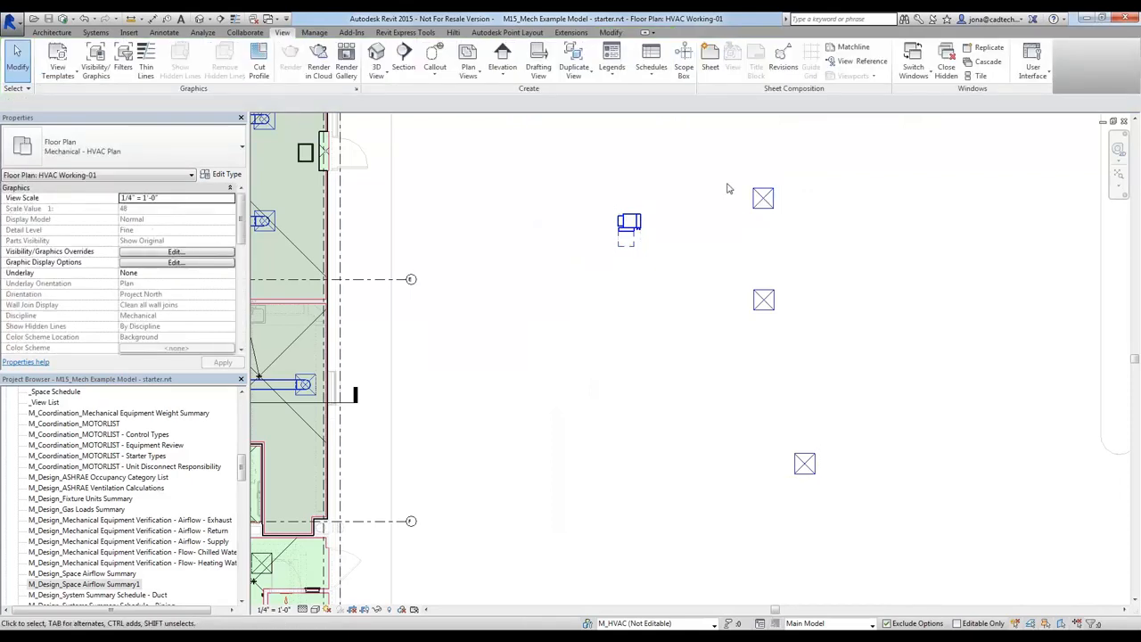
Draw 11" round duct at 14' offset from the northern copied diffuser about 7'-6" west, then south, then east to the southern diffuser
click(759, 197)
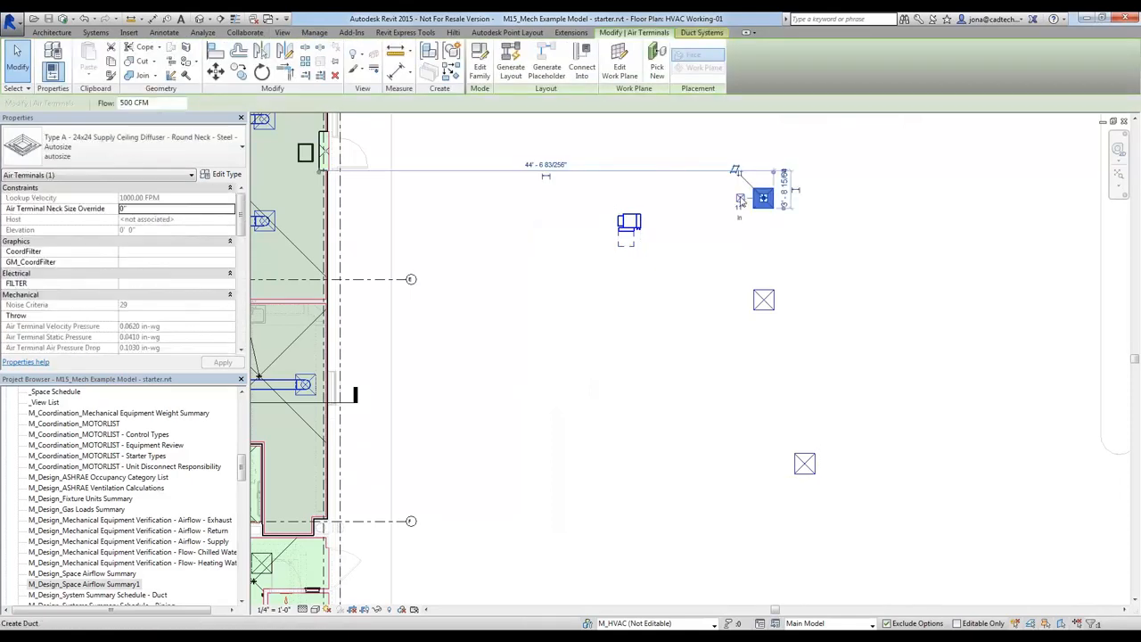
click(740, 200)
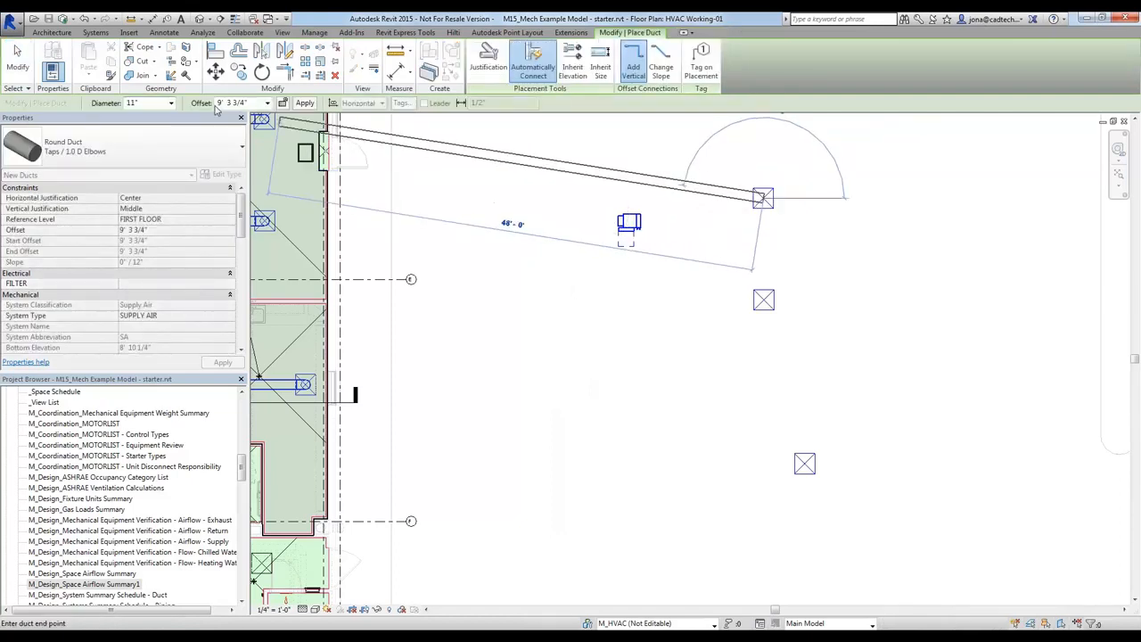
double_click(216, 105)
text(14)
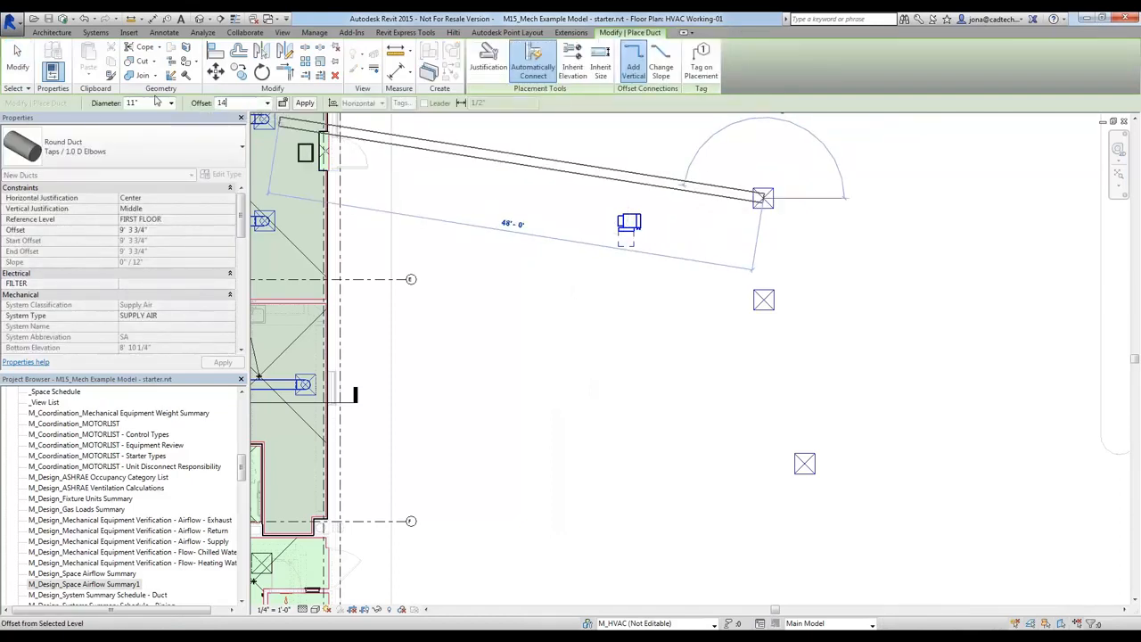
key(Return)
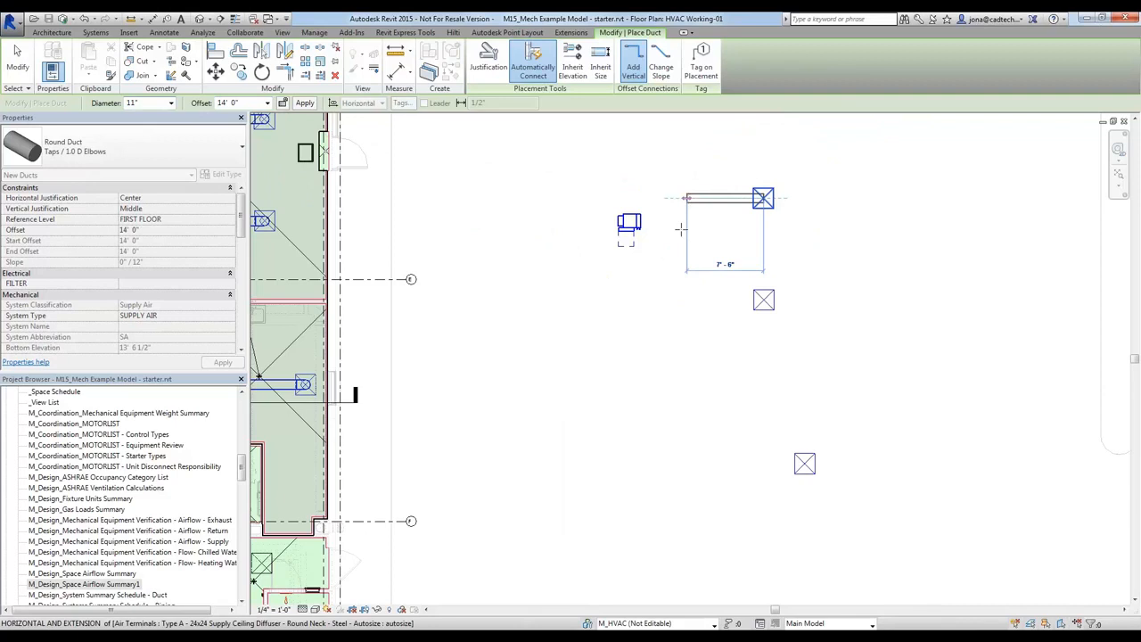
click(681, 229)
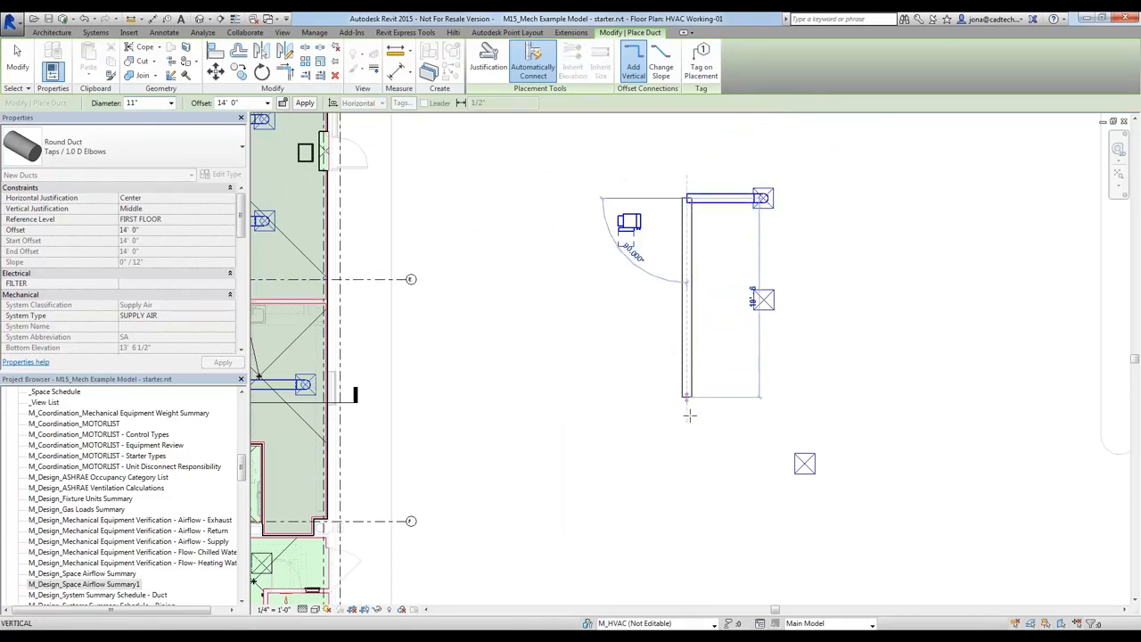
click(783, 456)
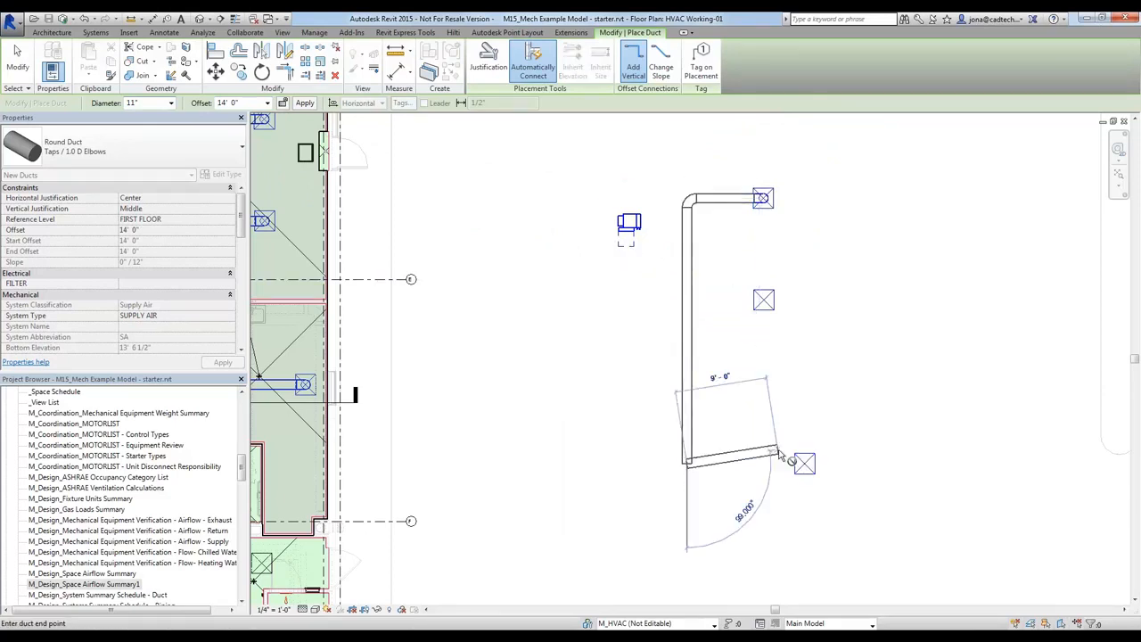
click(778, 357)
key(Escape)
key(Escape)
Connect the middle copied diffuser into the north-south round duct using Connect Into
click(756, 305)
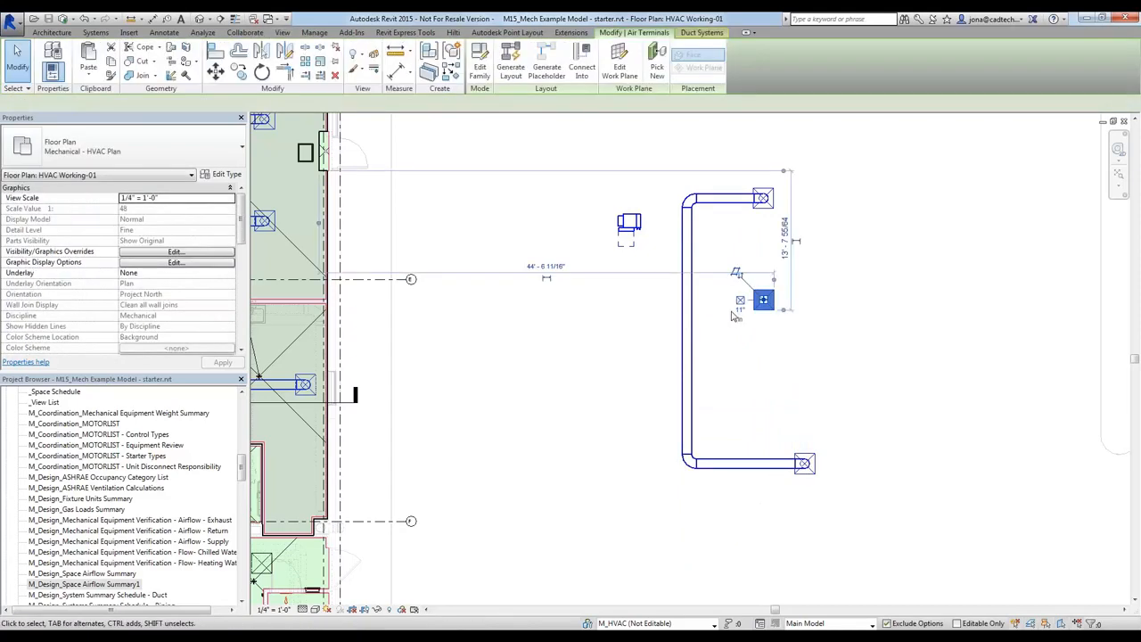
click(581, 66)
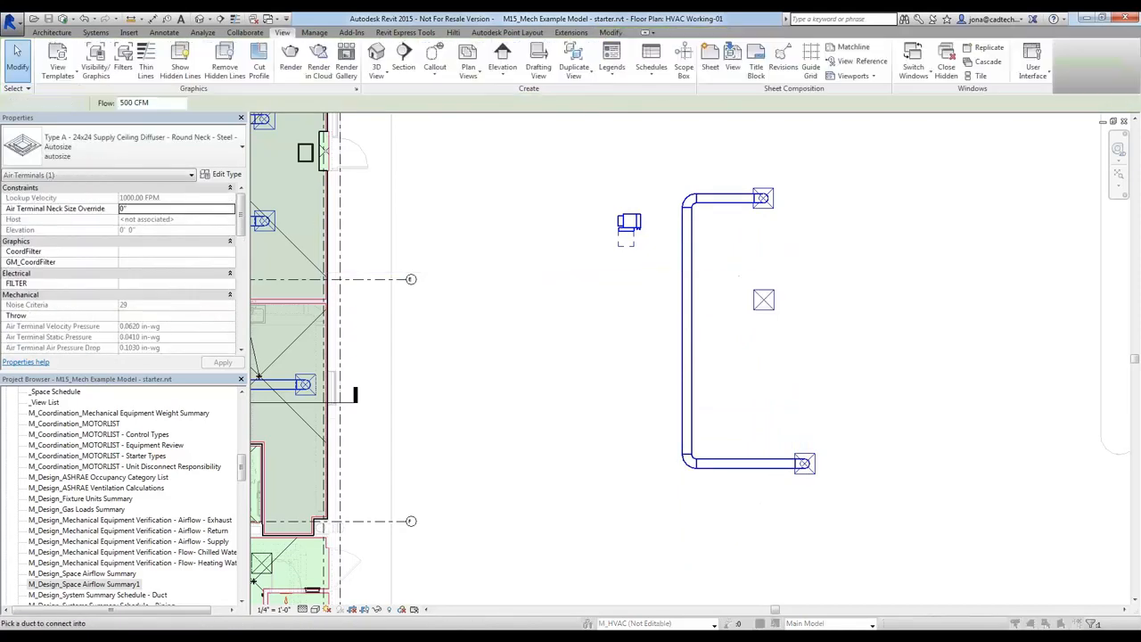
click(694, 305)
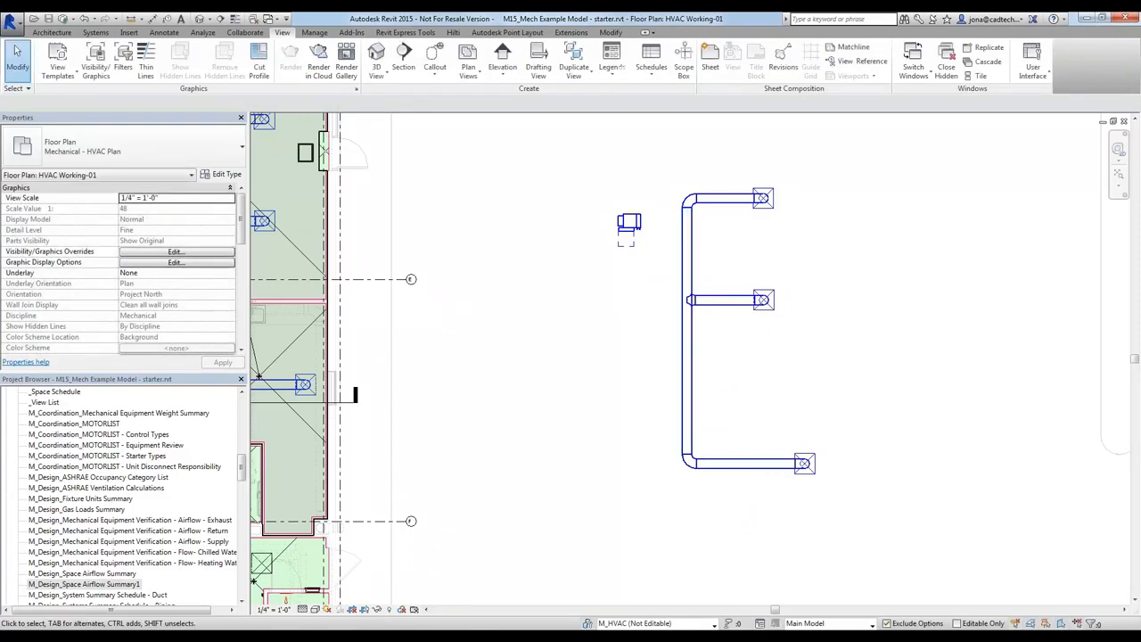
Draw a 16" x 15" rectangular duct at 14' offset from the copied VAV box outlet east into the round main
scroll(662, 234, up, 3)
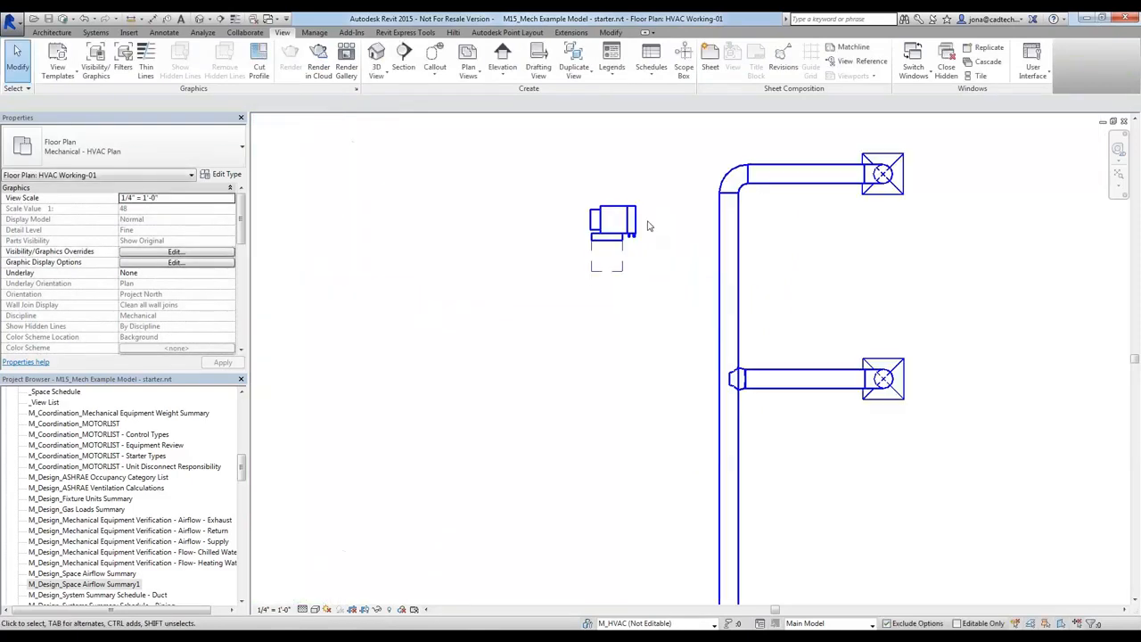
click(645, 227)
click(648, 227)
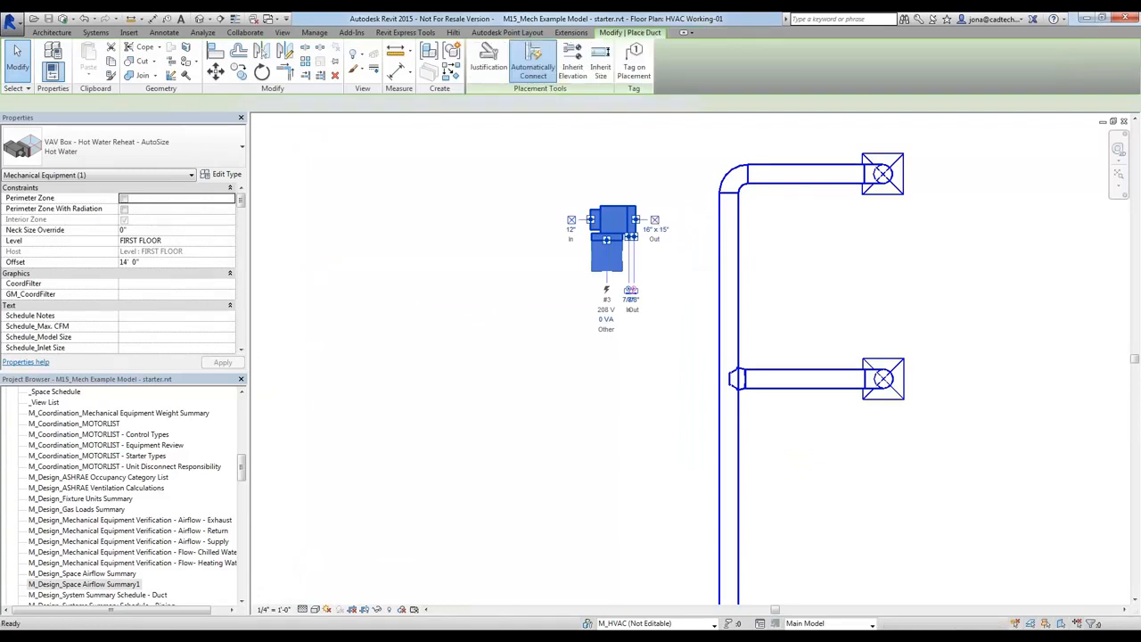
click(718, 218)
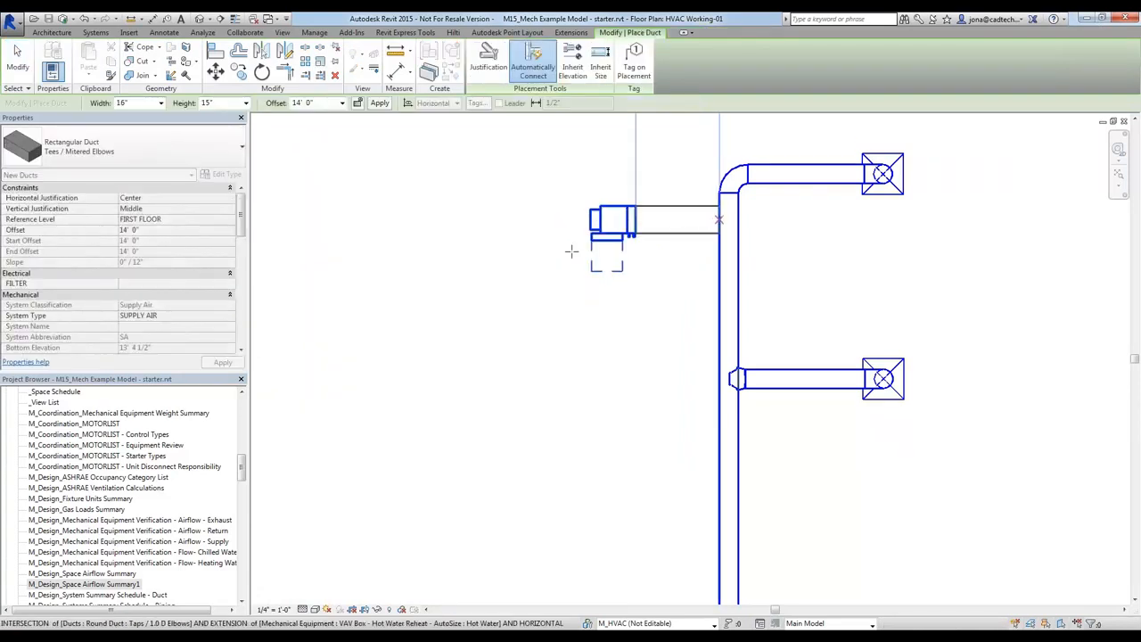
key(Escape)
key(Escape)
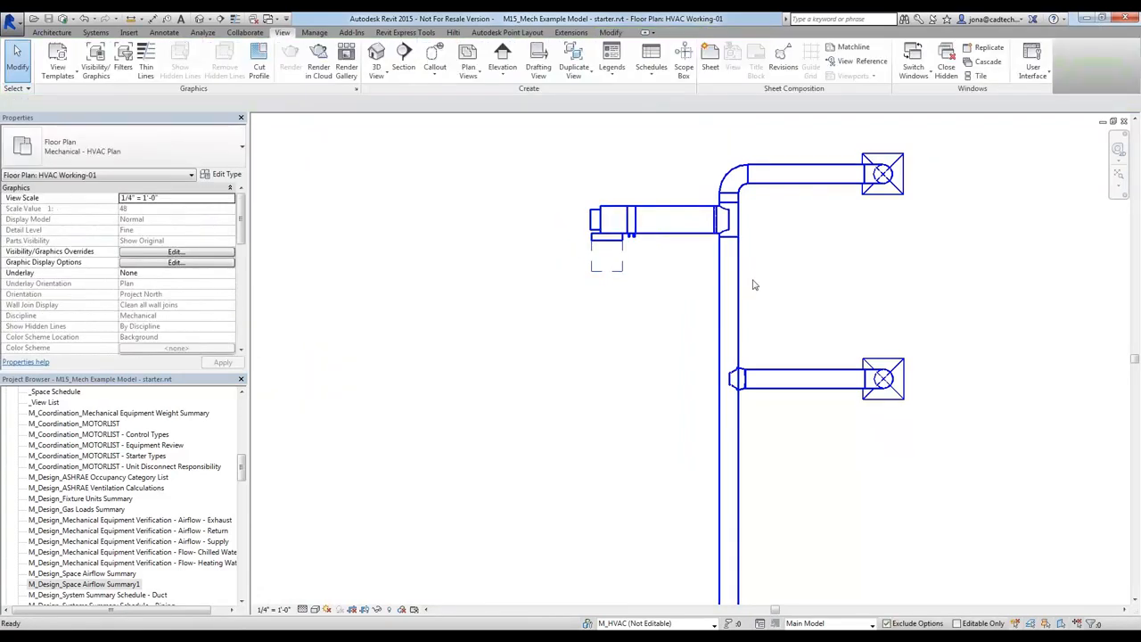
Delete the tee and transition at the junction and stretch the rectangular duct east past the round main to about 5'-10" long
click(756, 202)
key(Delete)
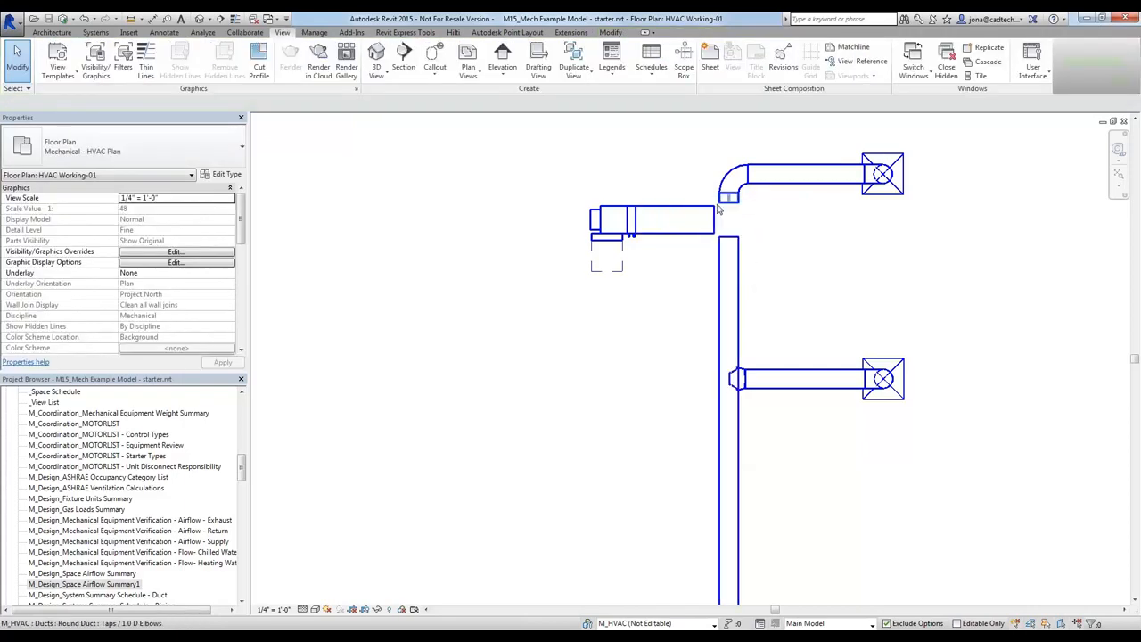
click(713, 220)
drag(713, 220, 754, 219)
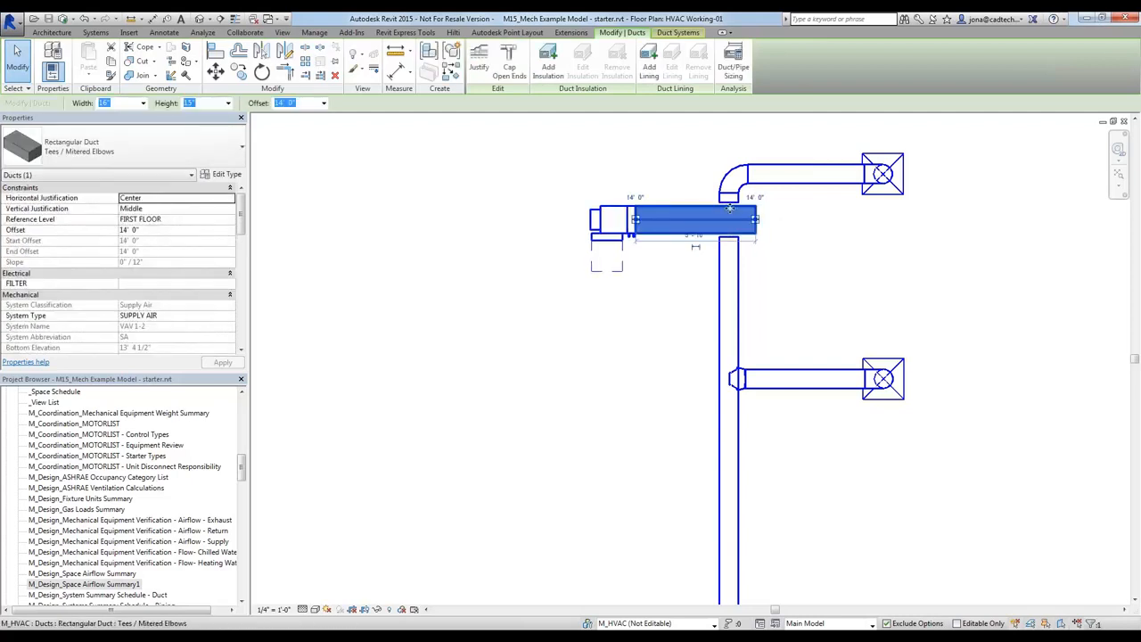
Connect the open ends of the northern and southern round ducts into the sides of the rectangular duct
click(729, 198)
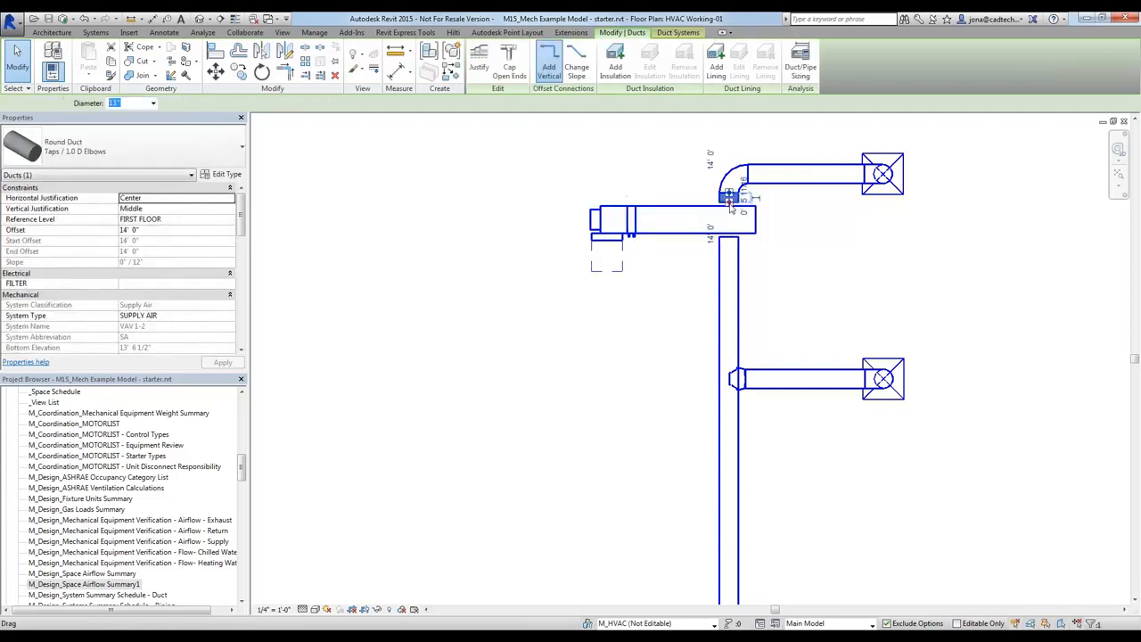
drag(729, 204, 737, 224)
click(729, 238)
key(Escape)
Cap the open east end of the 16" x 15" rectangular duct
click(657, 225)
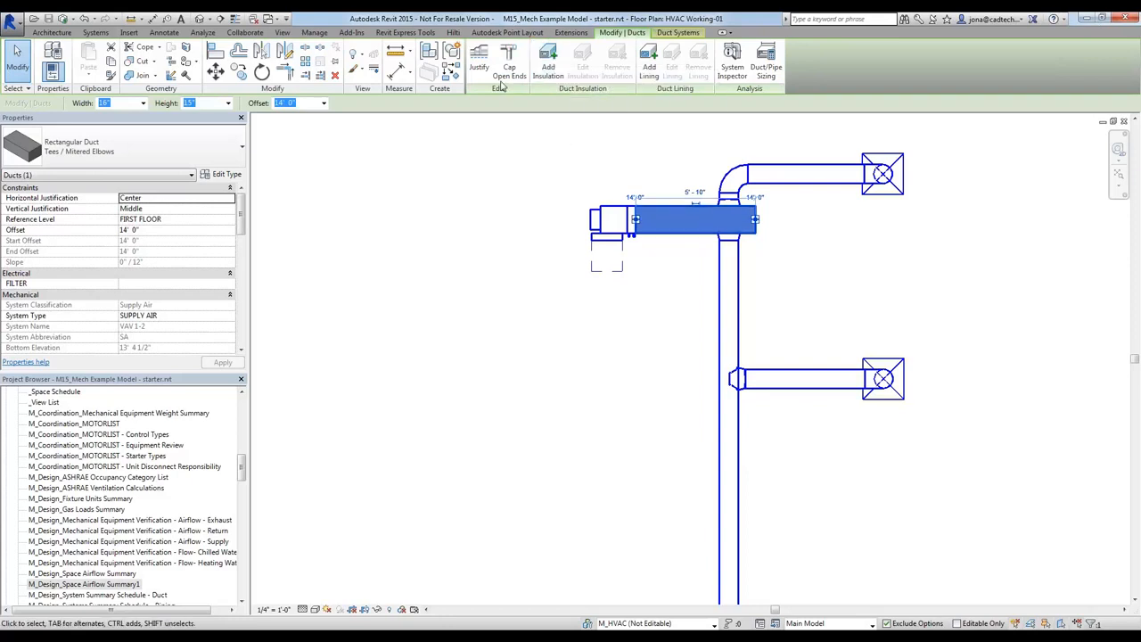
click(568, 326)
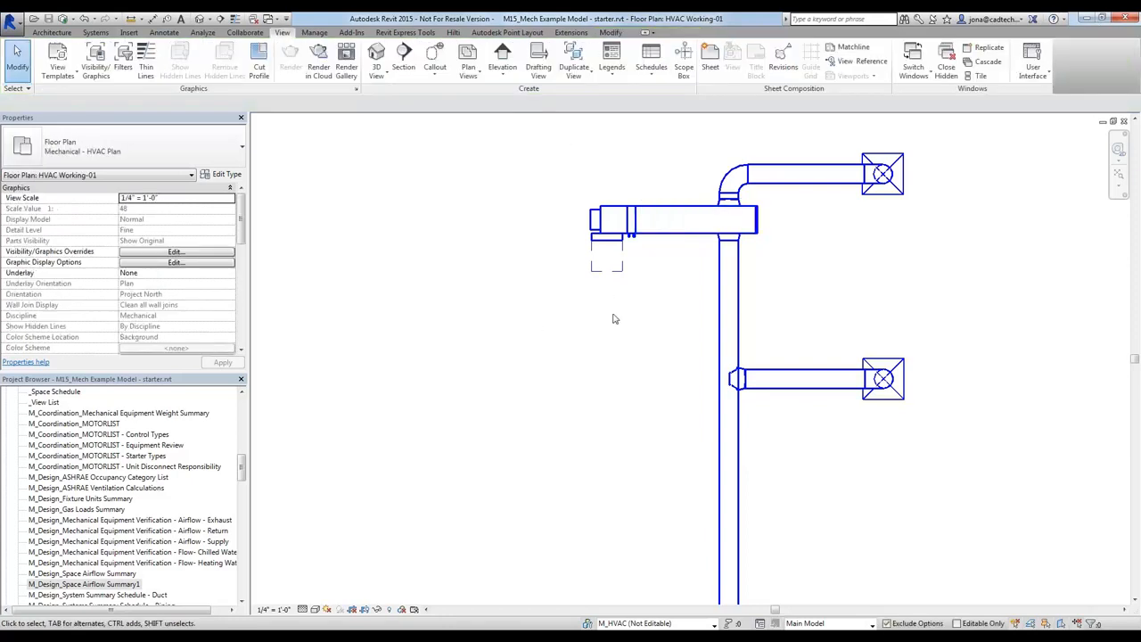
Check the capped rectangular duct's airflow values in its mechanical flow properties
scroll(612, 318, down, 2)
click(638, 267)
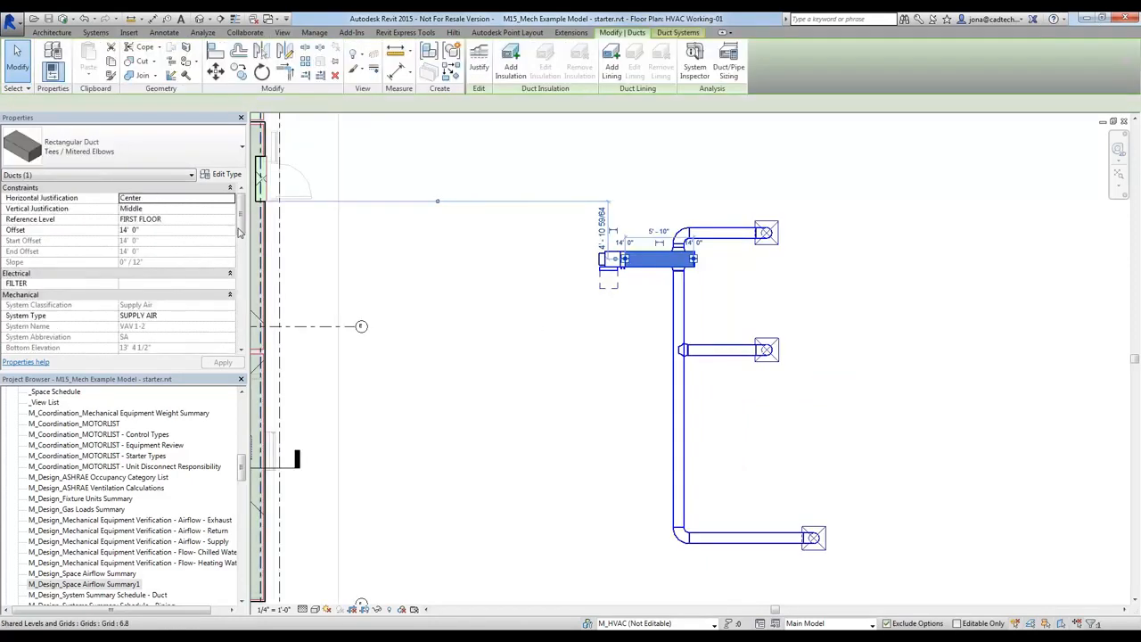
drag(240, 223, 243, 273)
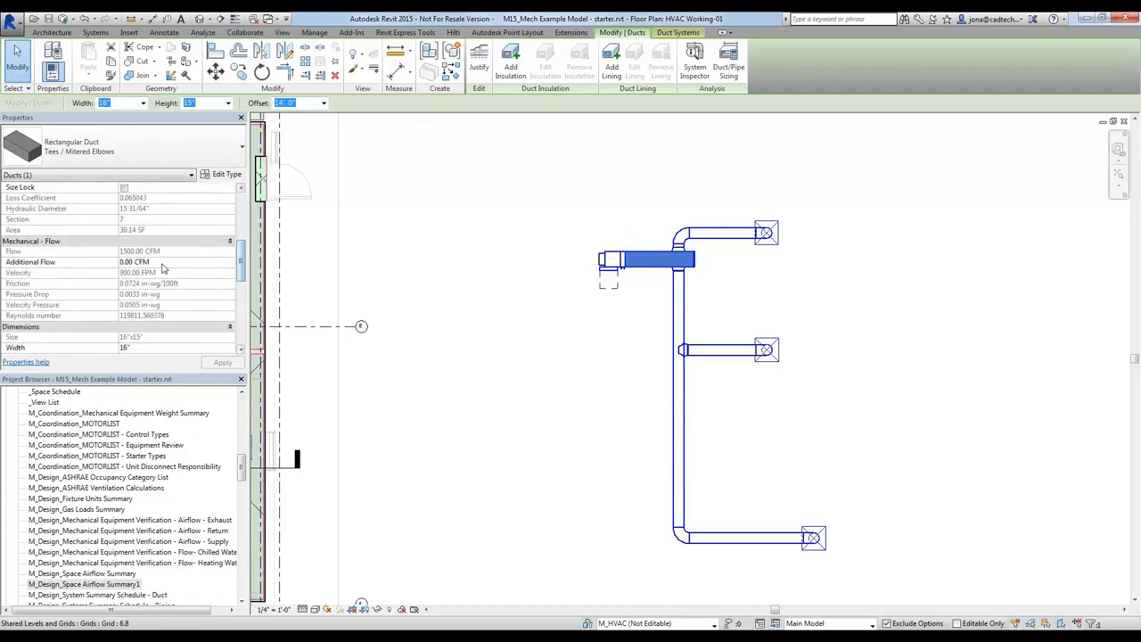
click(517, 330)
middle_drag(860, 282, 834, 239)
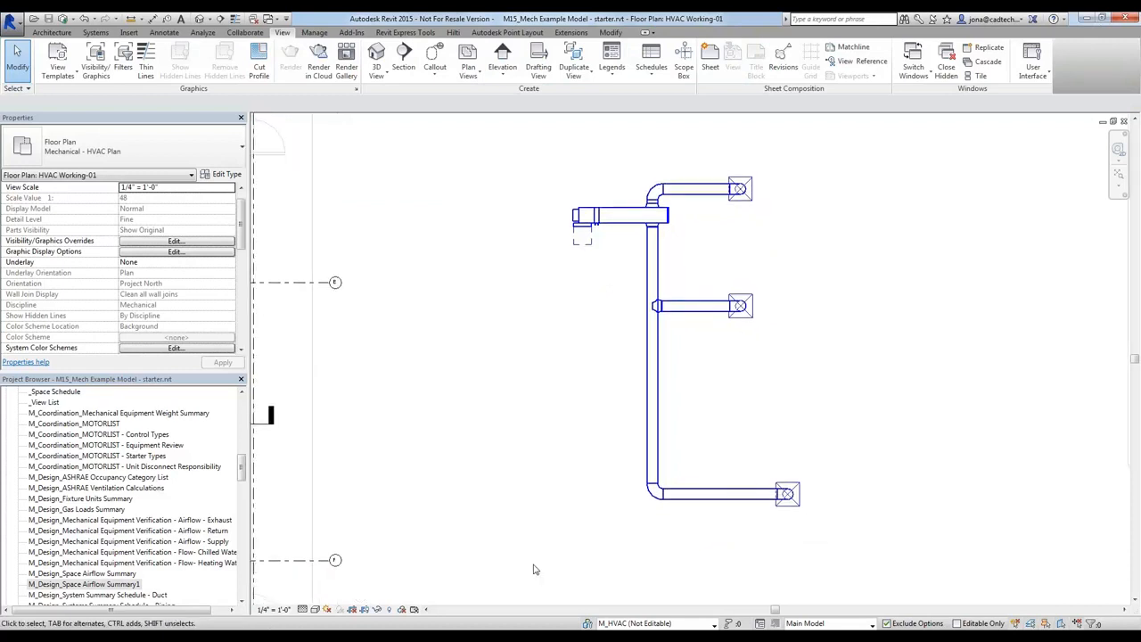
Switch to the PowerPoint slide show and advance to the slide about resizing systems with the Duct/Pipe Sizing utility
key(alt+Tab)
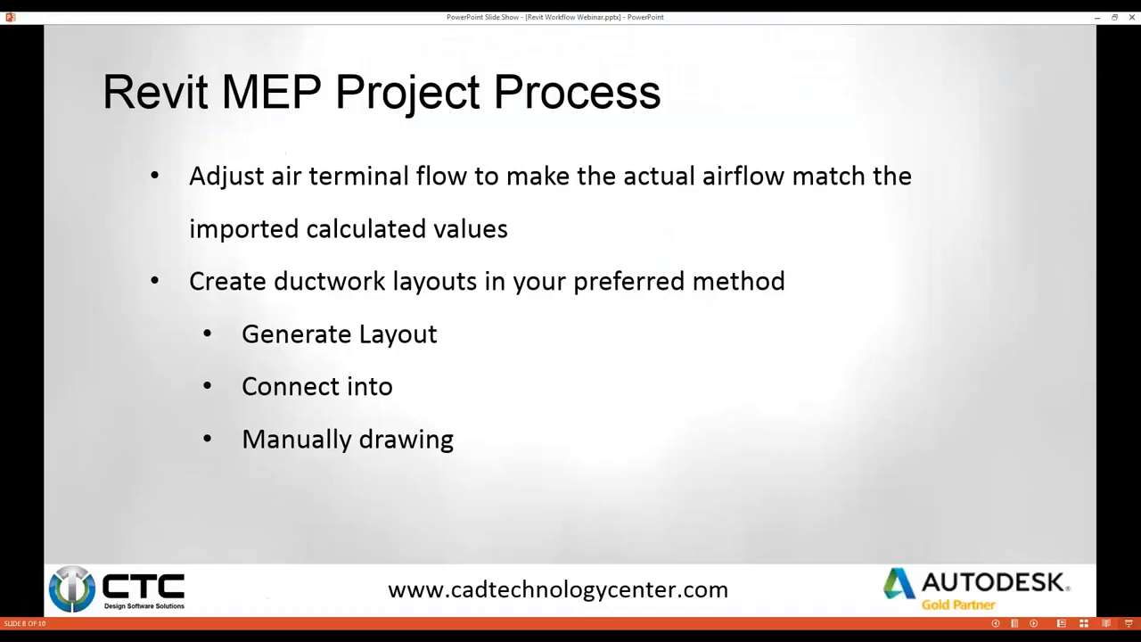
click(540, 377)
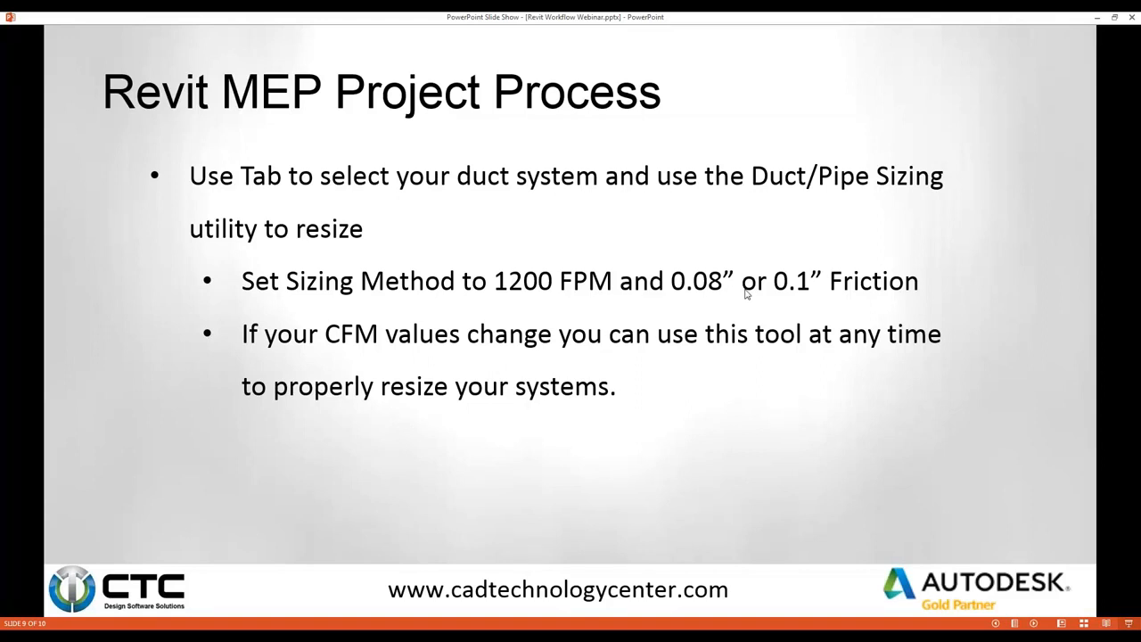
Switch to Revit and set the flow of the three supply diffusers on the VAV box's ductwork to 150 CFM
key(alt+Tab)
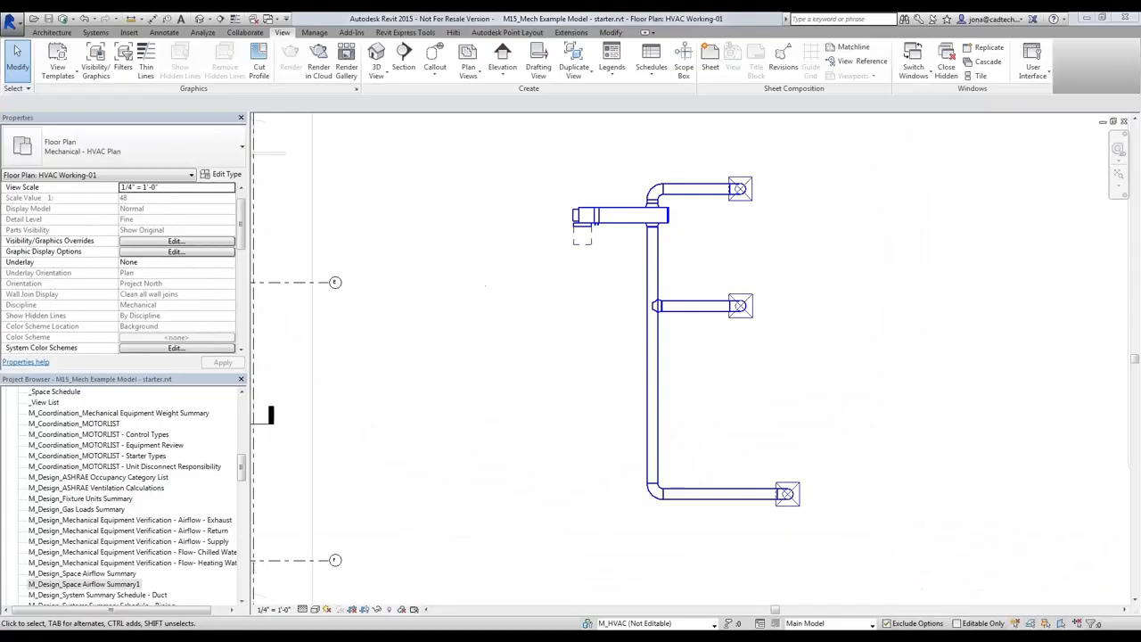
click(754, 185)
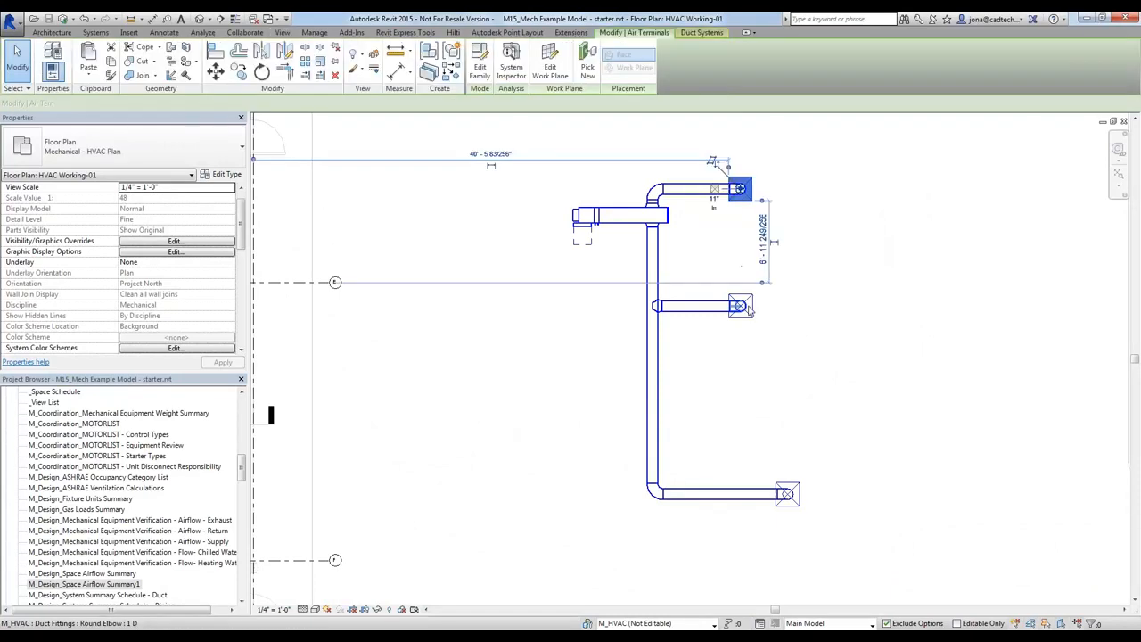
ctrl+click(751, 308)
click(805, 304)
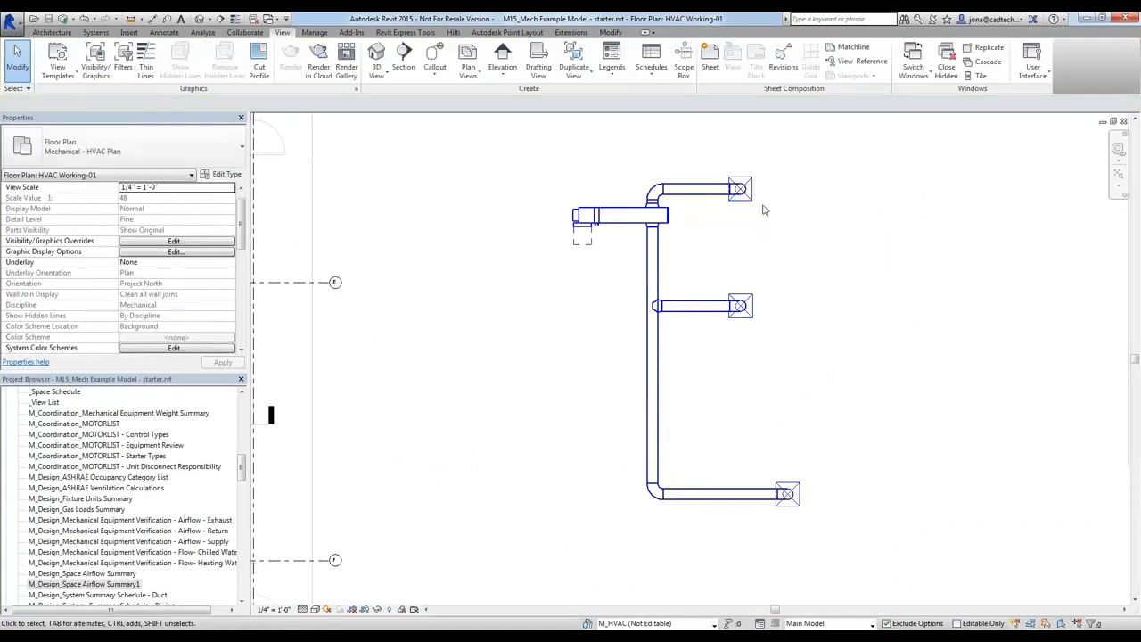
click(740, 188)
ctrl+click(740, 306)
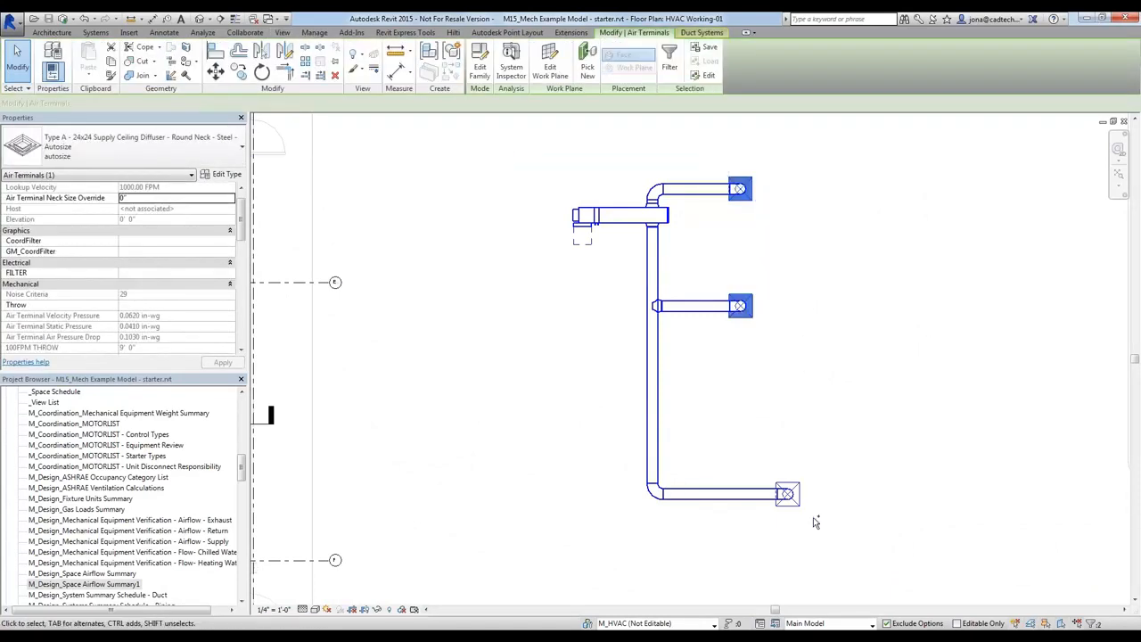
ctrl+click(787, 493)
click(152, 103)
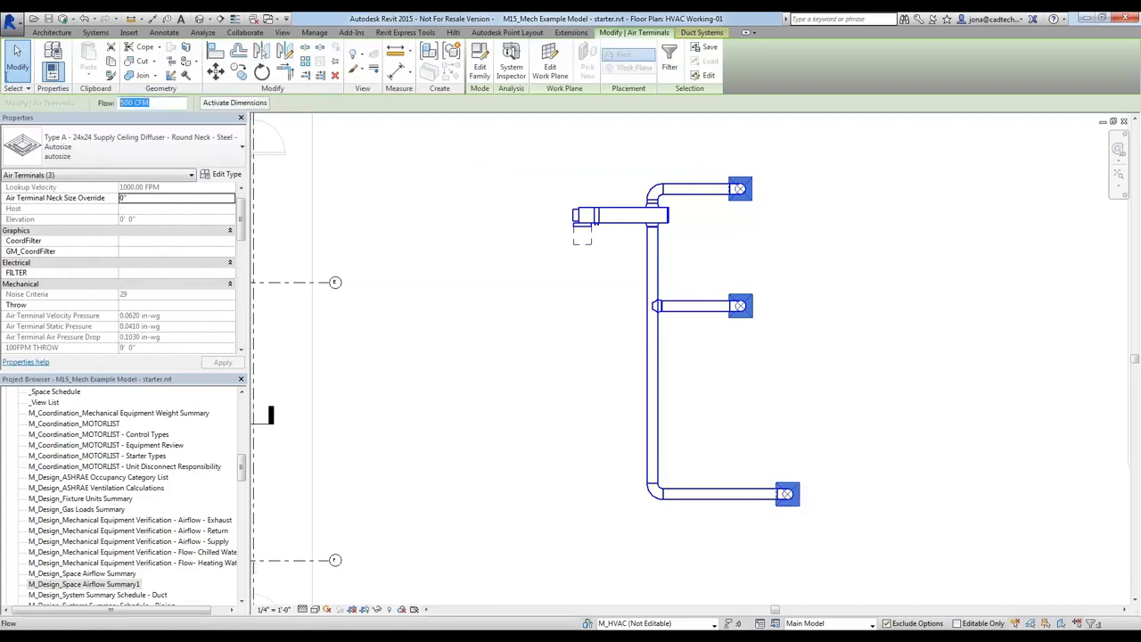
text(150)
key(Return)
click(865, 247)
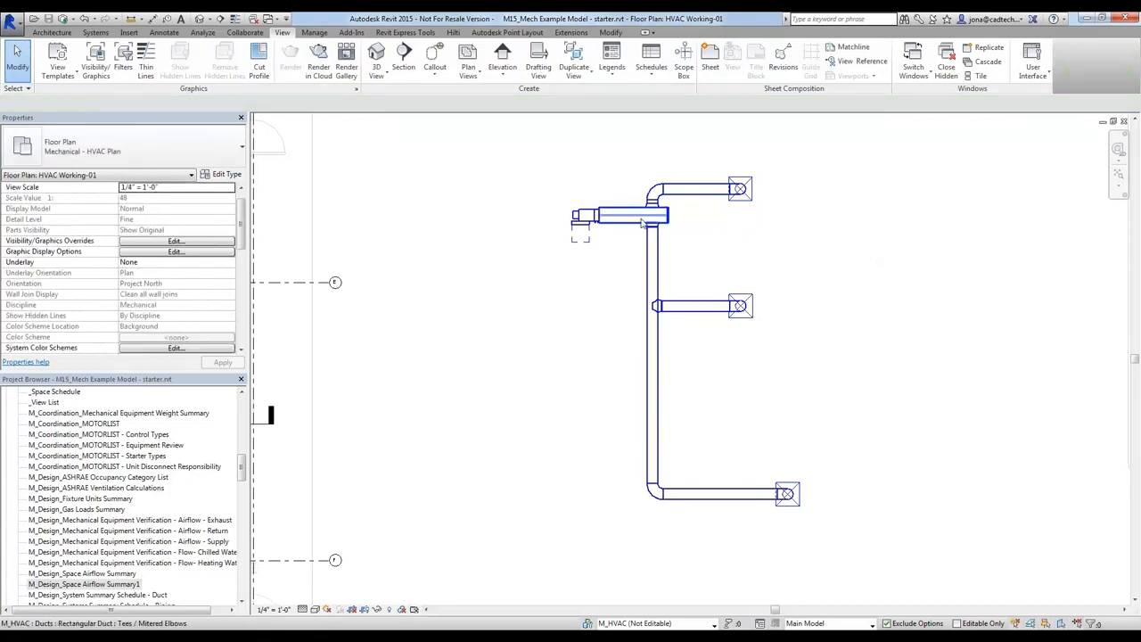
Resize the whole duct branch and its diffusers with Duct Sizing, using a velocity of 1200 FPM and friction of 0.08 in-wg/100ft
key(Tab)
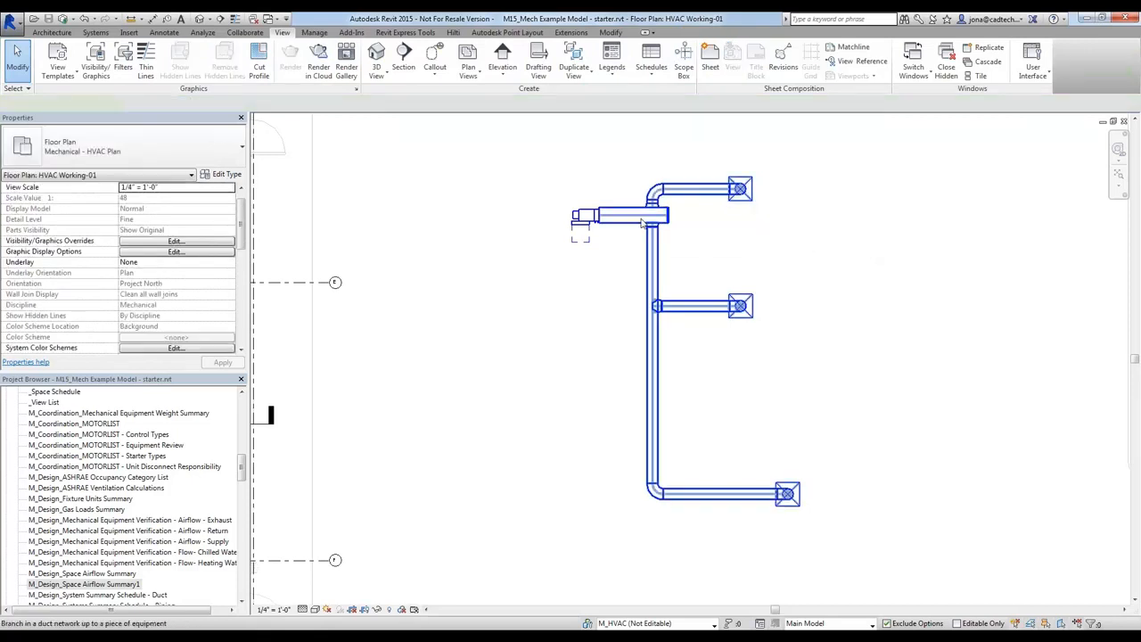
click(641, 224)
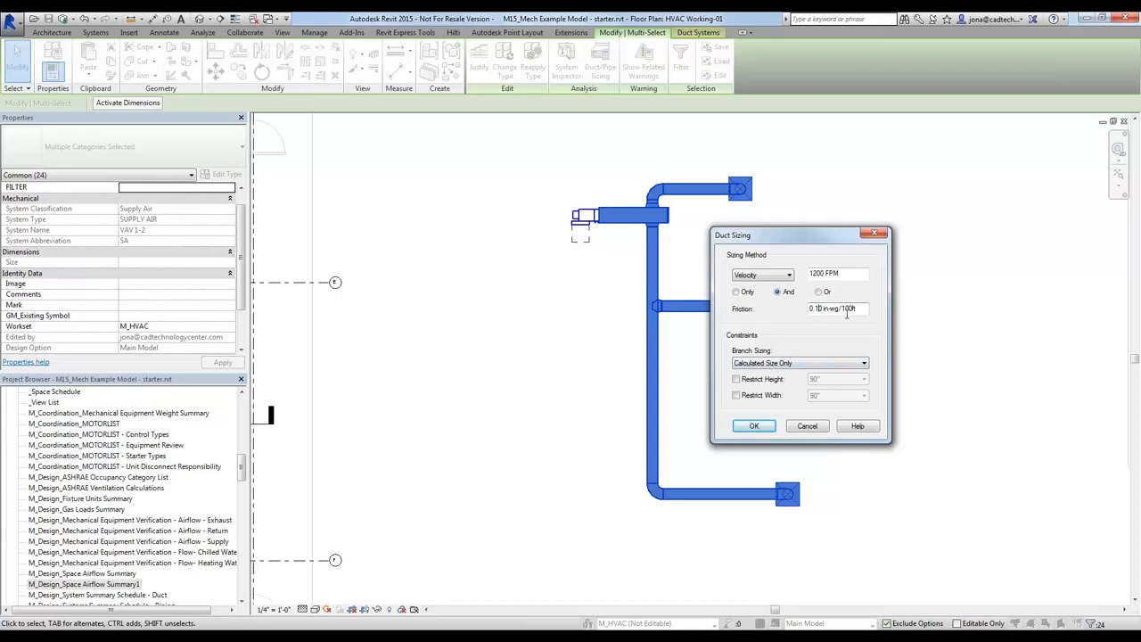
key(BackSpace)
key(BackSpace)
text(08)
key(Return)
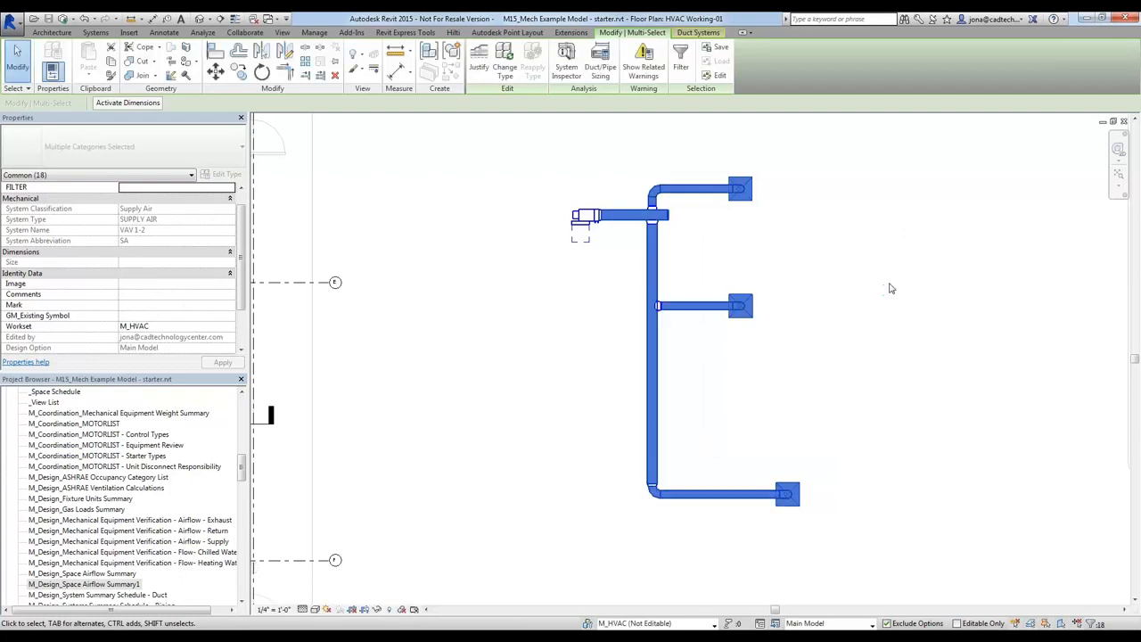
click(890, 284)
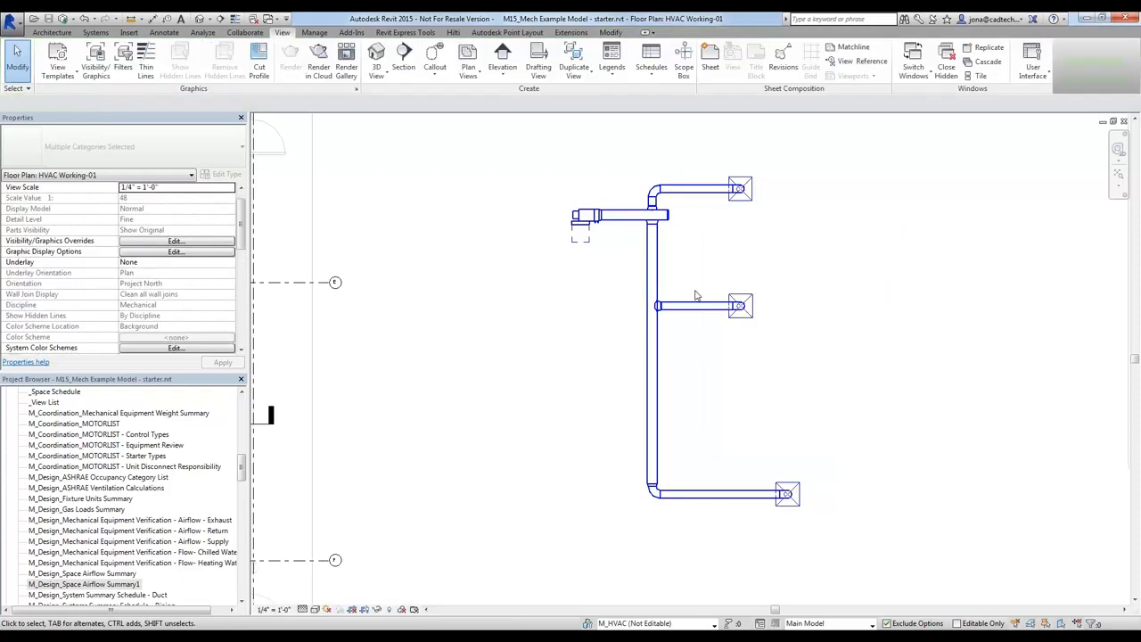
Check the diameter and properties of the resized north-south round duct main
click(650, 247)
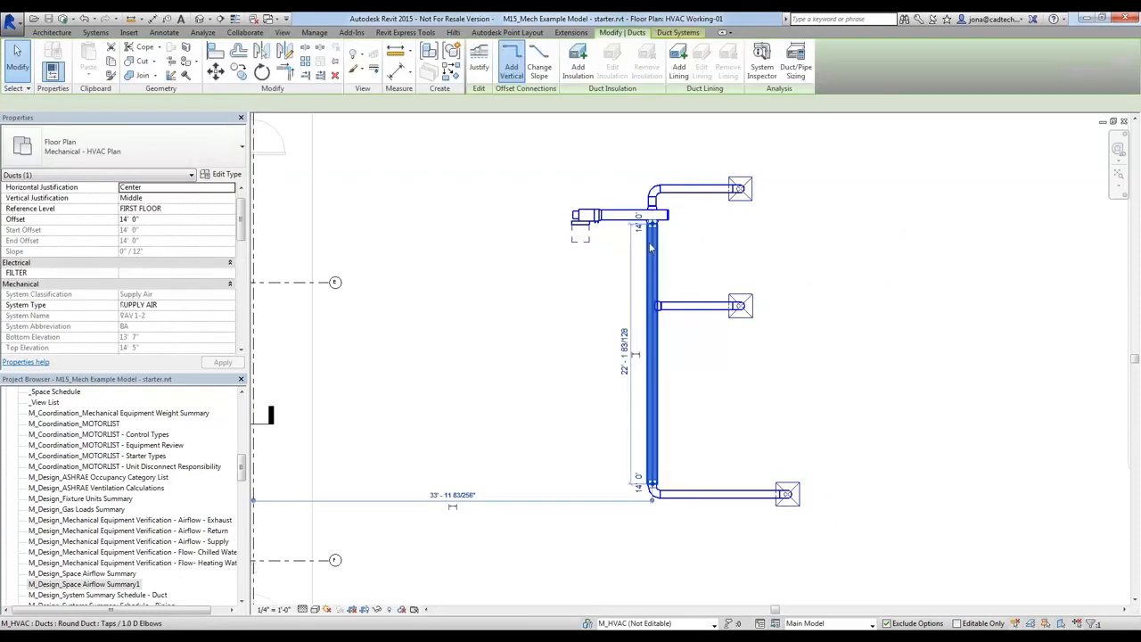
click(286, 301)
scroll(303, 321, down, 1)
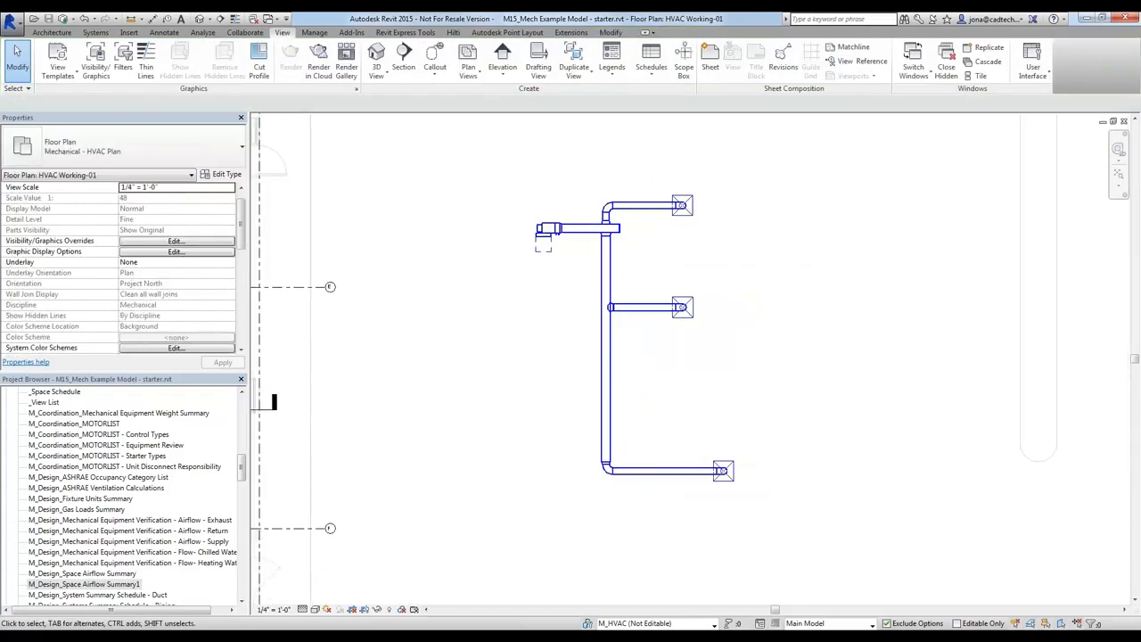
Switch to the PowerPoint slide show and advance to the closing thank-you slide
key(alt+Tab)
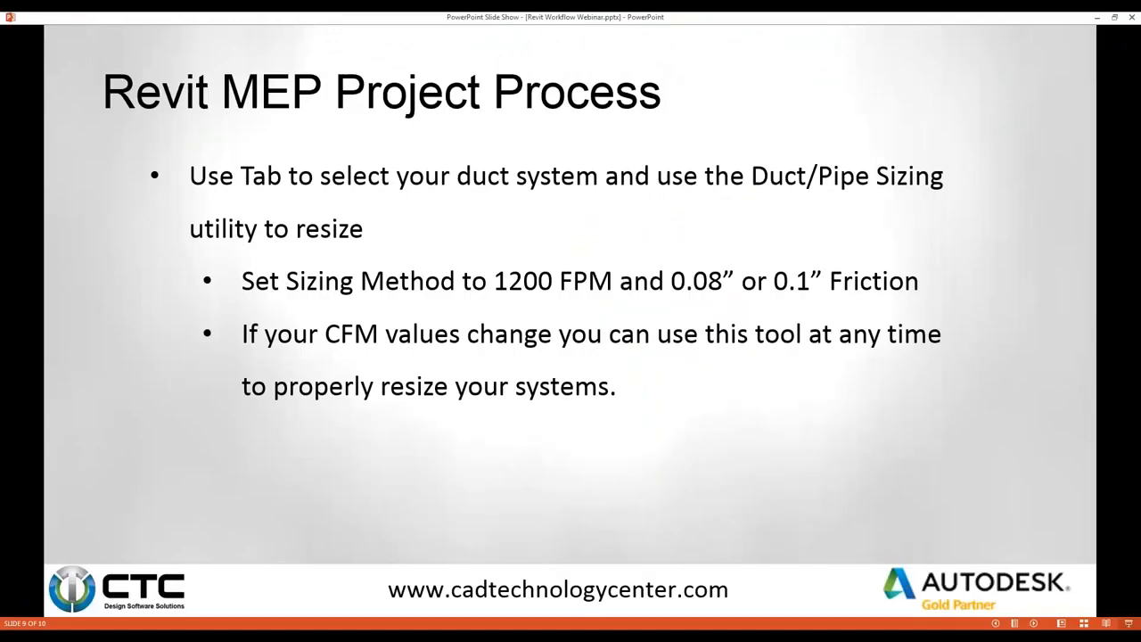
key(Right)
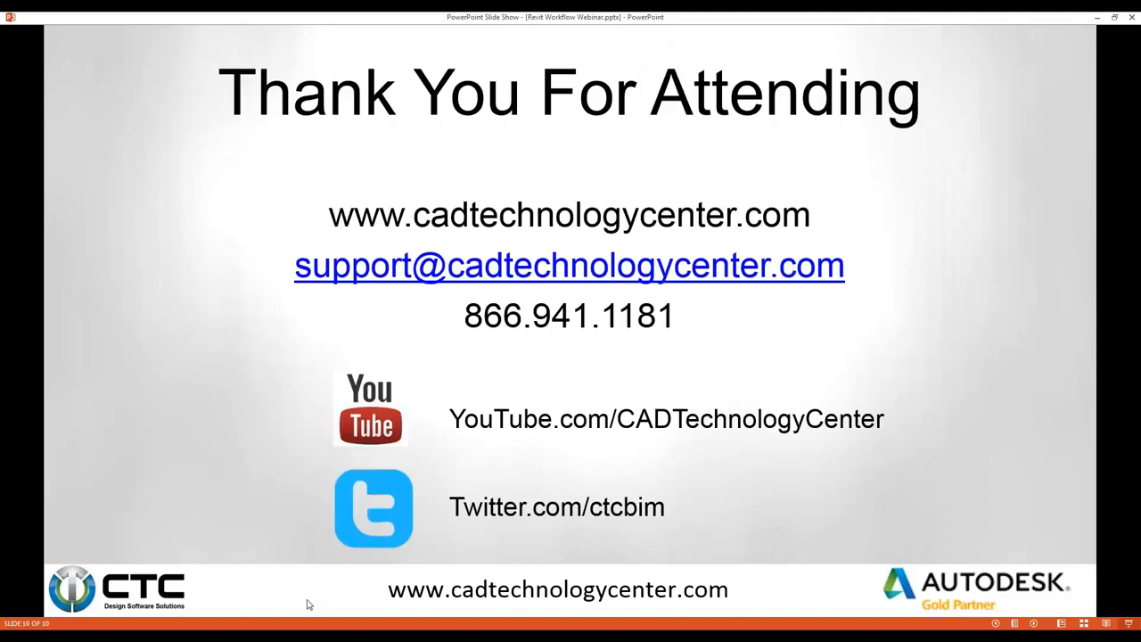
Switch back to Revit and open the northern supply diffuser's family for editing
key(alt+Tab)
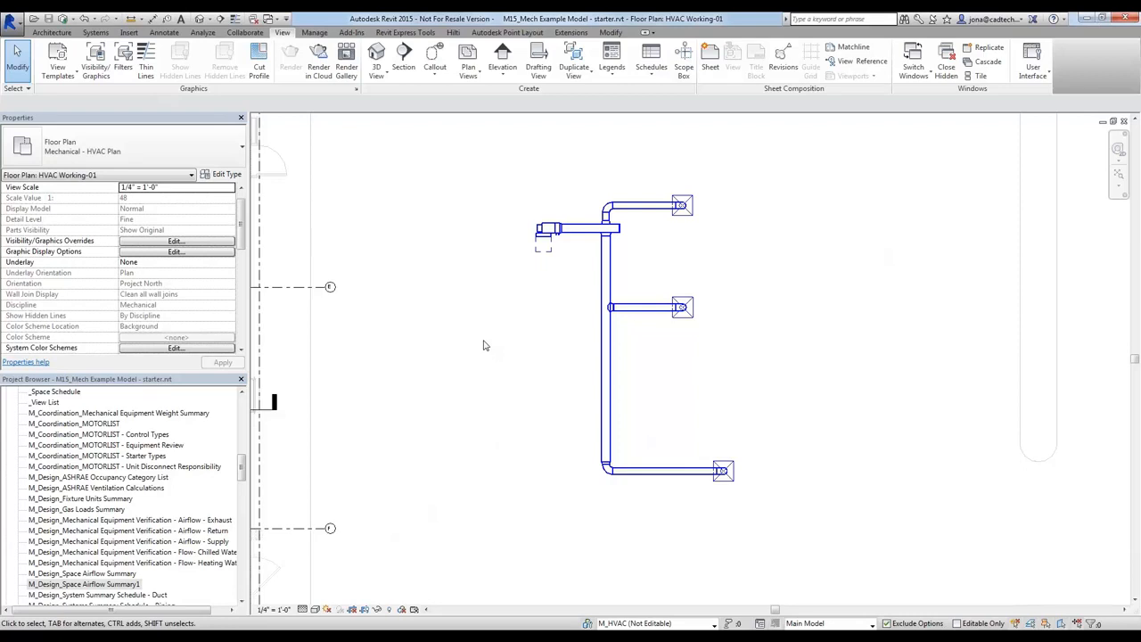
click(693, 207)
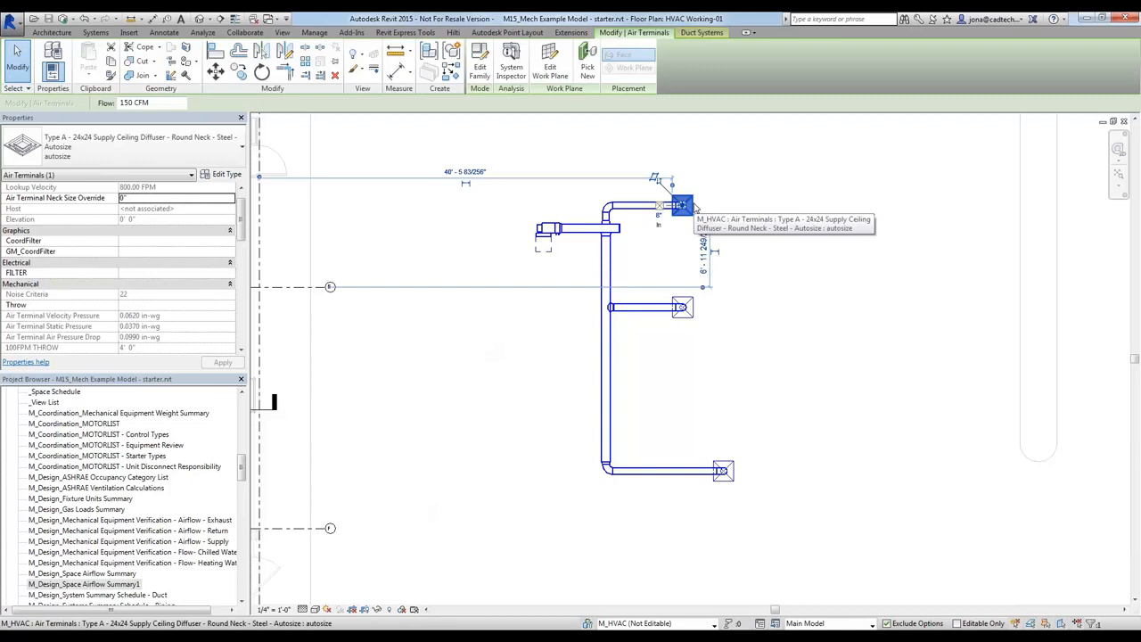
click(479, 67)
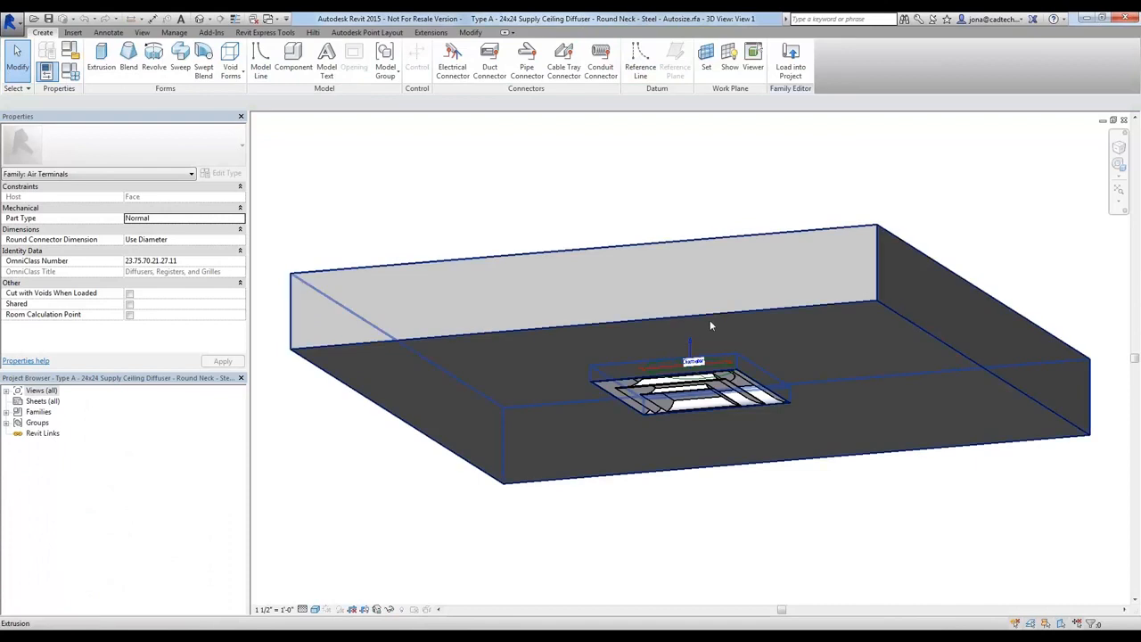
Temporarily hide the host extrusion around the diffuser to expose its round neck
click(710, 325)
key(h)
key(h)
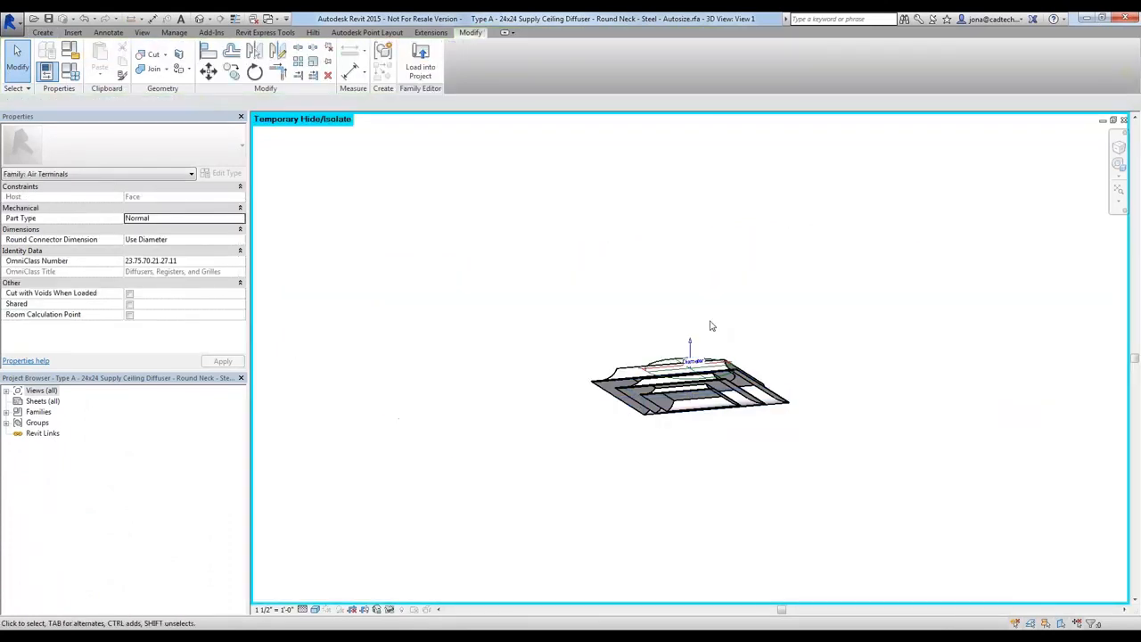
shift+middle_drag(813, 315, 810, 424)
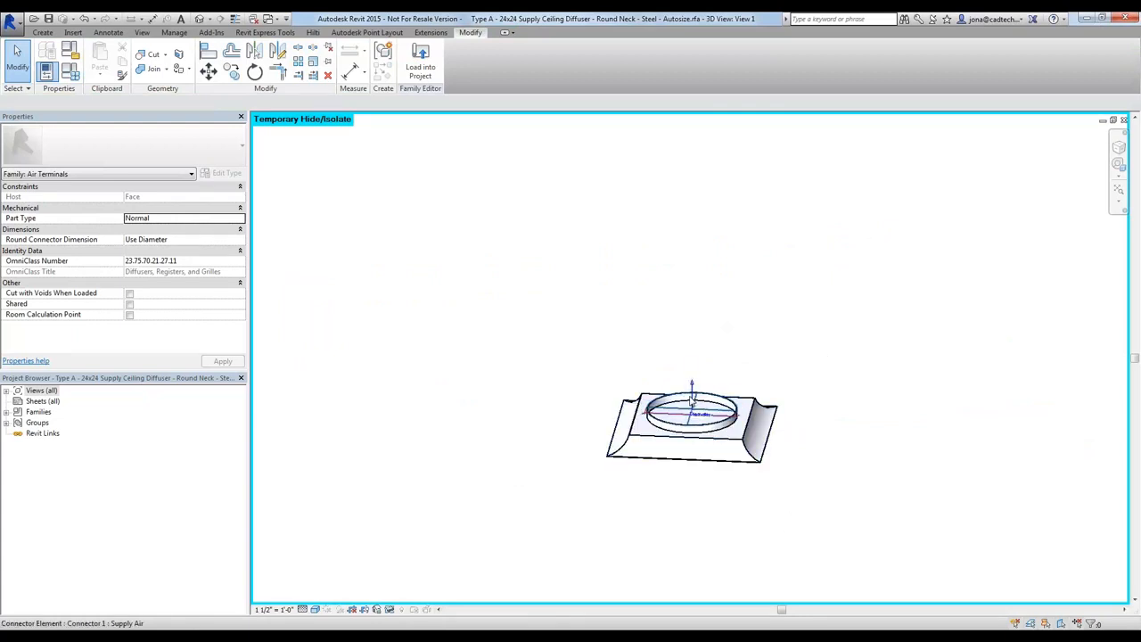
Examine the duct connector's flow configuration and the family parameter associated with its pressure drop
click(692, 403)
scroll(622, 398, up, 4)
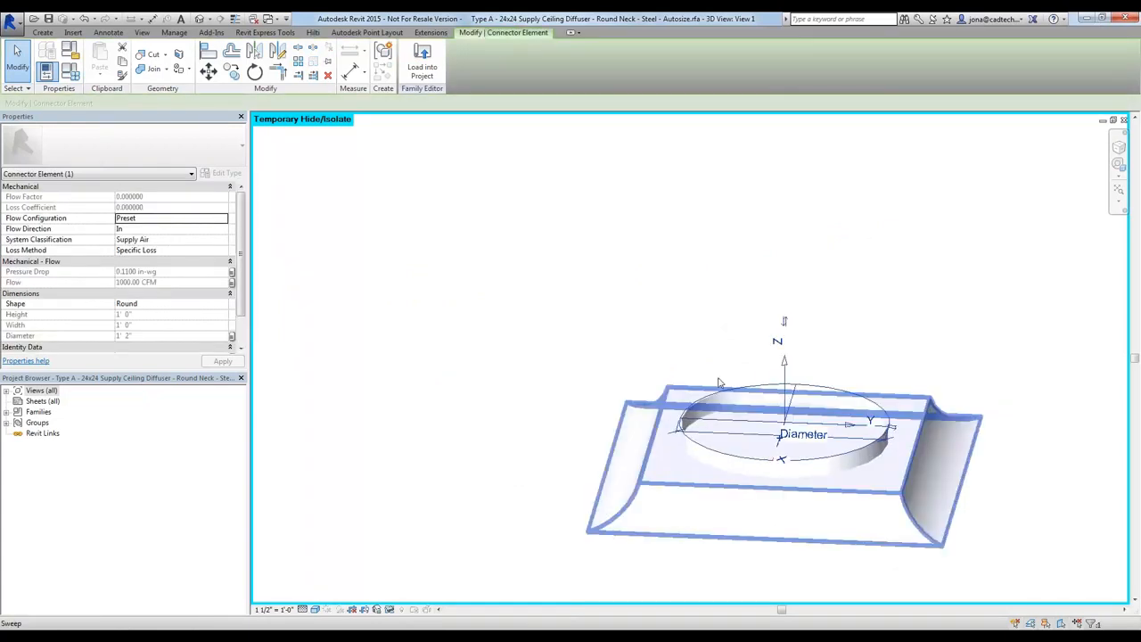
click(141, 219)
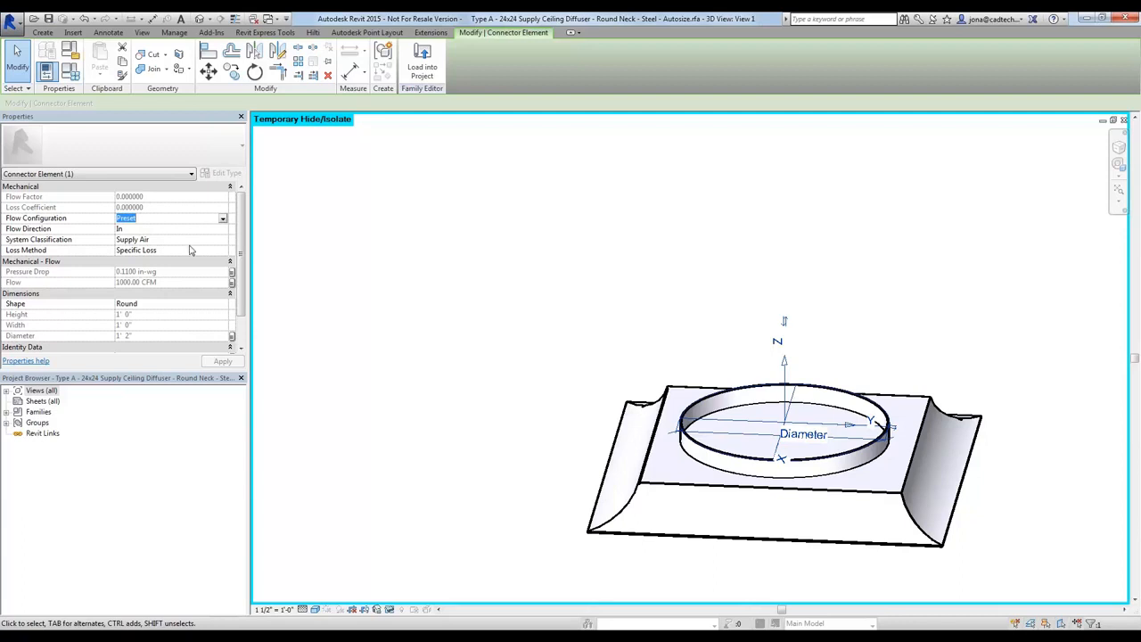
click(231, 272)
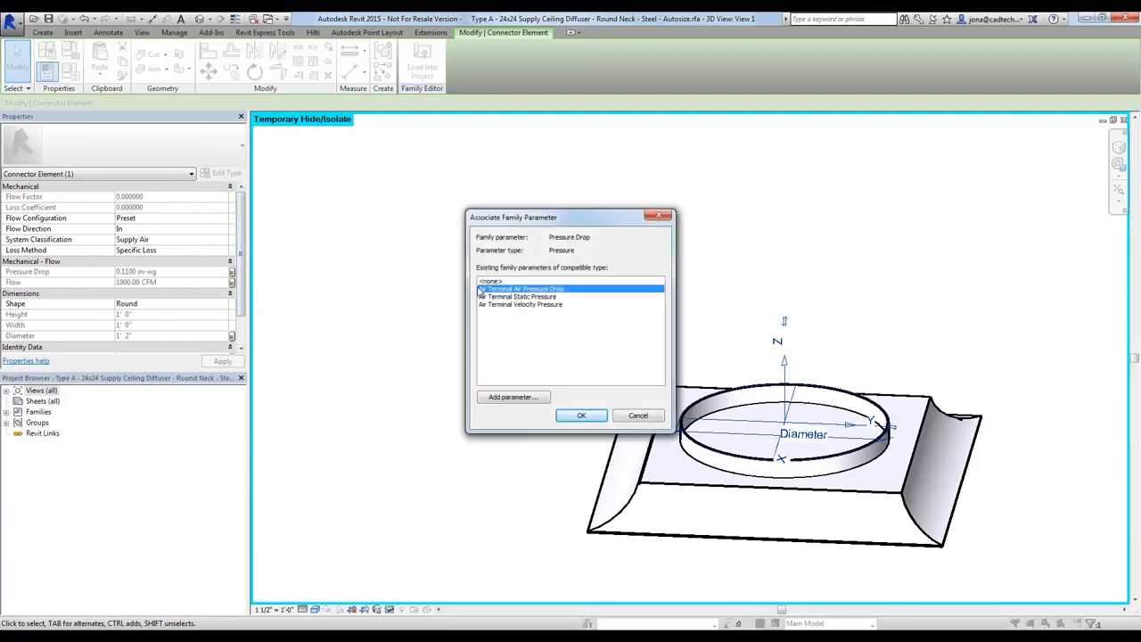
click(637, 416)
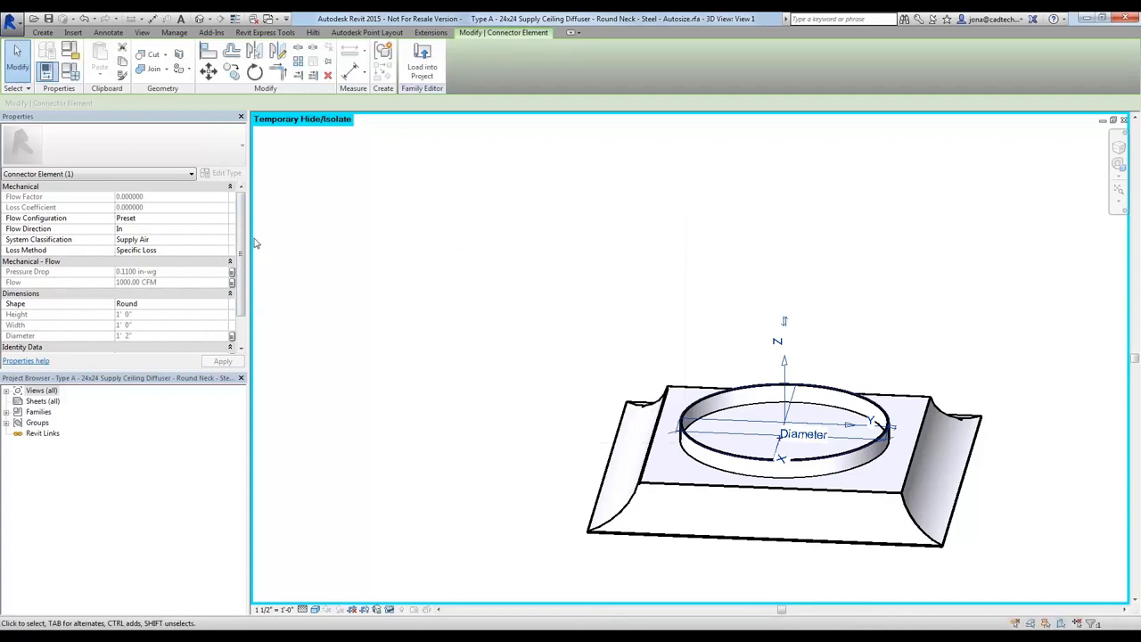
Examine the autosize type's parameter values and lookup formulas in the diffuser family, including noise criteria and neck size
click(71, 71)
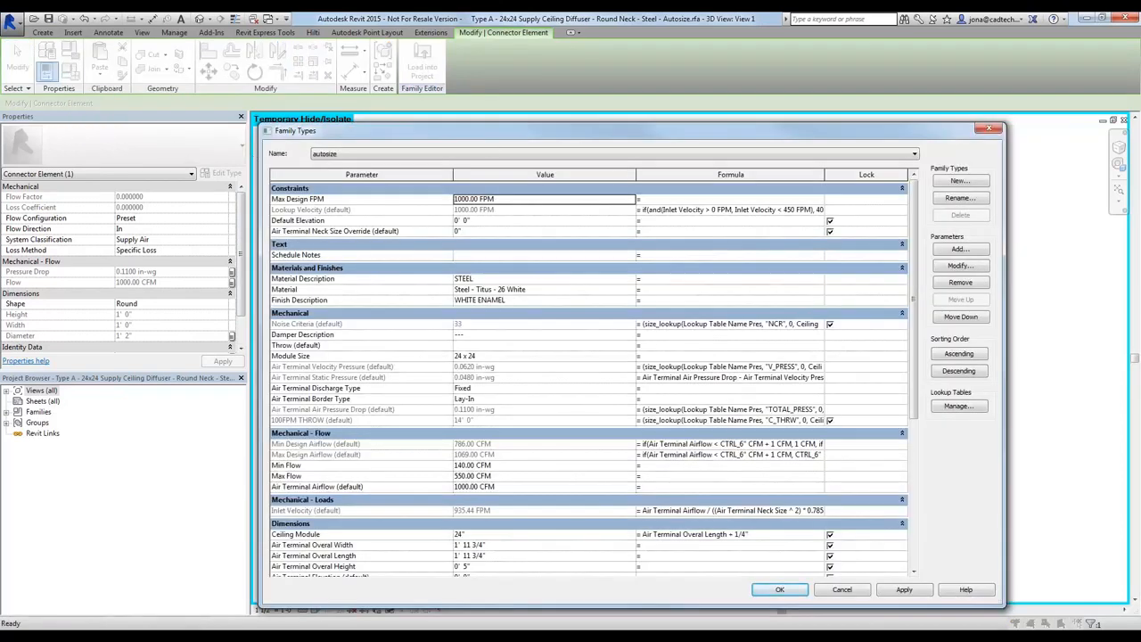
drag(636, 175, 602, 175)
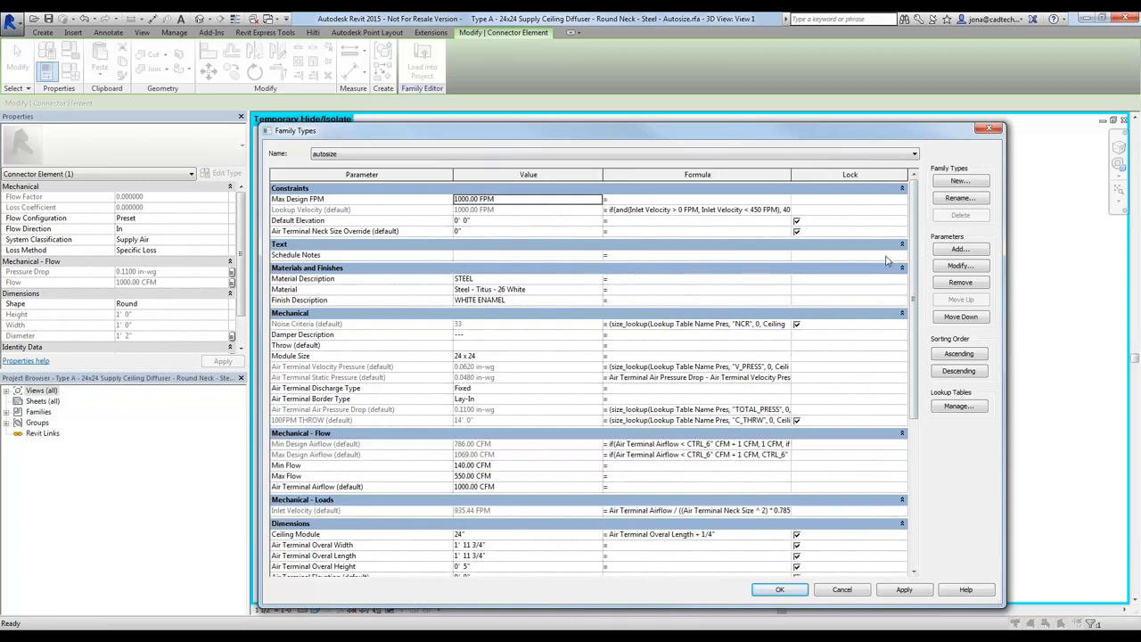
click(428, 325)
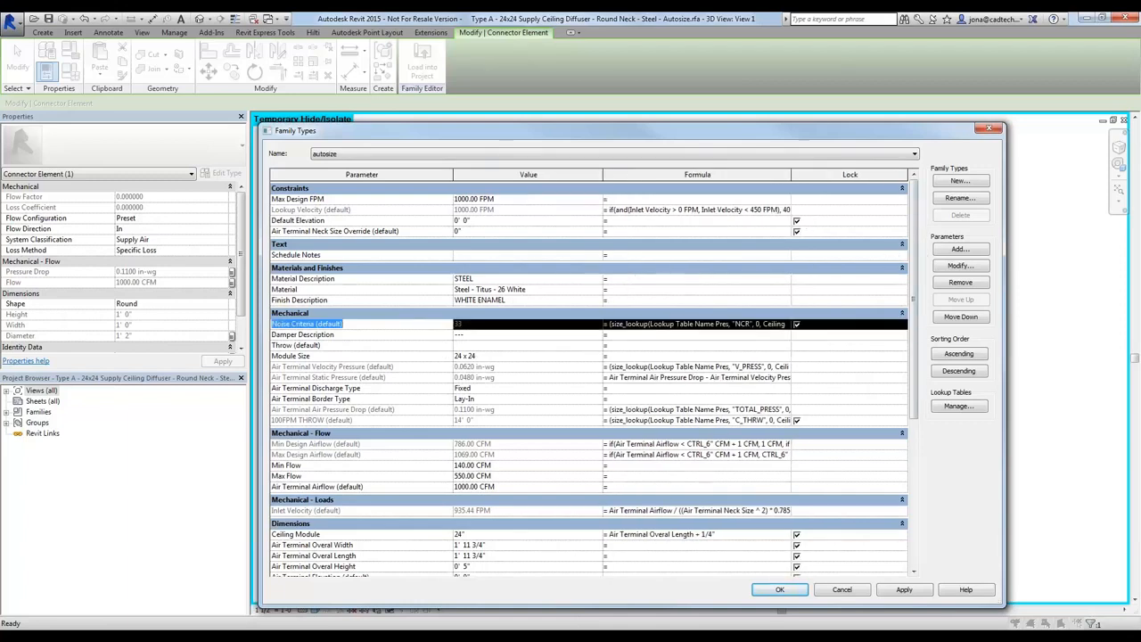
click(482, 328)
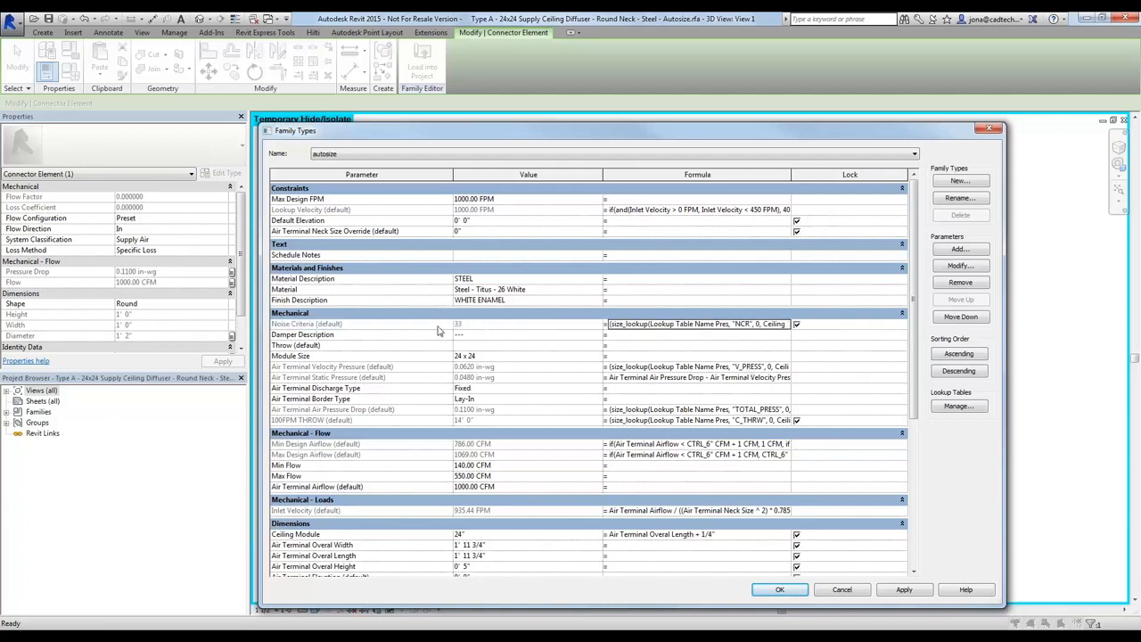
click(429, 330)
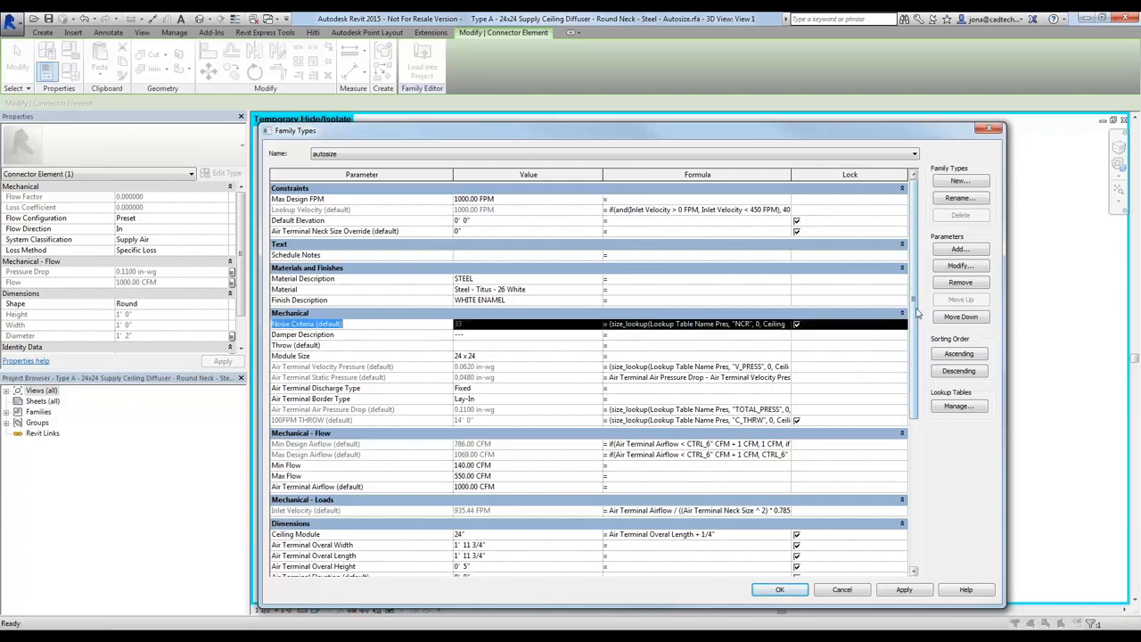
drag(915, 307, 915, 381)
click(654, 317)
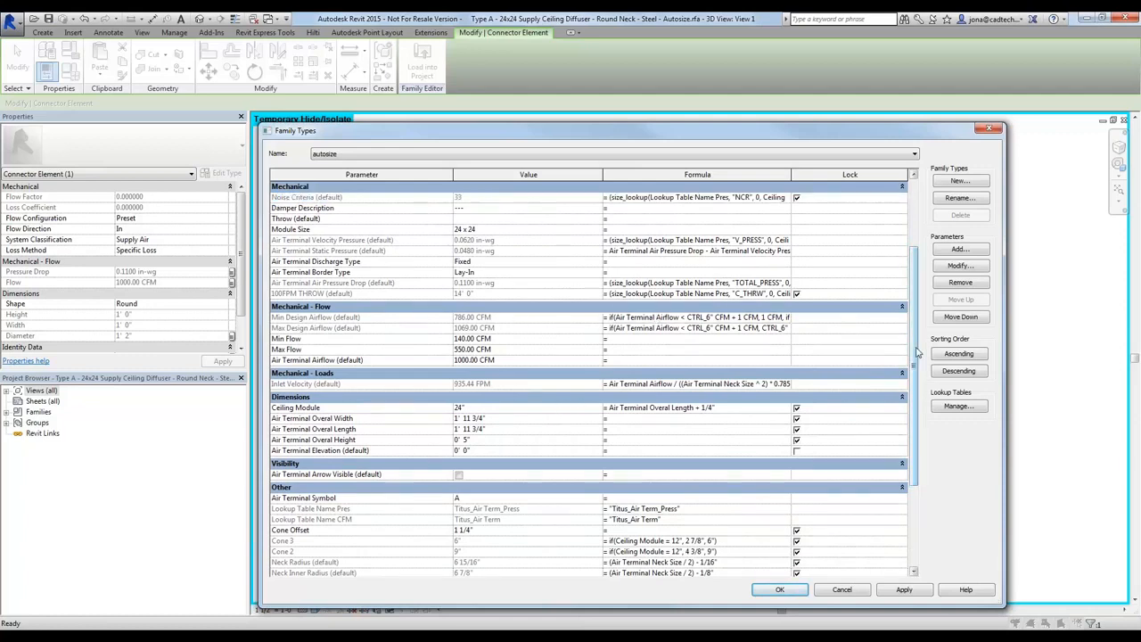
drag(918, 352, 923, 455)
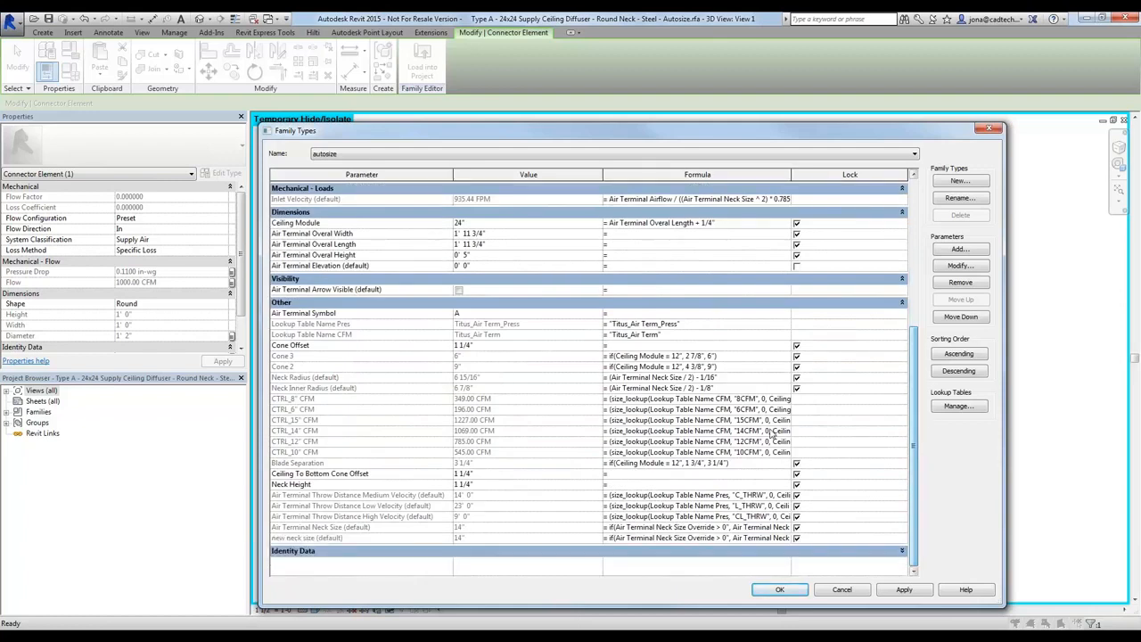
click(842, 589)
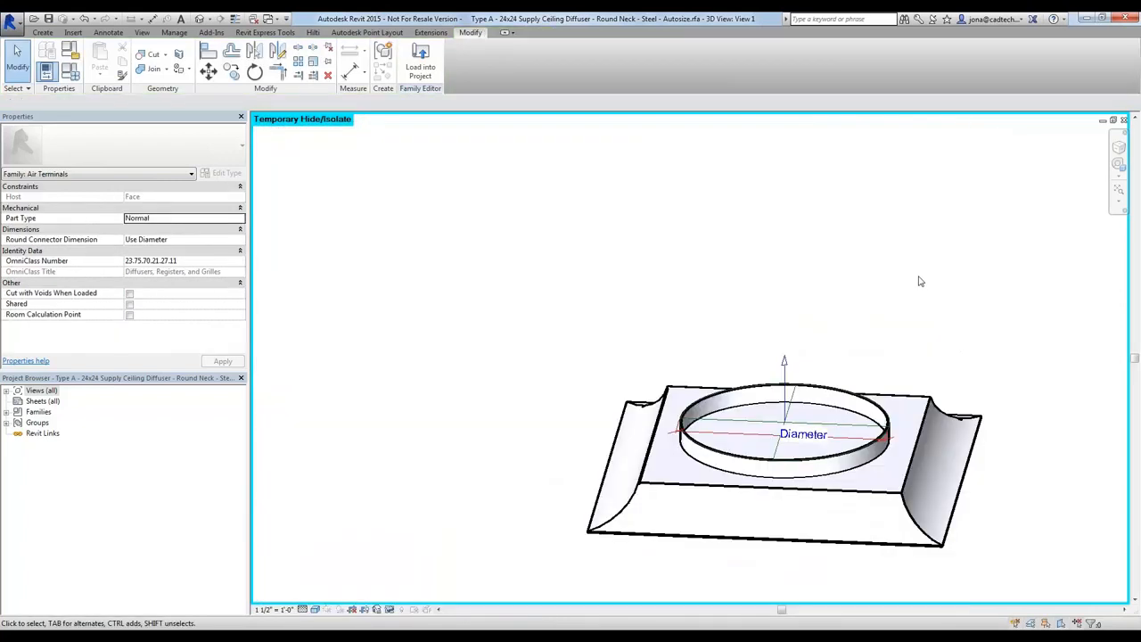
Switch to the VAV box family and examine its Hot Water type's parameters, including the circuit ampacity and overcurrent protection formulas
key(ctrl+Tab)
click(553, 239)
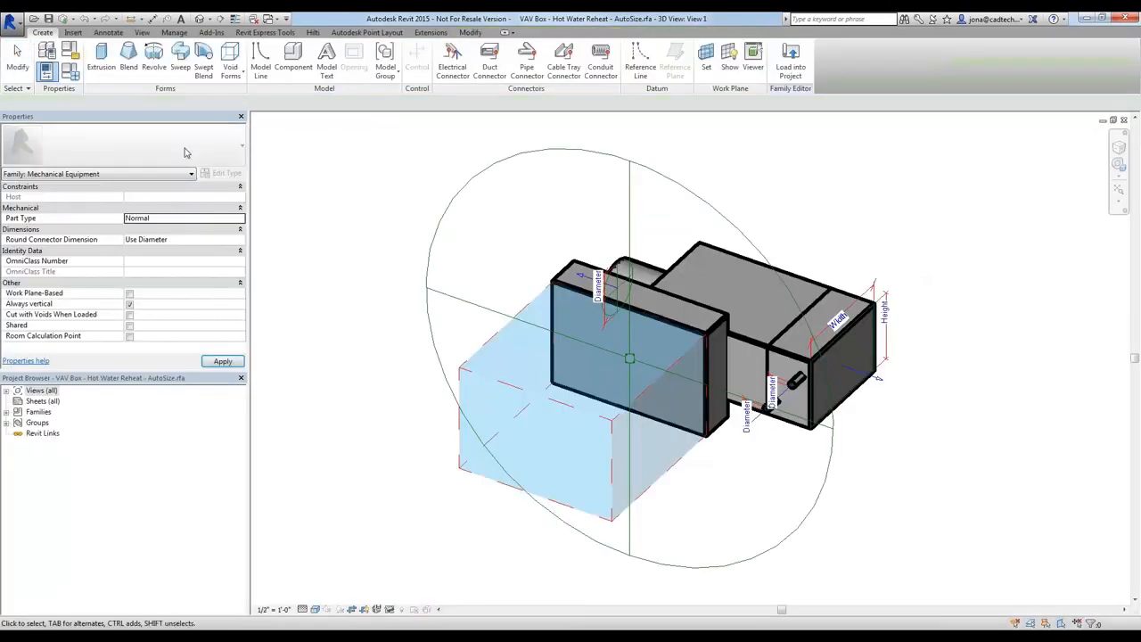
click(70, 72)
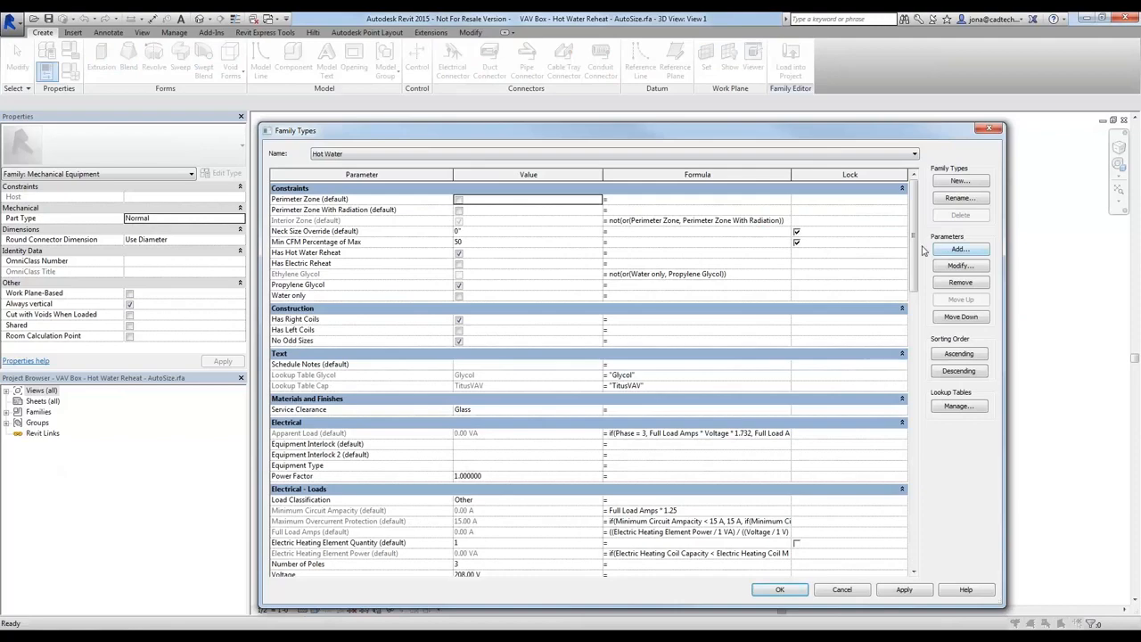
drag(914, 254, 914, 332)
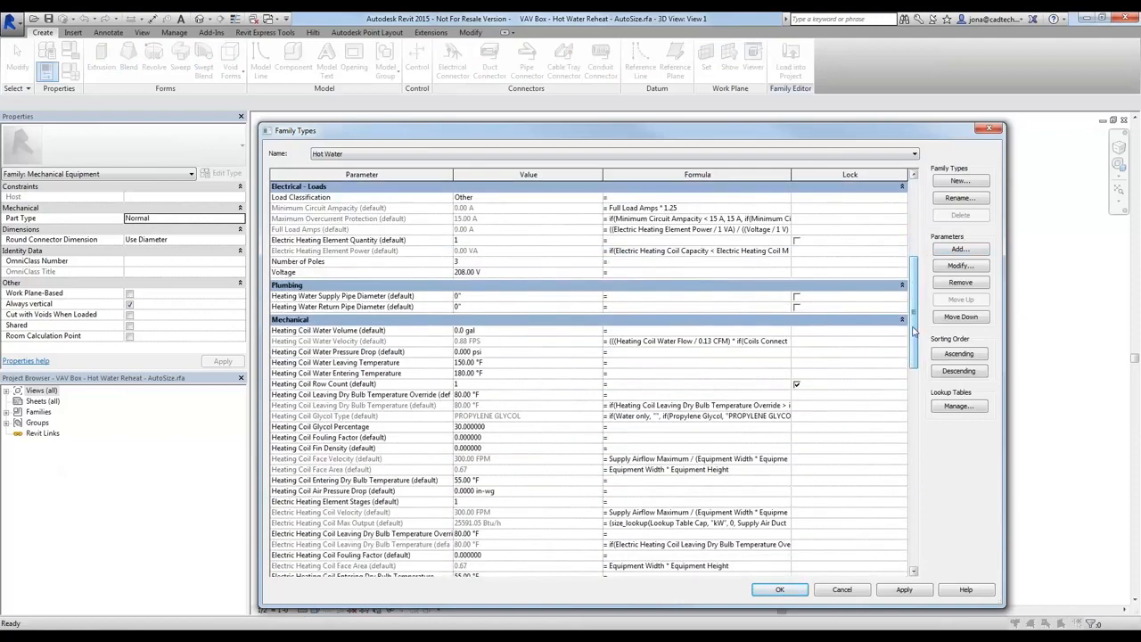
click(729, 210)
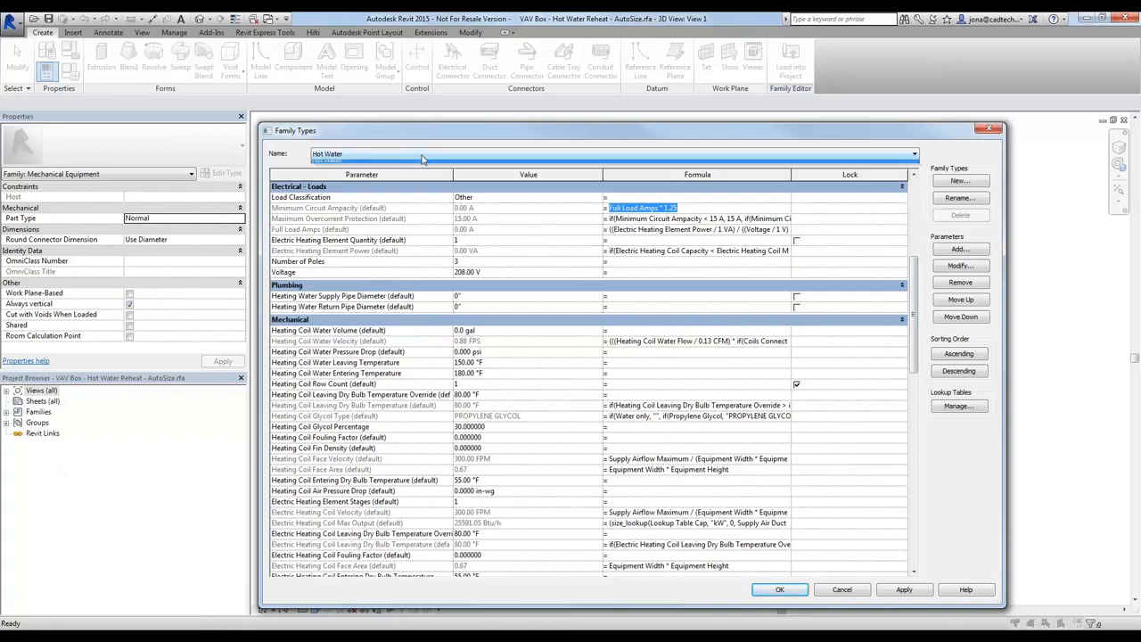
click(422, 155)
click(419, 152)
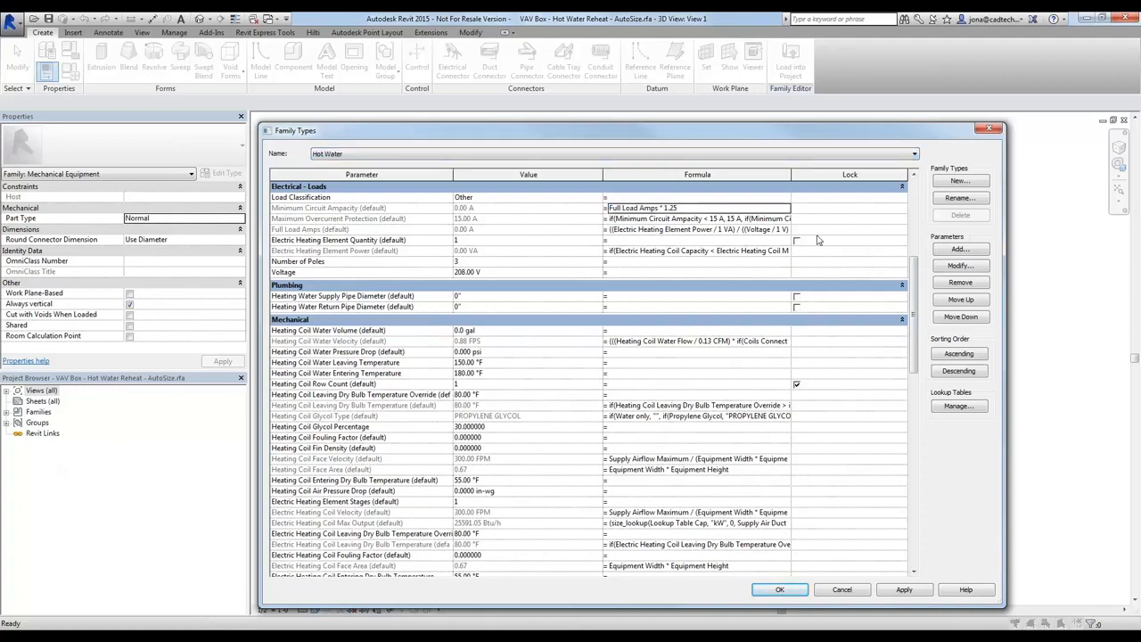
click(621, 219)
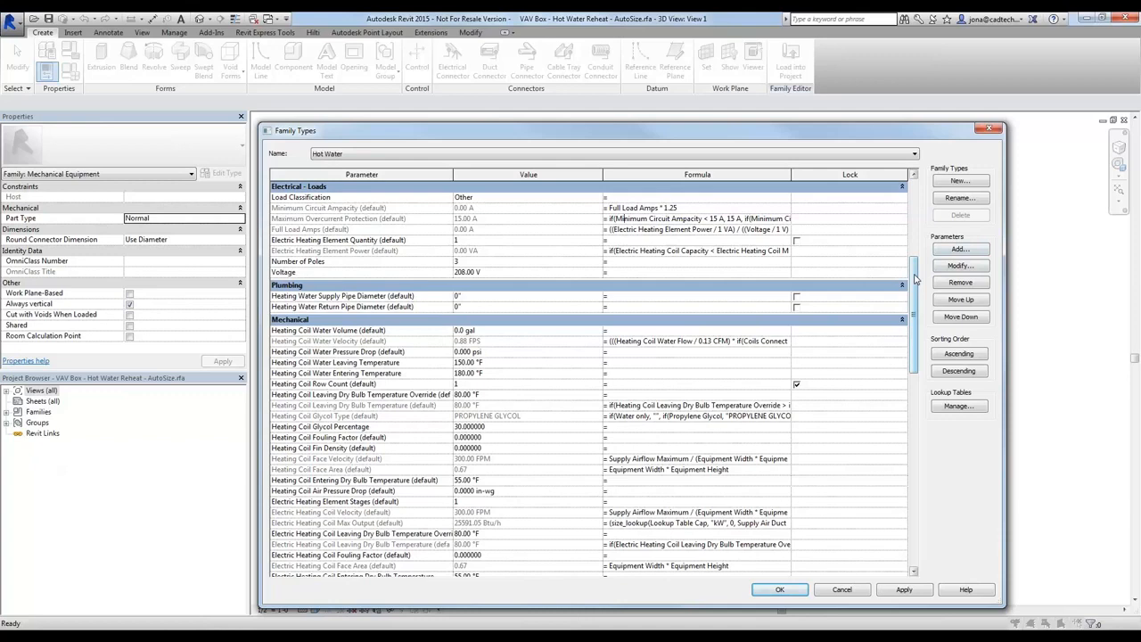
Examine the VAV box's heating coil temperature override and water flow formula, and close the family types without changes
scroll(913, 279, down, 5)
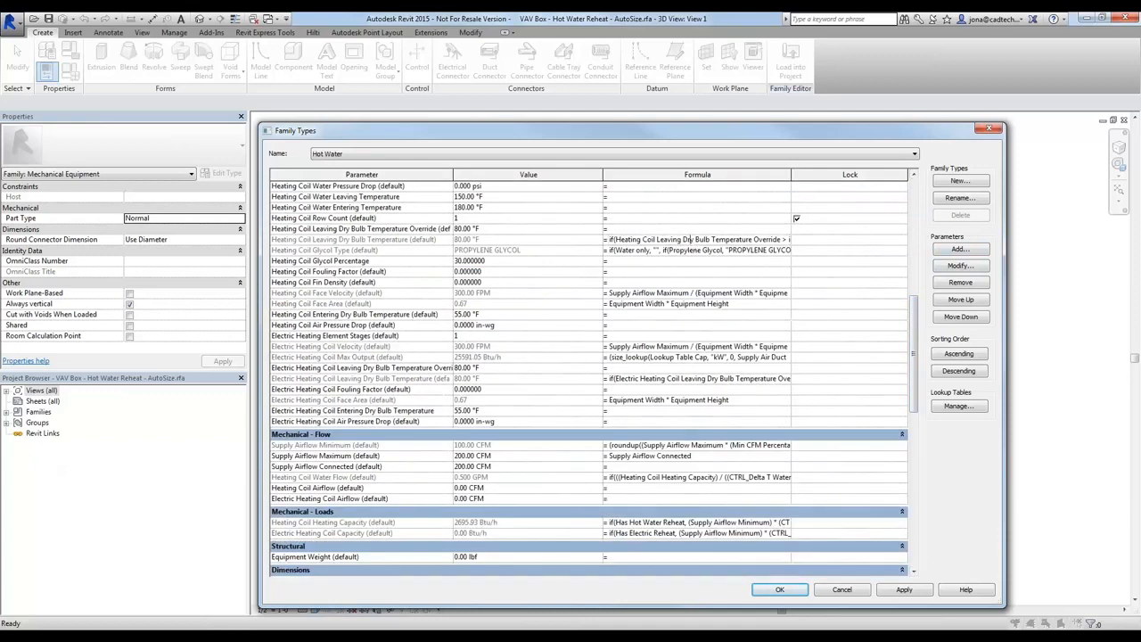
click(517, 231)
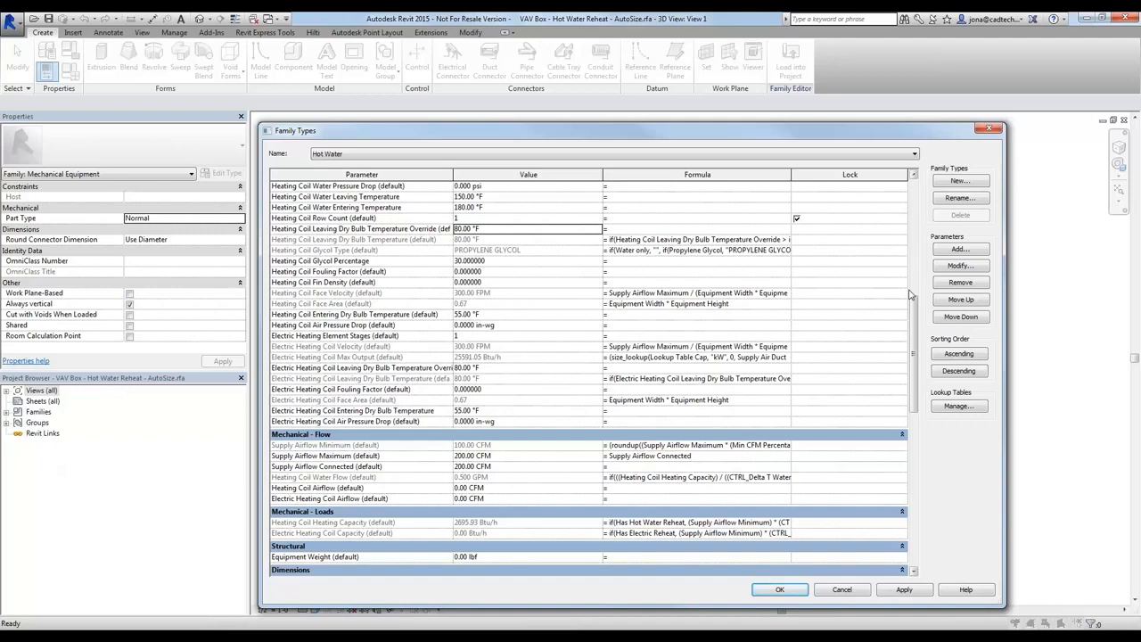
click(623, 476)
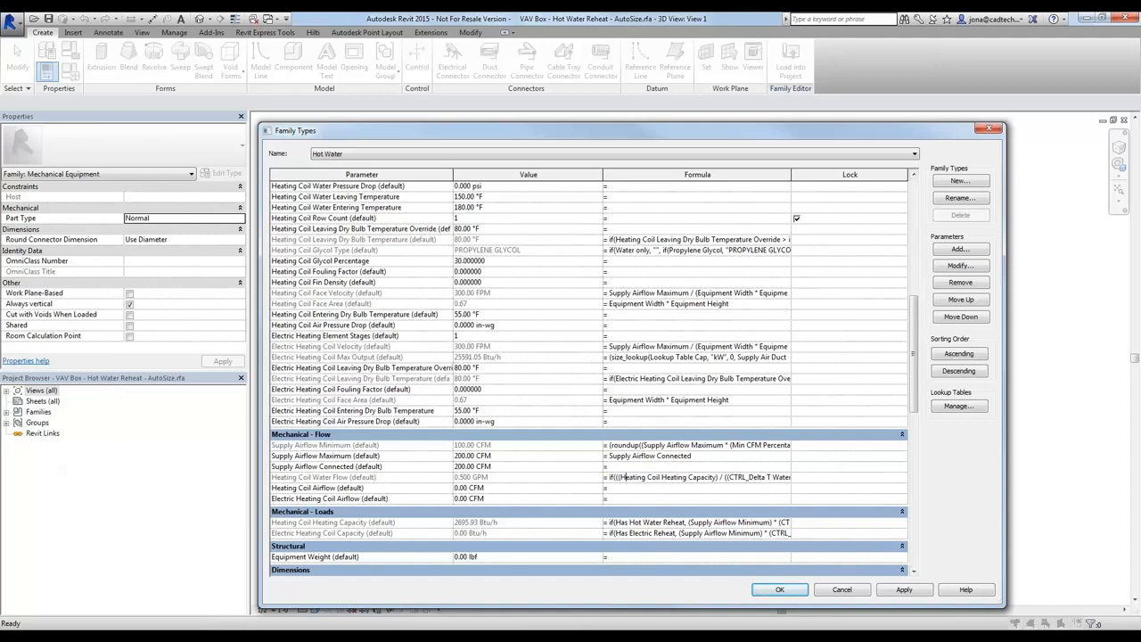
click(841, 589)
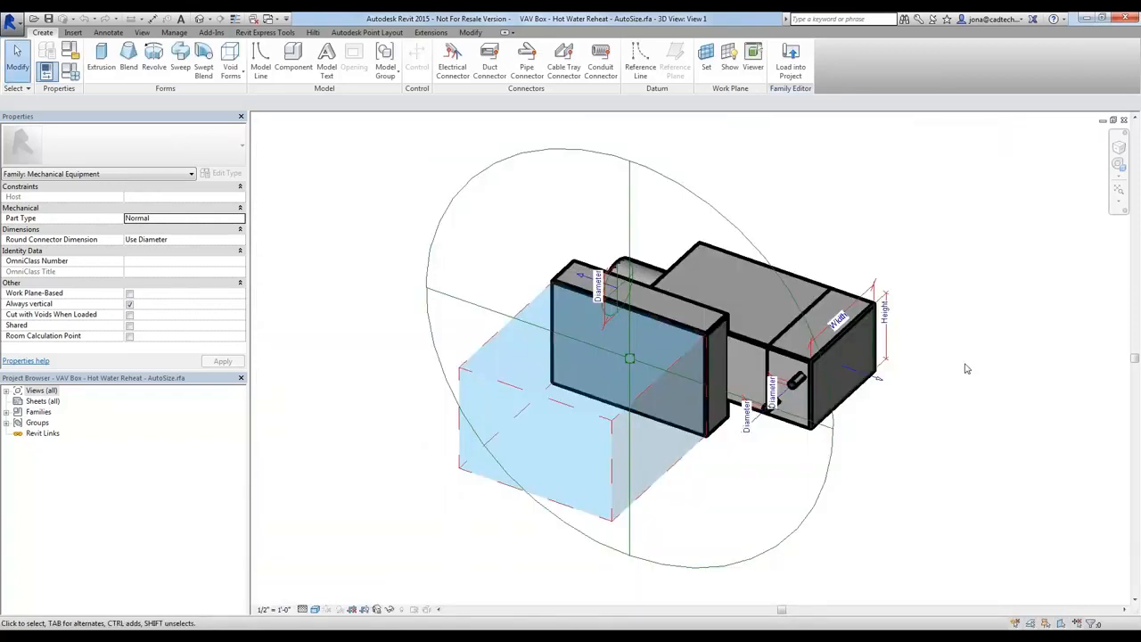
Close the VAV box family and open the project's M_Design_Space Airflow Summary1 schedule at its first rows
click(1124, 120)
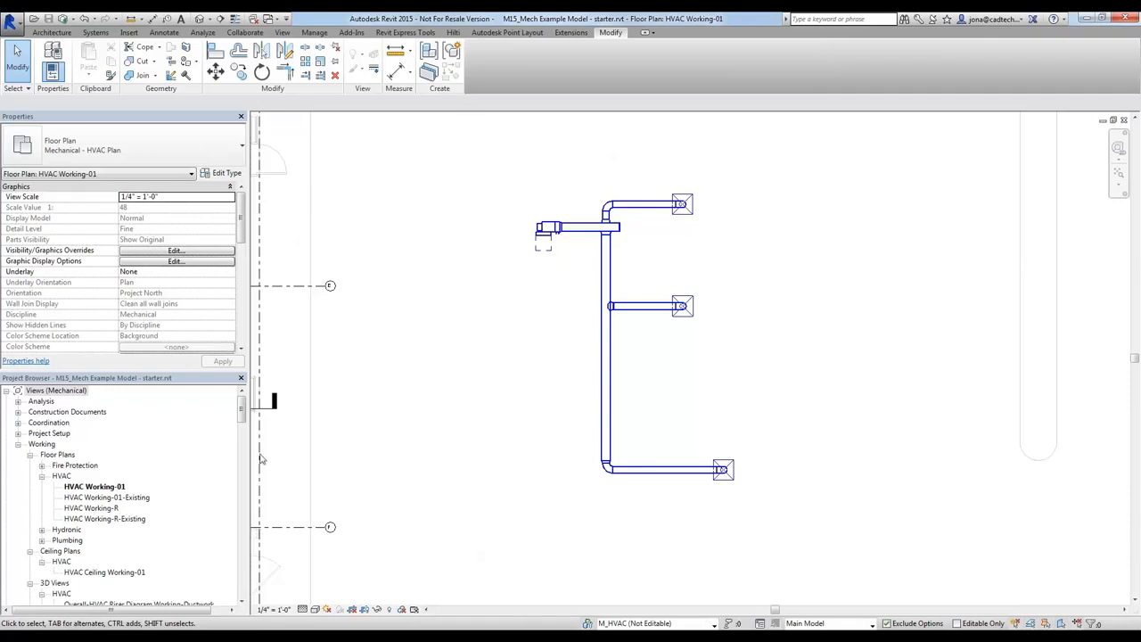
click(247, 408)
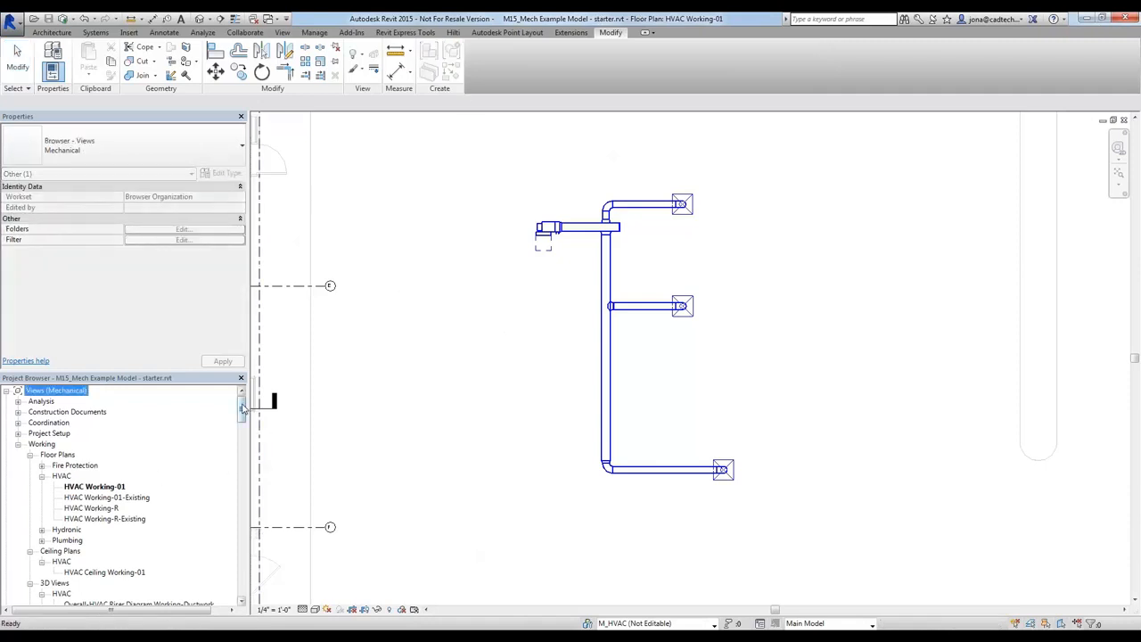
drag(242, 408, 242, 490)
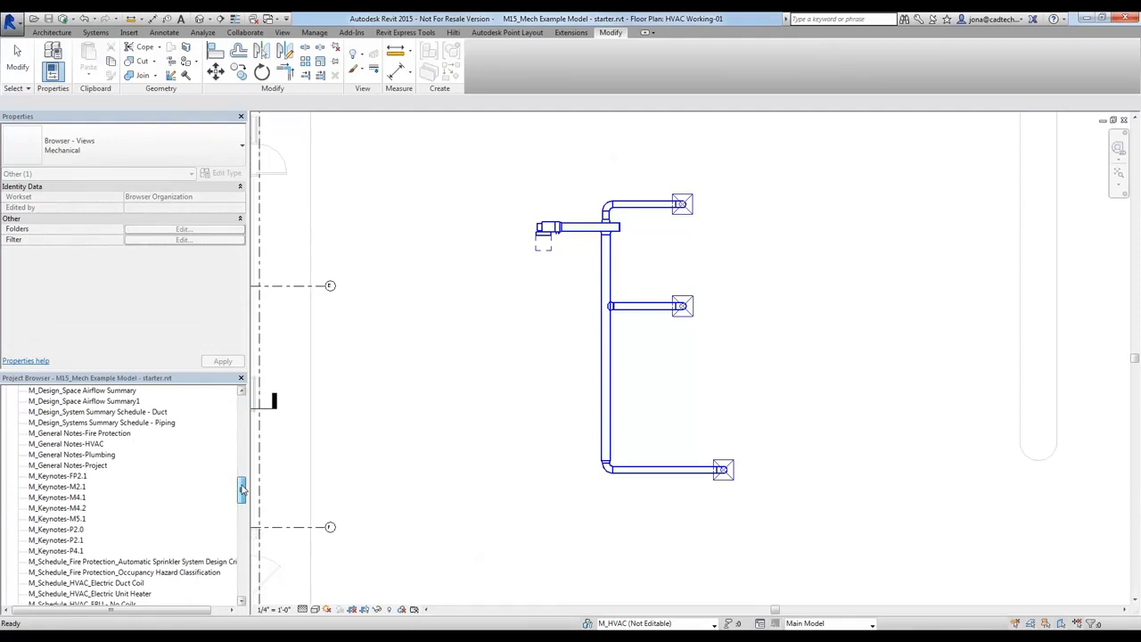
double_click(123, 402)
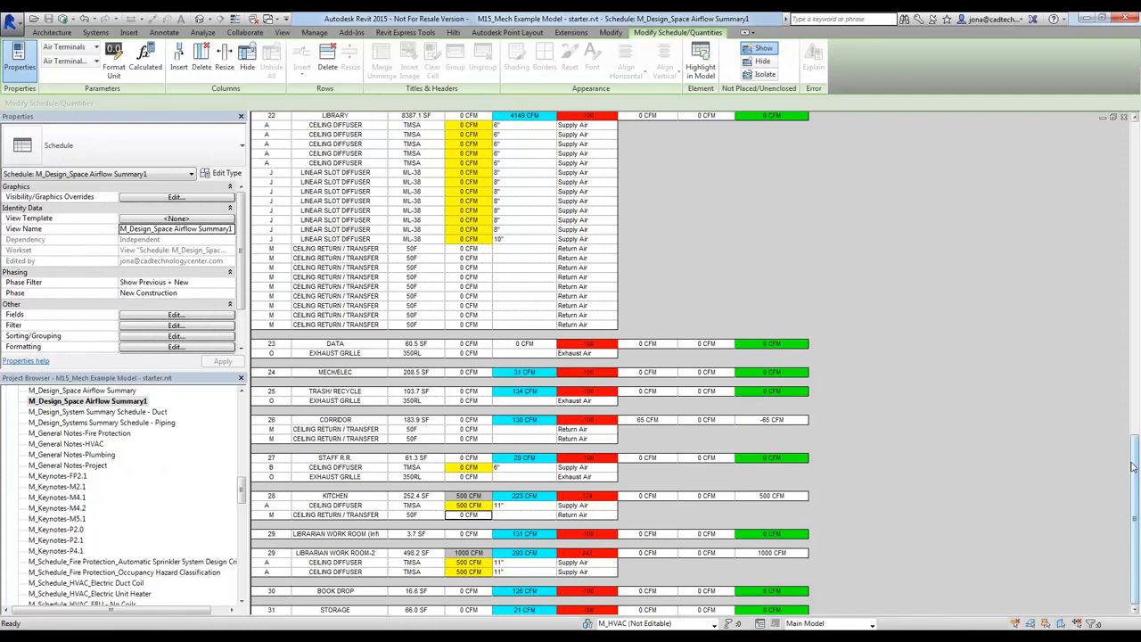
drag(1134, 466, 1061, 170)
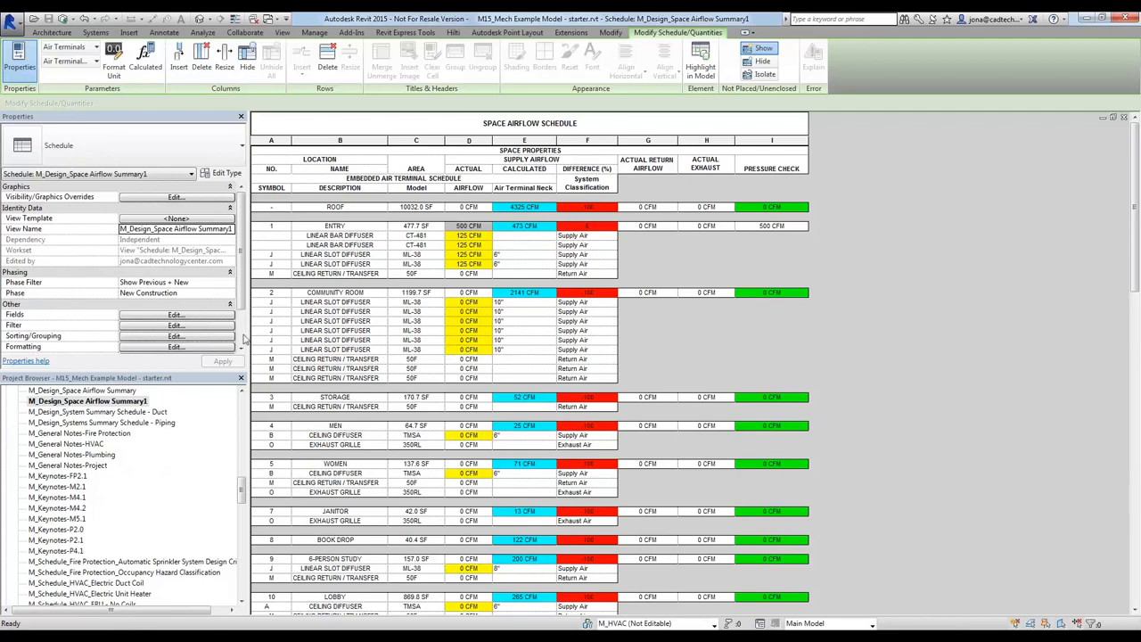
Examine the airflow schedule's embedded schedule settings for the Air Terminals category and close them without changes
scroll(241, 343, down, 2)
click(176, 336)
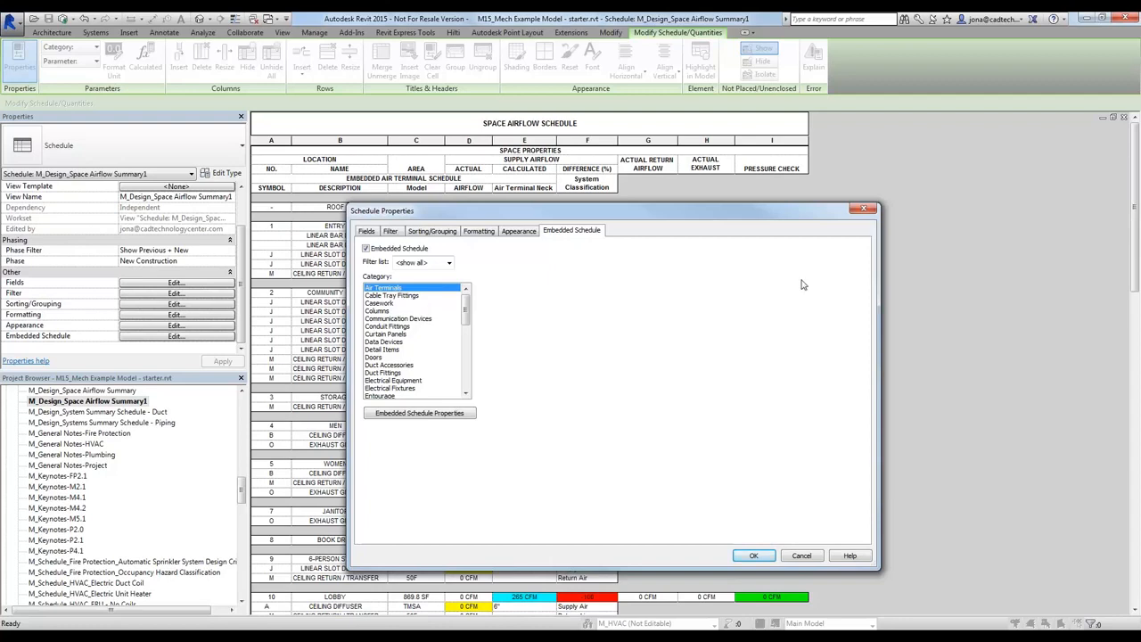
click(812, 555)
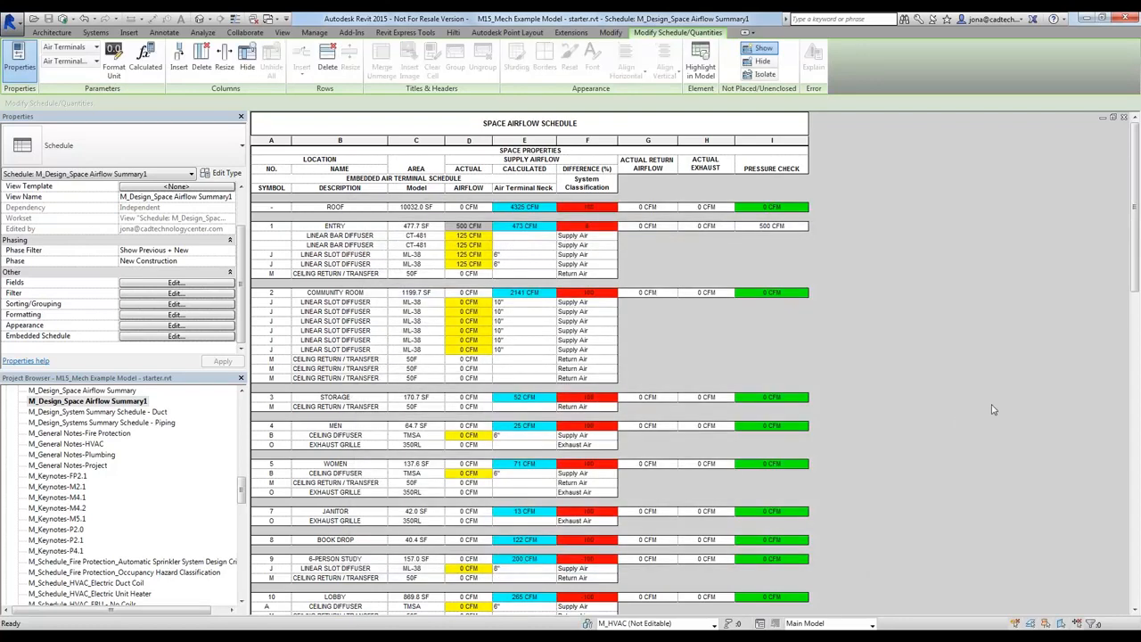
Return to the HVAC Working-01 floor plan and inspect the southern and middle diffuser connections of the separate duct layout outside the building
key(ctrl+Tab)
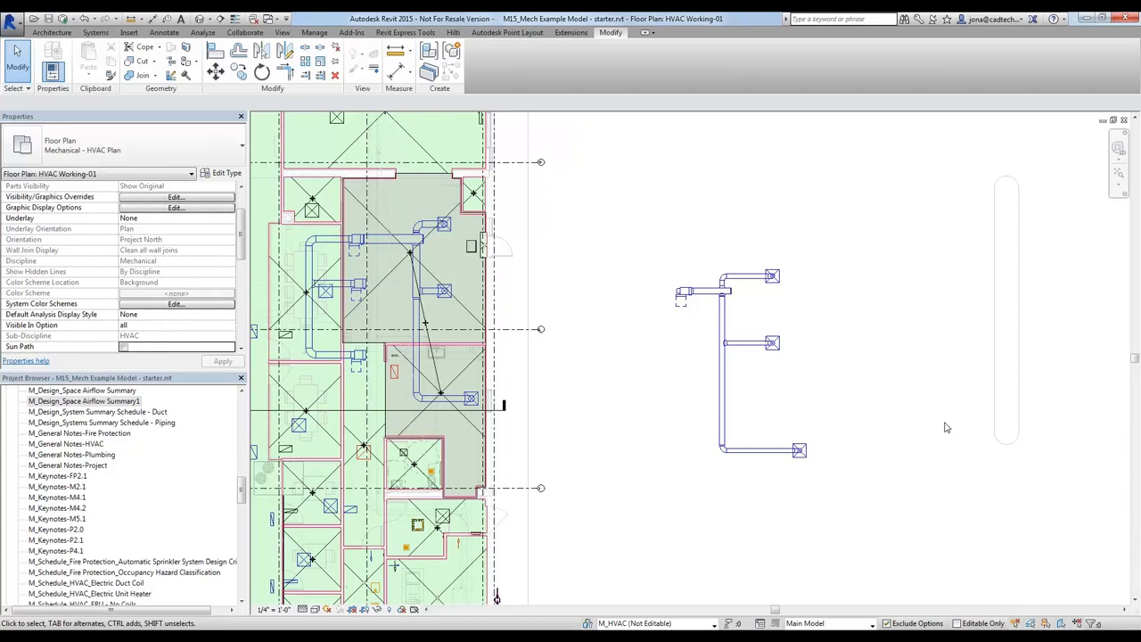
click(800, 452)
click(775, 345)
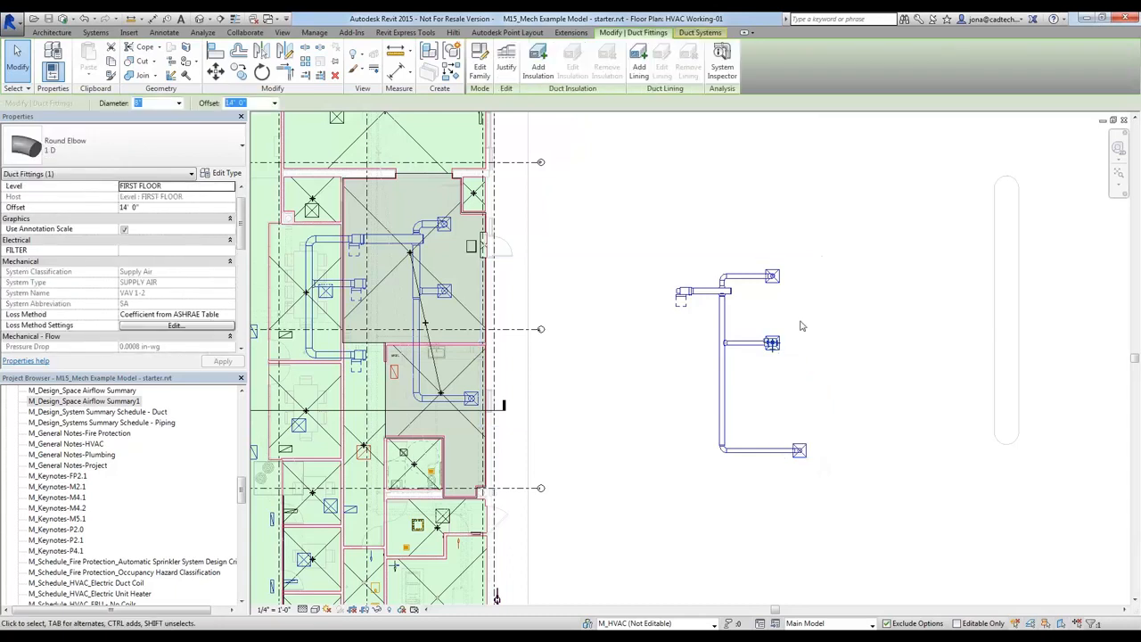
click(802, 326)
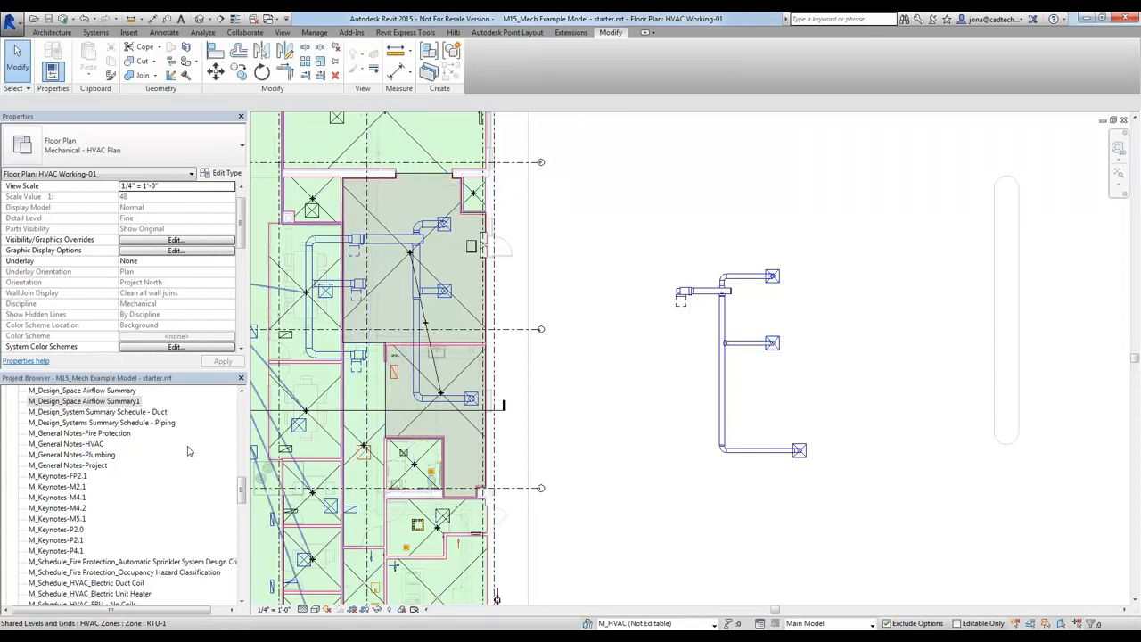
Reopen the M_Design_Space Airflow Summary1 schedule and switch to the HVAC Ceiling Working-01 reflected ceiling plan
double_click(123, 403)
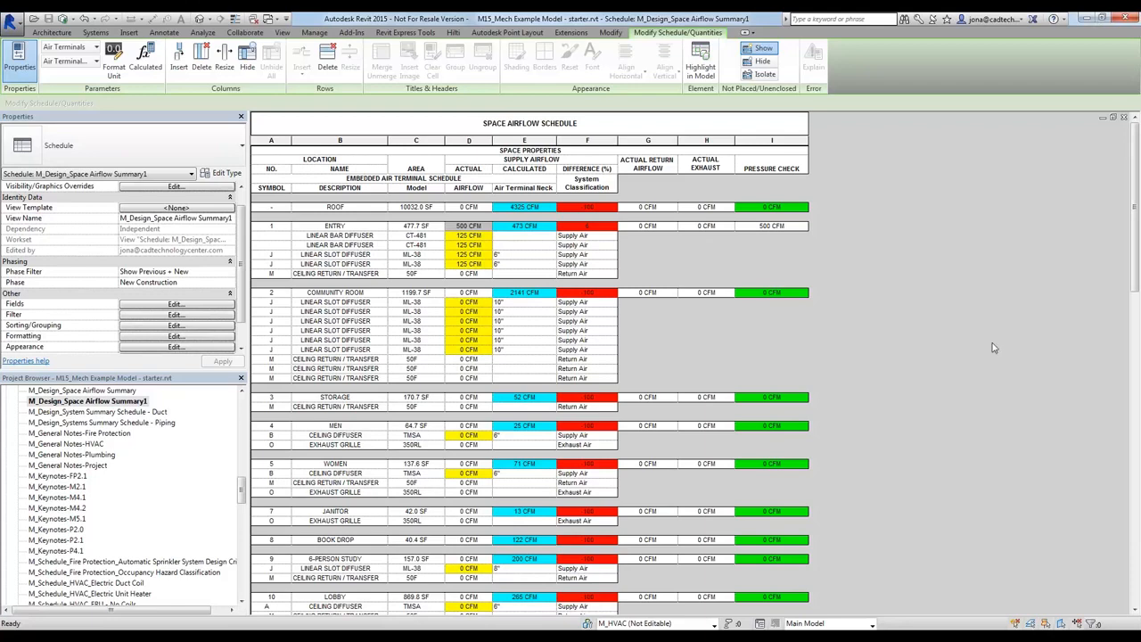
key(ctrl+Tab)
key(ctrl+Tab)
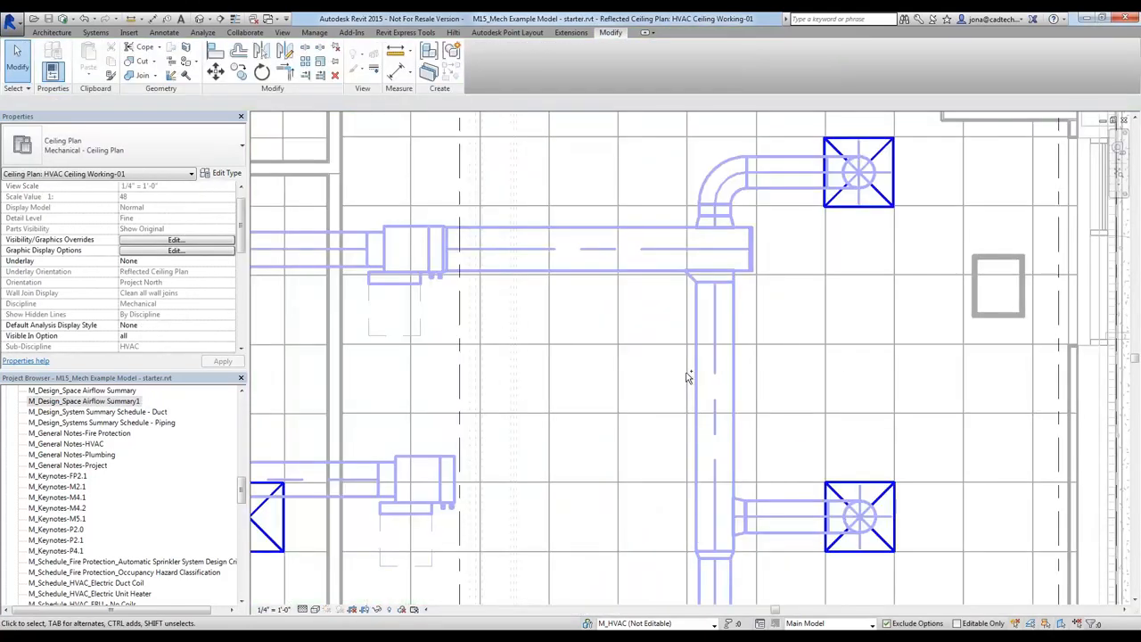
Align the middle supply diffuser on the eastern duct run to the ceiling grid line one tile farther north
scroll(884, 364, down, 2)
middle_drag(889, 437, 892, 431)
middle_drag(868, 376, 838, 295)
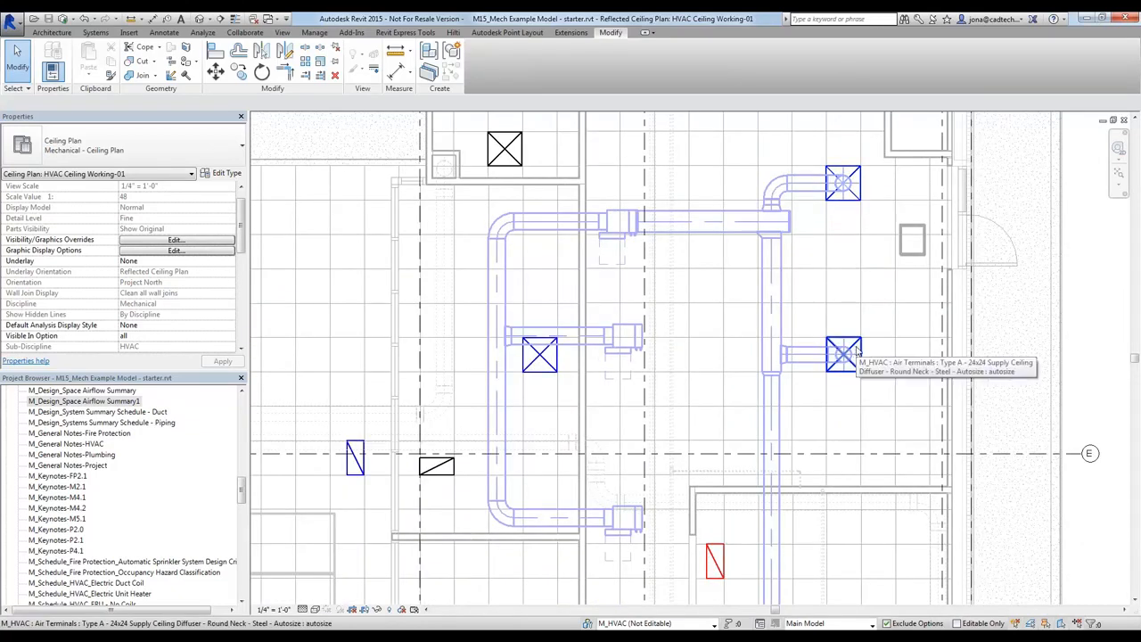
key(a)
key(l)
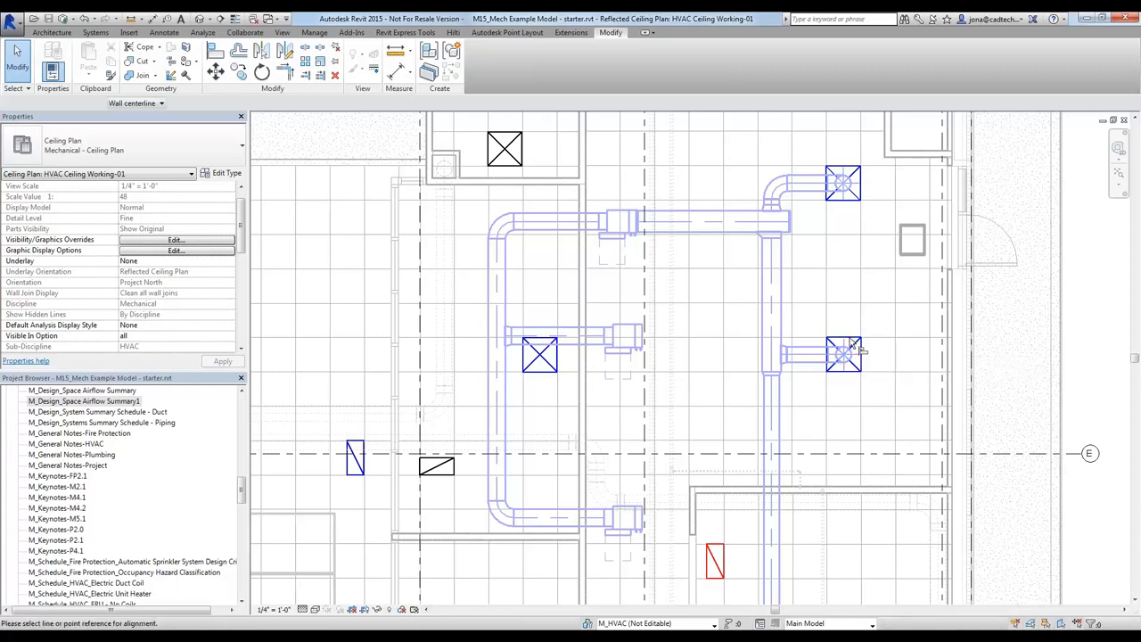
click(1027, 296)
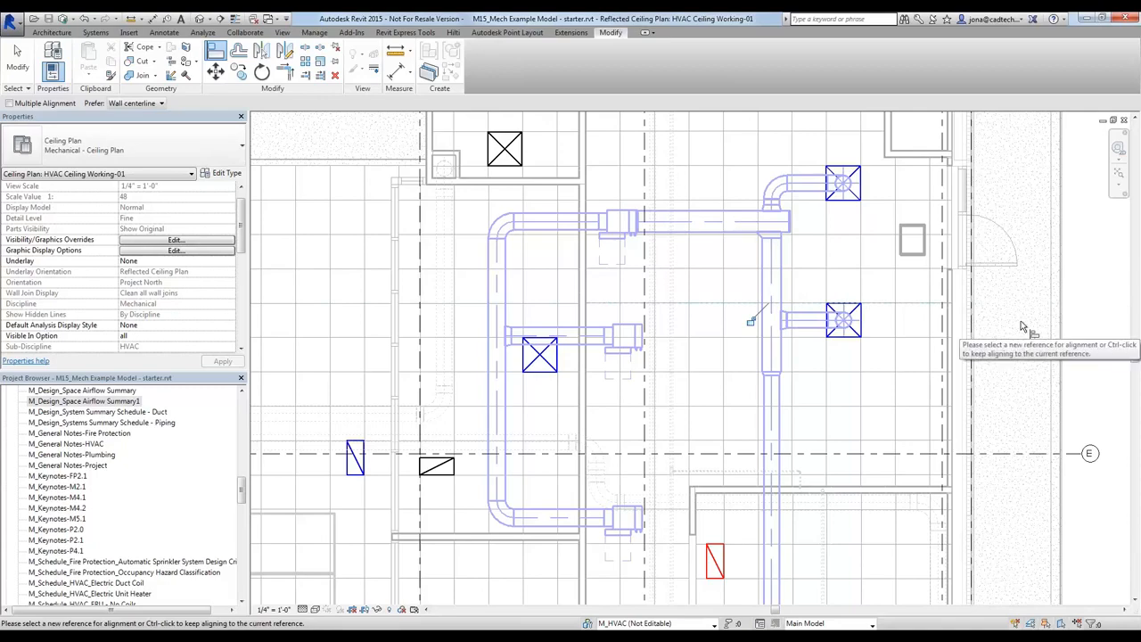
key(Escape)
key(Escape)
scroll(1023, 328, down, 3)
middle_drag(972, 329, 887, 321)
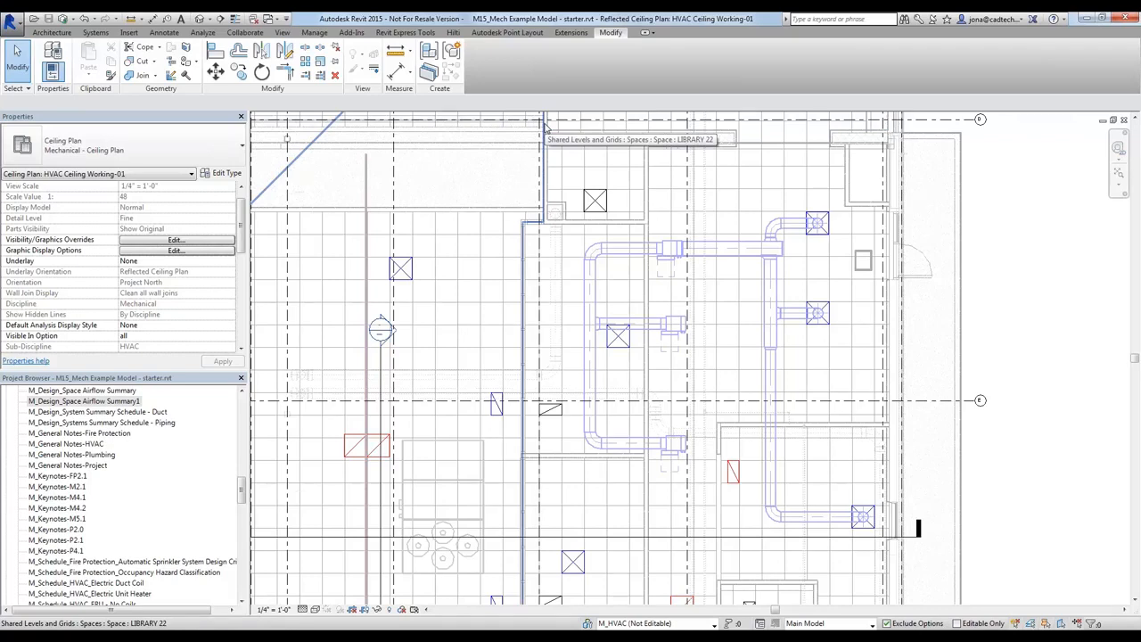
Locate the space airflow schedules in the project's view list and switch back to the HVAC Working-01 floor plan
click(242, 392)
click(242, 392)
click(242, 392)
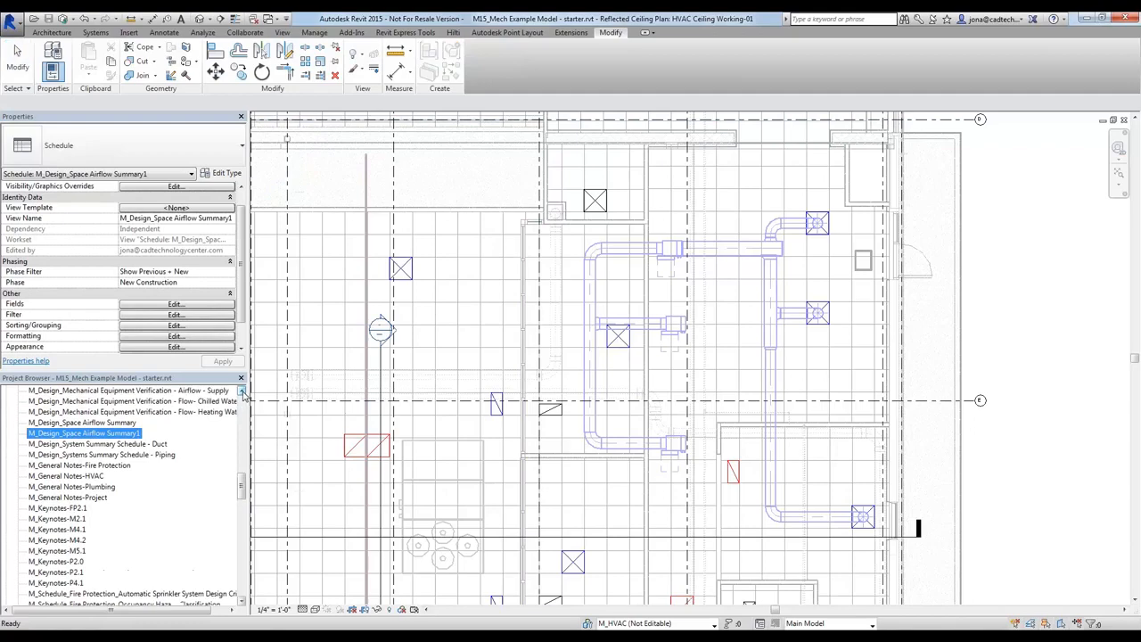
click(972, 376)
key(ctrl+Tab)
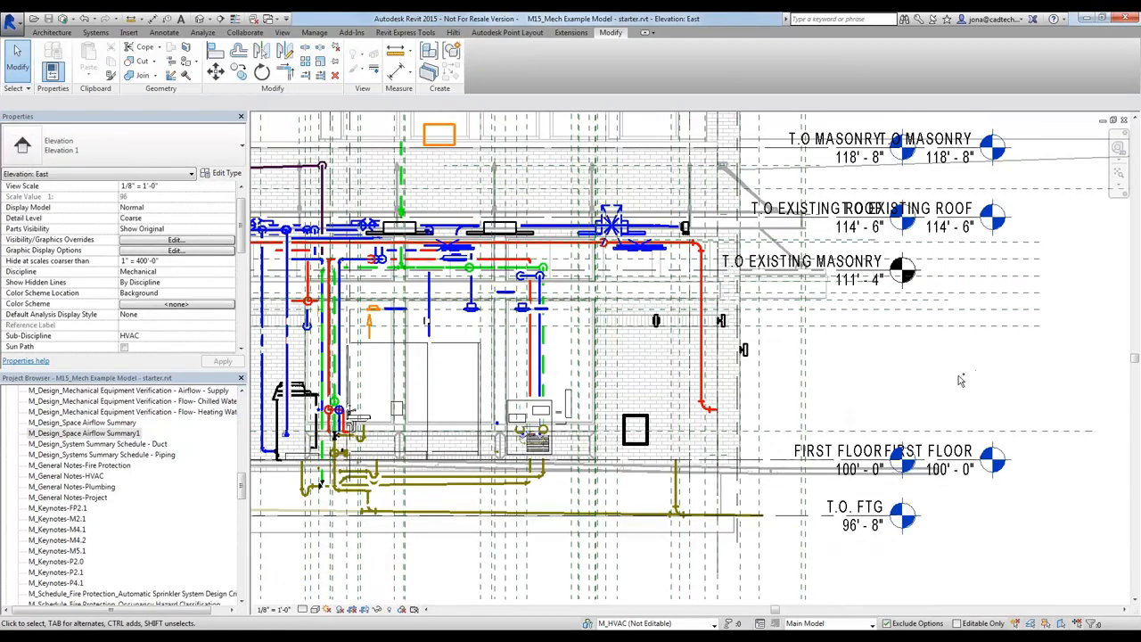
key(ctrl+Tab)
key(ctrl+Tab)
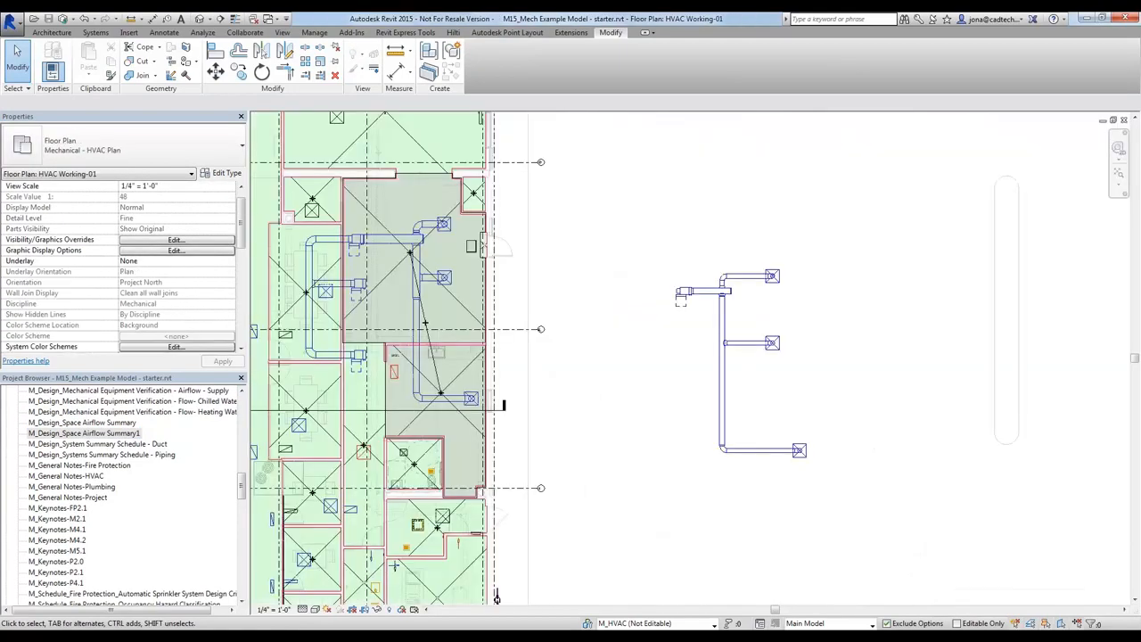
Examine the M_Design_Space Airflow Summary schedule and reopen the formatted M_Design_Space Airflow Summary1 schedule for comparison
click(101, 423)
double_click(102, 424)
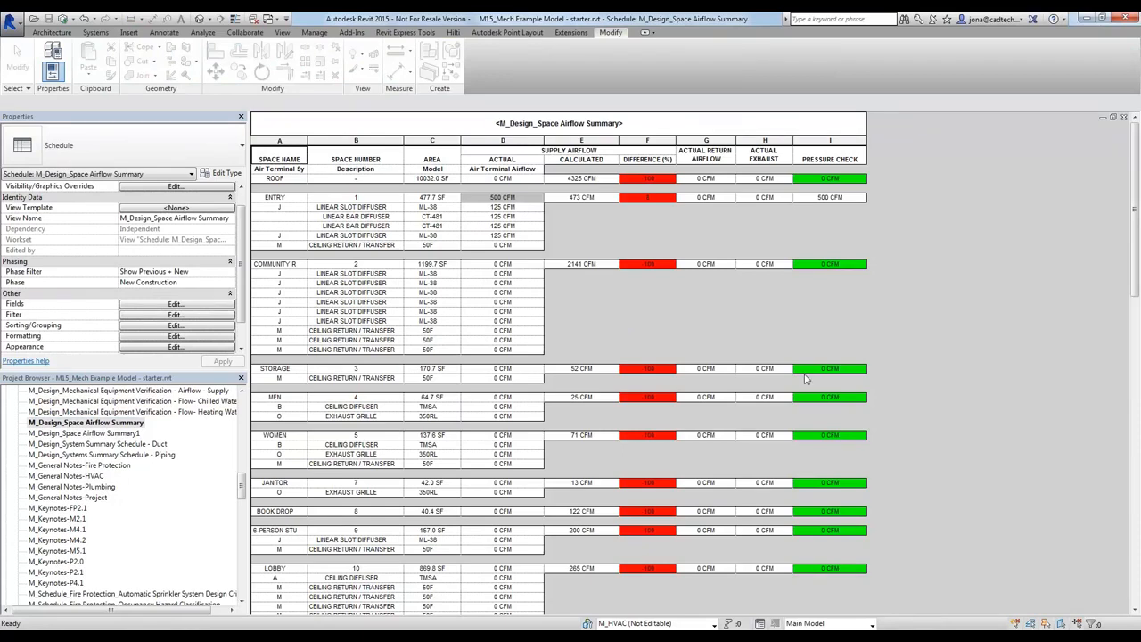
double_click(88, 434)
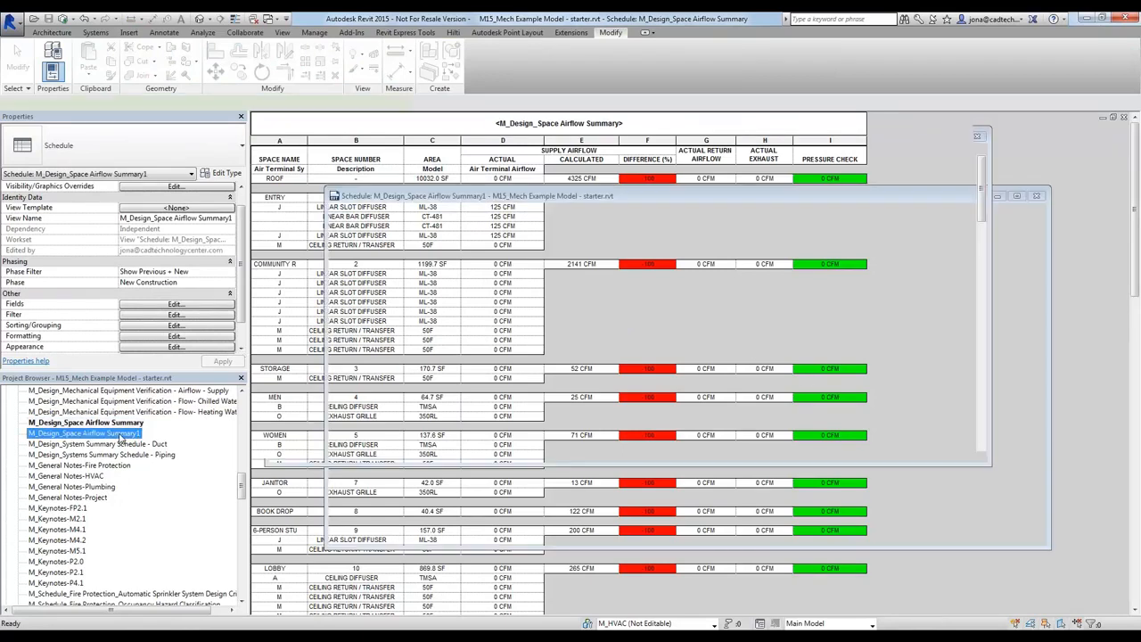
Examine the airflow and neck size cells of the Entry's linear bar and slot diffusers in the schedule
click(465, 245)
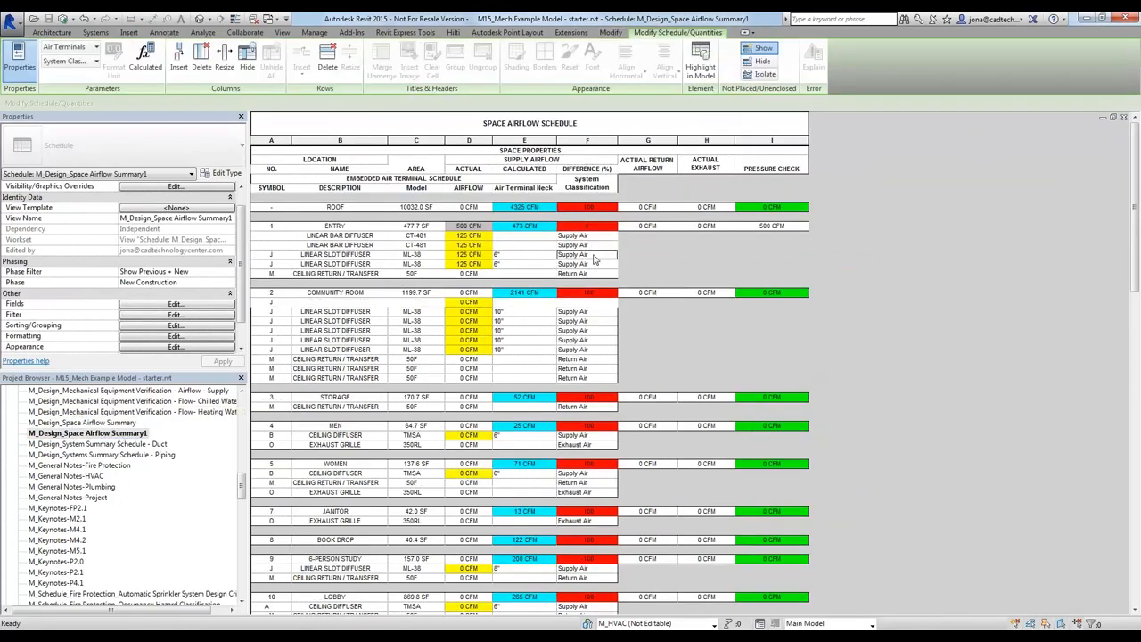
click(475, 237)
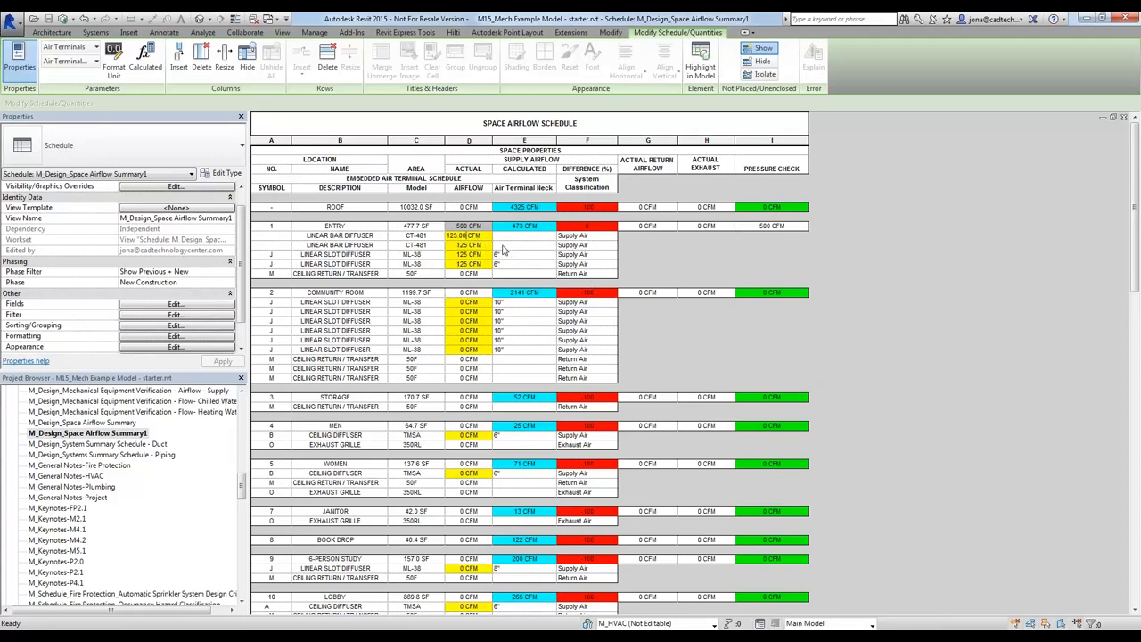
click(471, 254)
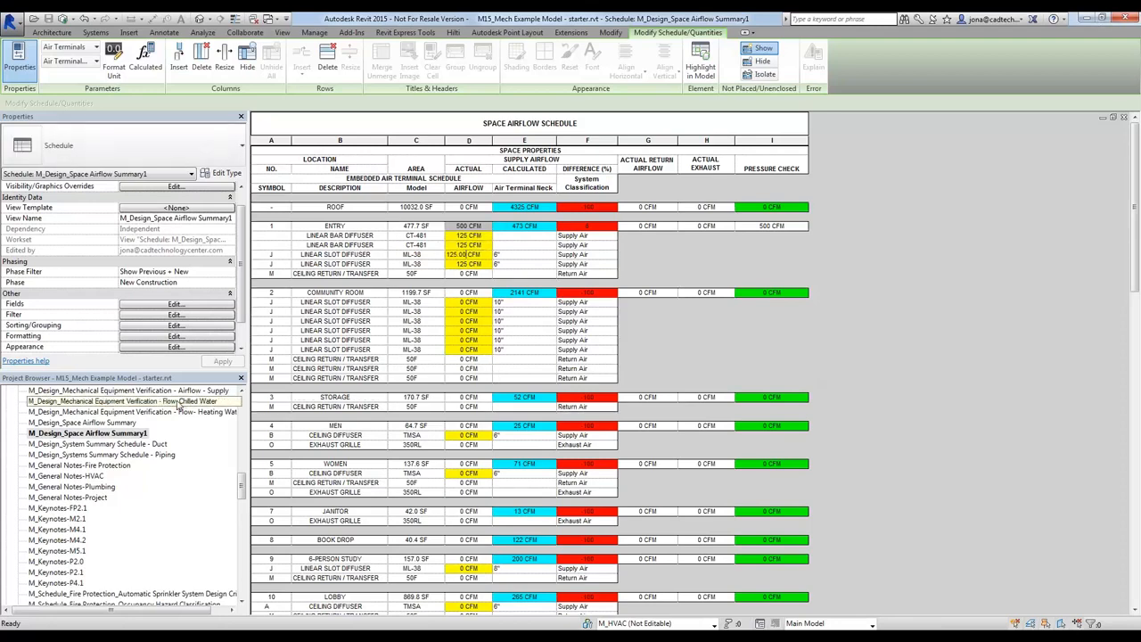
key(Tab)
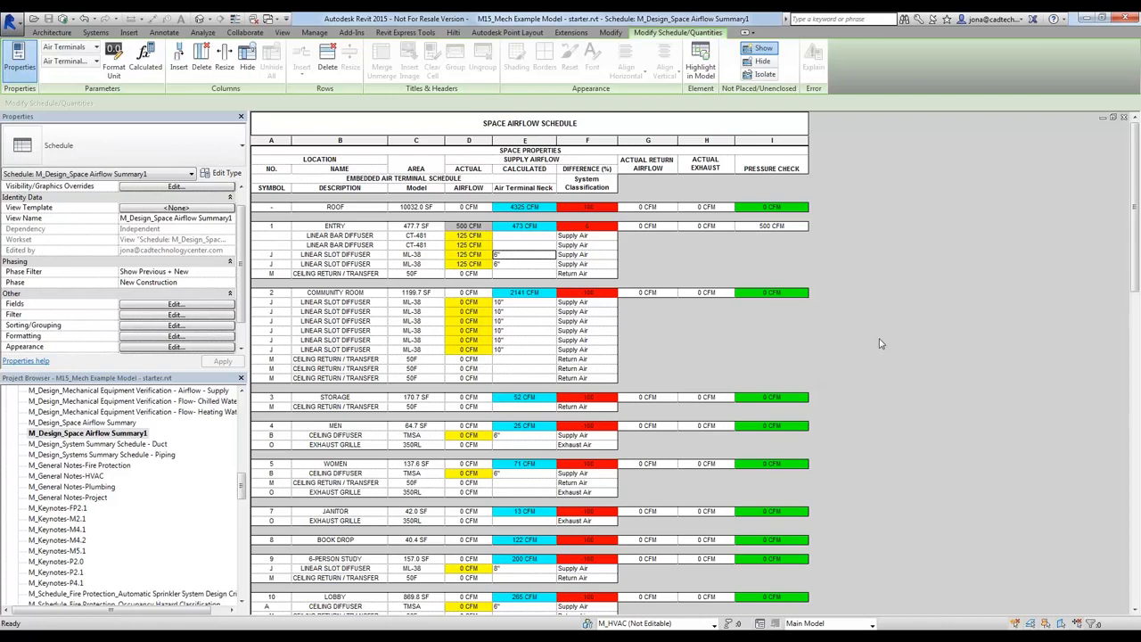
Return to the HVAC Working-01 floor plan and select the three Type A supply diffusers on the eastern duct run
key(ctrl+Tab)
key(ctrl+Tab)
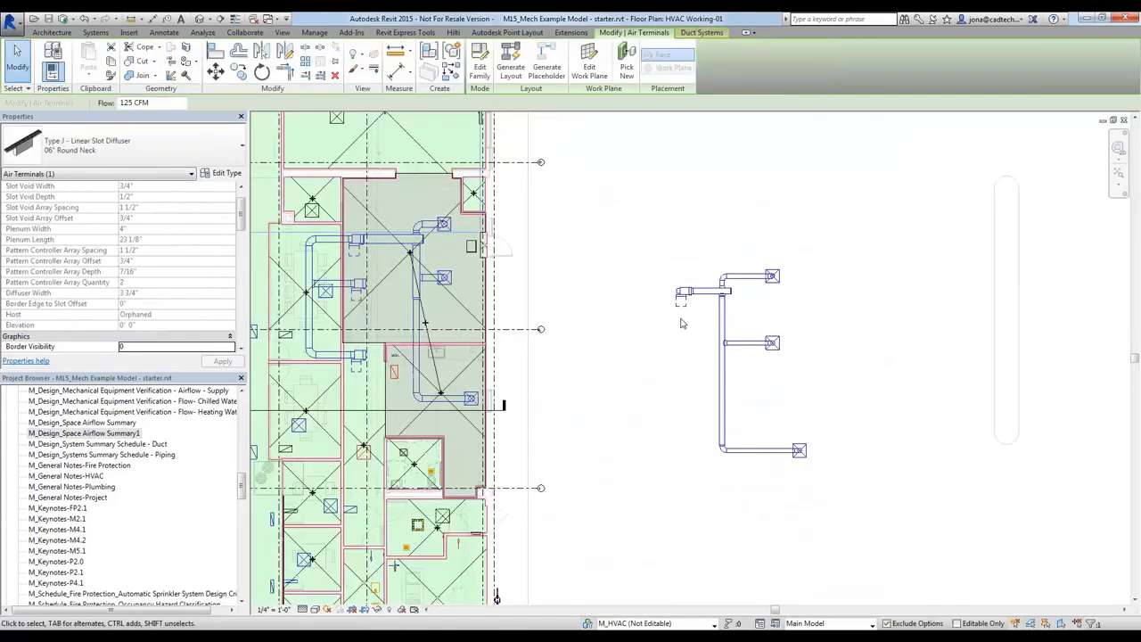
scroll(823, 307, up, 3)
middle_drag(860, 374, 857, 359)
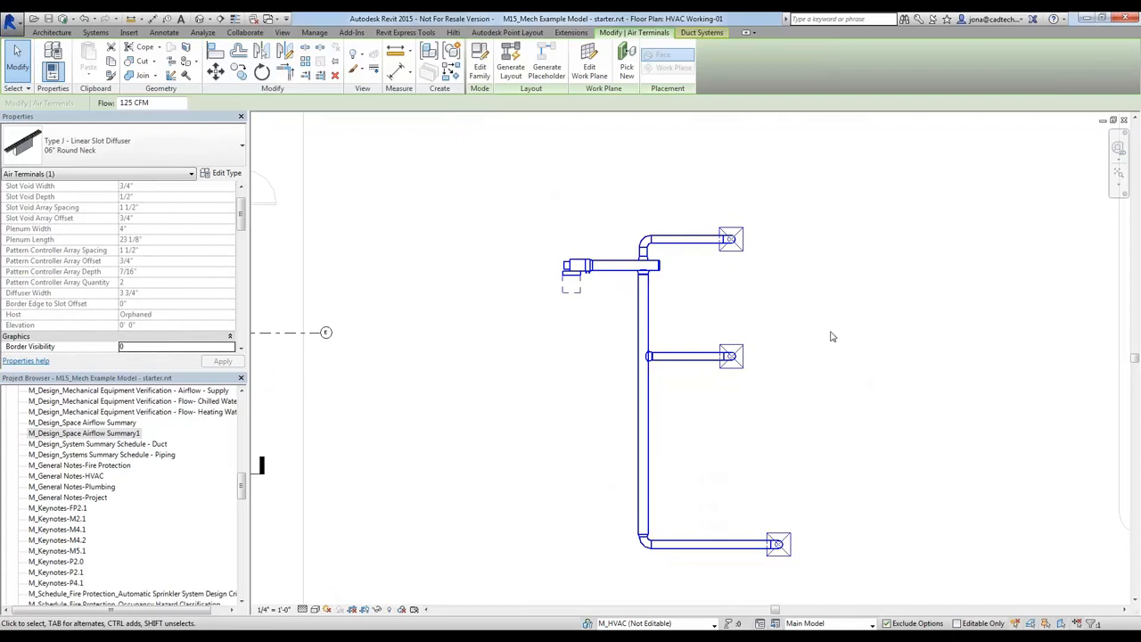
middle_drag(856, 351, 841, 329)
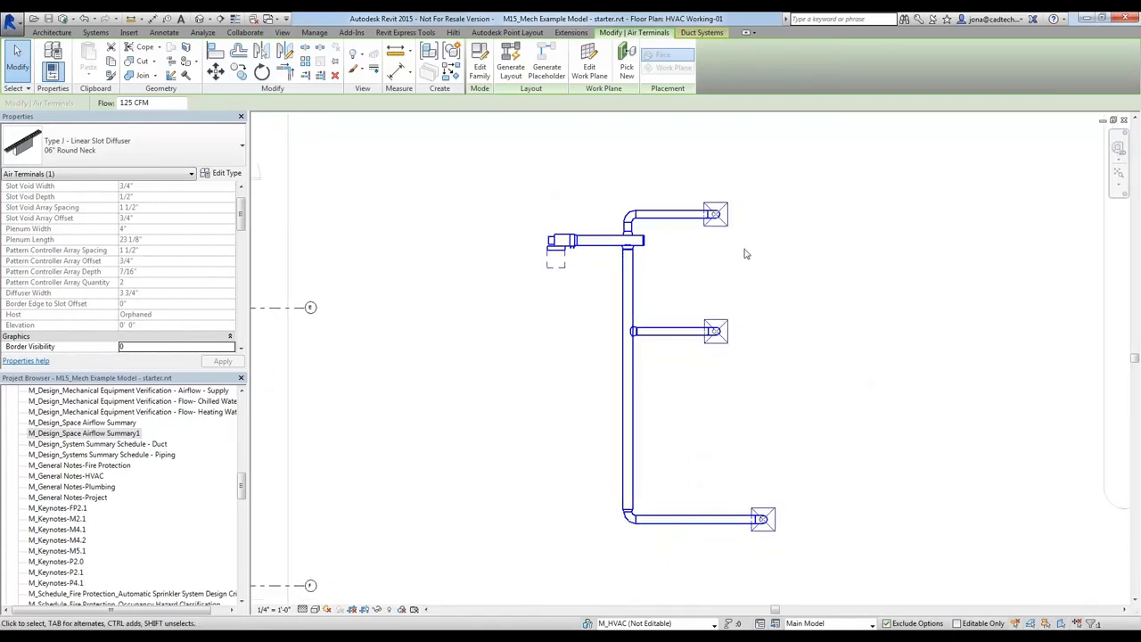
ctrl+click(724, 343)
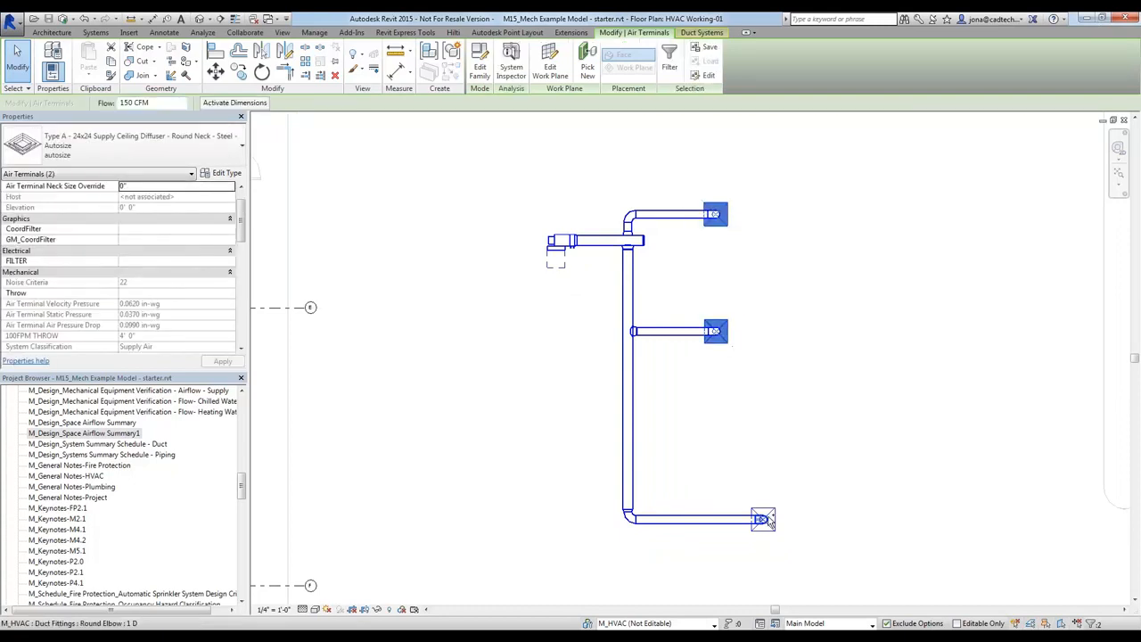
ctrl+click(763, 519)
scroll(773, 497, up, 2)
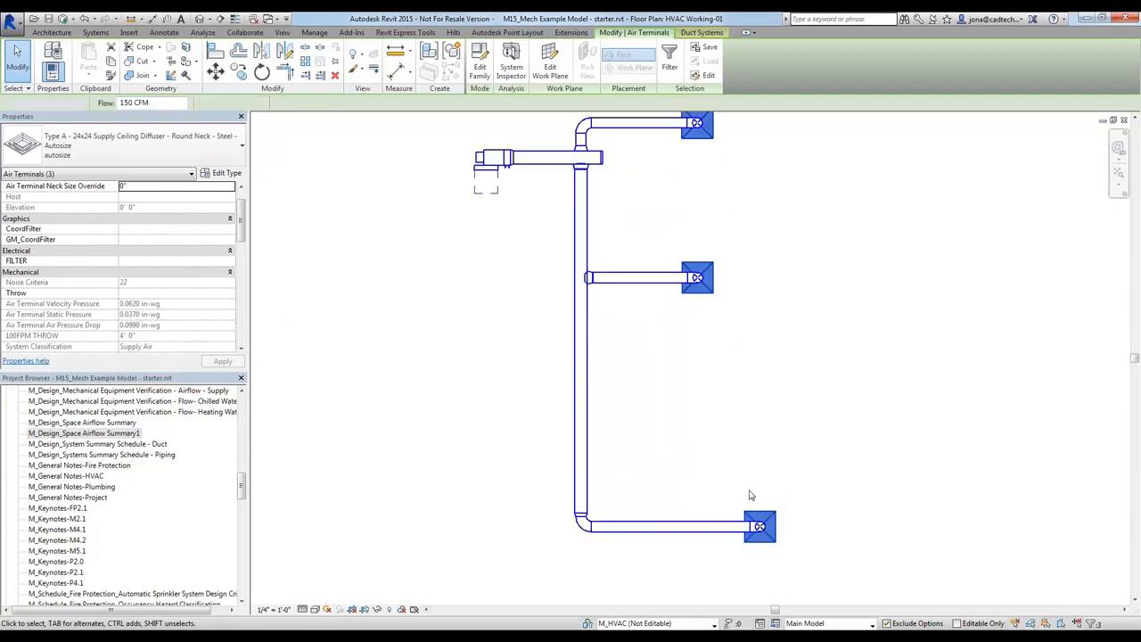
Select only the southernmost supply diffuser on the eastern duct run and set its flow to 200 CFM
click(751, 495)
click(754, 521)
scroll(718, 459, up, 5)
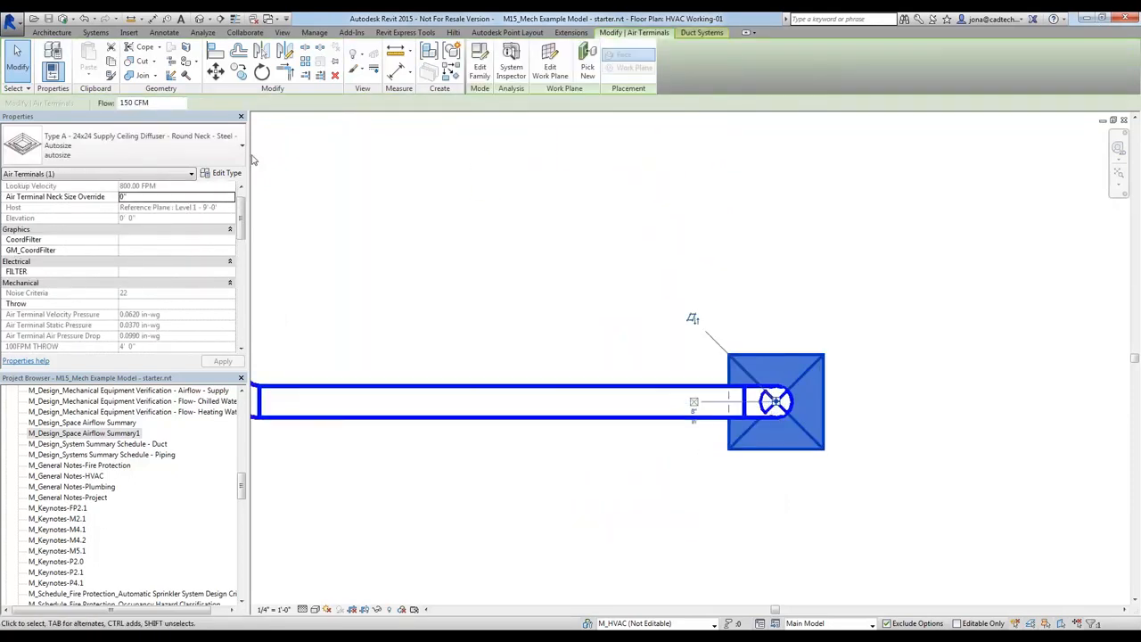
click(150, 102)
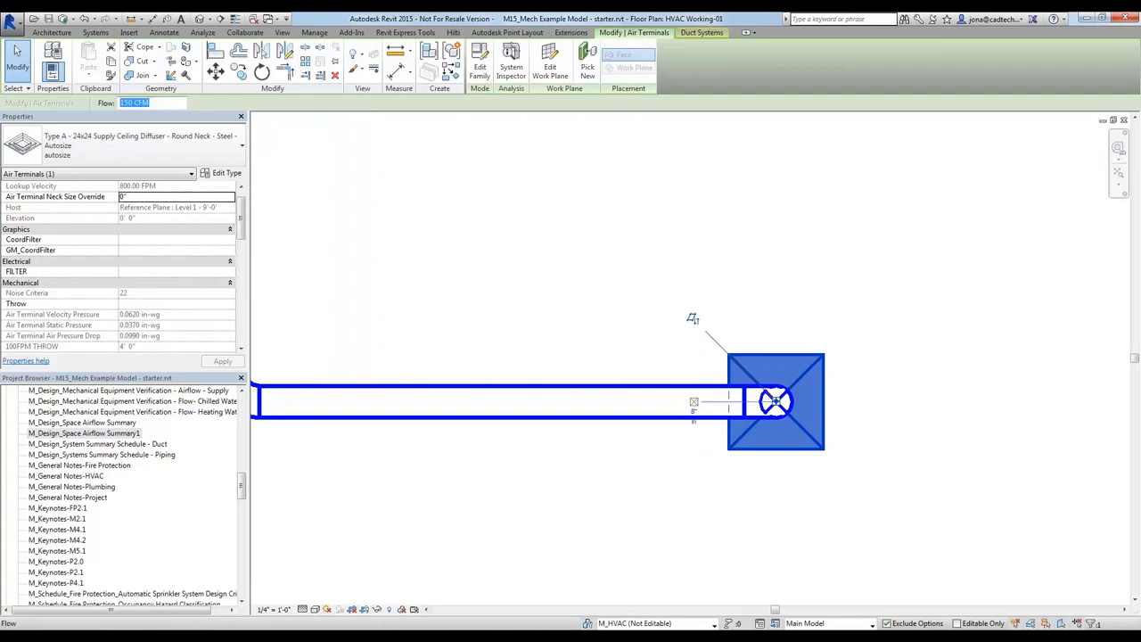
text(200)
key(Return)
Try flows of 300 CFM and 350 CFM on the selected diffuser to test its neck autosizing
drag(162, 104, 10, 106)
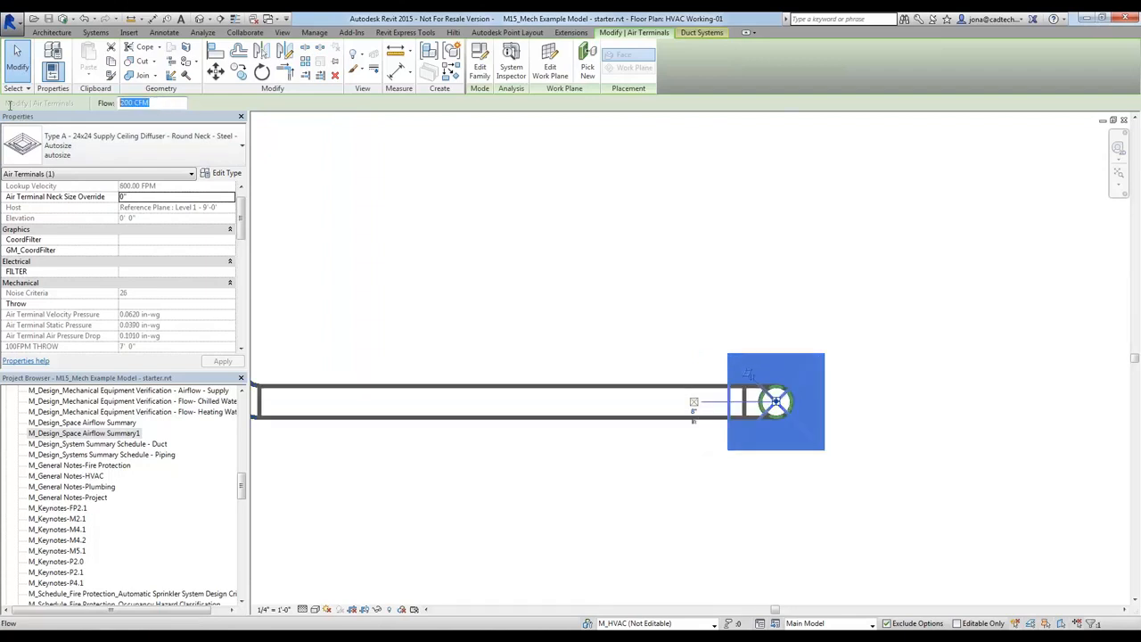
text(300)
key(Return)
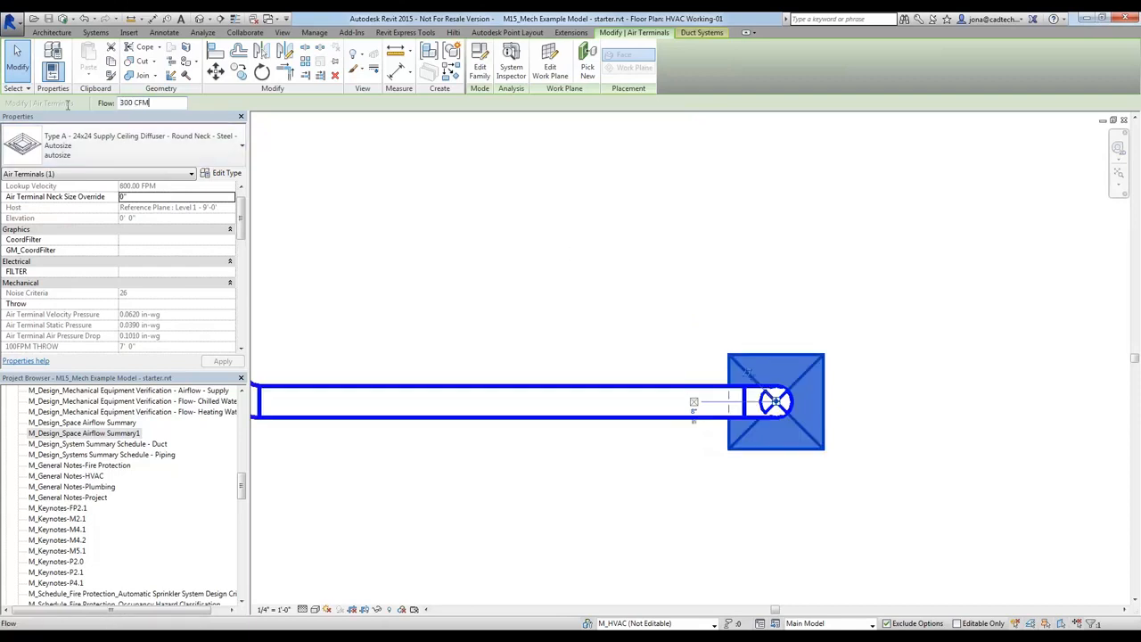
drag(68, 105, 73, 111)
text(350)
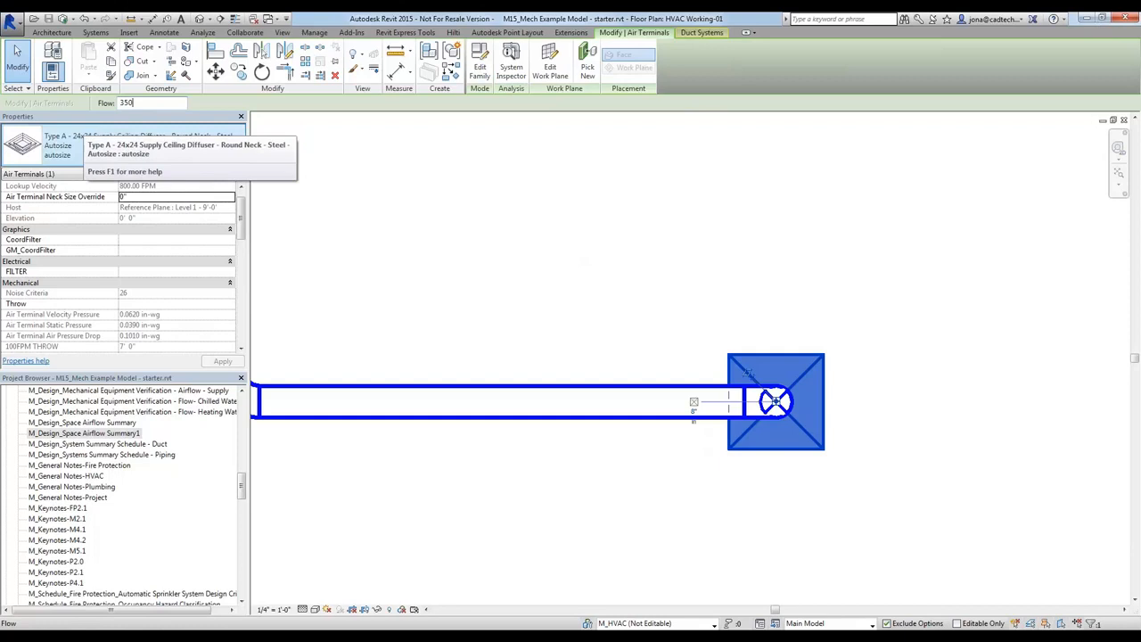
key(Return)
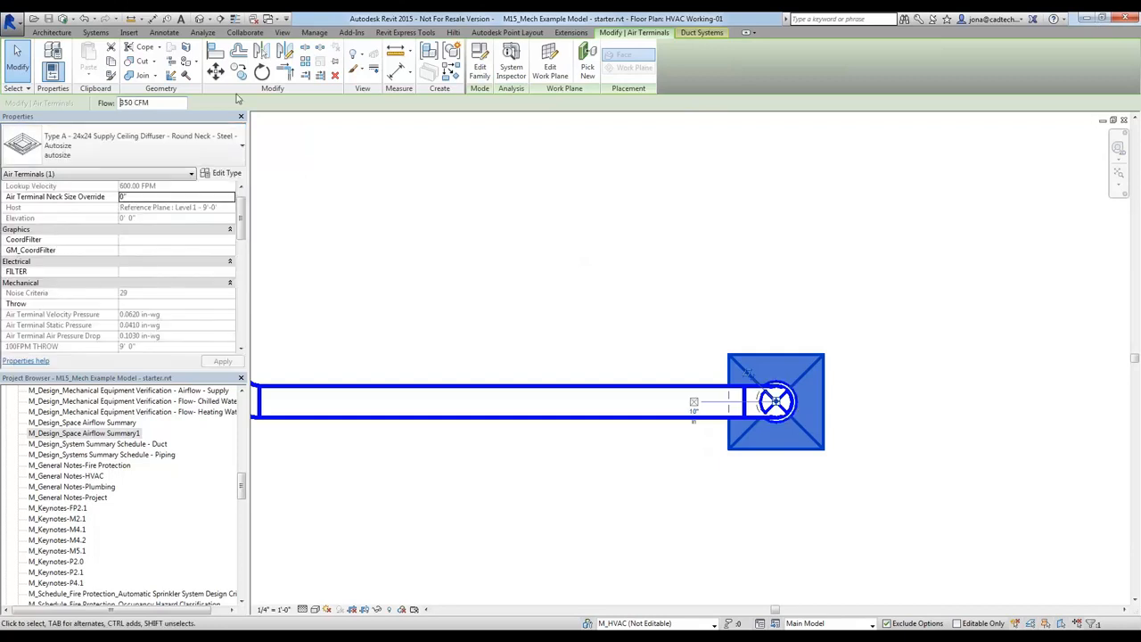
Set the selected supply diffuser's flow to 500 CFM and deselect it
drag(160, 104, 82, 105)
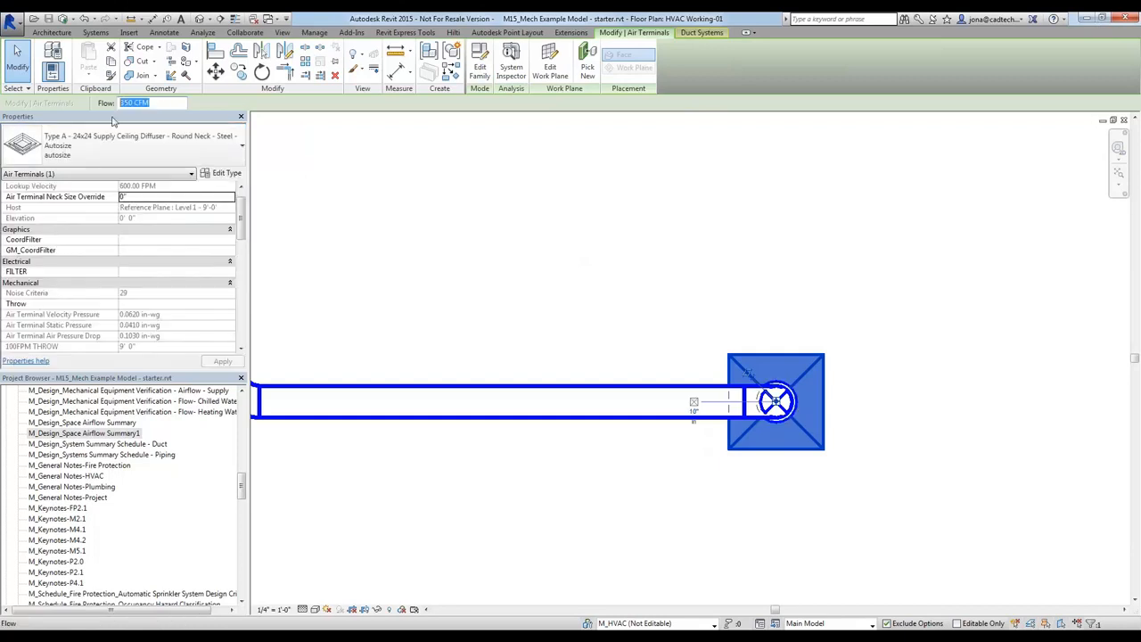
key(BackSpace)
text(500)
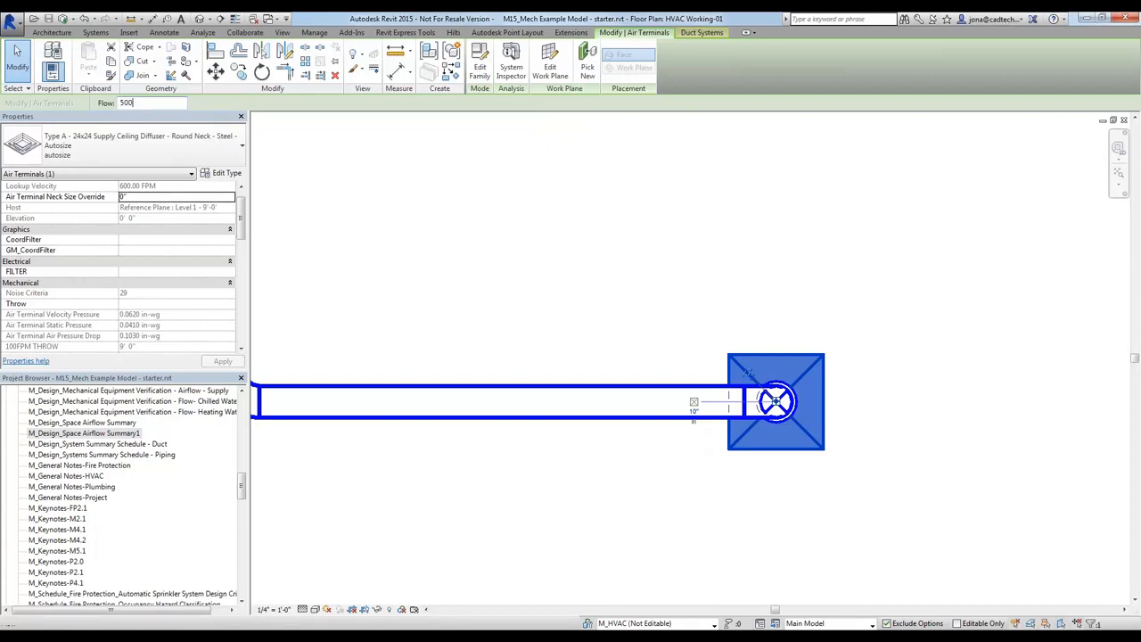
key(Return)
click(669, 163)
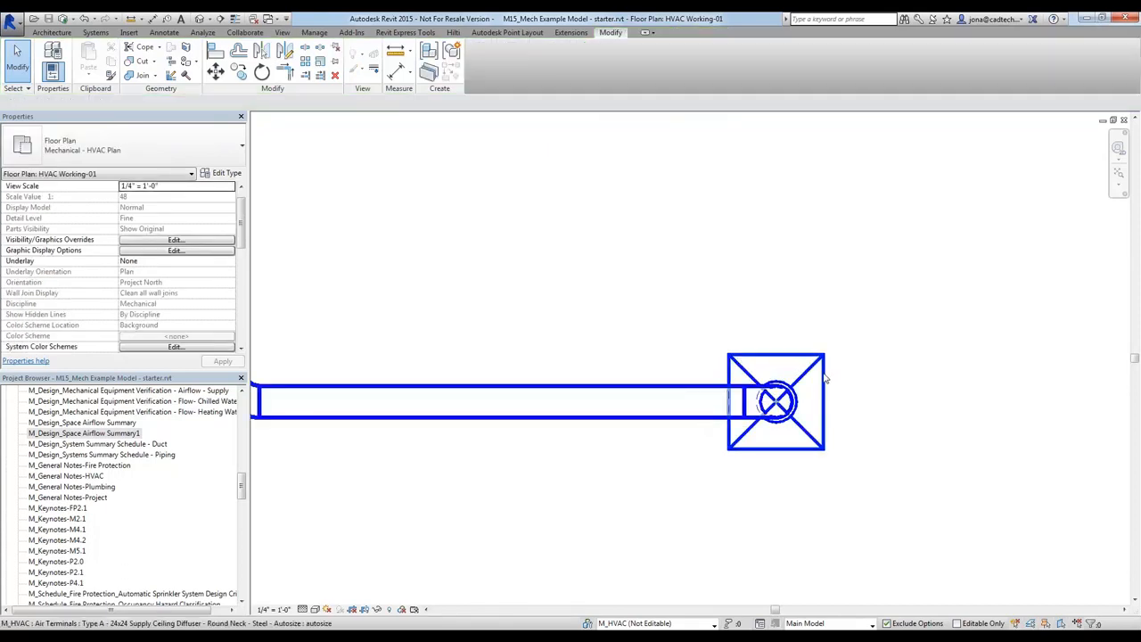
Examine the southernmost diffuser's noise criteria, pressure drop, throw, and minimum and maximum design airflow properties
click(826, 378)
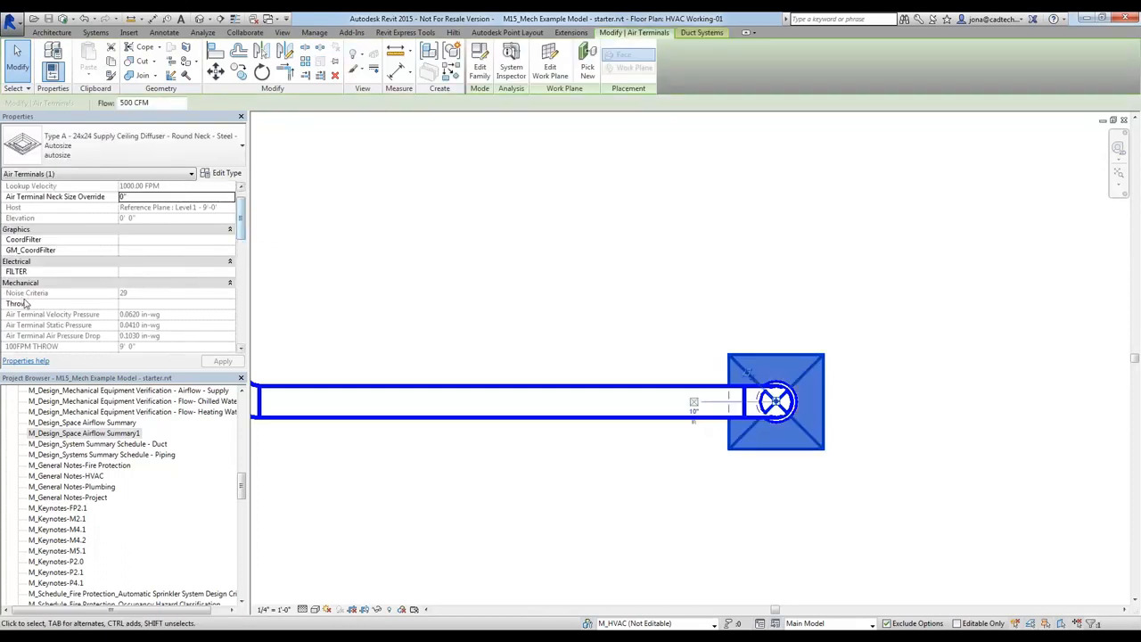
drag(242, 226, 242, 246)
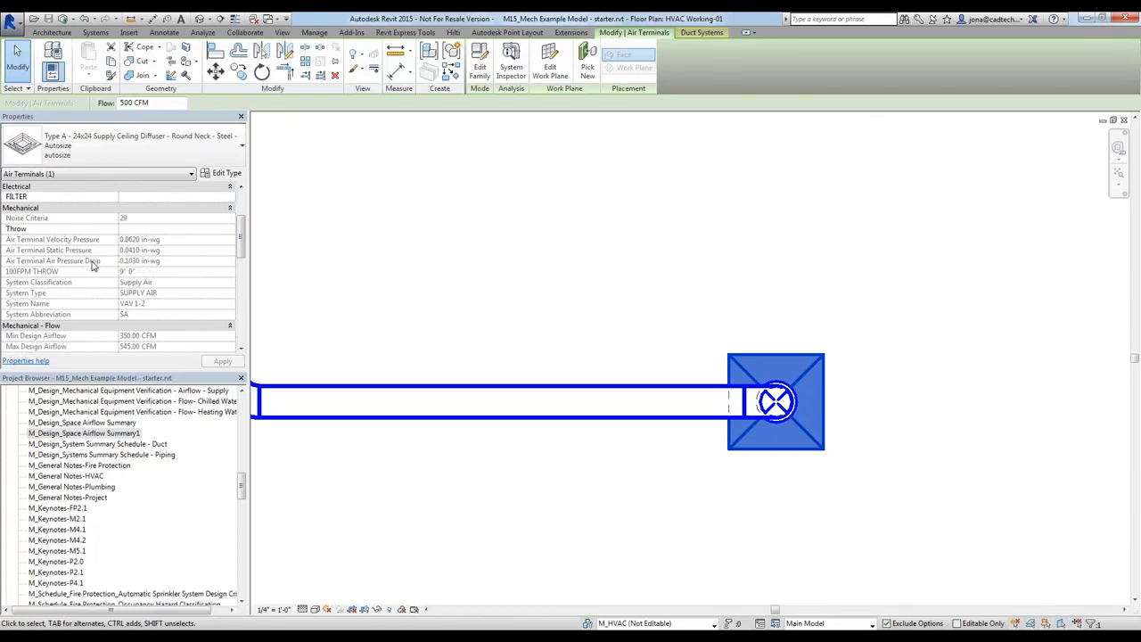
scroll(244, 249, down, 2)
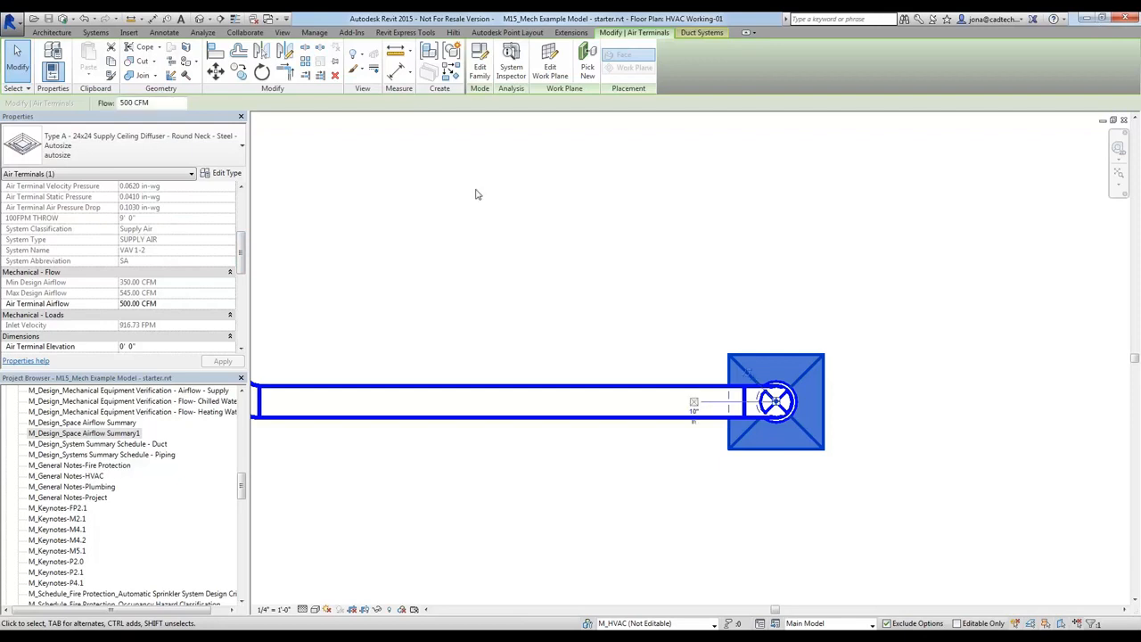
click(422, 237)
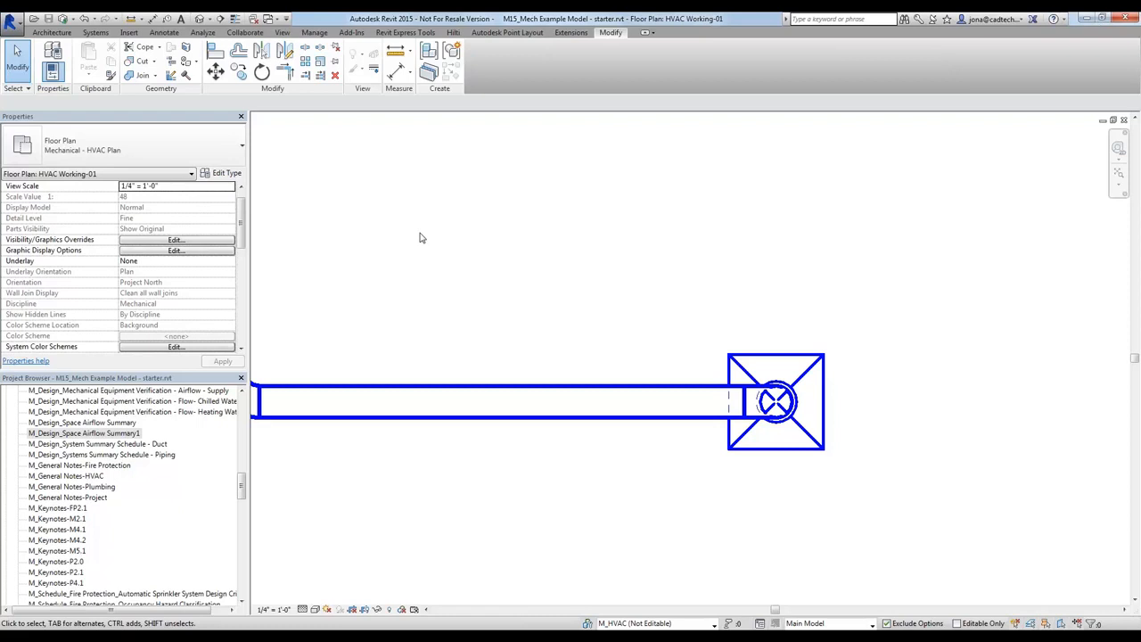
Switch to the HVAC Ceiling Working-01 reflected ceiling plan and enable the selection of linked models
key(ctrl+Tab)
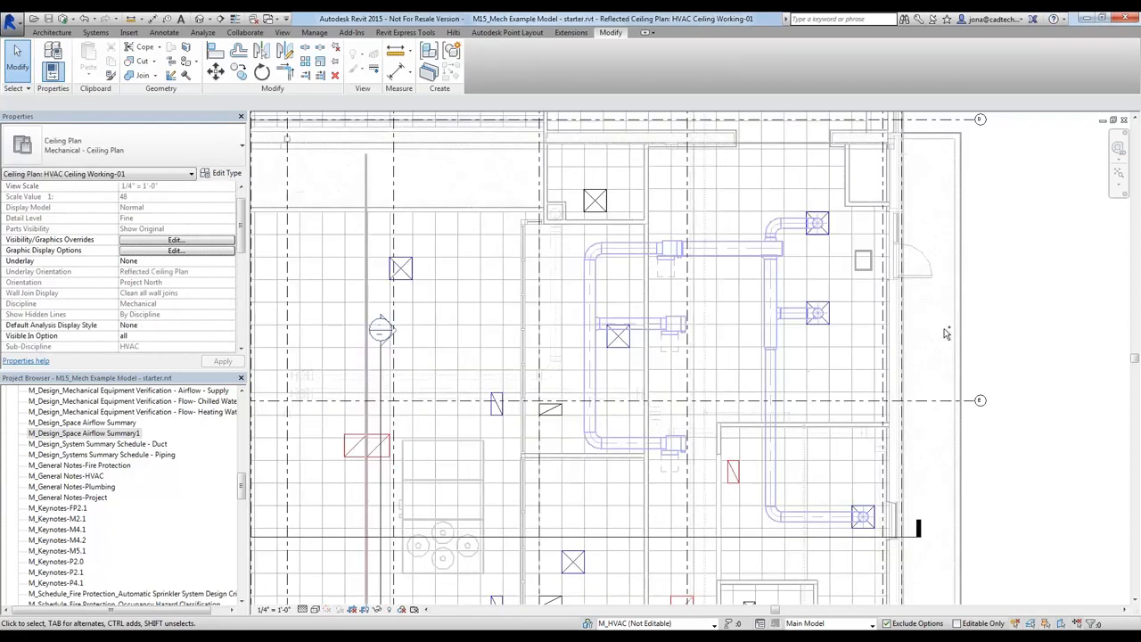
middle_drag(961, 406, 946, 371)
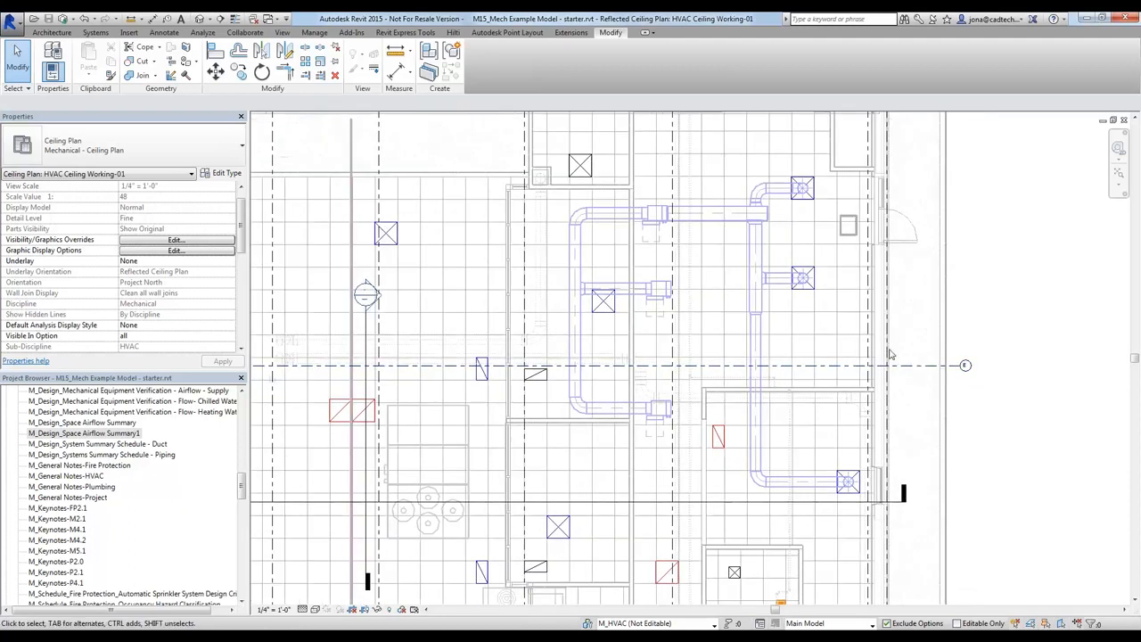
click(18, 89)
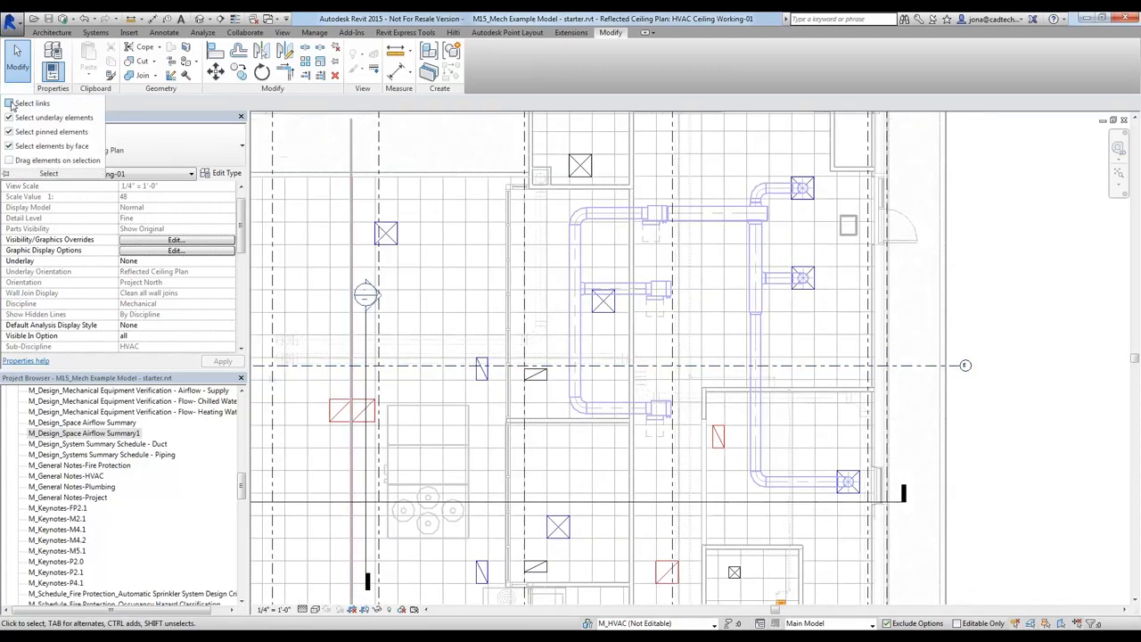
click(10, 103)
Inspect the type and constraints of an existing inside-face wall within the linked architectural model, and clear the selection
scroll(901, 450, up, 3)
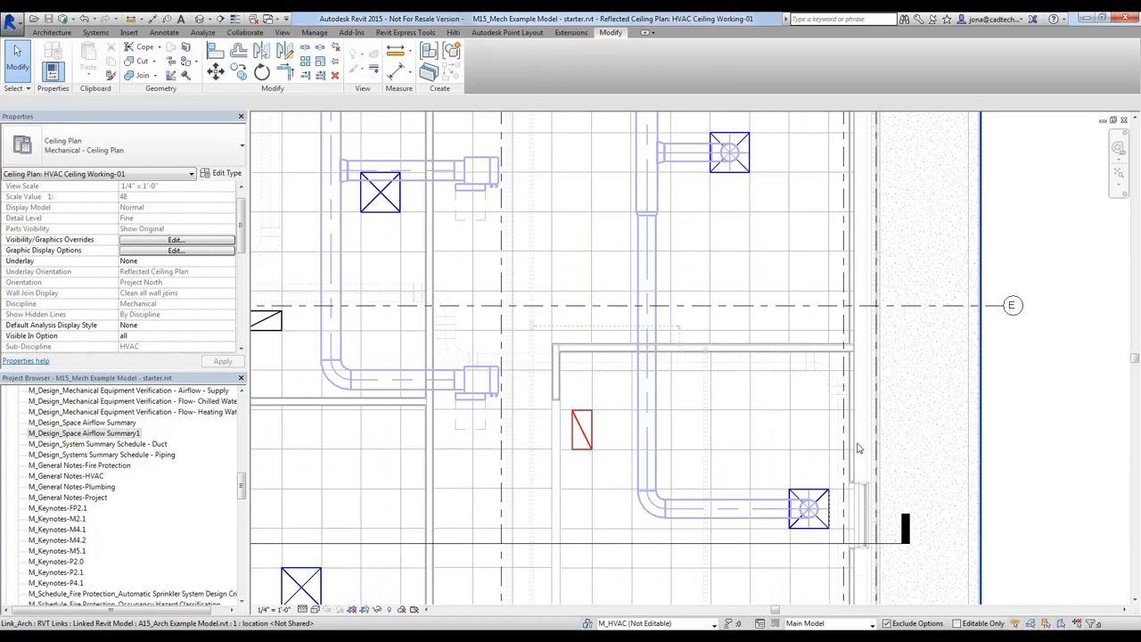
click(963, 479)
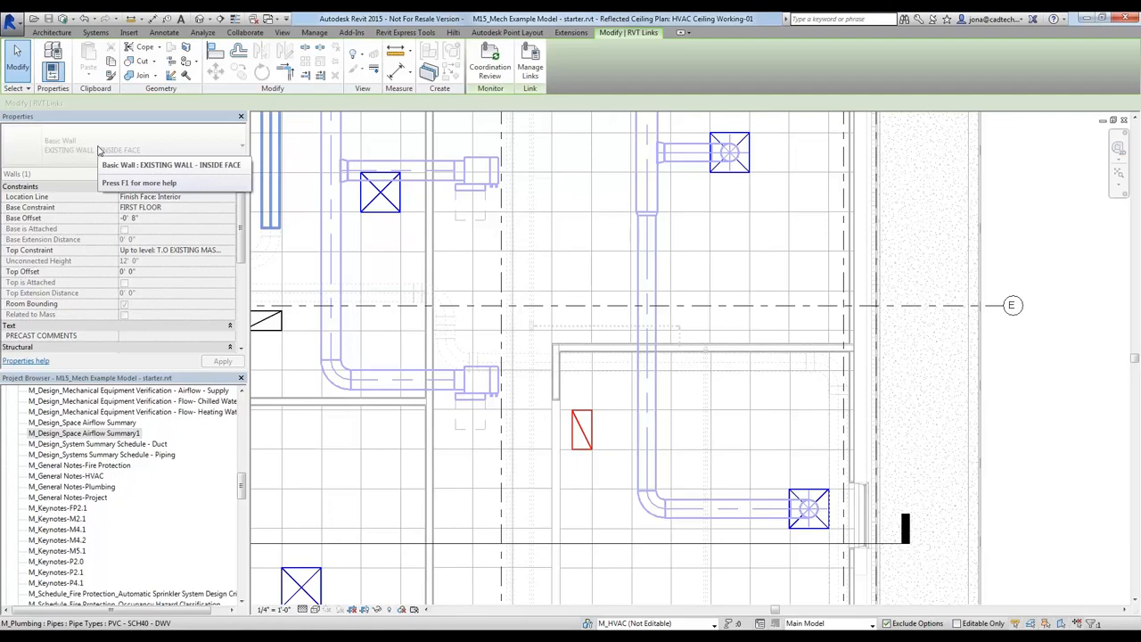
click(1036, 233)
scroll(1037, 255, down, 2)
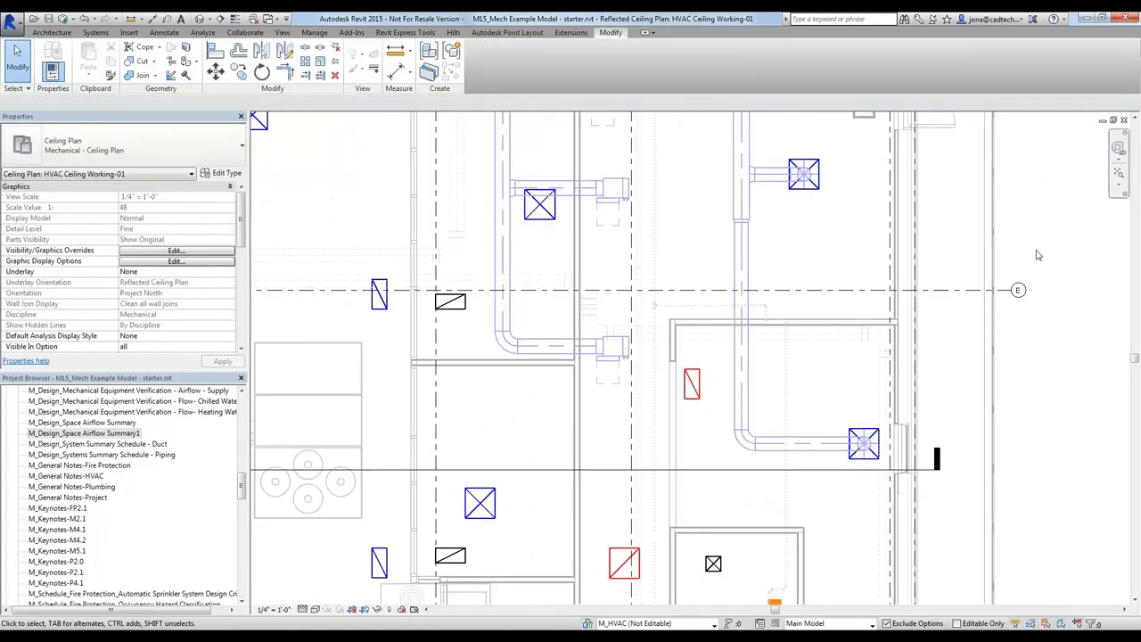
scroll(1032, 282, down, 1)
scroll(1018, 354, down, 2)
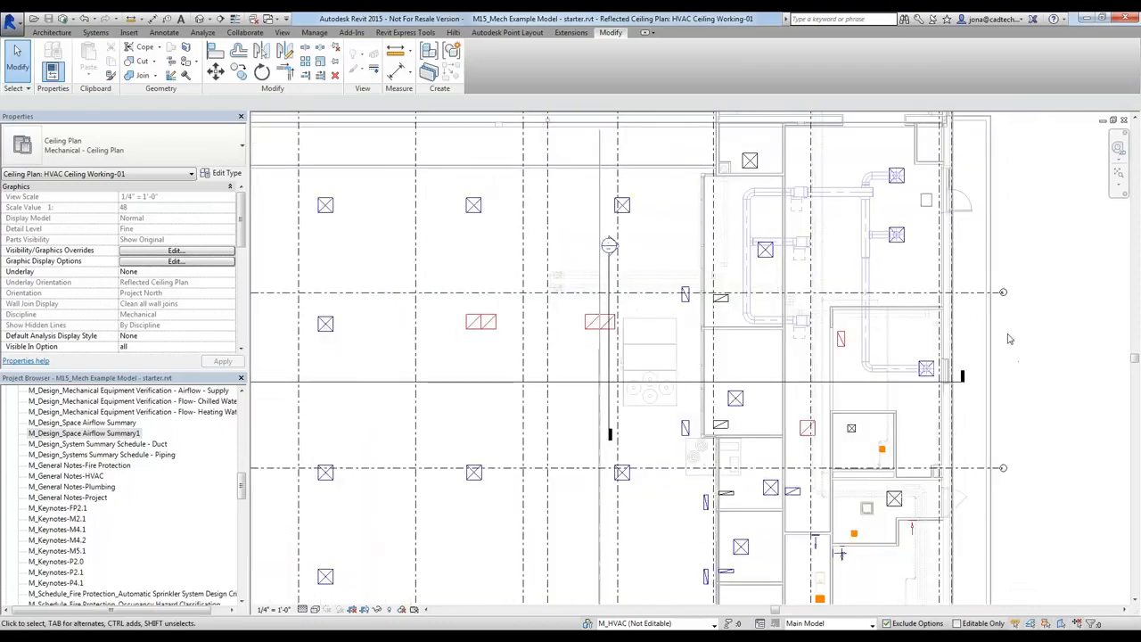